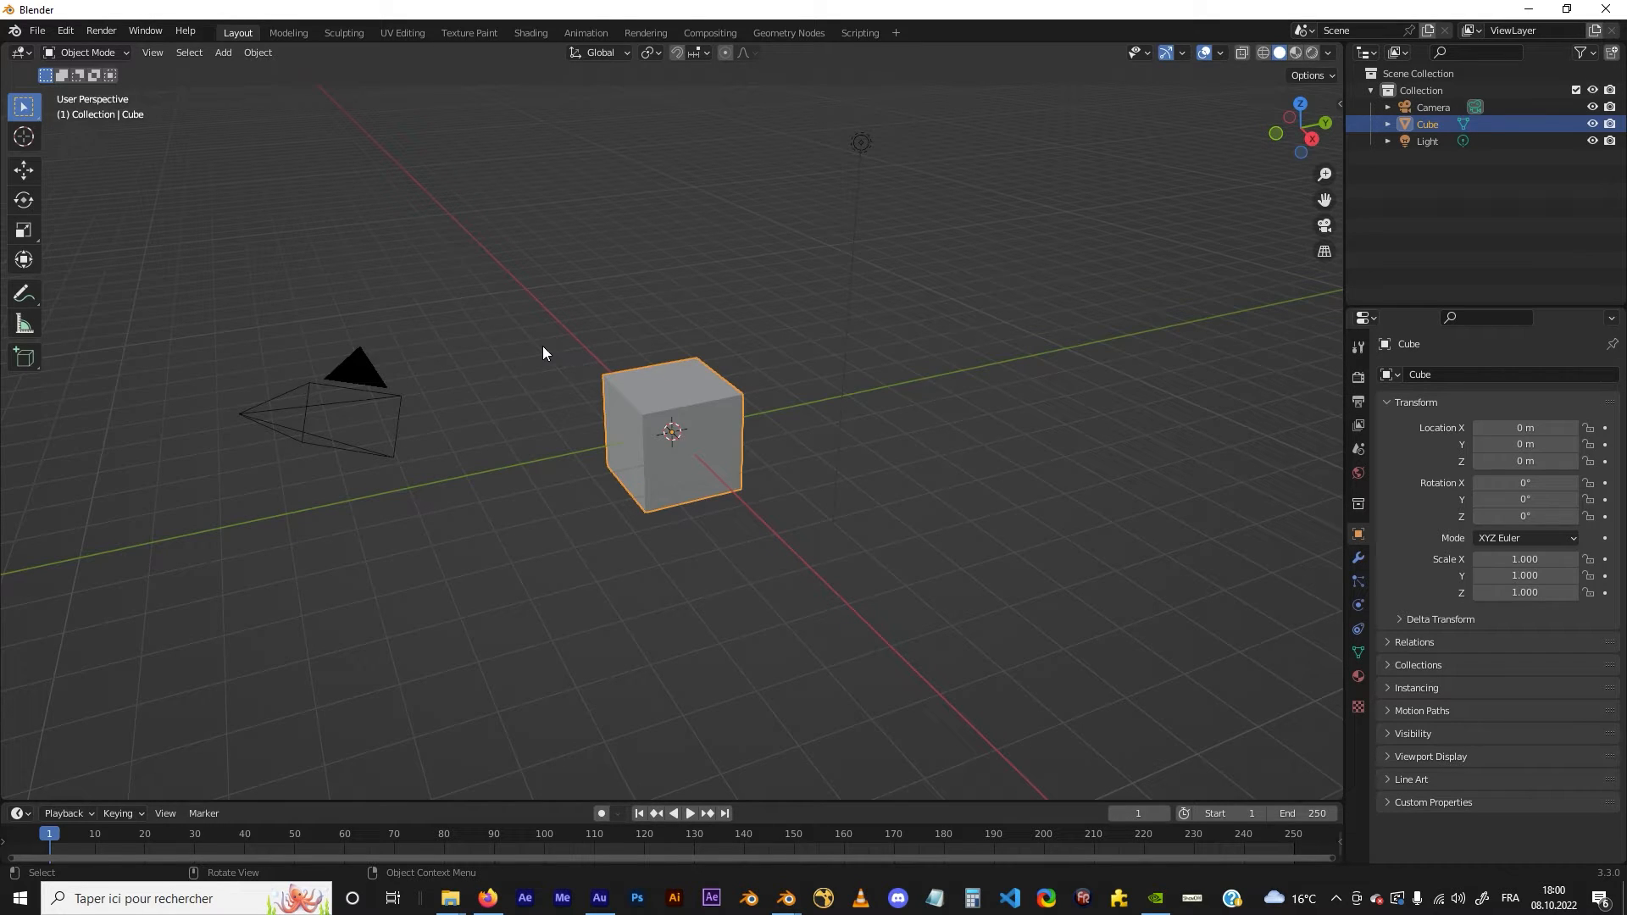
Examine the default scene from several angles and distances around the cube
{"action": "middle_click_drag", "start_coordinate": [544, 350], "coordinate": [826, 412]}
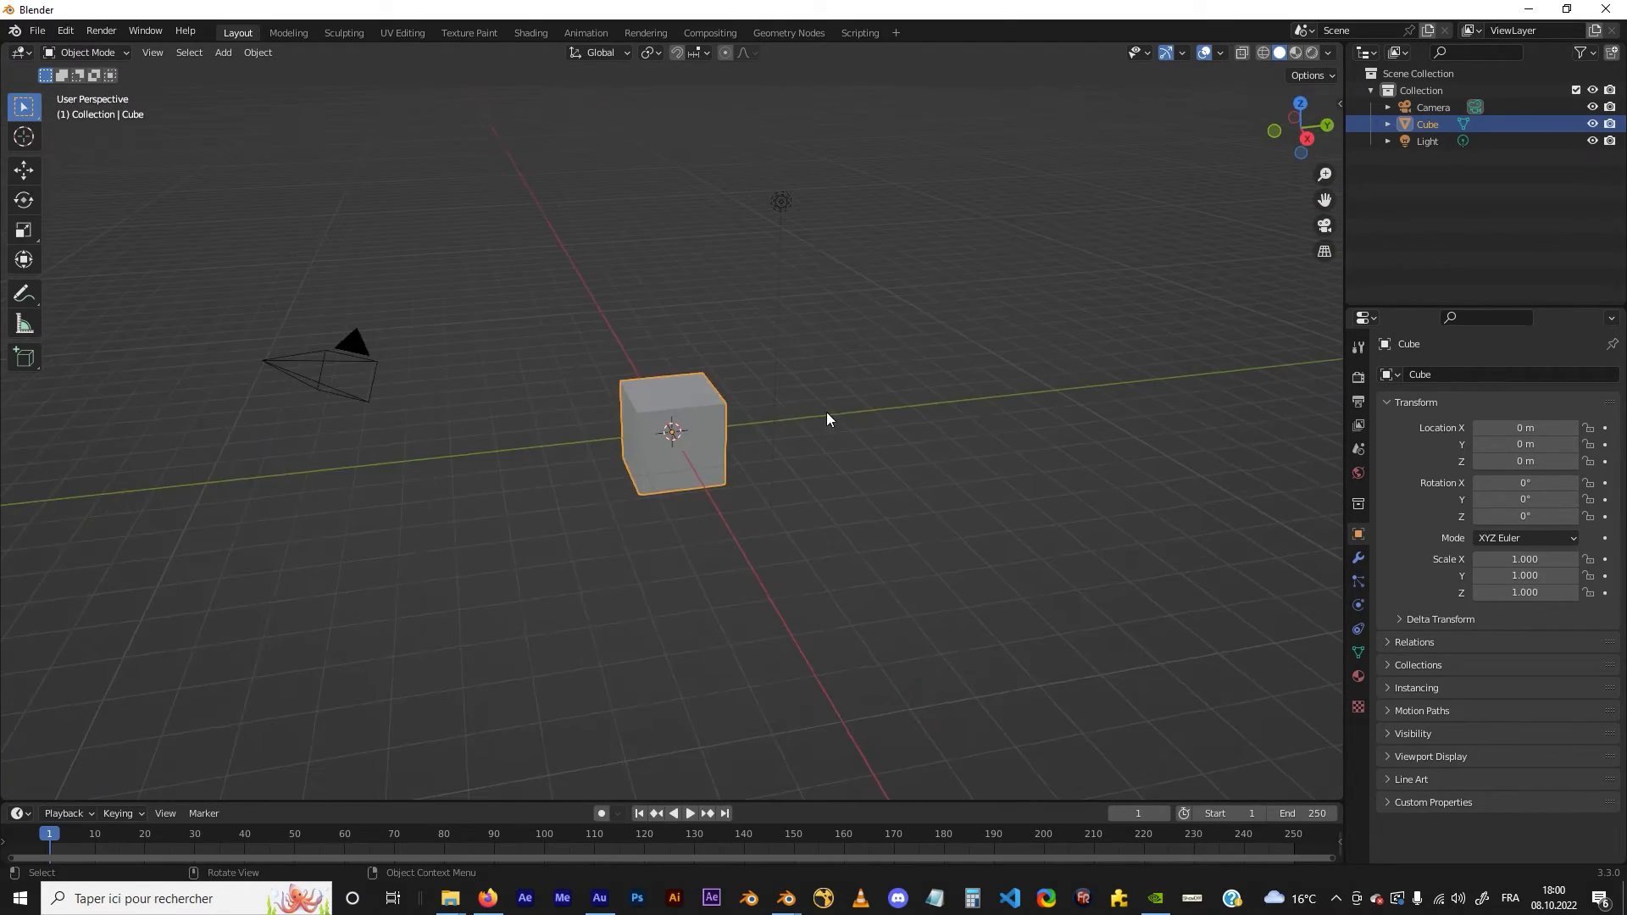
{"action": "middle_click_drag", "start_coordinate": [608, 417], "coordinate": [673, 400]}
{"action": "scroll", "coordinate": [732, 428], "scroll_direction": "up", "scroll_amount": 7}
{"action": "scroll", "coordinate": [732, 429], "scroll_direction": "down", "scroll_amount": 7}
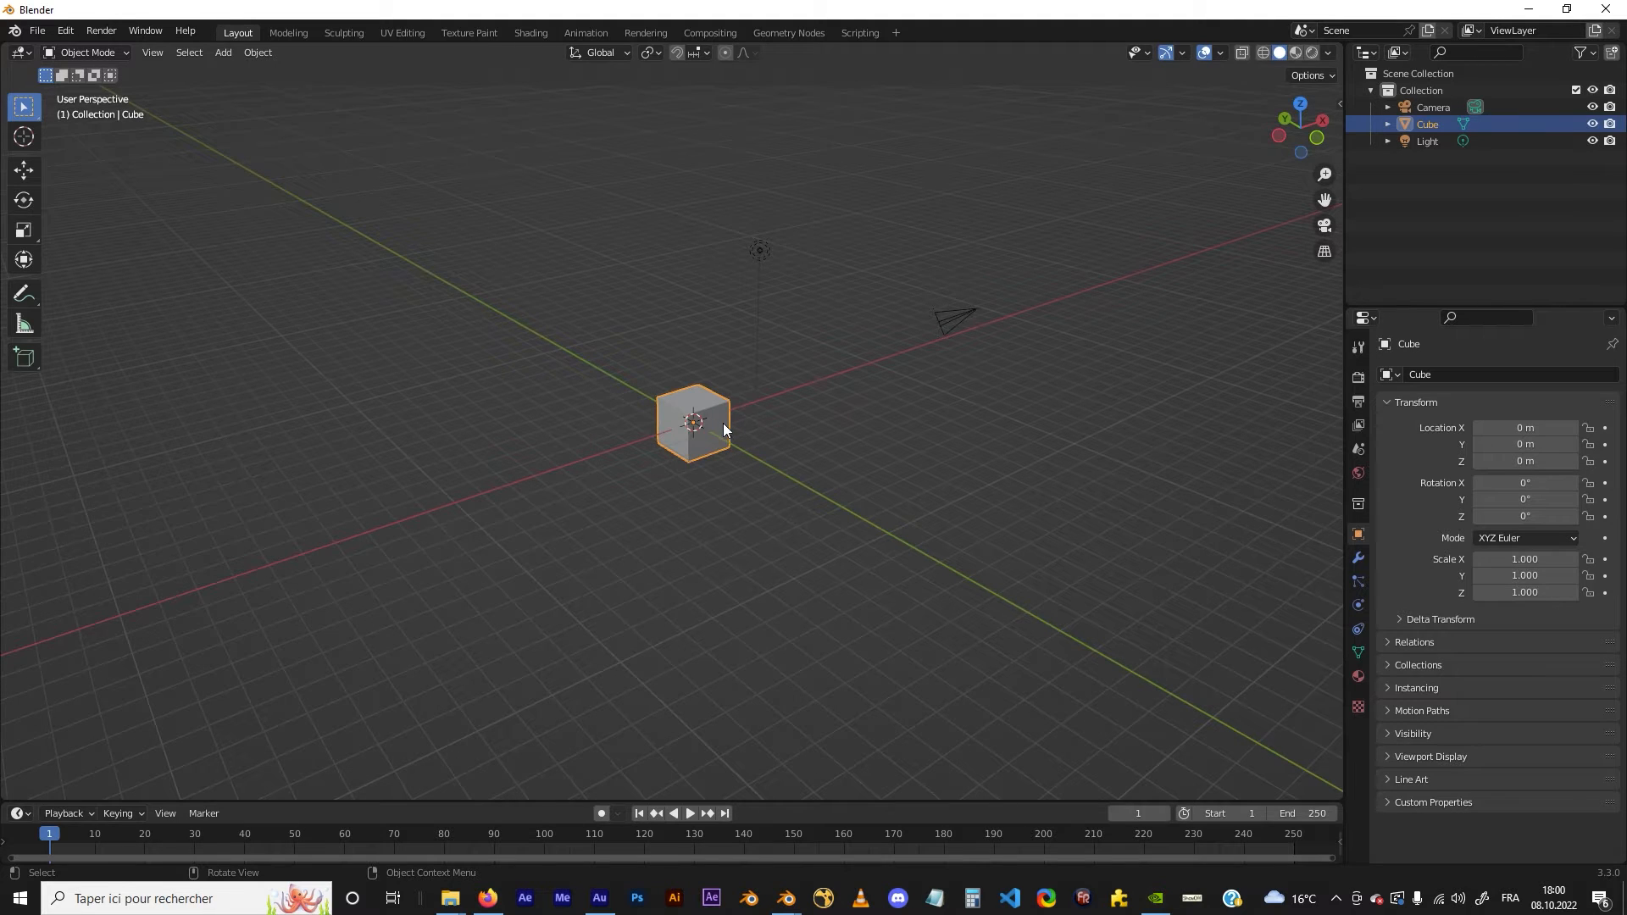
{"action": "scroll", "coordinate": [713, 419], "scroll_direction": "up", "scroll_amount": 6}
{"action": "scroll", "coordinate": [713, 420], "scroll_direction": "down", "scroll_amount": 6}
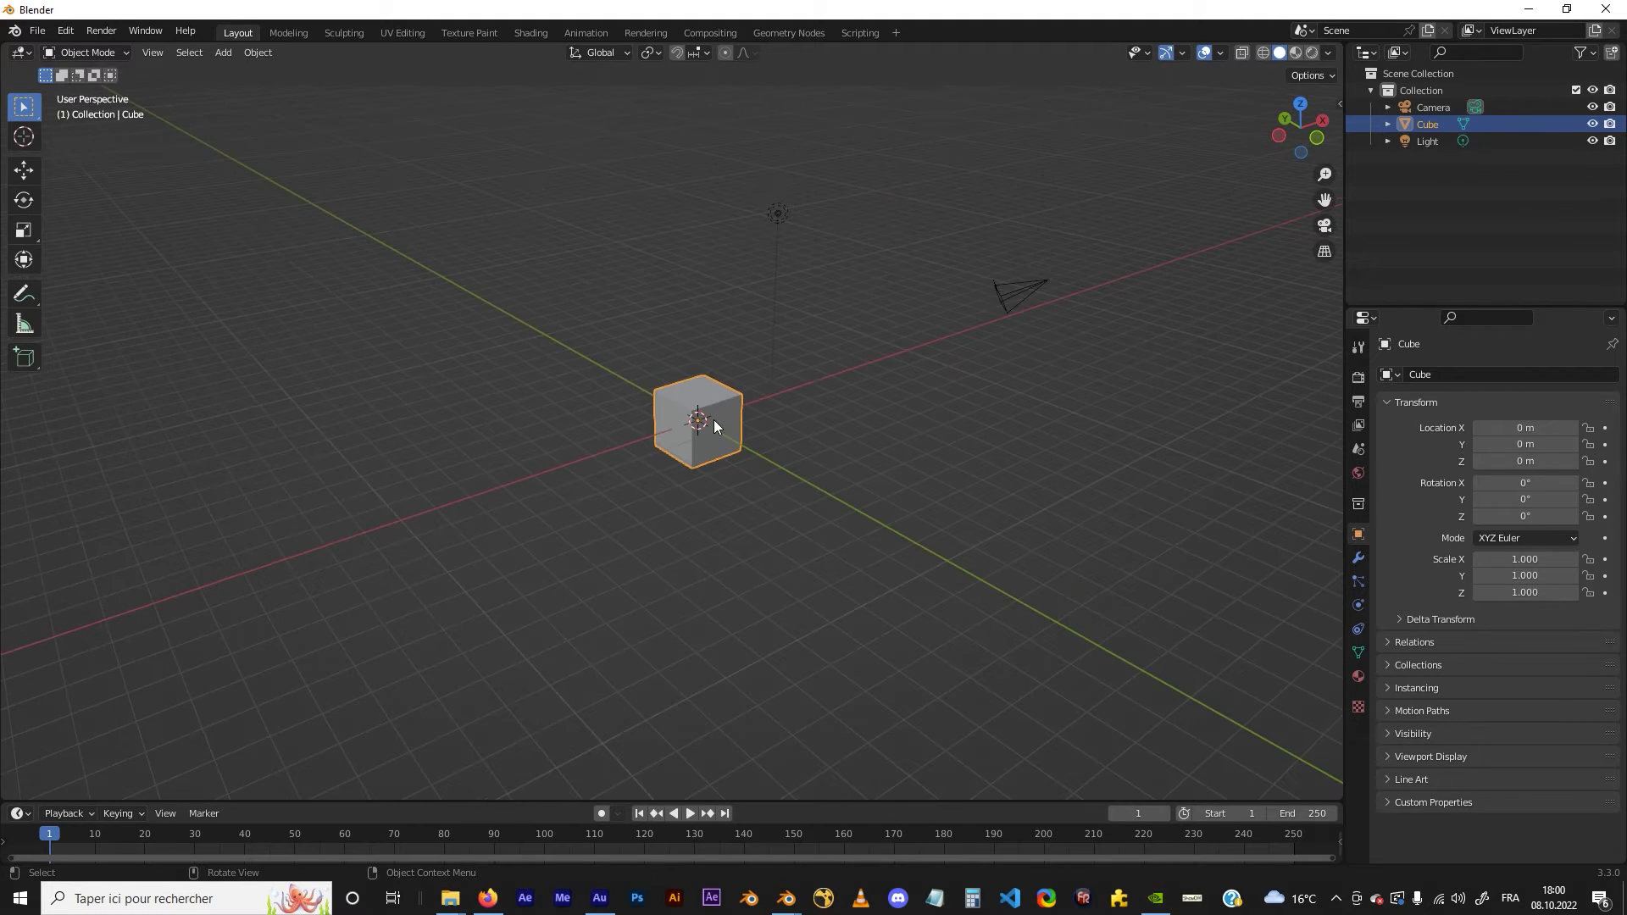
{"action": "mouse_move", "coordinate": [717, 422]}
{"action": "middle_mouse_down"}
{"action": "mouse_move", "coordinate": [636, 447]}
{"action": "mouse_move", "coordinate": [724, 495]}
{"action": "mouse_move", "coordinate": [632, 395]}
{"action": "mouse_move", "coordinate": [704, 382]}
{"action": "mouse_move", "coordinate": [676, 450]}
{"action": "mouse_move", "coordinate": [596, 455]}
{"action": "mouse_move", "coordinate": [912, 417]}
{"action": "mouse_move", "coordinate": [625, 497]}
{"action": "mouse_move", "coordinate": [791, 433]}
{"action": "mouse_move", "coordinate": [875, 426]}
{"action": "mouse_move", "coordinate": [841, 450]}
{"action": "mouse_move", "coordinate": [717, 449]}
{"action": "middle_mouse_up"}
Select all scene objects and frame them in the viewport, and clear the selection
{"action": "left_click", "coordinate": [840, 450]}
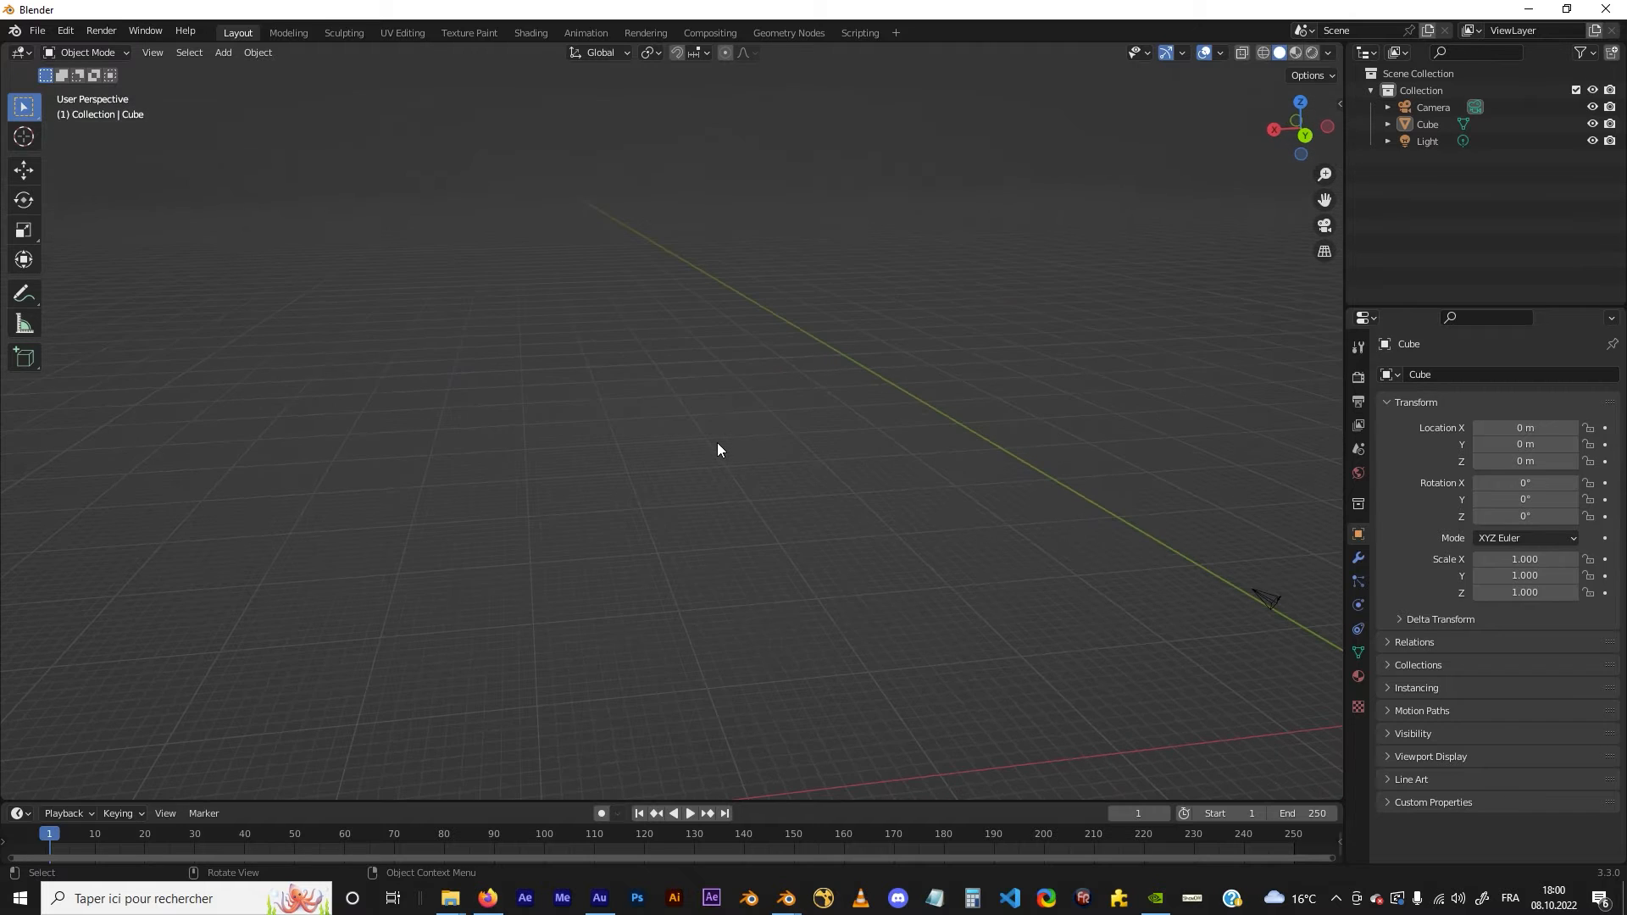
{"action": "key", "text": "a"}
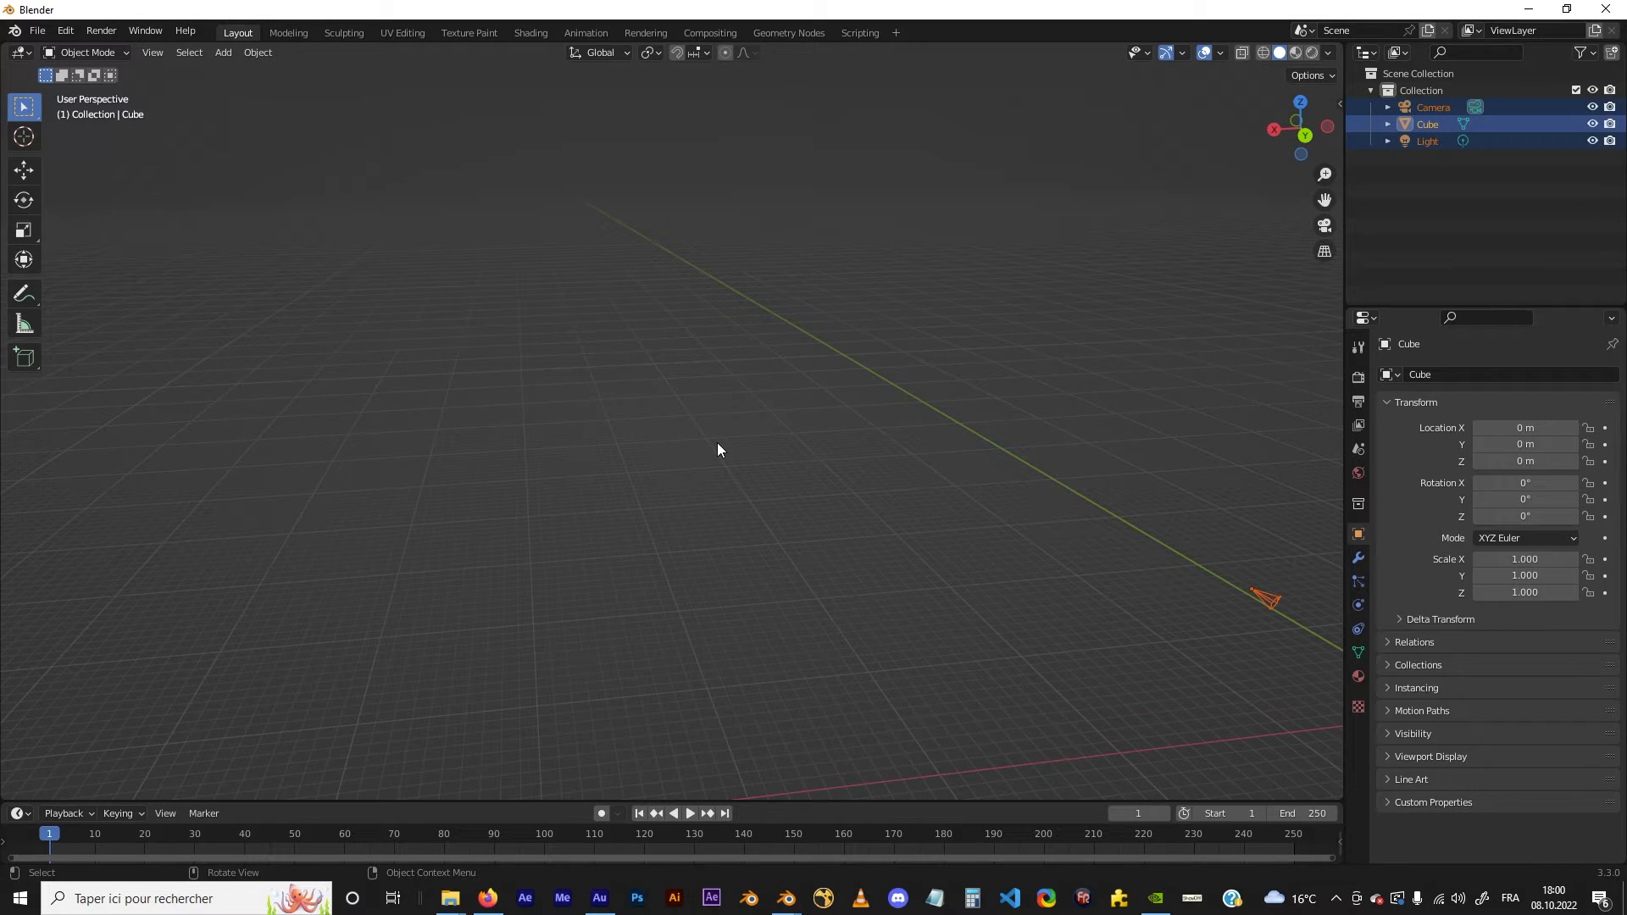
{"action": "key", "text": "KP_Decimal"}
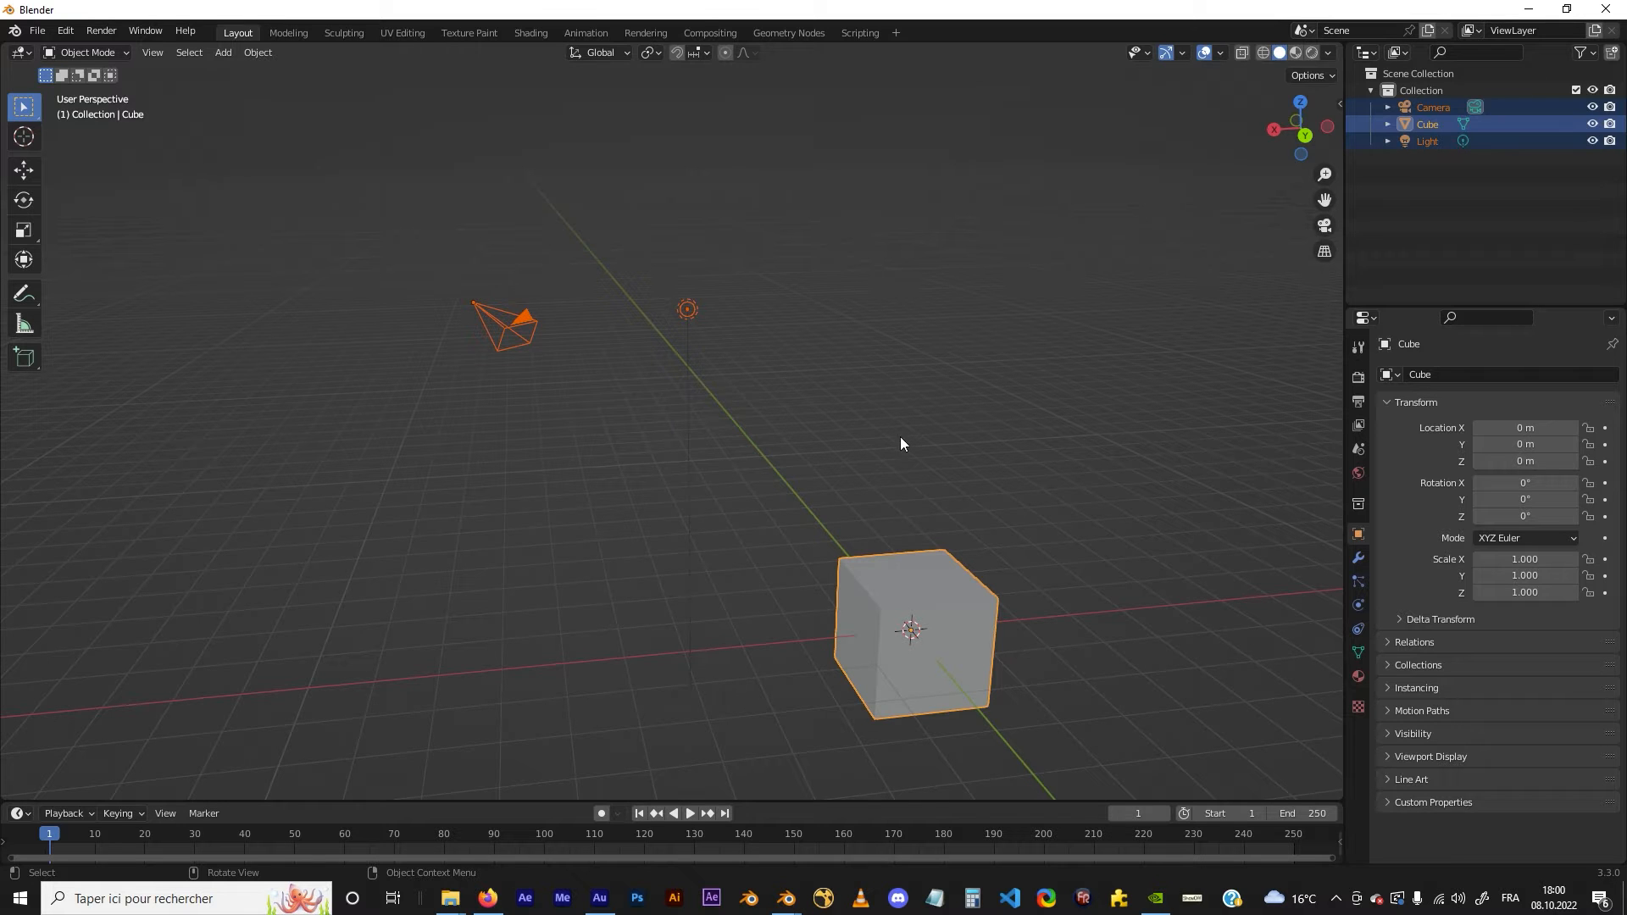
{"action": "left_click", "coordinate": [969, 390]}
{"action": "scroll", "coordinate": [969, 390], "scroll_direction": "down", "scroll_amount": 5}
{"action": "scroll", "coordinate": [873, 501], "scroll_direction": "up", "scroll_amount": 6}
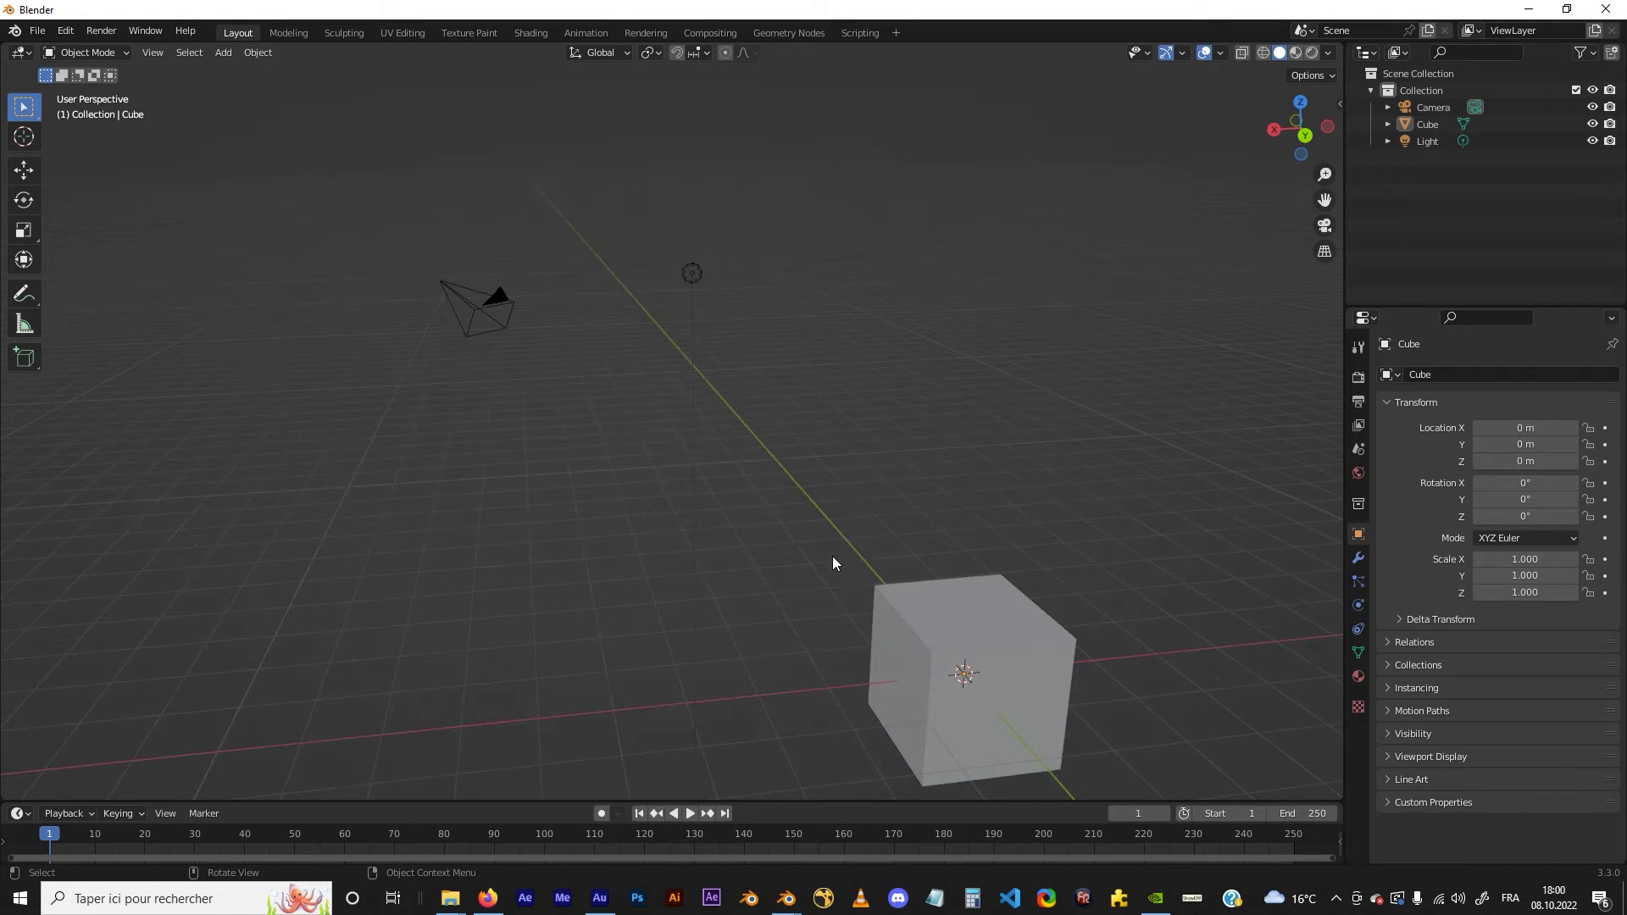
Enter Edit Mode on the cube, and select two adjacent top corner vertices and centre the view on them
{"action": "left_click", "coordinate": [937, 624]}
{"action": "key", "text": "Tab"}
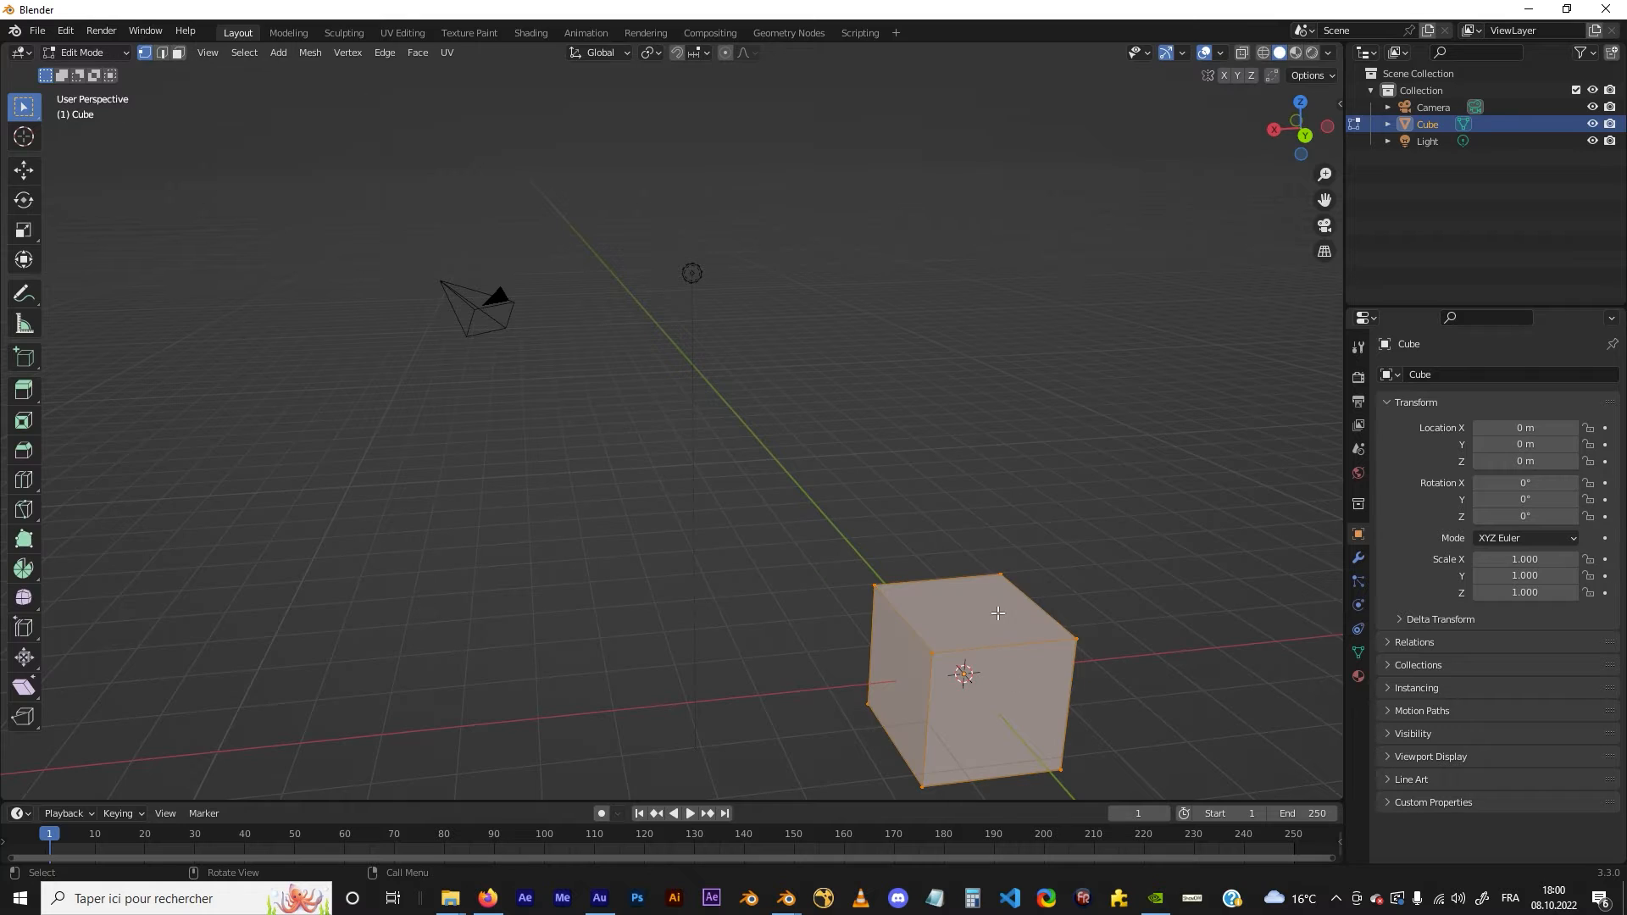
{"action": "left_click", "coordinate": [934, 670]}
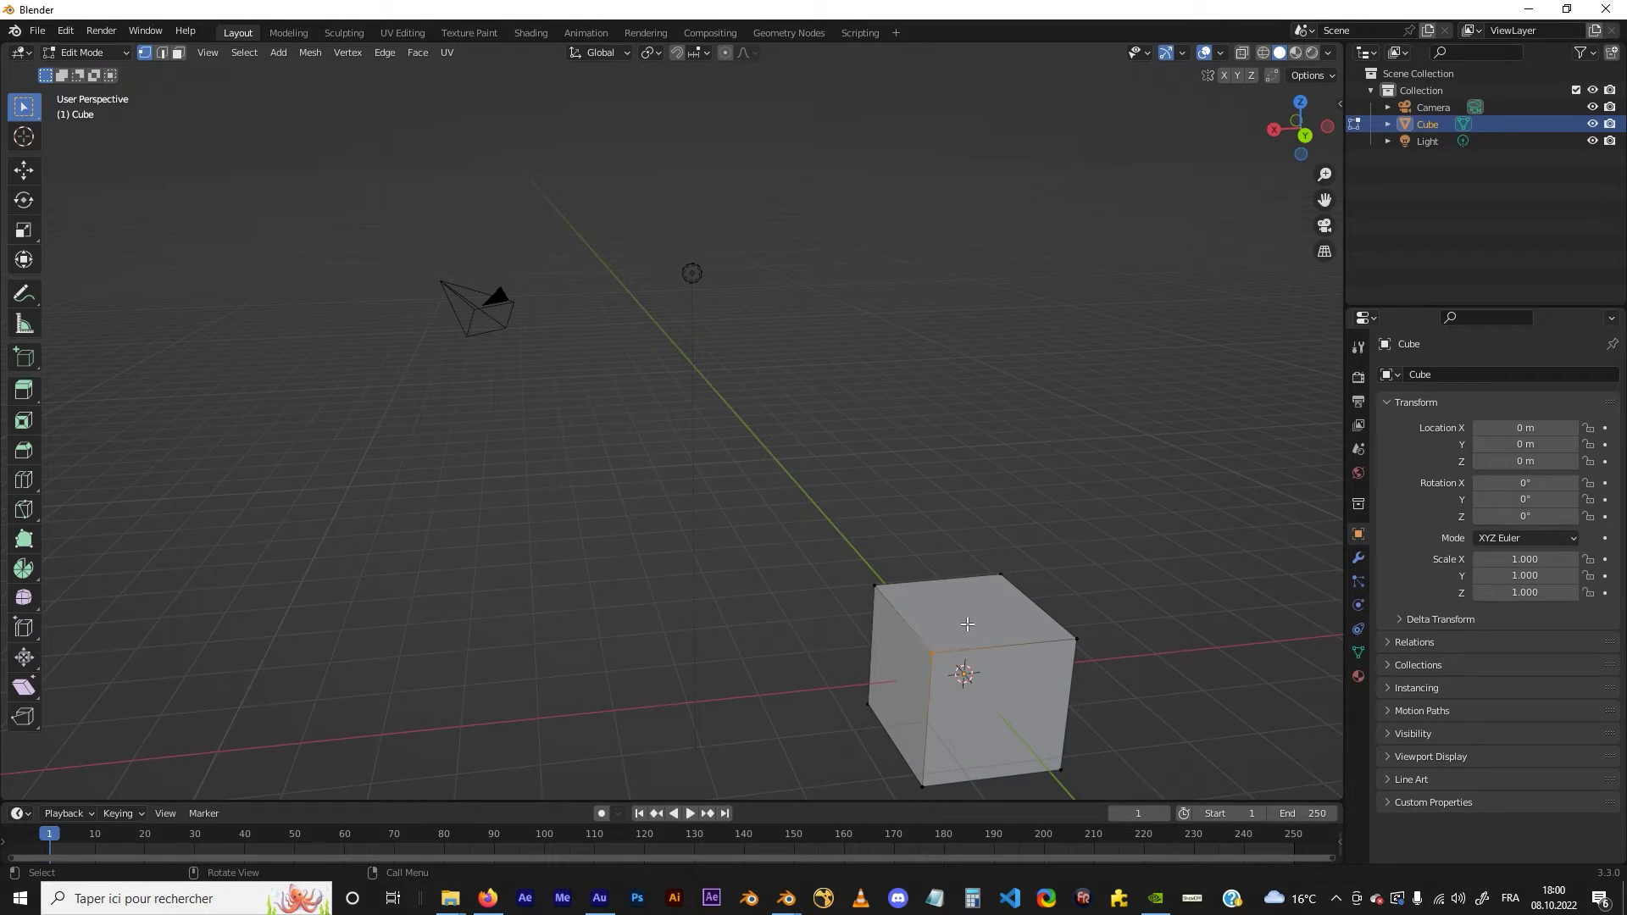
{"action": "left_click_drag", "start_coordinate": [1034, 602], "coordinate": [1148, 713], "text": "shift"}
{"action": "key", "text": "KP_Decimal"}
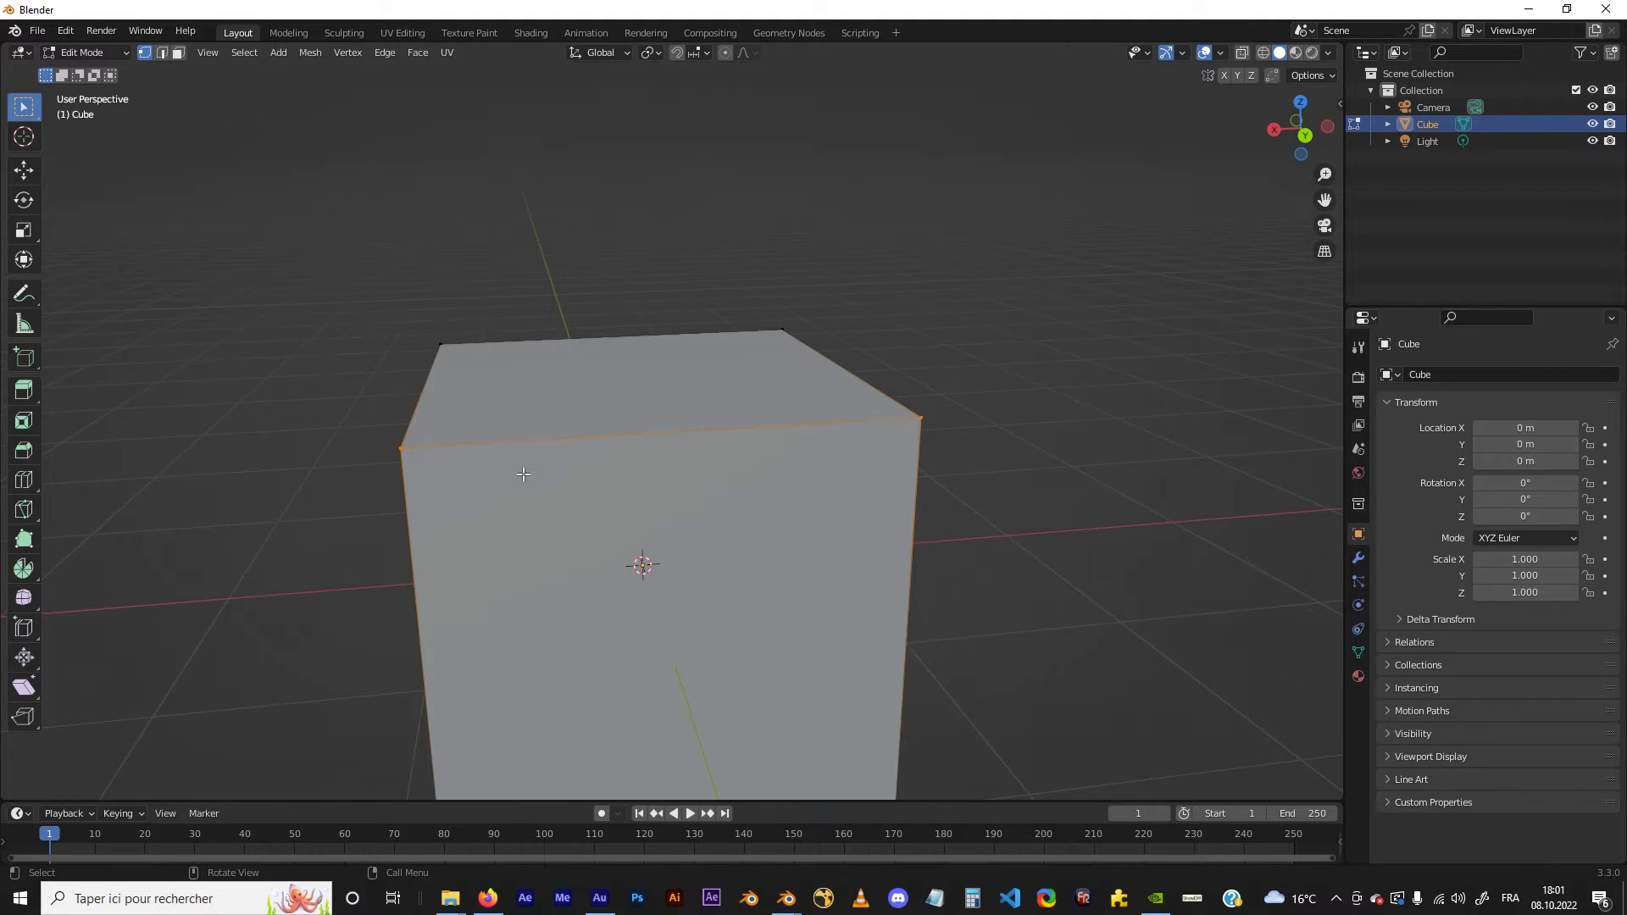
{"action": "middle_click_drag", "start_coordinate": [524, 475], "coordinate": [897, 455]}
{"action": "scroll", "coordinate": [688, 467], "scroll_direction": "down", "scroll_amount": 3}
{"action": "scroll", "coordinate": [625, 588], "scroll_direction": "up", "scroll_amount": 5}
{"action": "middle_click_drag", "start_coordinate": [624, 533], "coordinate": [661, 450]}
{"action": "scroll", "coordinate": [558, 405], "scroll_direction": "down", "scroll_amount": 4}
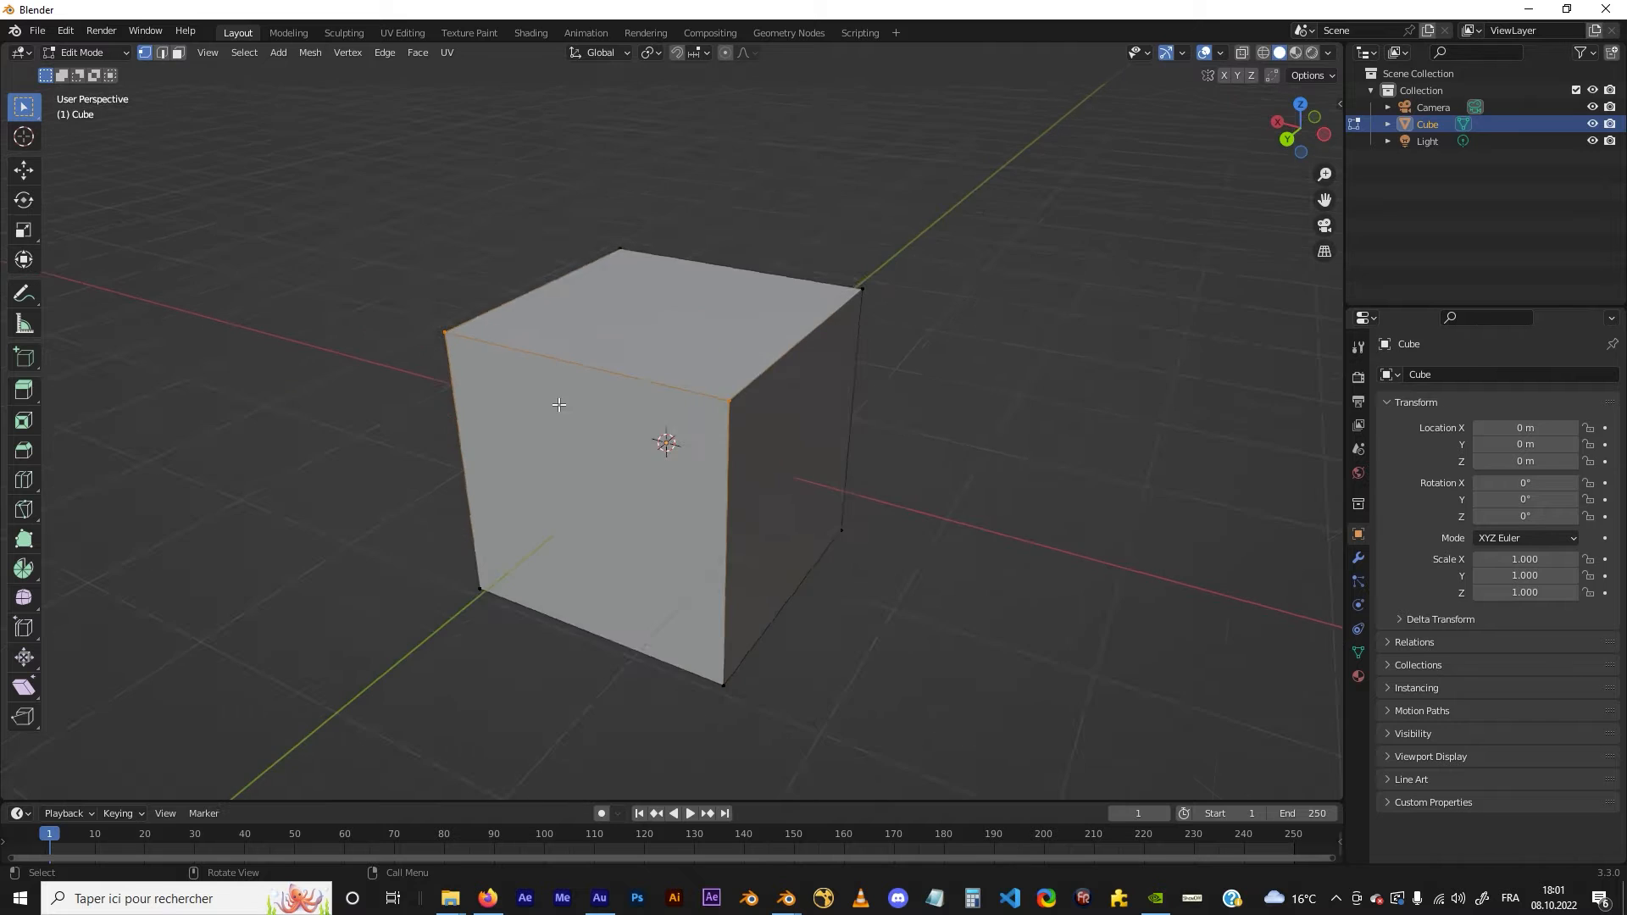
{"action": "middle_click_drag", "start_coordinate": [559, 405], "coordinate": [520, 418]}
{"action": "scroll", "coordinate": [617, 454], "scroll_direction": "down", "scroll_amount": 3}
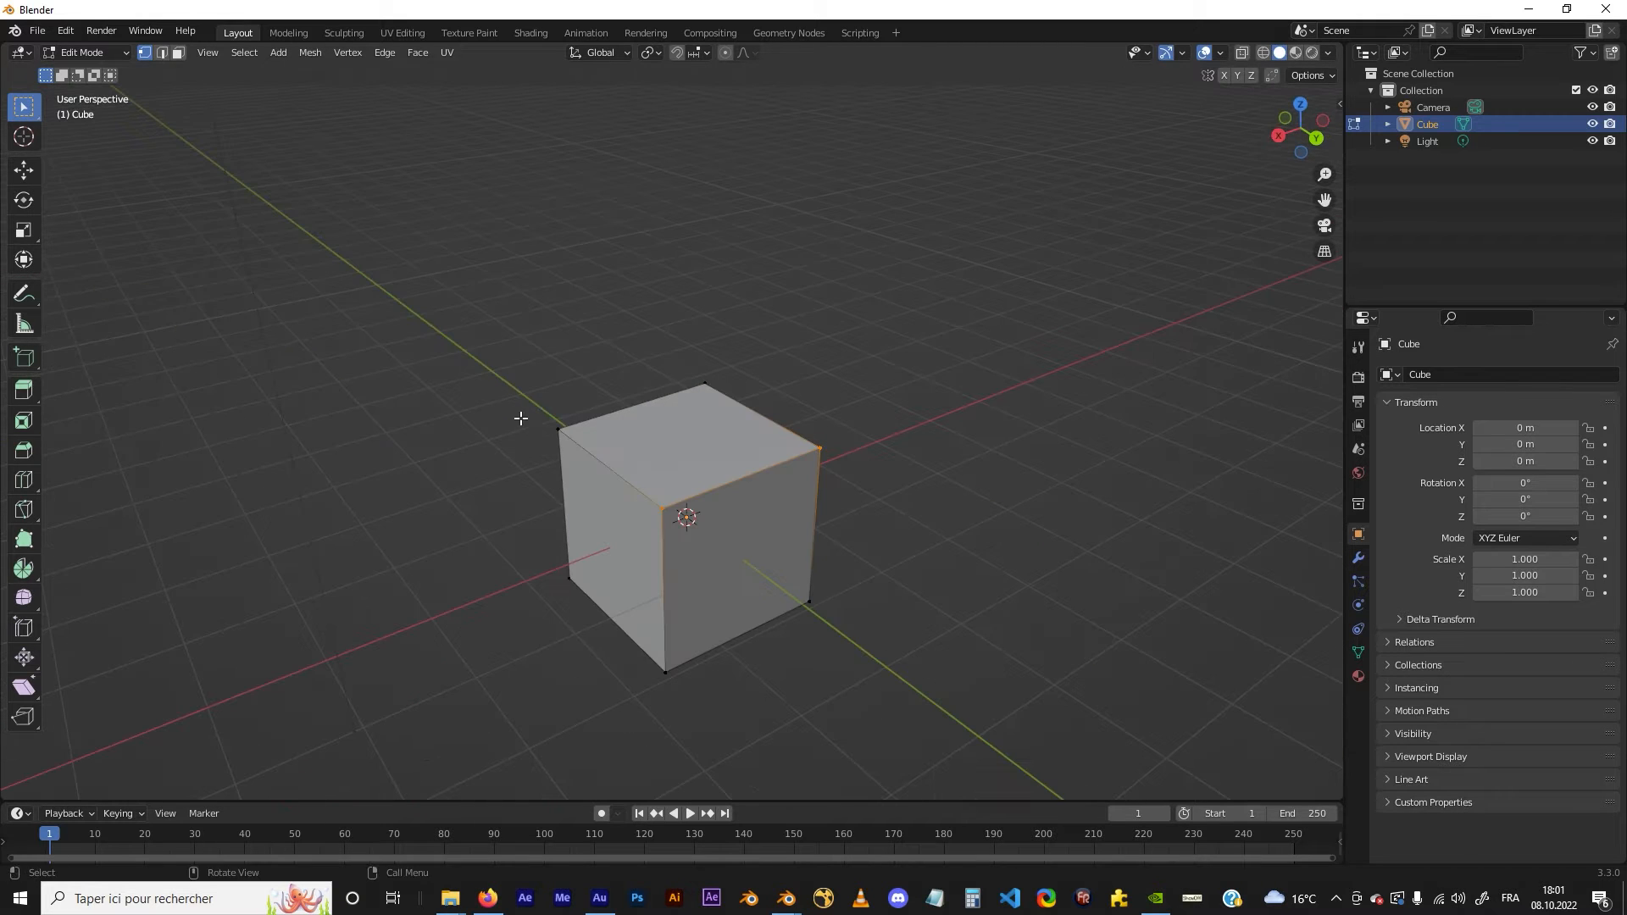
Reduce the vertex selection to a single top corner of the cube and return to Object Mode
{"action": "key", "text": "a"}
{"action": "scroll", "coordinate": [593, 465], "scroll_direction": "up", "scroll_amount": 6}
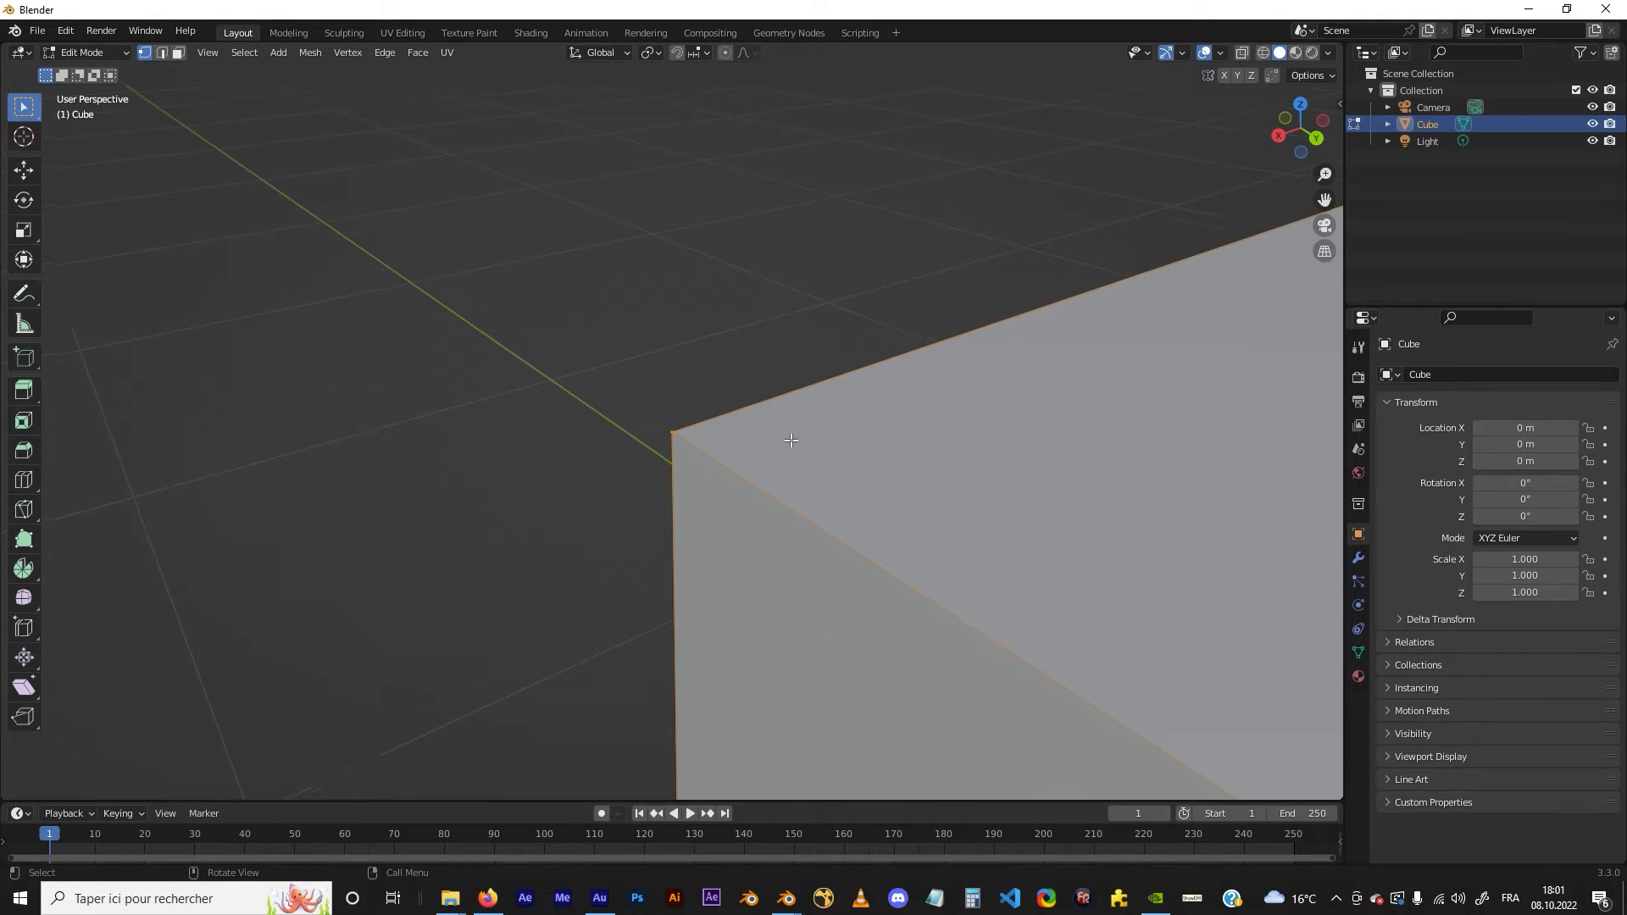
{"action": "scroll", "coordinate": [791, 439], "scroll_direction": "down", "scroll_amount": 8}
{"action": "scroll", "coordinate": [688, 426], "scroll_direction": "up", "scroll_amount": 3}
{"action": "left_click", "coordinate": [687, 426]}
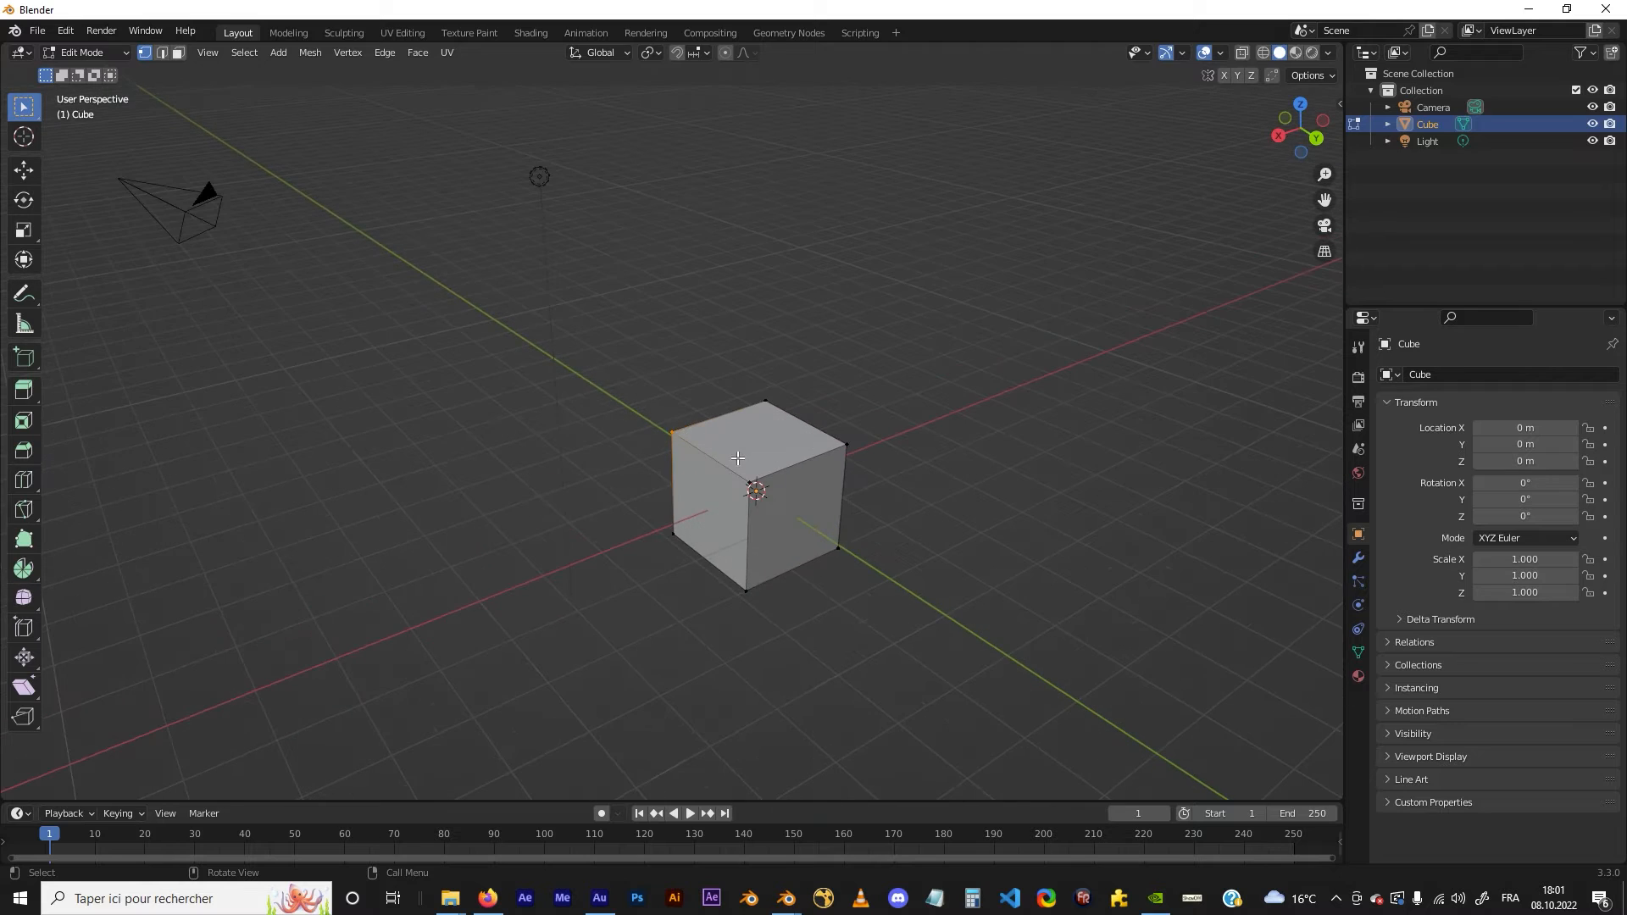
{"action": "middle_click_drag", "start_coordinate": [737, 457], "coordinate": [787, 337]}
{"action": "key", "text": "Tab"}
{"action": "scroll", "coordinate": [809, 415], "scroll_direction": "down", "scroll_amount": 2}
{"action": "scroll", "coordinate": [809, 409], "scroll_direction": "up", "scroll_amount": 2}
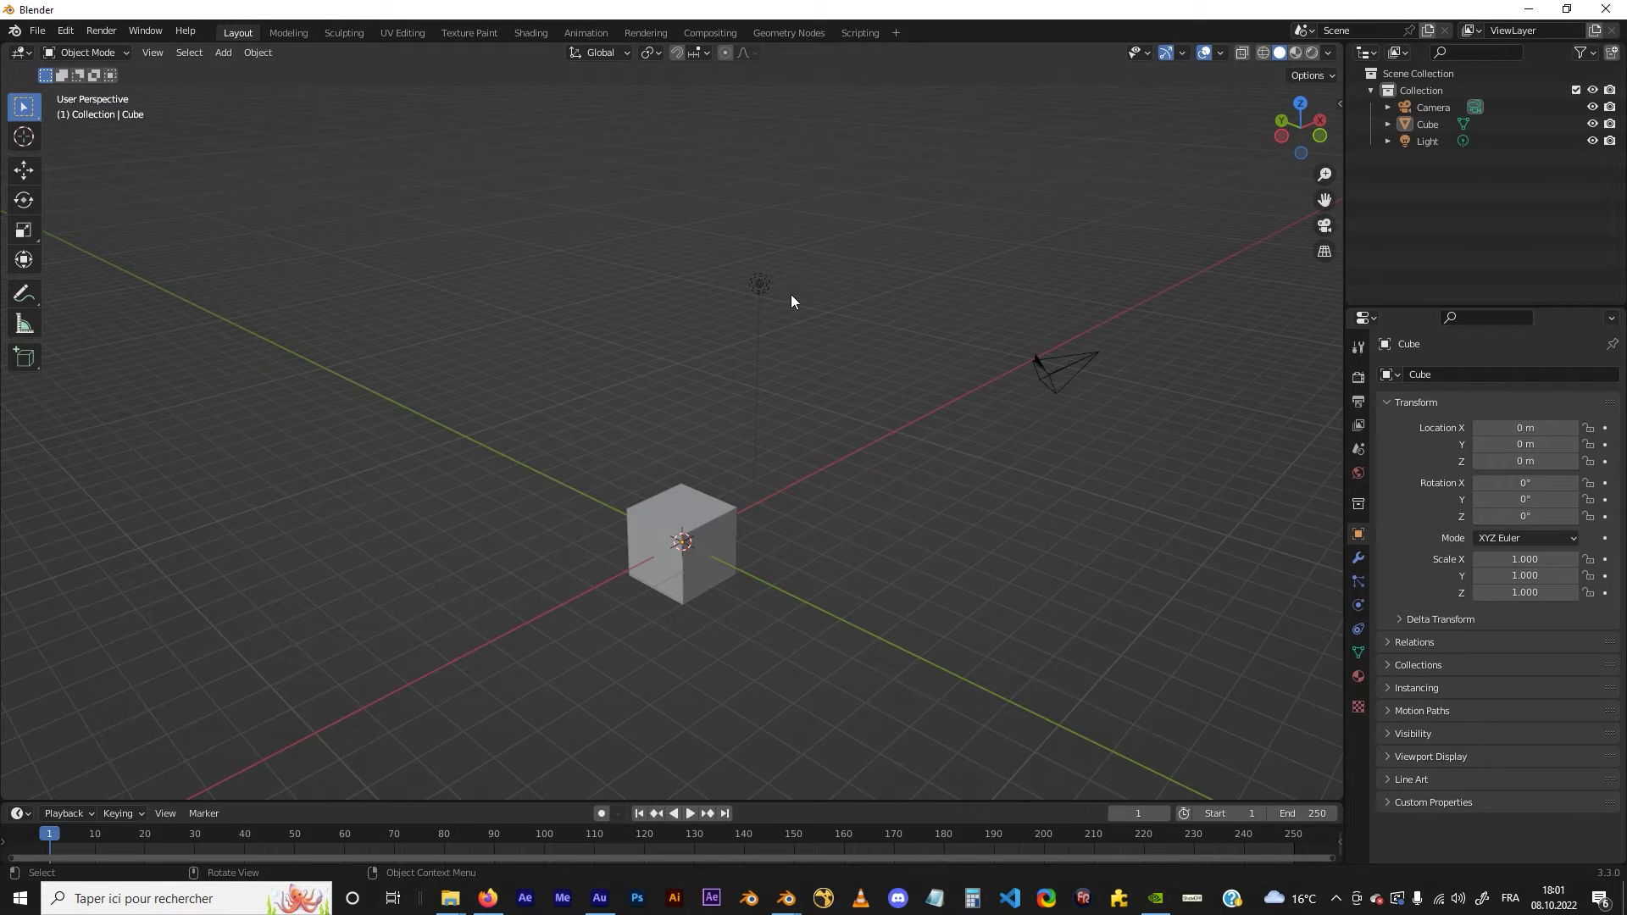
Select the cube, the camera and the light one after another to identify the scene's objects
{"action": "left_click", "coordinate": [730, 518]}
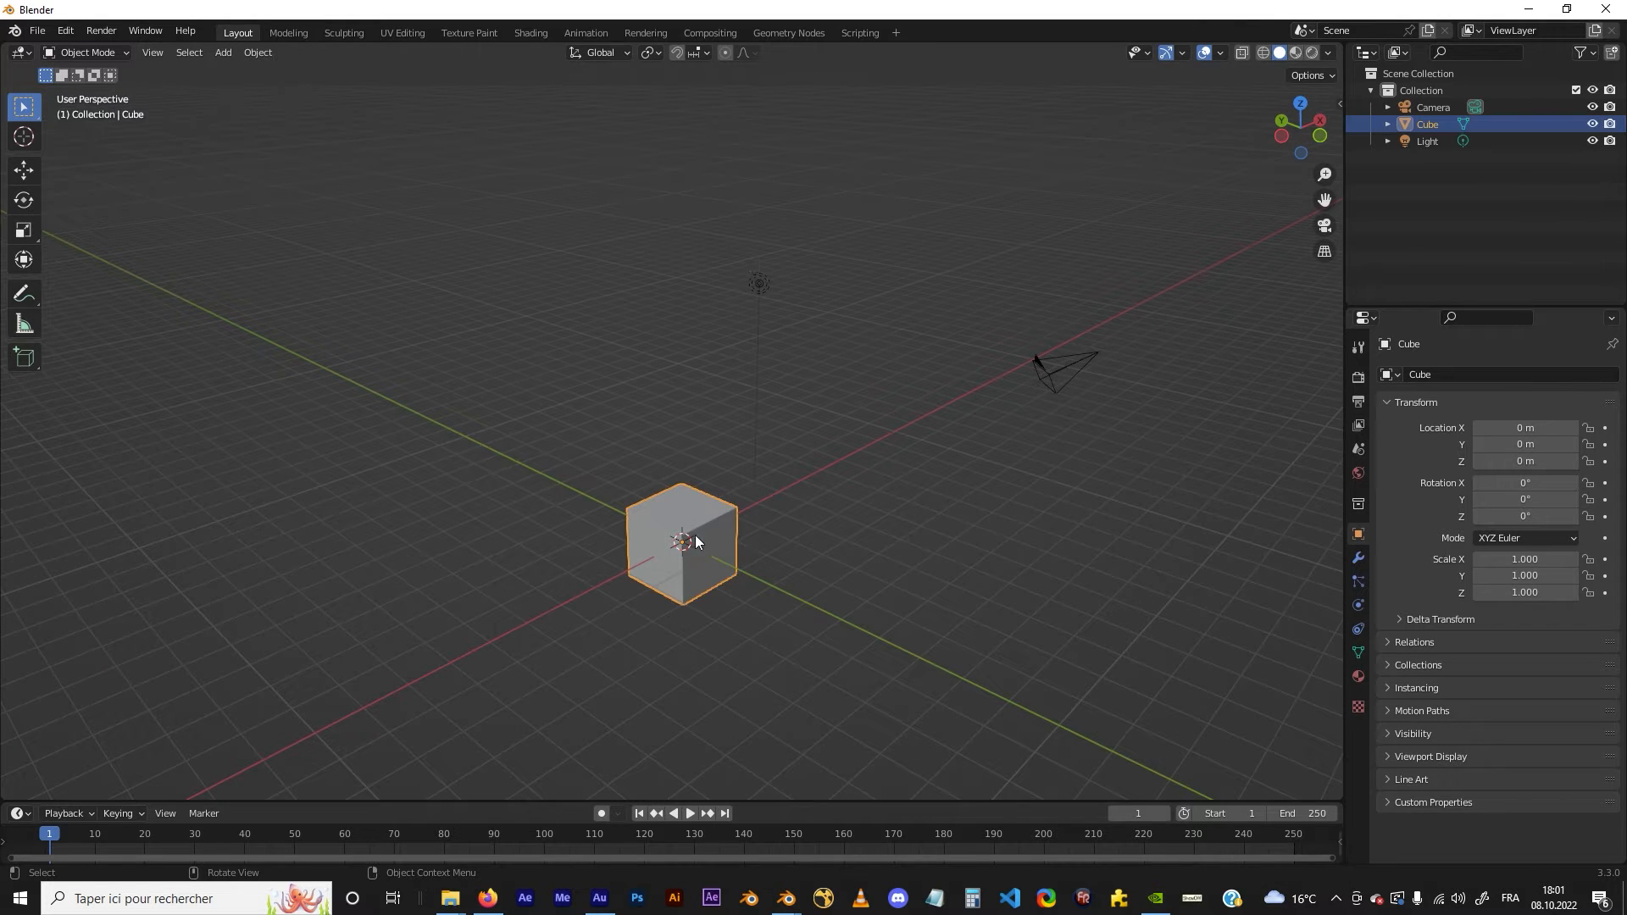
{"action": "middle_click_drag", "start_coordinate": [695, 539], "coordinate": [909, 468]}
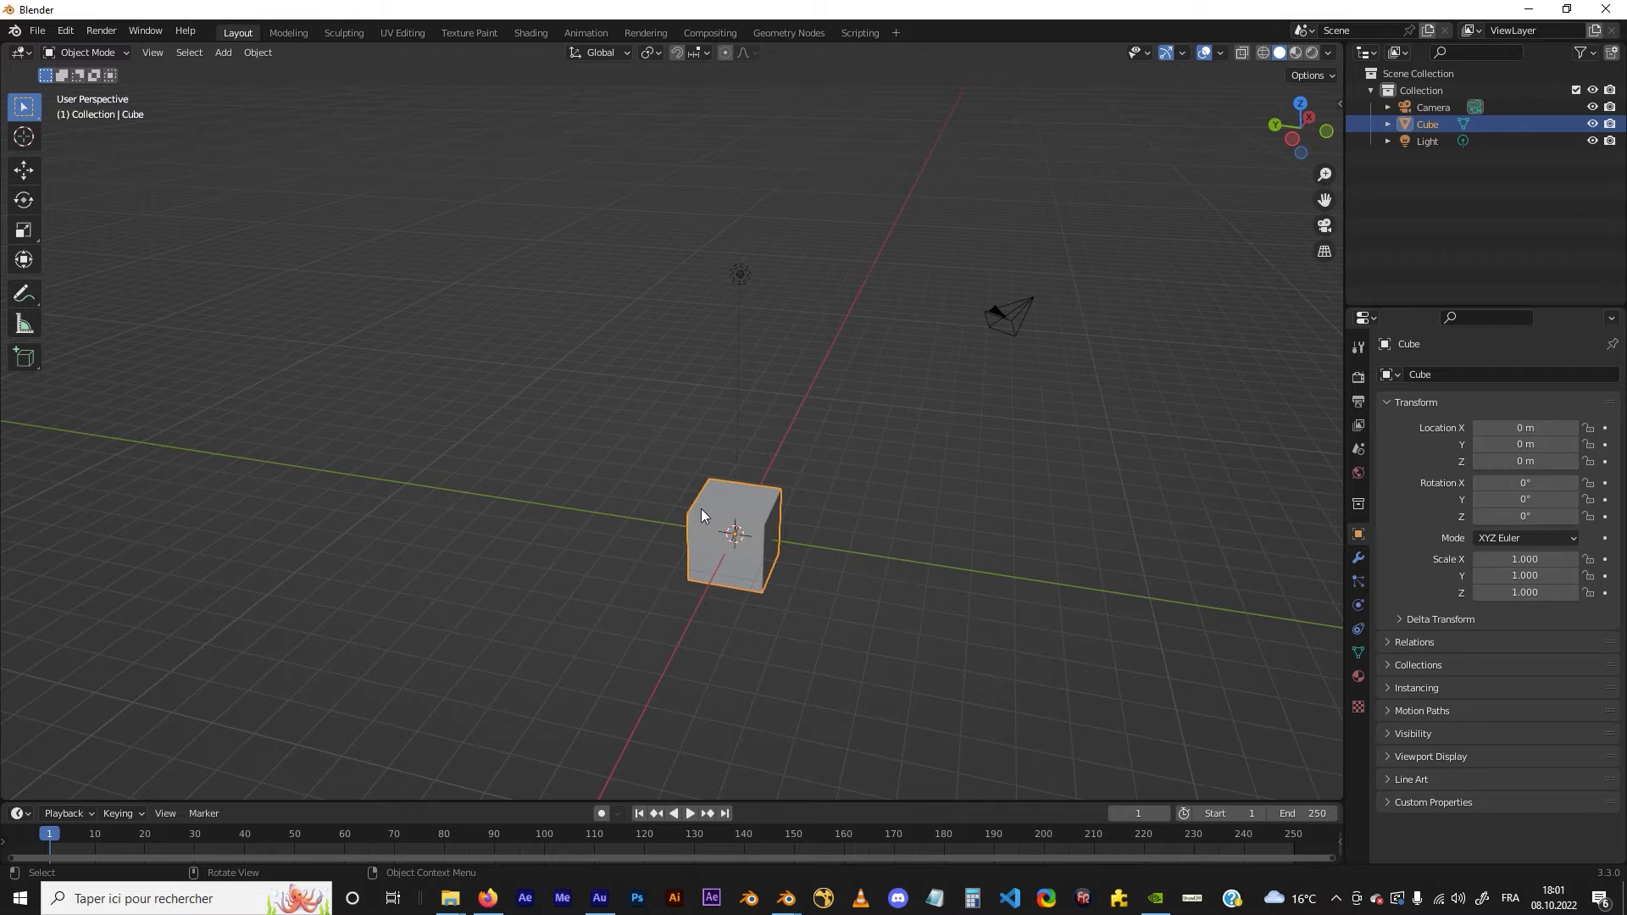
{"action": "middle_click_drag", "start_coordinate": [770, 520], "coordinate": [756, 421]}
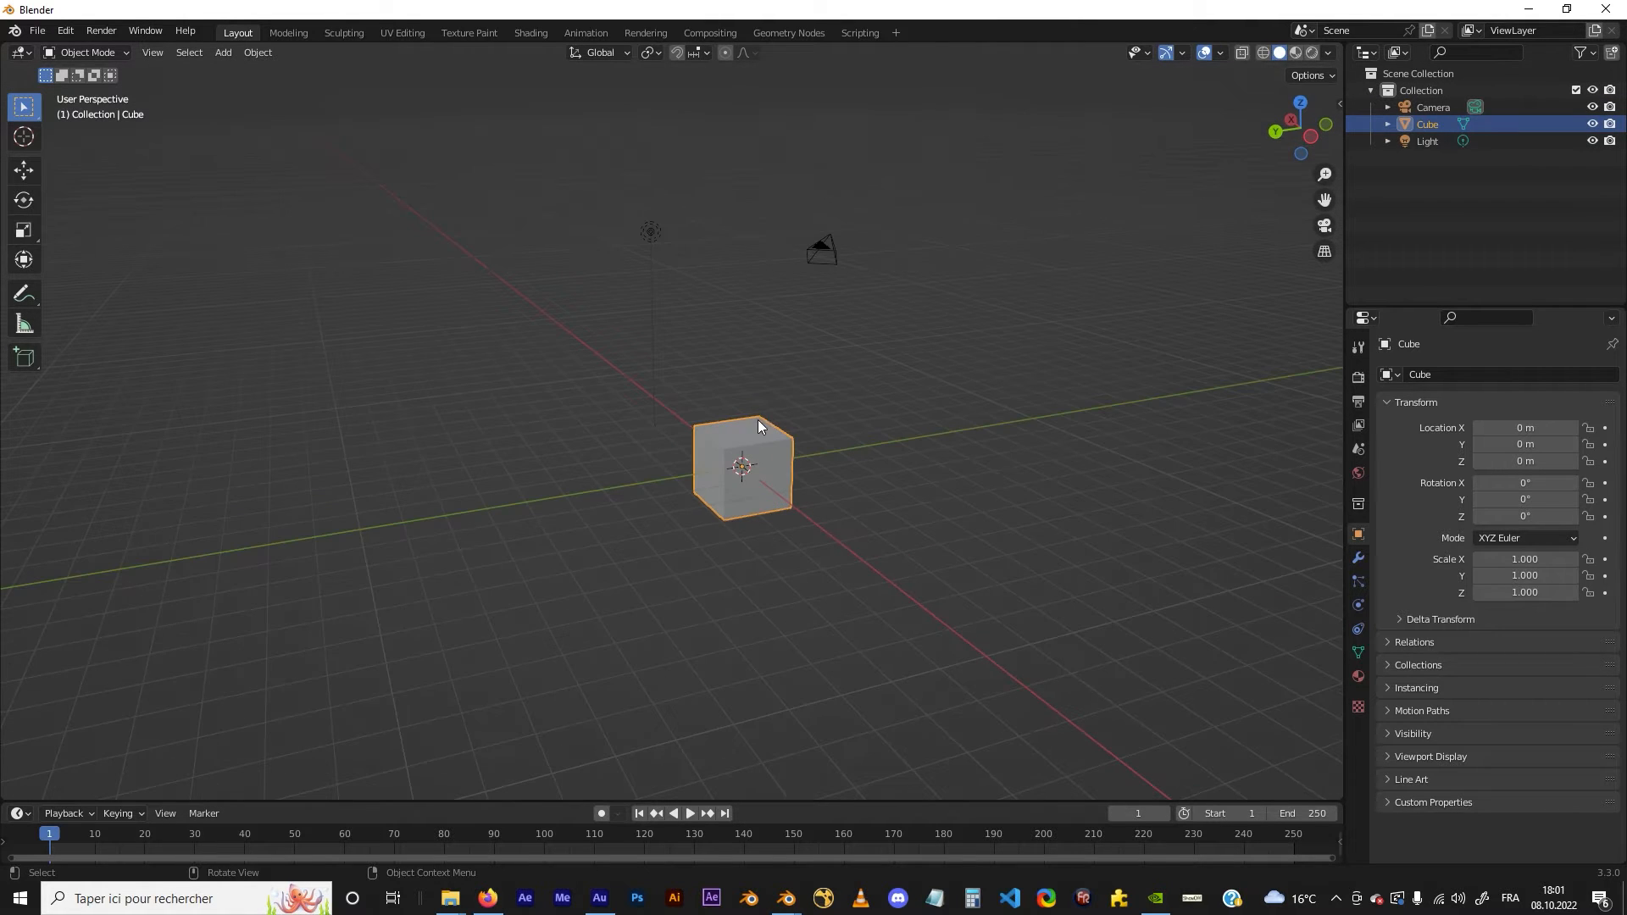
{"action": "left_click", "coordinate": [829, 245]}
{"action": "left_click", "coordinate": [653, 231]}
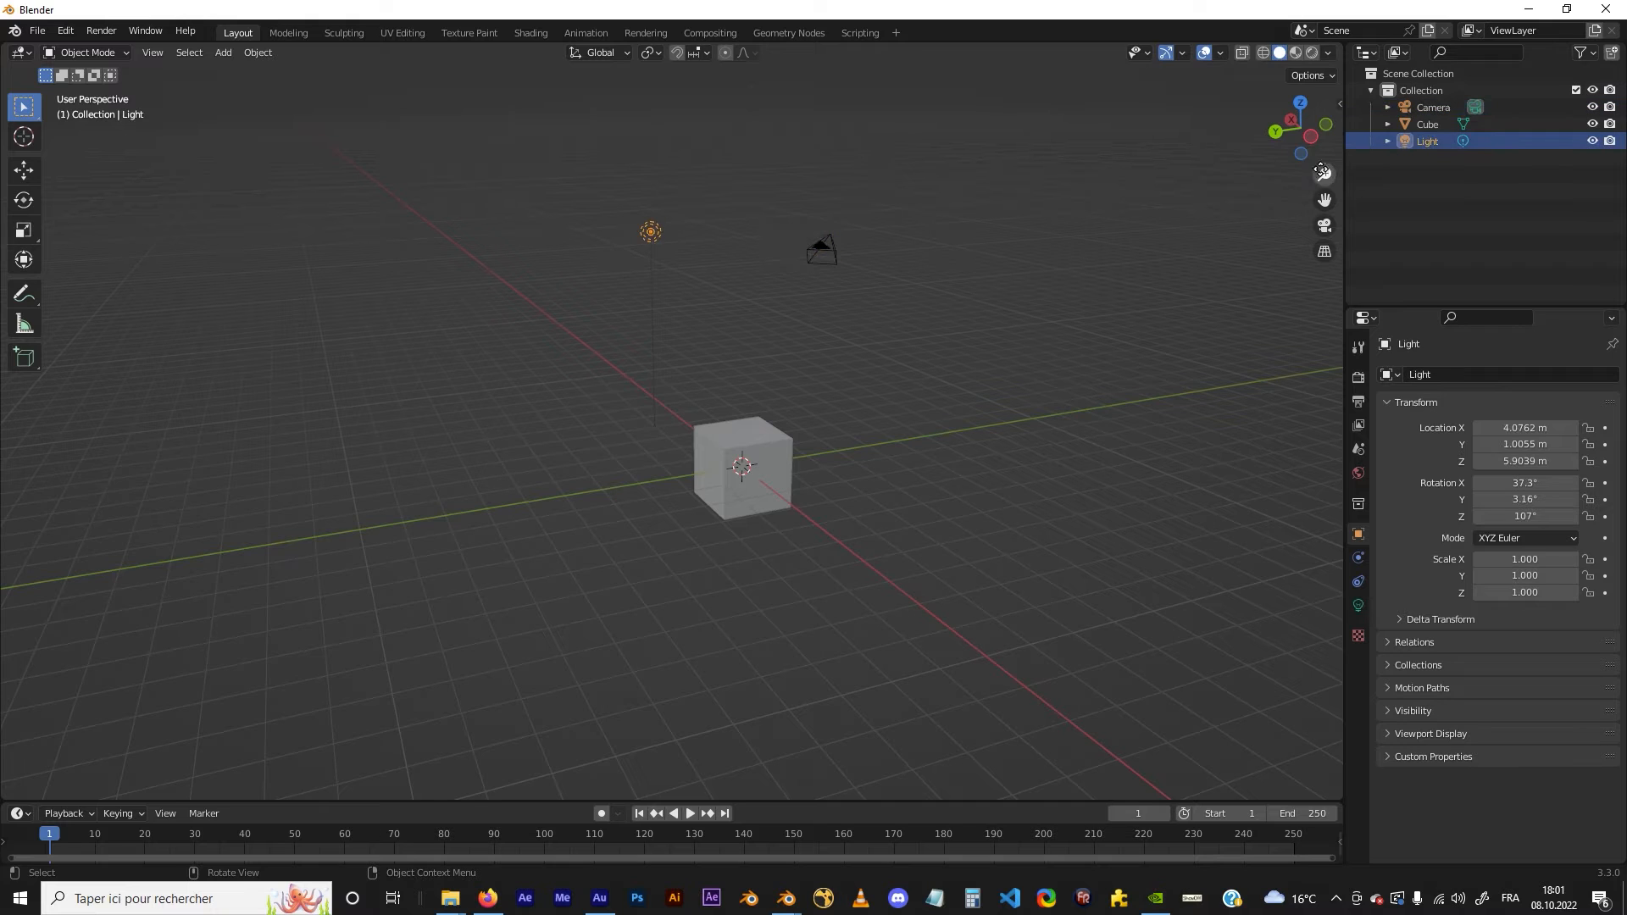
Select the cube, invert the selection and delete the camera and the light
{"action": "left_click", "coordinate": [788, 443]}
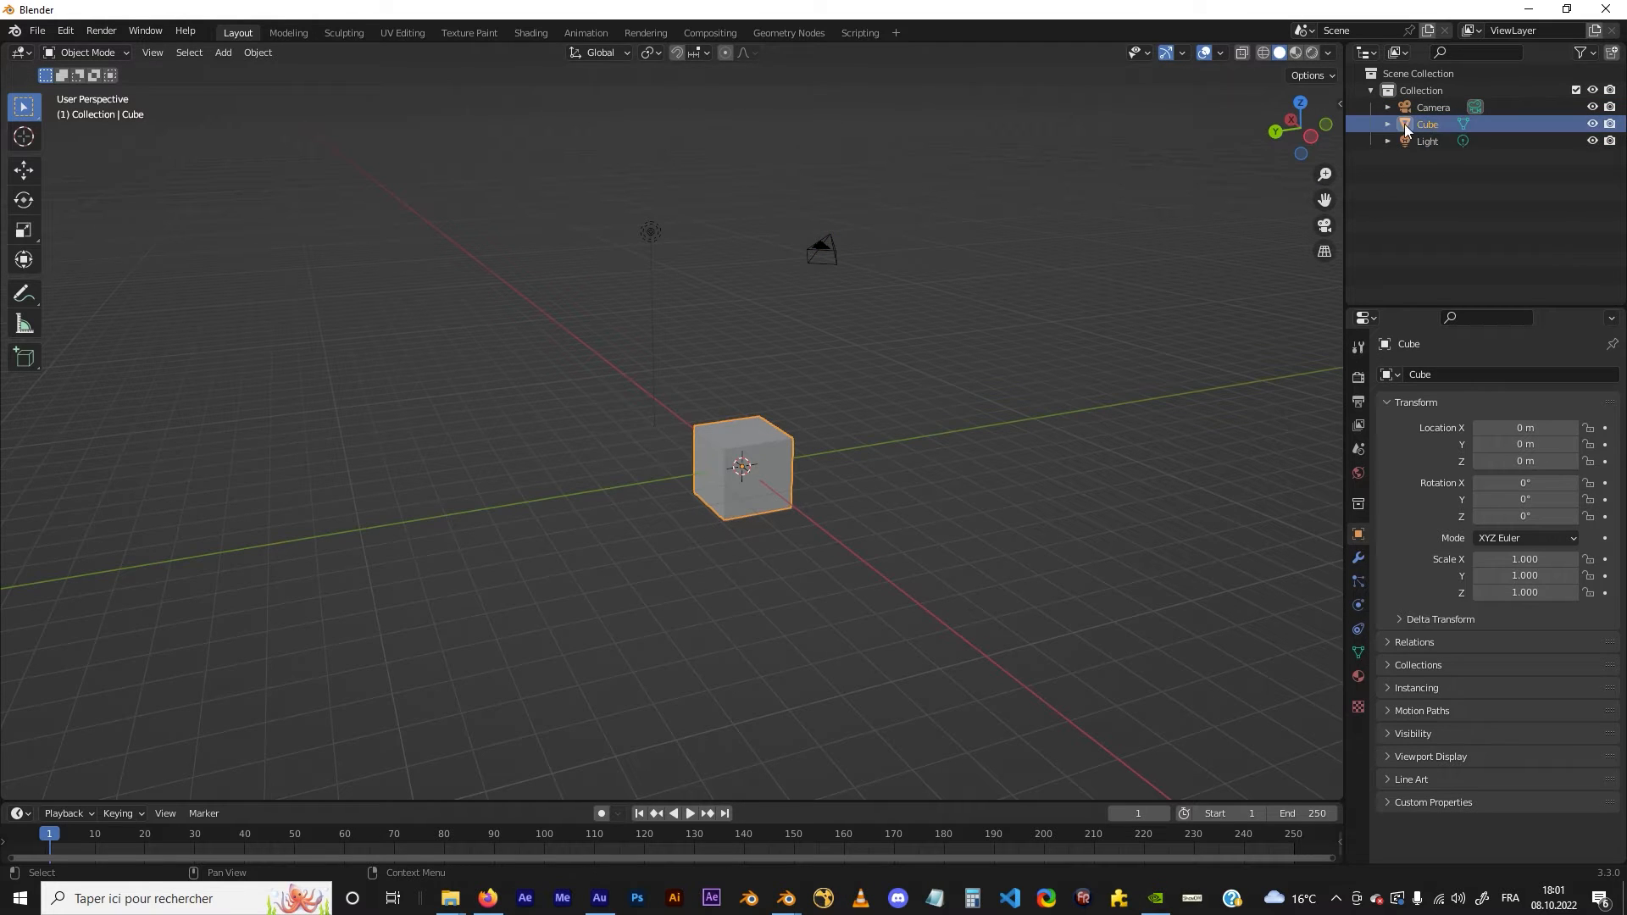
{"action": "key", "text": "ctrl+i"}
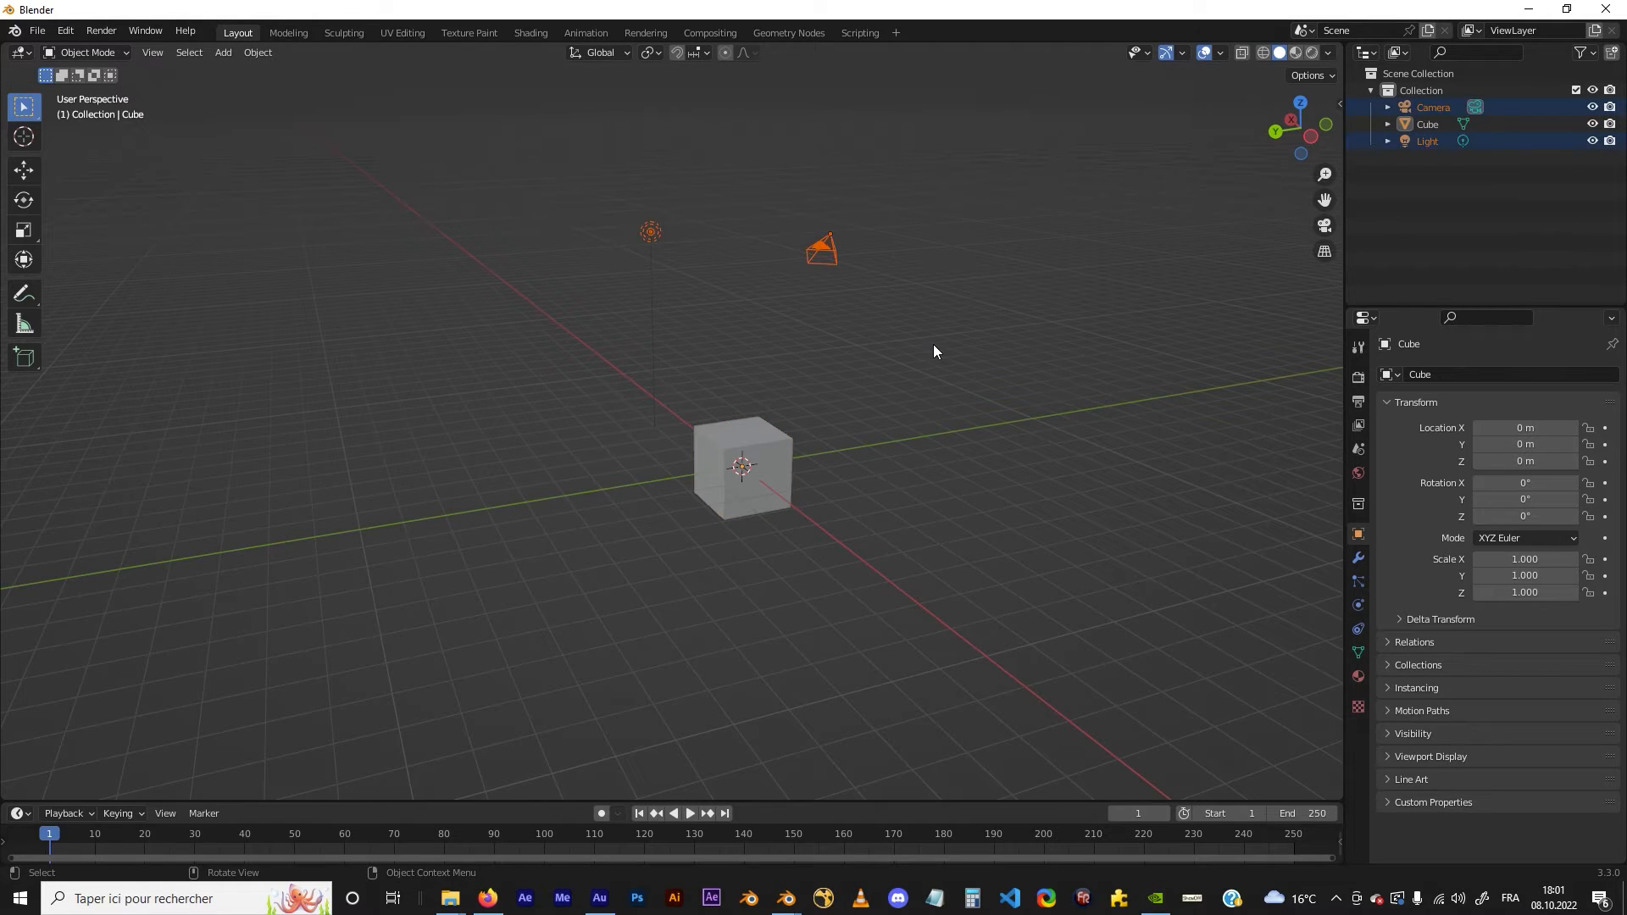
{"action": "key", "text": "x"}
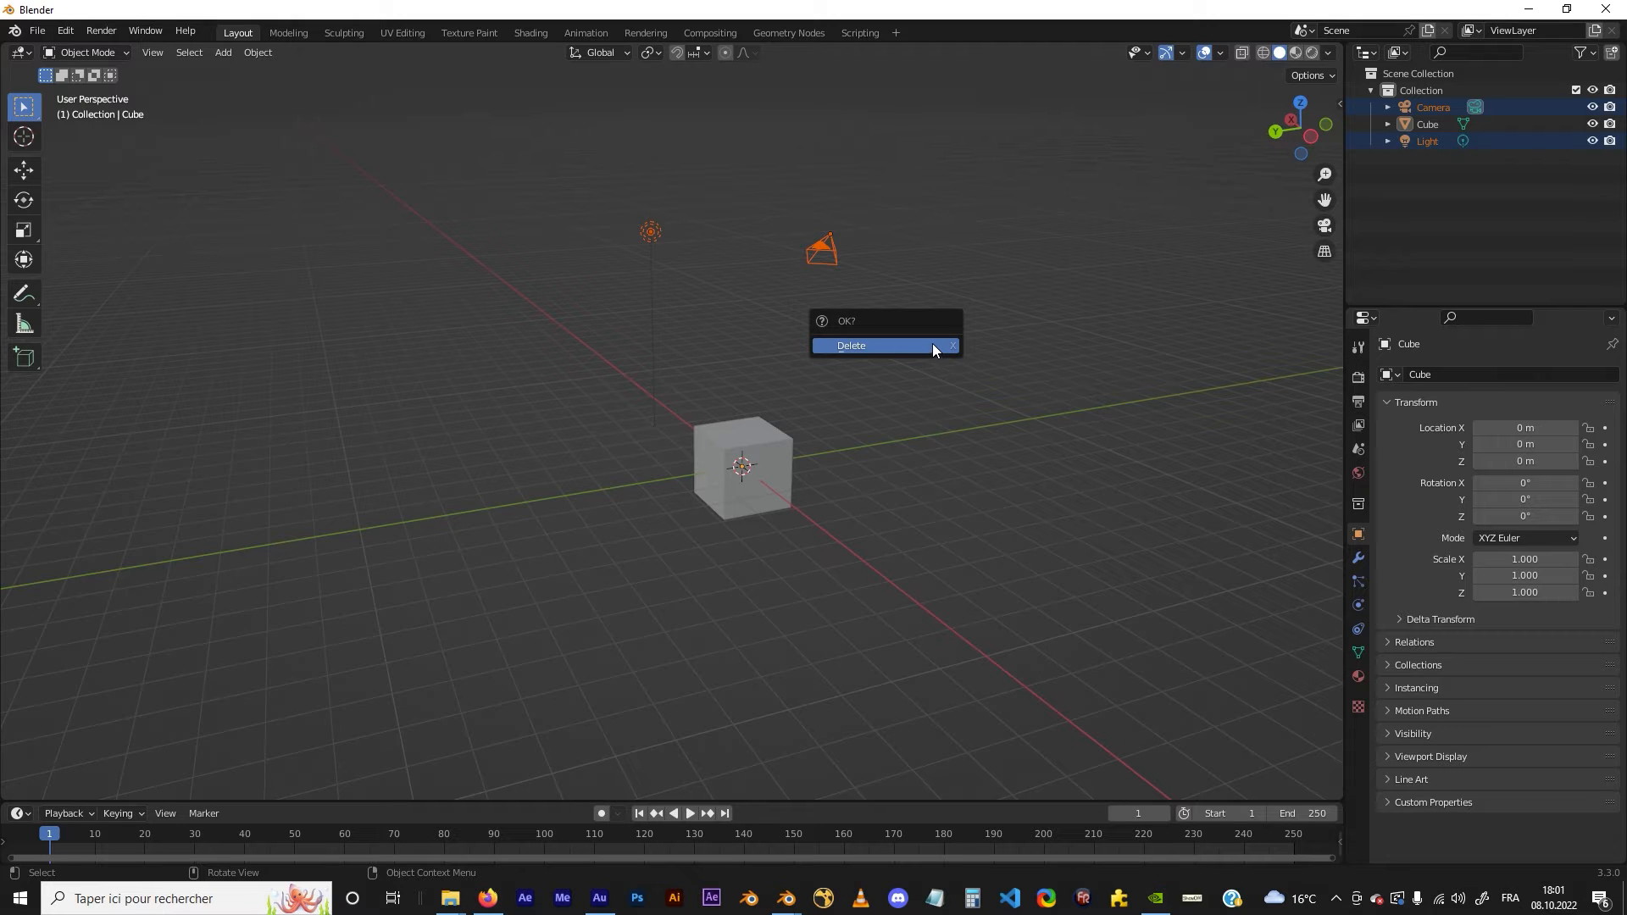
{"action": "left_click", "coordinate": [869, 345]}
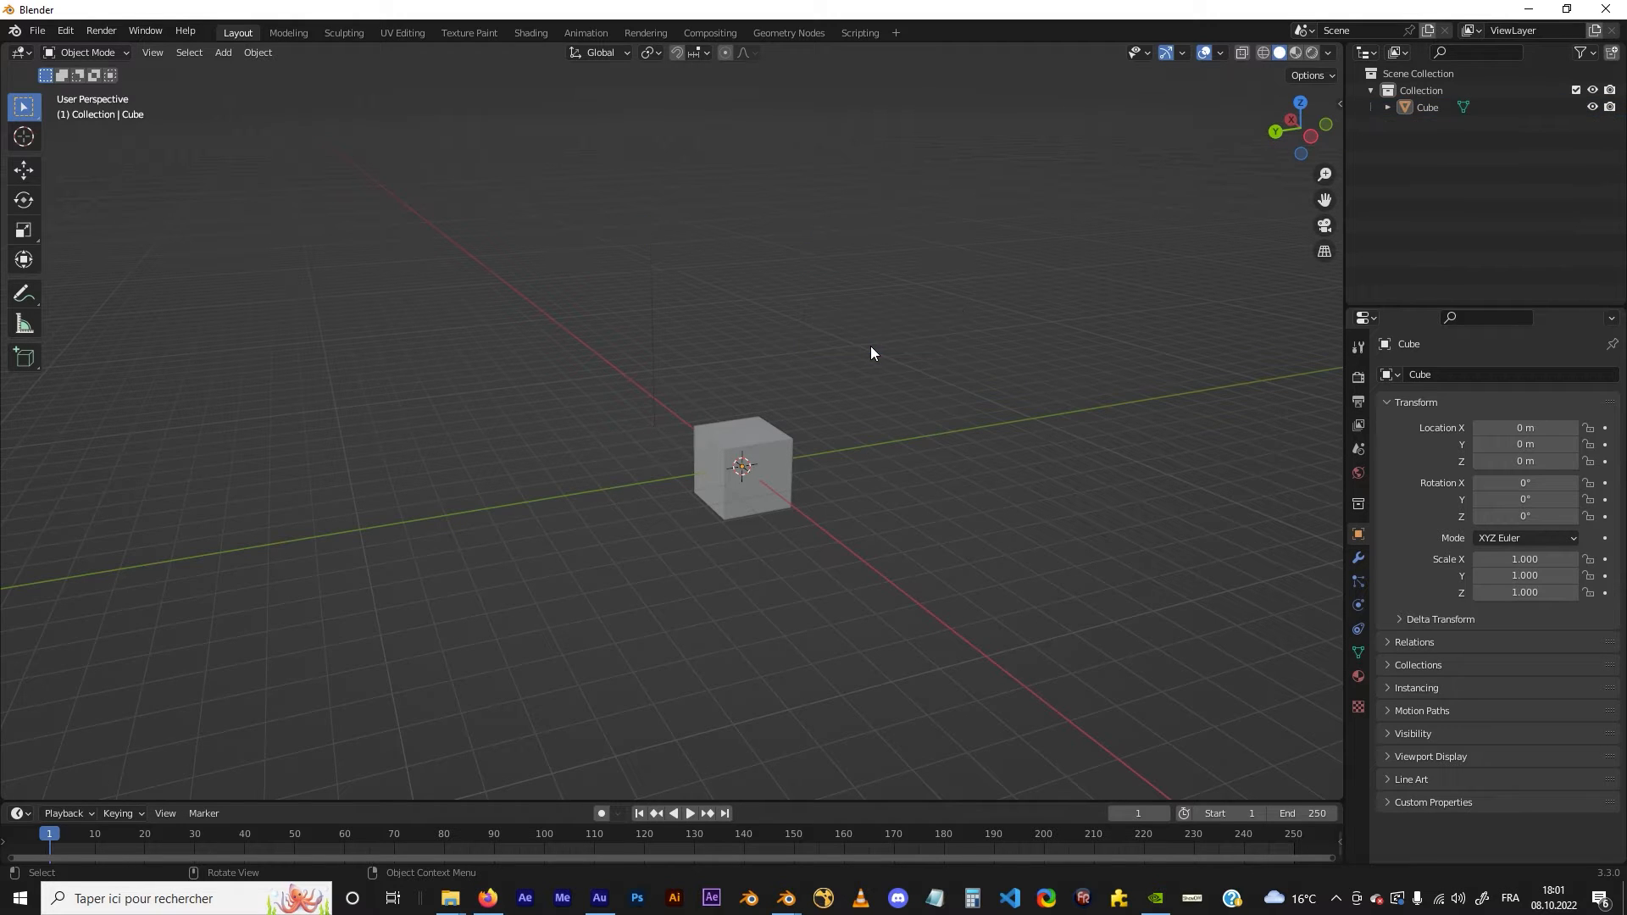
Select the remaining cube and view it from another angle
{"action": "middle_click_drag", "start_coordinate": [871, 346], "coordinate": [822, 479]}
{"action": "left_click", "coordinate": [724, 441]}
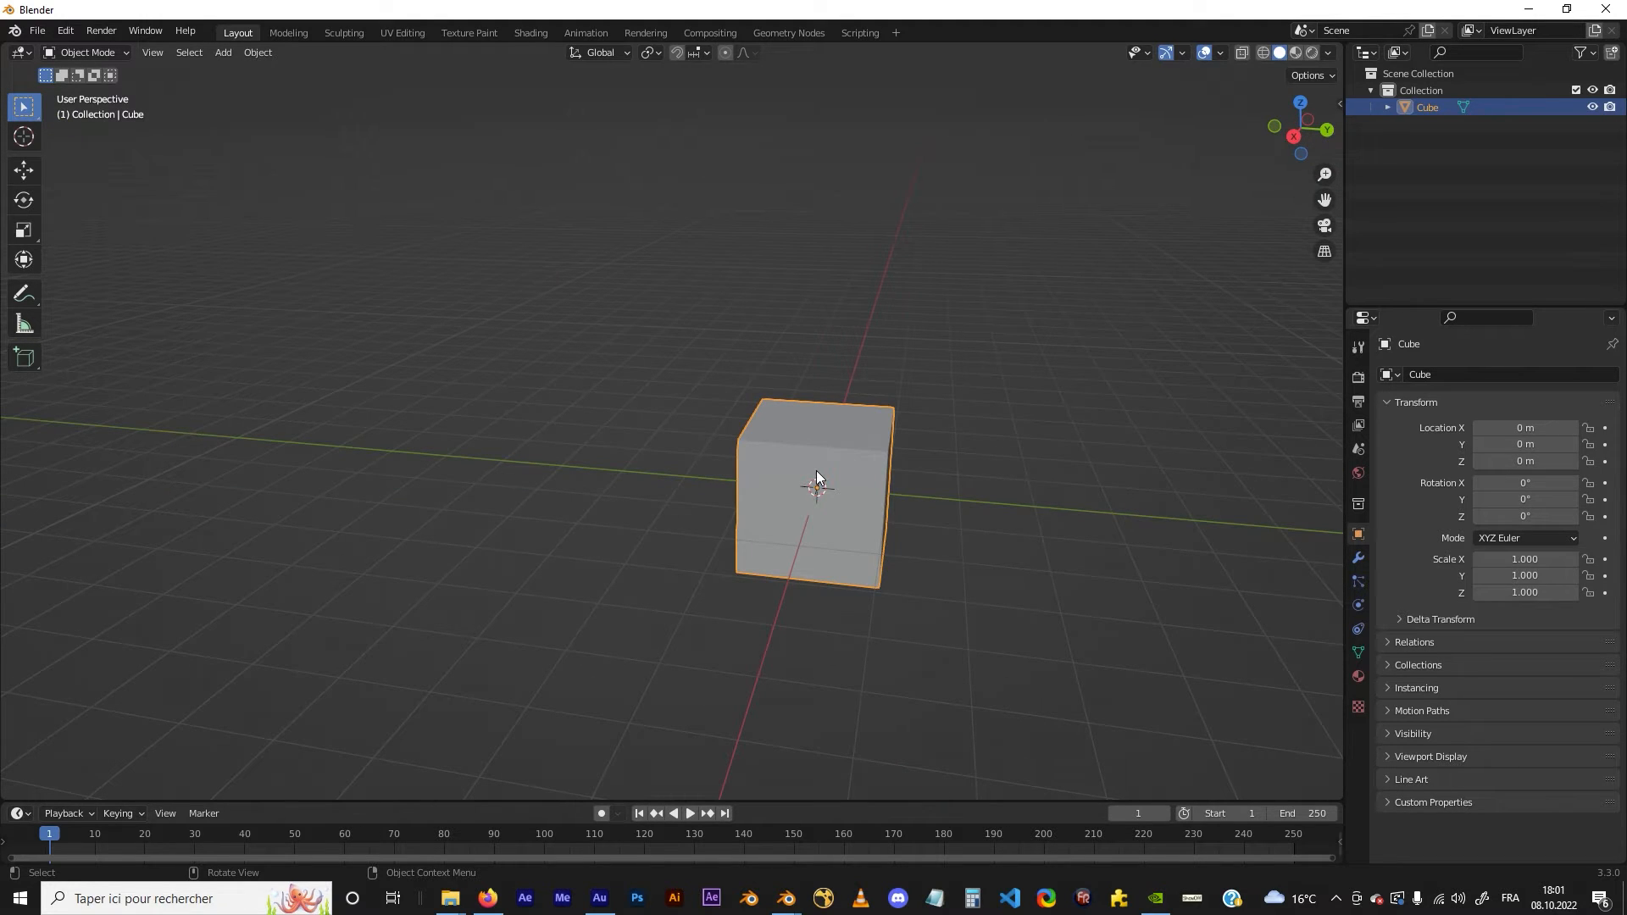
{"action": "scroll", "coordinate": [816, 470], "scroll_direction": "down", "scroll_amount": 2}
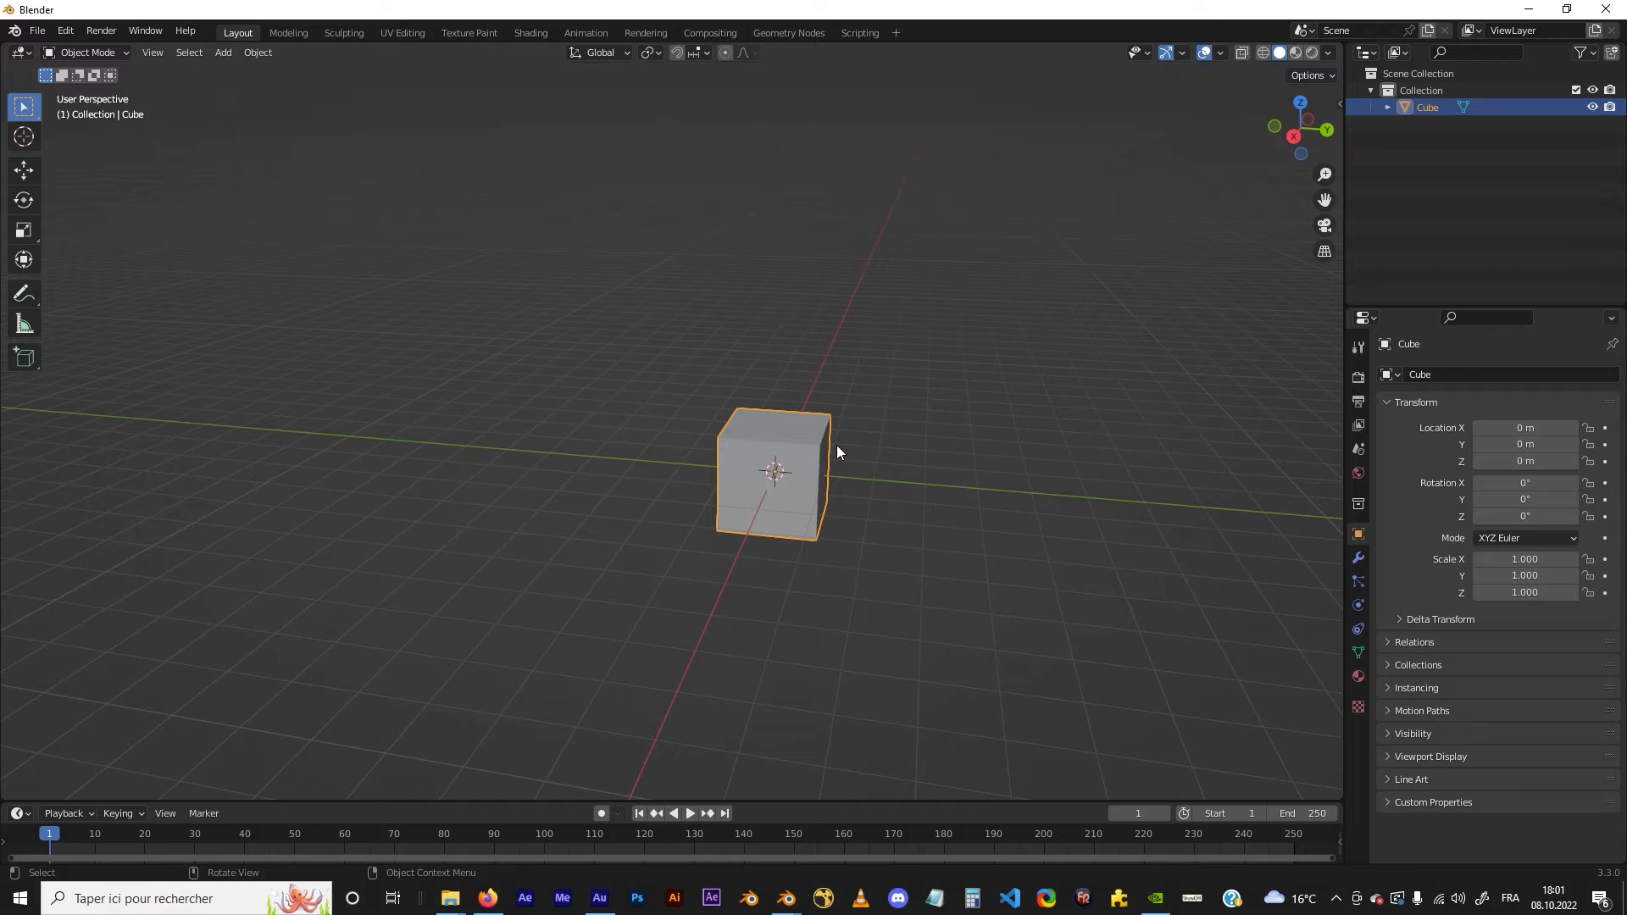
{"action": "middle_click_drag", "start_coordinate": [836, 450], "coordinate": [782, 465]}
{"action": "scroll", "coordinate": [781, 465], "scroll_direction": "up", "scroll_amount": 3}
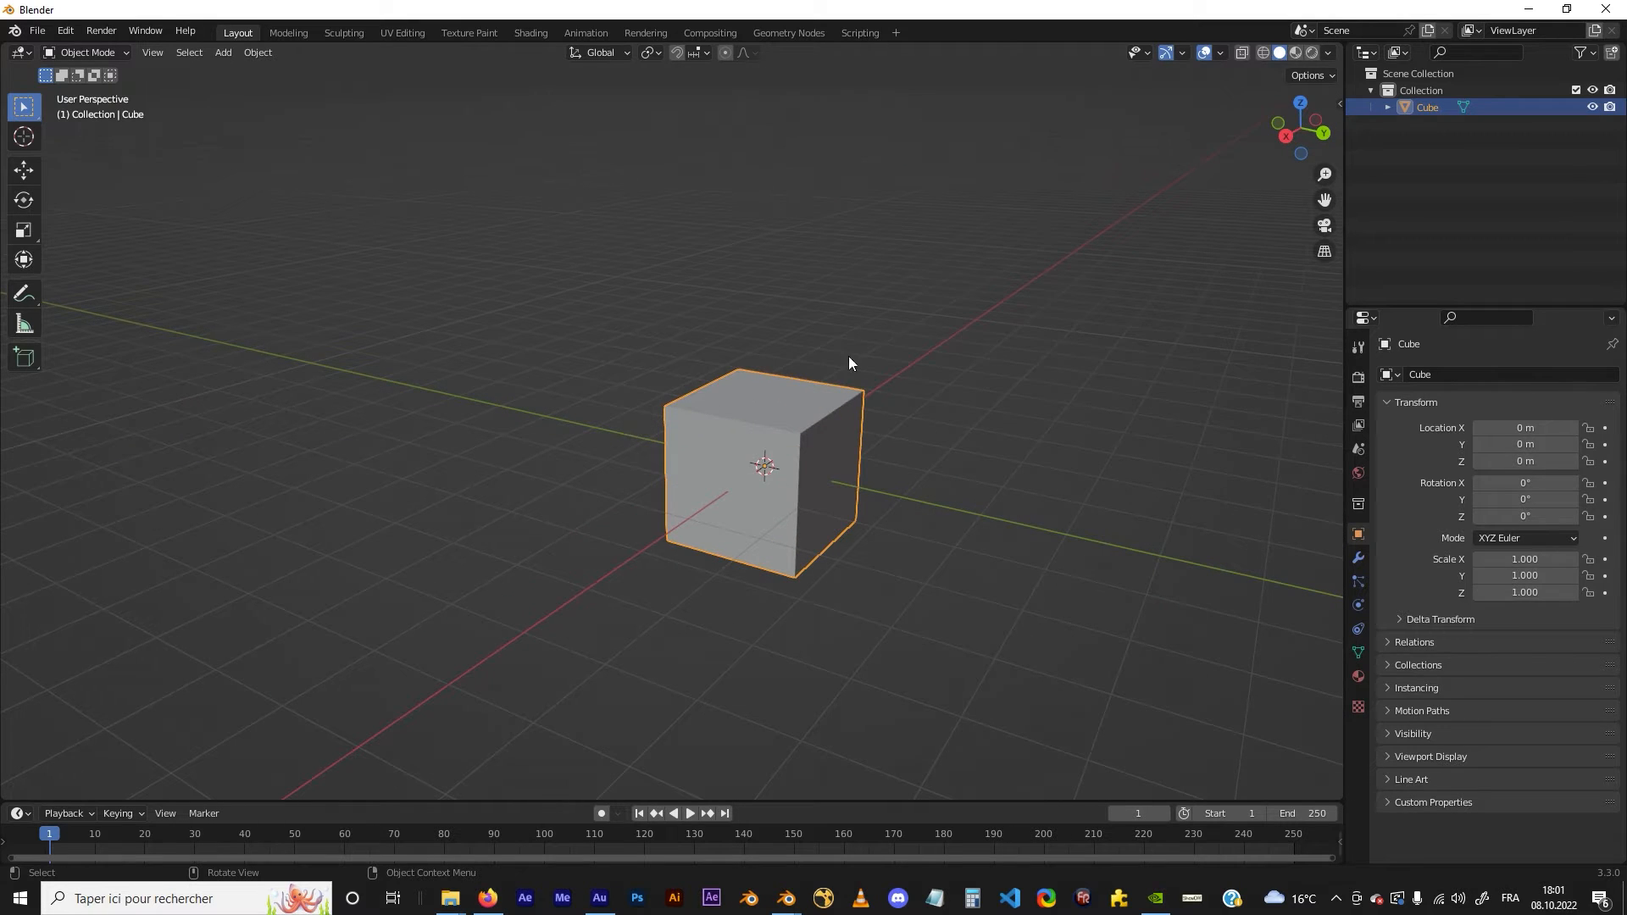
{"action": "scroll", "coordinate": [797, 441], "scroll_direction": "down", "scroll_amount": 2}
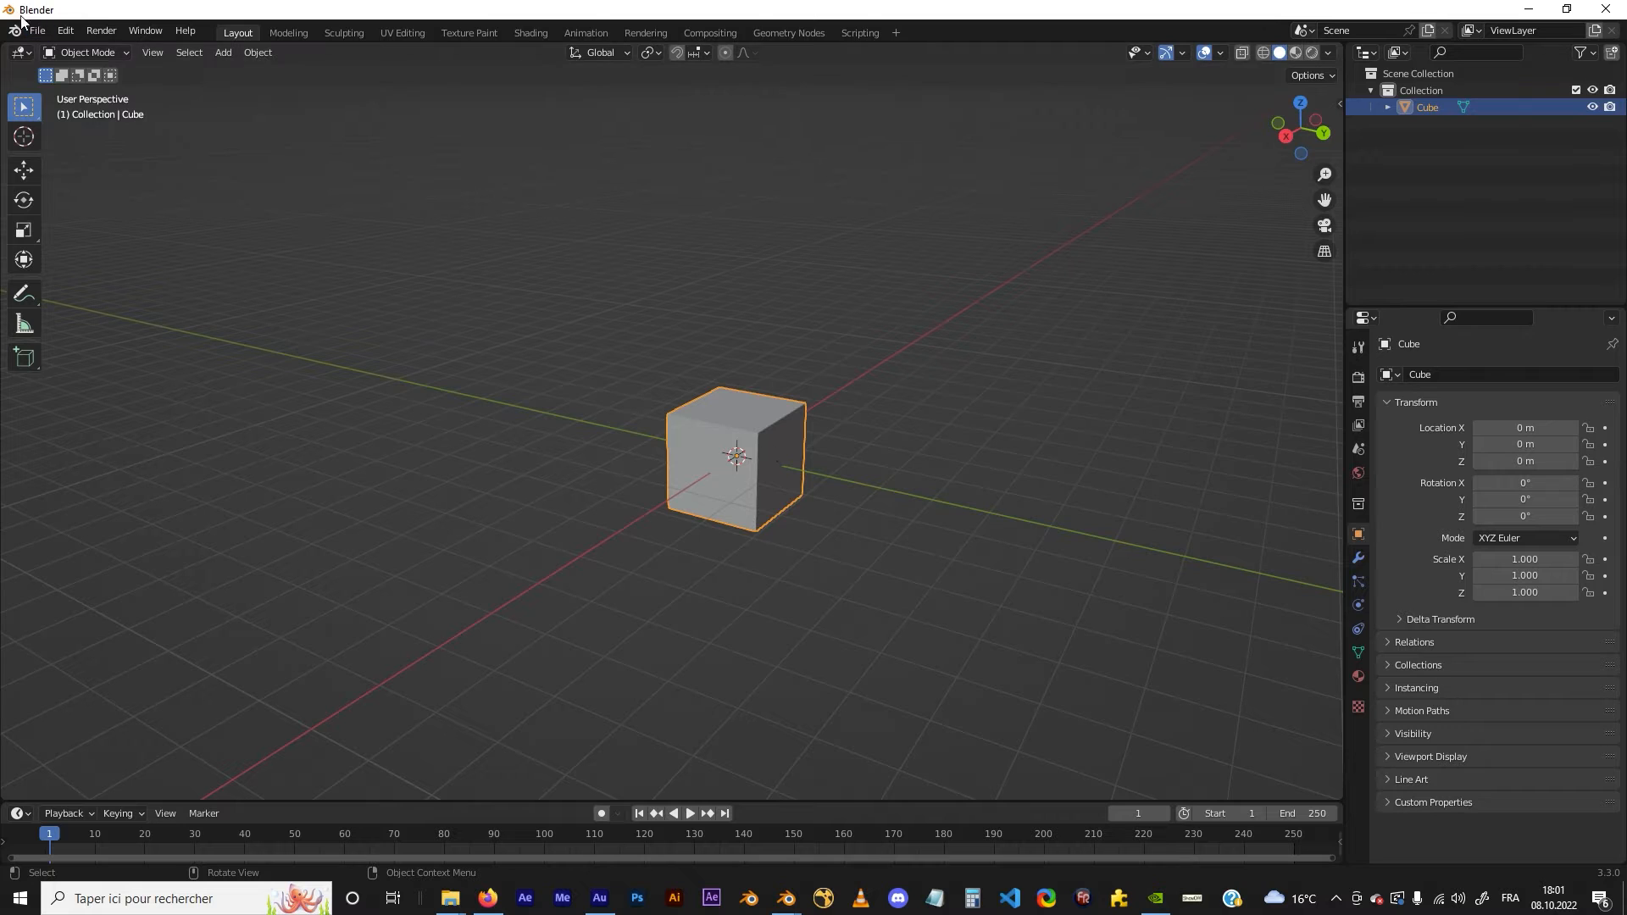
Toggle the cube repeatedly between Object Mode and Edit Mode
{"action": "left_click", "coordinate": [88, 53]}
{"action": "key", "text": "Tab"}
{"action": "key", "text": "Tab"}
{"action": "key", "text": "Tab"}
{"action": "key", "text": "Tab"}
{"action": "key", "text": "Tab"}
{"action": "key", "text": "Tab"}
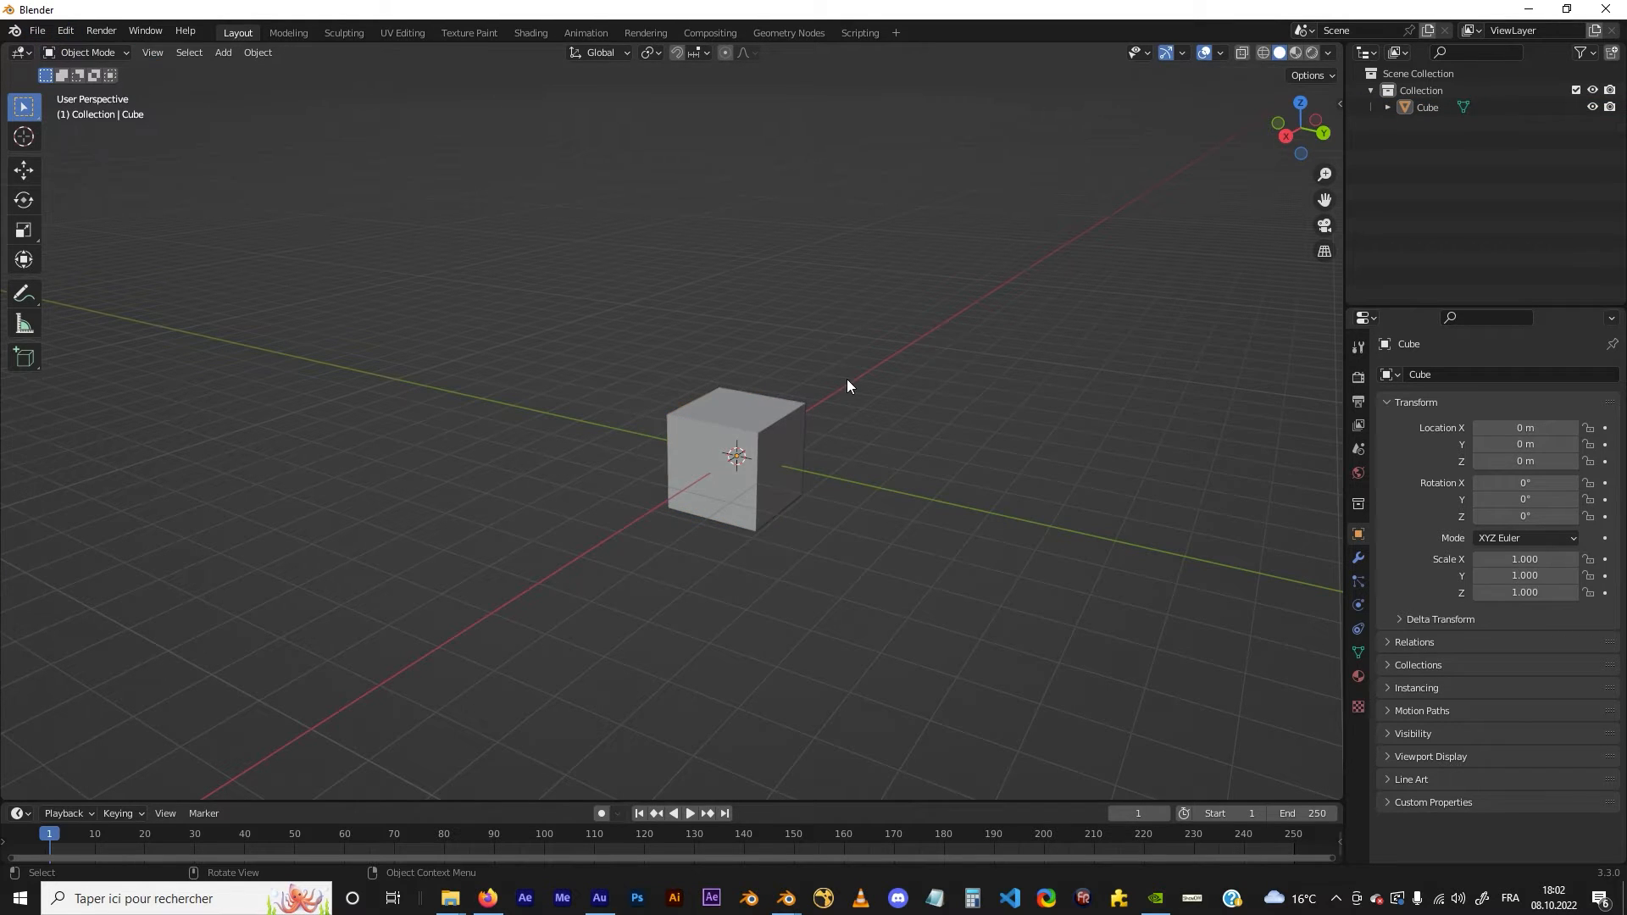
{"action": "key", "text": "Tab"}
{"action": "key", "text": "Tab"}
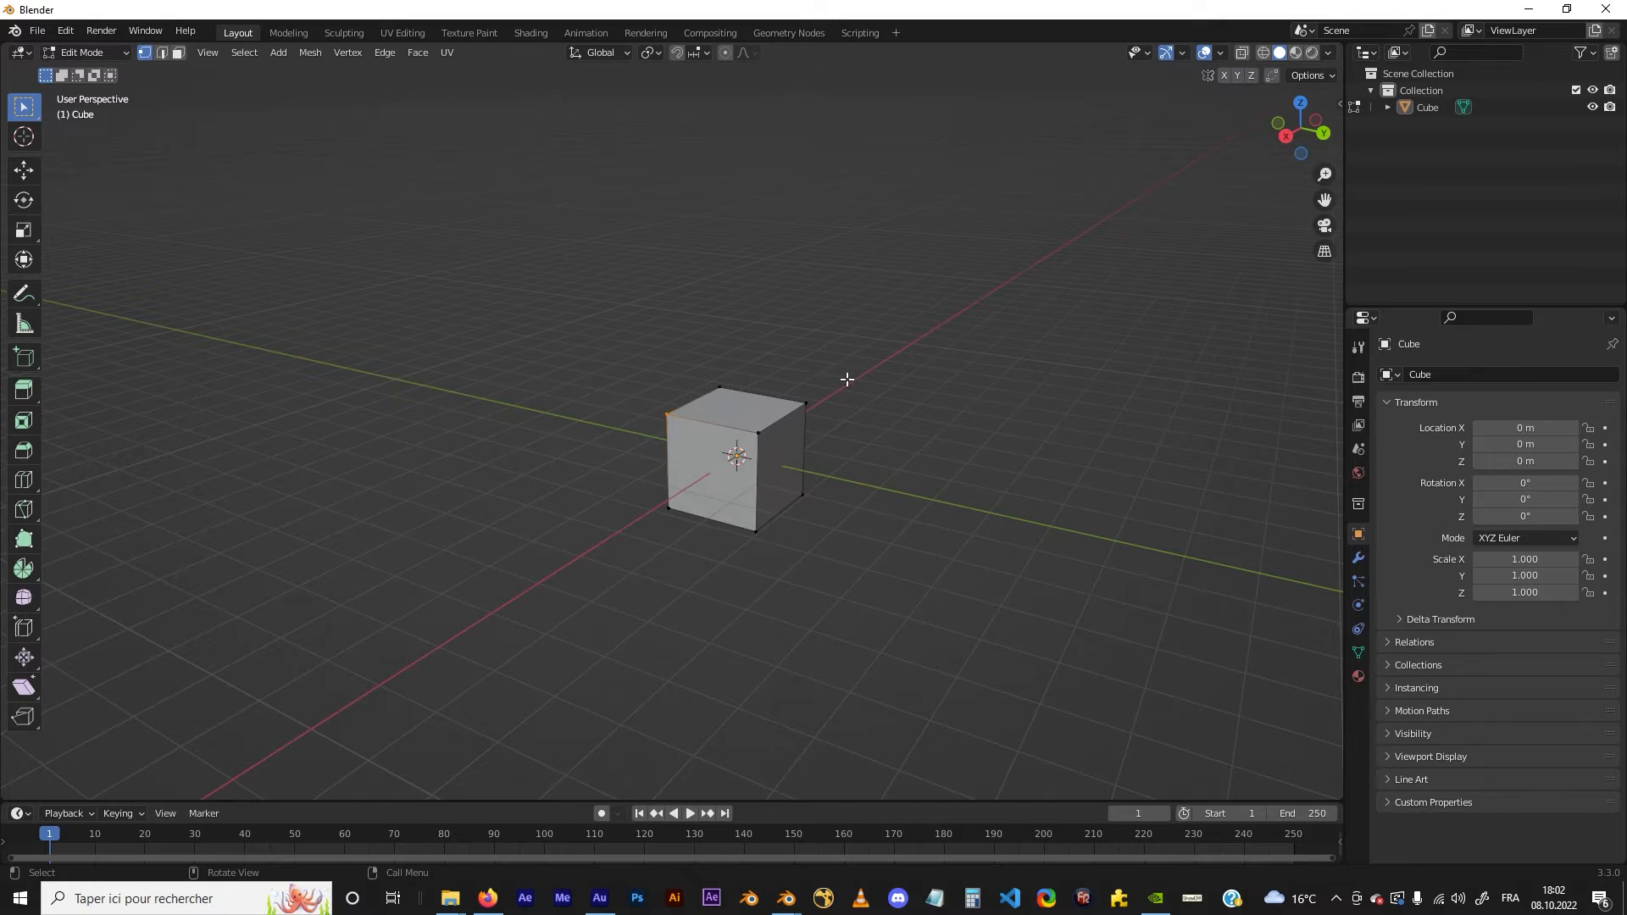
Review the available interaction modes and set the cube back to Object Mode
{"action": "left_click", "coordinate": [85, 51]}
{"action": "left_click", "coordinate": [84, 91]}
{"action": "left_click", "coordinate": [83, 53]}
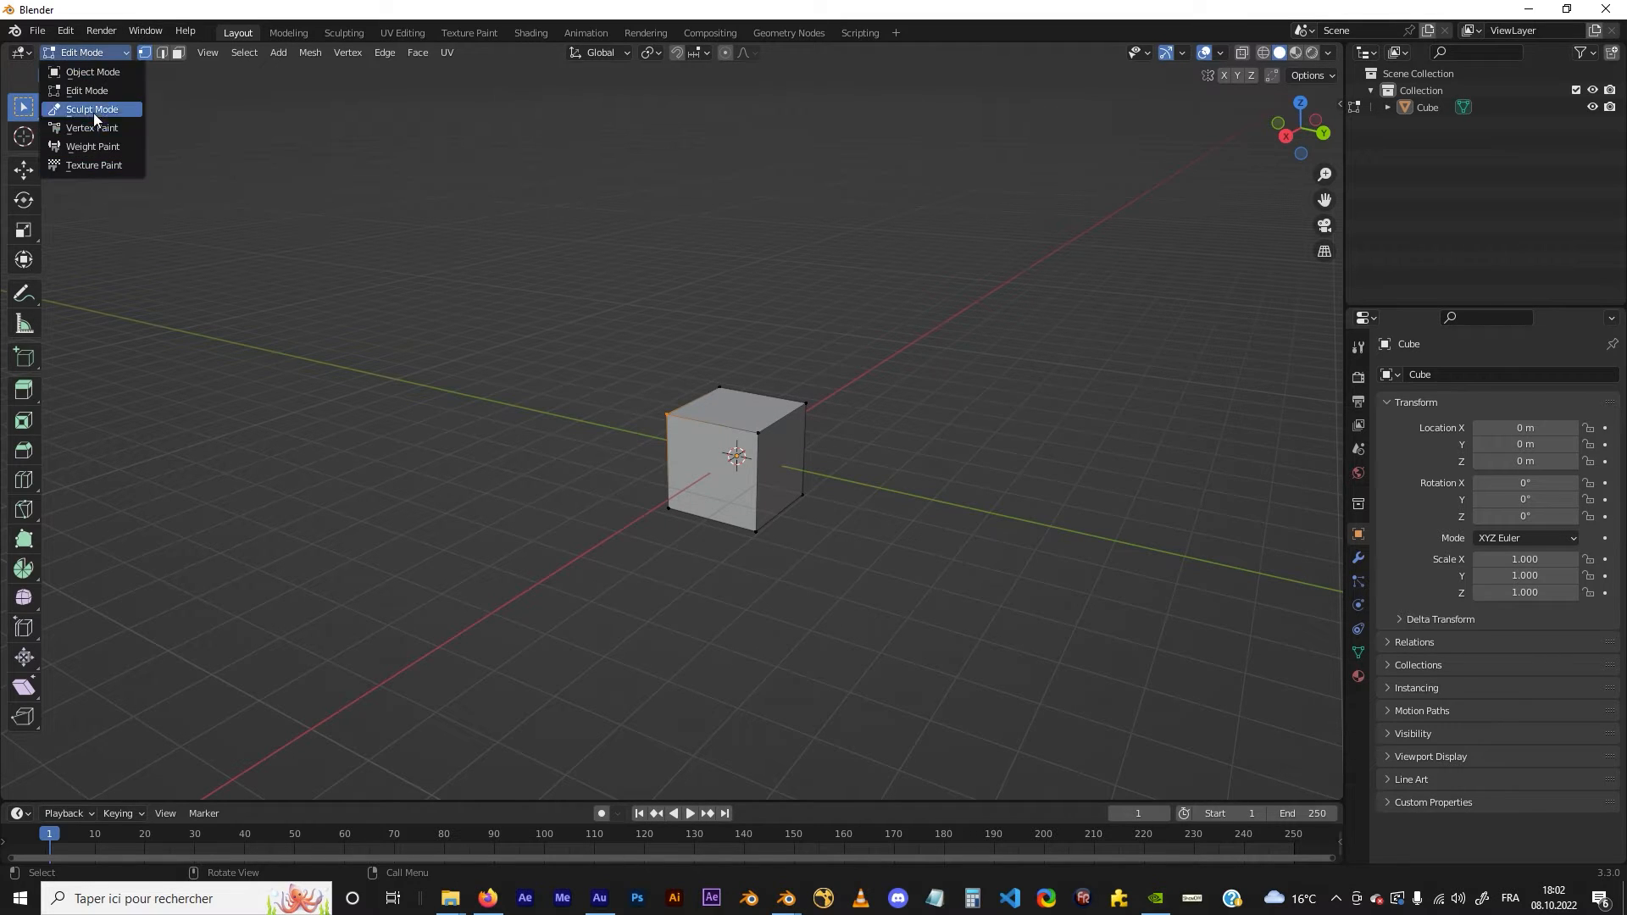
{"action": "left_click", "coordinate": [93, 74]}
Select the cube and switch it into Edit Mode and back to Object Mode
{"action": "middle_click_drag", "start_coordinate": [806, 433], "coordinate": [688, 455]}
{"action": "left_click", "coordinate": [721, 443]}
{"action": "key", "text": "Tab"}
{"action": "key", "text": "Tab"}
{"action": "scroll", "coordinate": [644, 454], "scroll_direction": "up", "scroll_amount": 3}
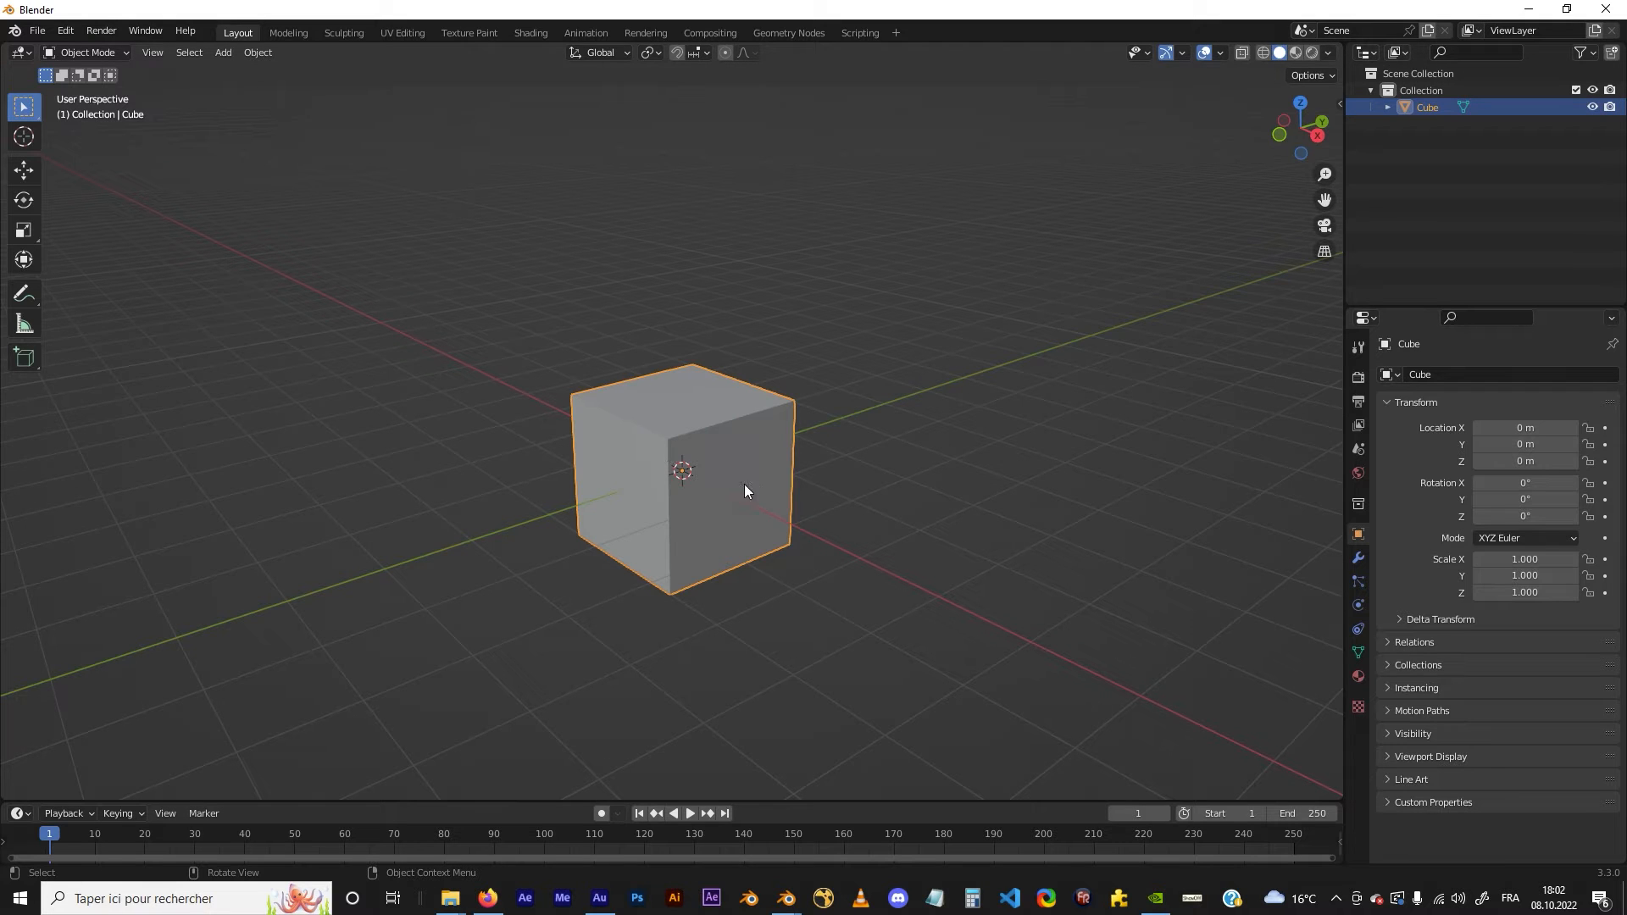
Try moving and rotating the selected cube without keeping either transform
{"action": "key", "text": "g"}
{"action": "key", "text": "Escape"}
{"action": "key", "text": "r"}
{"action": "key", "text": "Escape"}
Enter Edit Mode on the cube and select all its vertices, undoing the last selection change
{"action": "middle_click_drag", "start_coordinate": [705, 462], "coordinate": [705, 458]}
{"action": "scroll", "coordinate": [720, 461], "scroll_direction": "down", "scroll_amount": 2}
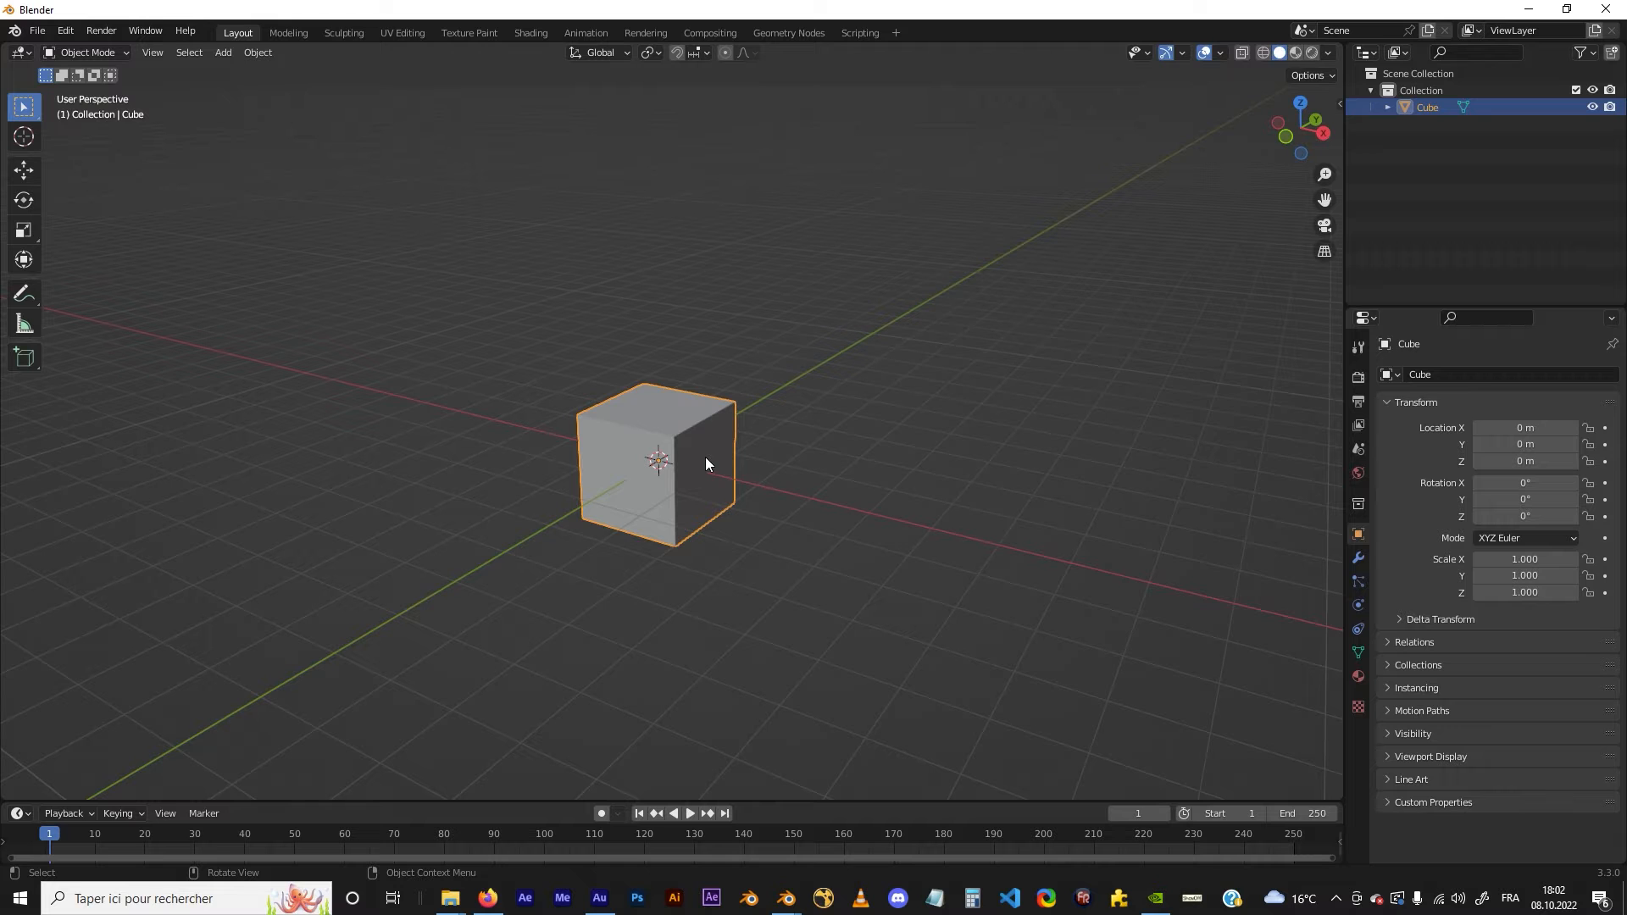
{"action": "key", "text": "Tab"}
{"action": "key", "text": "a"}
{"action": "middle_click_drag", "start_coordinate": [919, 405], "coordinate": [560, 384]}
{"action": "left_click", "coordinate": [784, 571], "text": "shift"}
{"action": "key", "text": "ctrl+z"}
{"action": "middle_click_drag", "start_coordinate": [632, 465], "coordinate": [717, 429]}
Move one top corner vertex of the cube to a new freehand position
{"action": "left_click", "coordinate": [687, 463]}
{"action": "key", "text": "g"}
{"action": "left_click", "coordinate": [756, 432]}
Try pulling a second top corner vertex away from the cube, and undo that move
{"action": "left_click", "coordinate": [662, 432]}
{"action": "key", "text": "g"}
{"action": "left_click", "coordinate": [621, 496]}
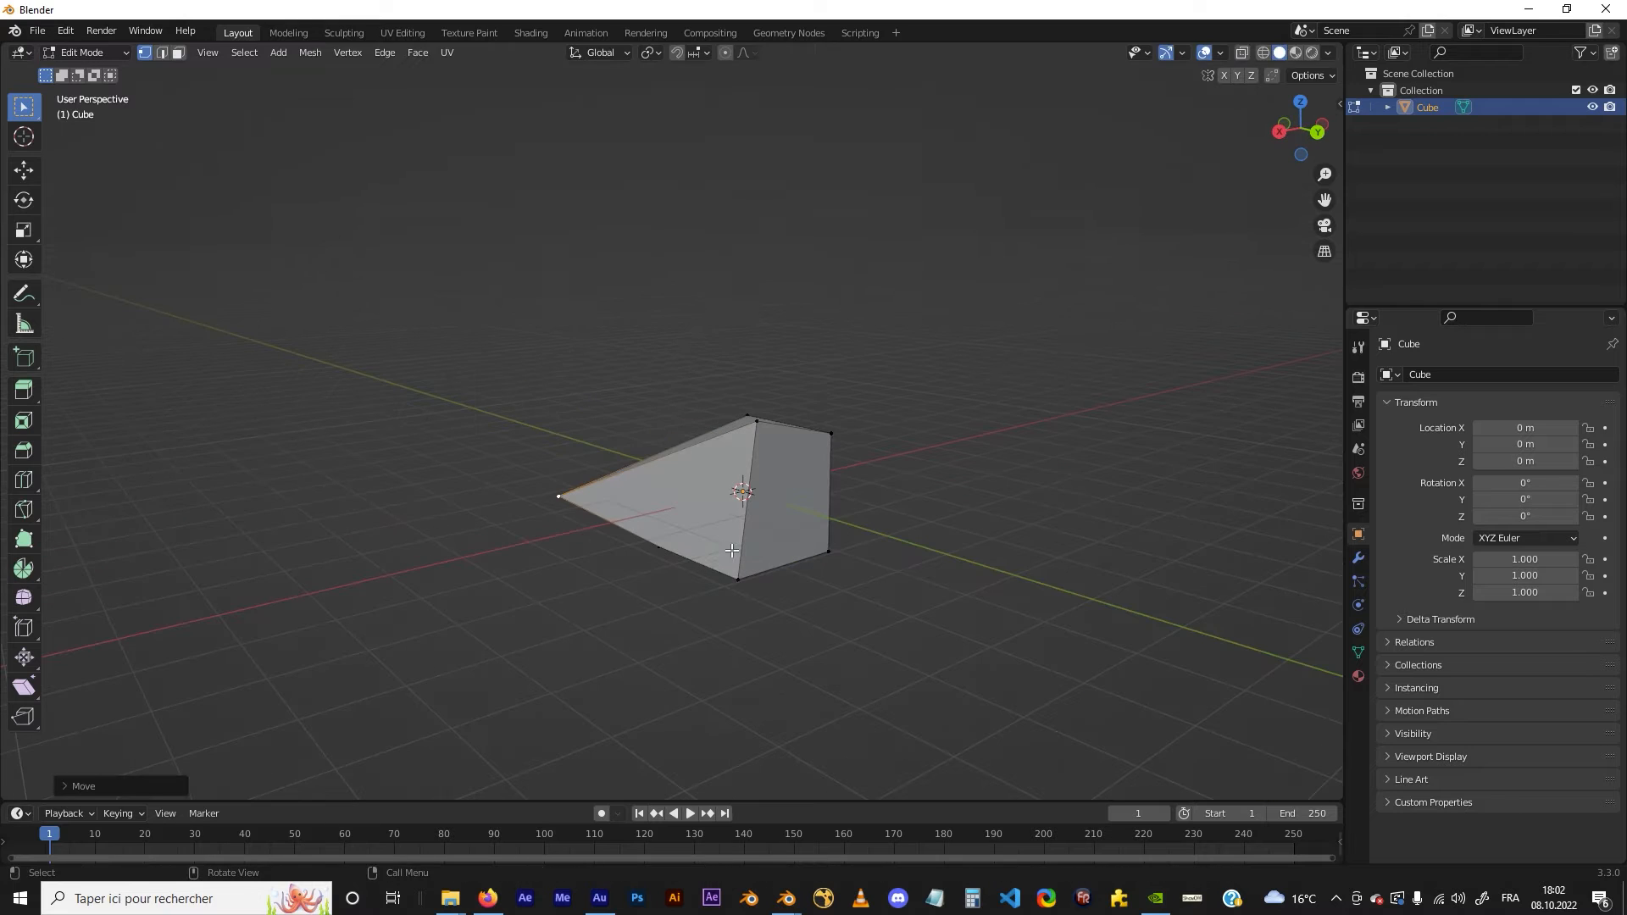
{"action": "middle_click_drag", "start_coordinate": [732, 550], "coordinate": [847, 499]}
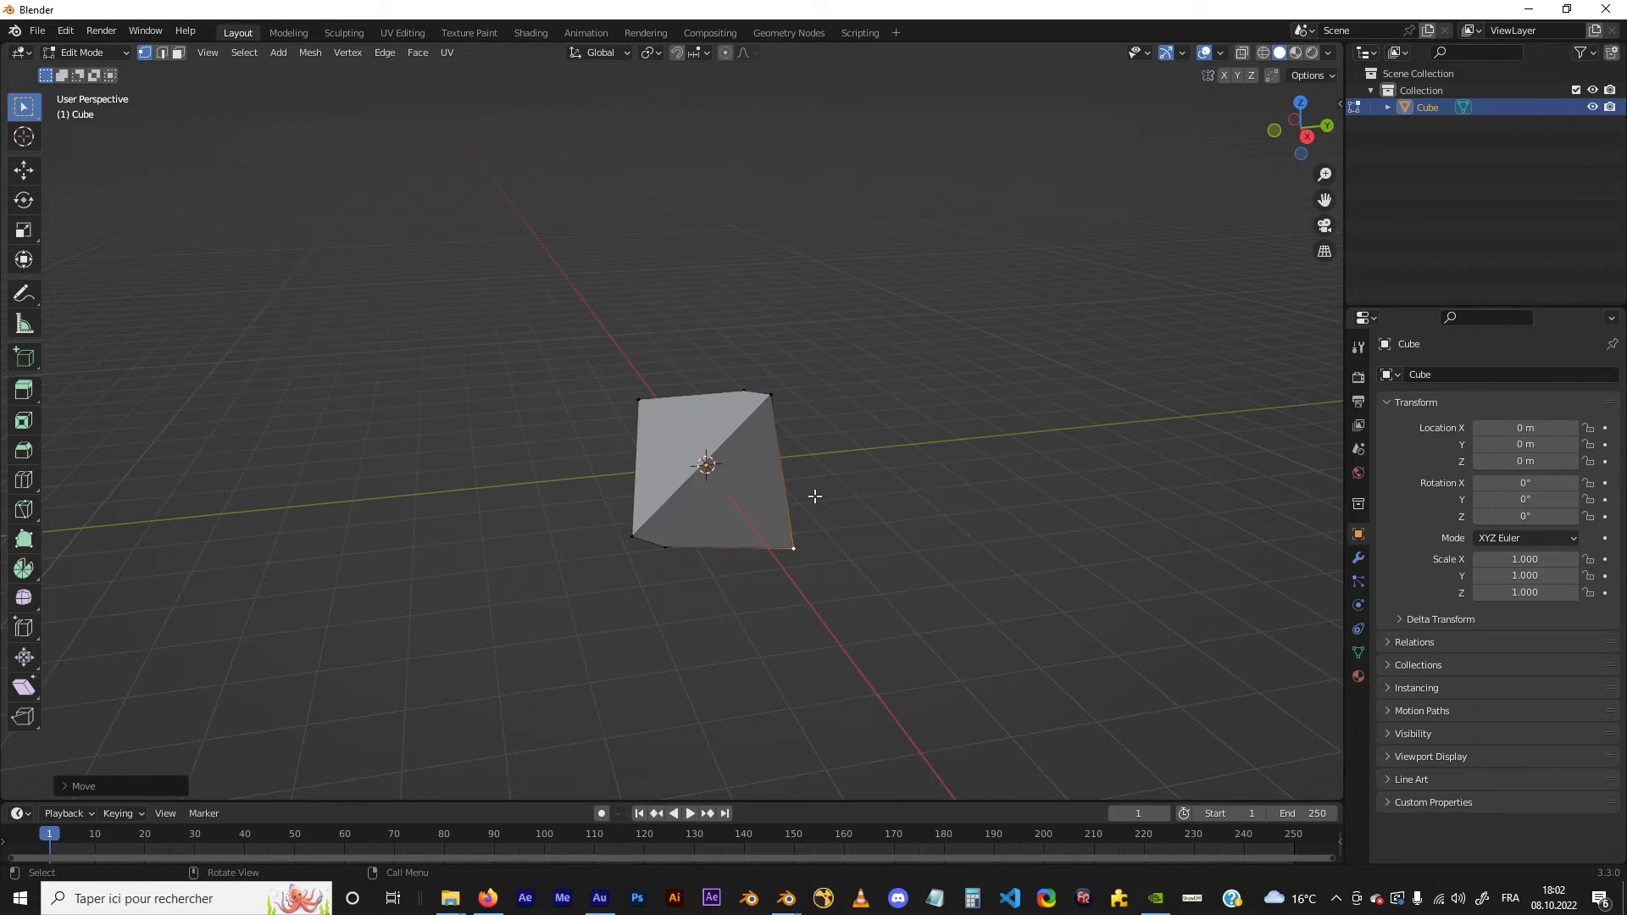
{"action": "key", "text": "ctrl+z"}
{"action": "key", "text": "ctrl+z"}
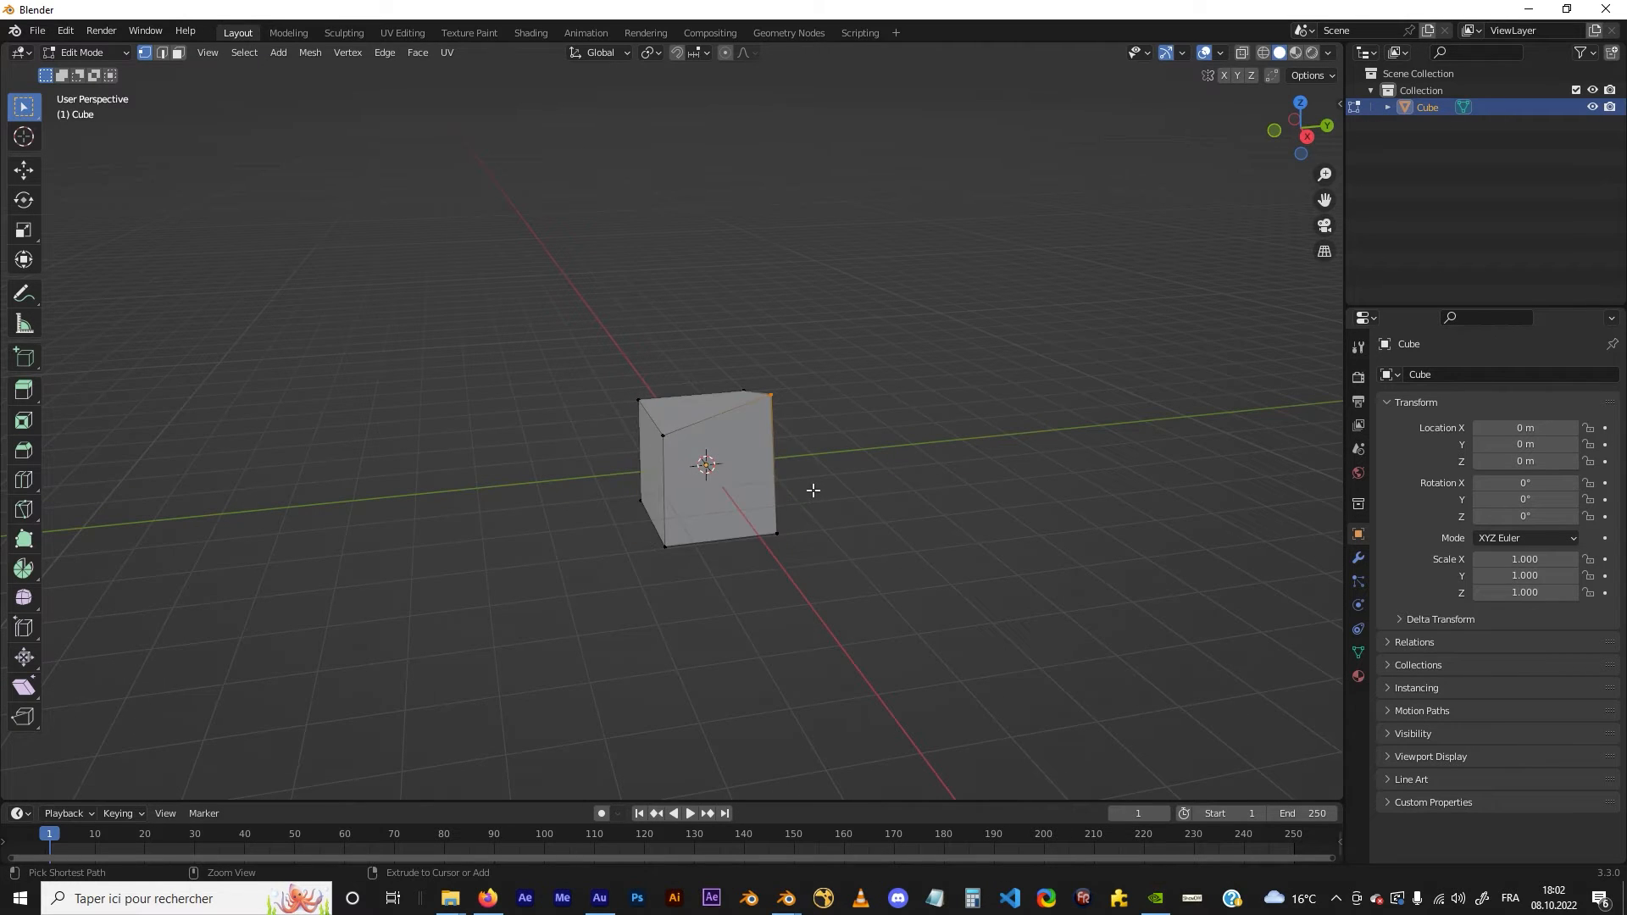
Undo the remaining vertex moves to restore the cube's shape, and return to Object Mode with the cube selected
{"action": "key", "text": "ctrl+z"}
{"action": "key", "text": "Tab"}
{"action": "left_click", "coordinate": [835, 495]}
{"action": "key", "text": "ctrl+z"}
{"action": "middle_click_drag", "start_coordinate": [911, 448], "coordinate": [775, 449]}
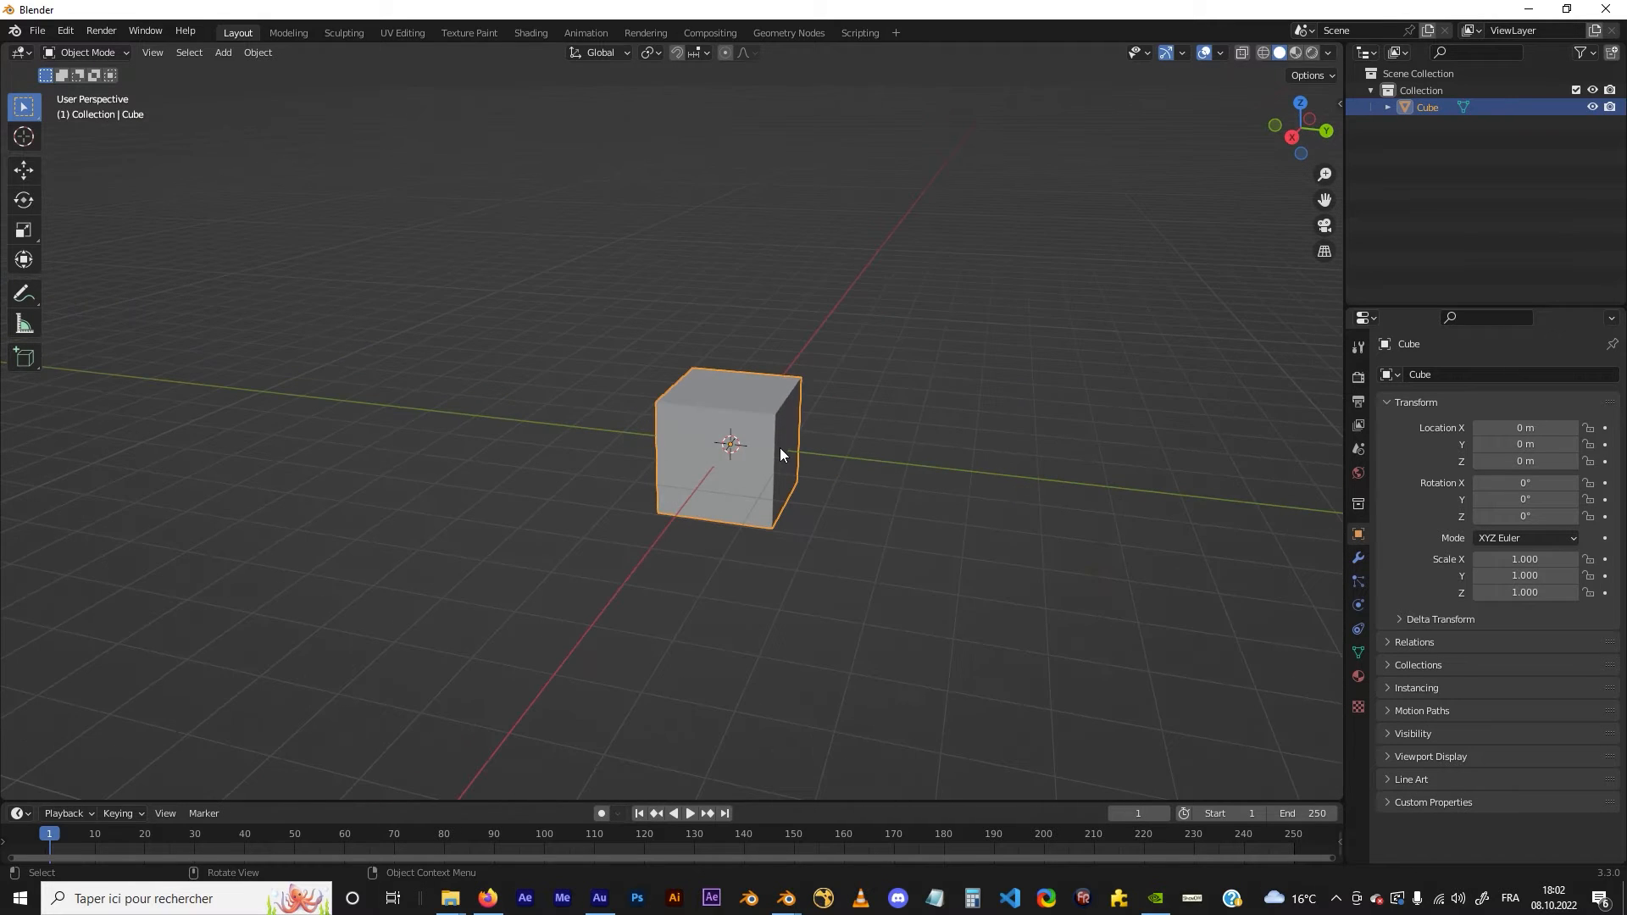
Pull two top corner vertices and one bottom corner vertex of the cube outward in Edit Mode, and return to Object Mode
{"action": "key", "text": "Tab"}
{"action": "left_click_drag", "start_coordinate": [576, 352], "coordinate": [678, 458]}
{"action": "key", "text": "g"}
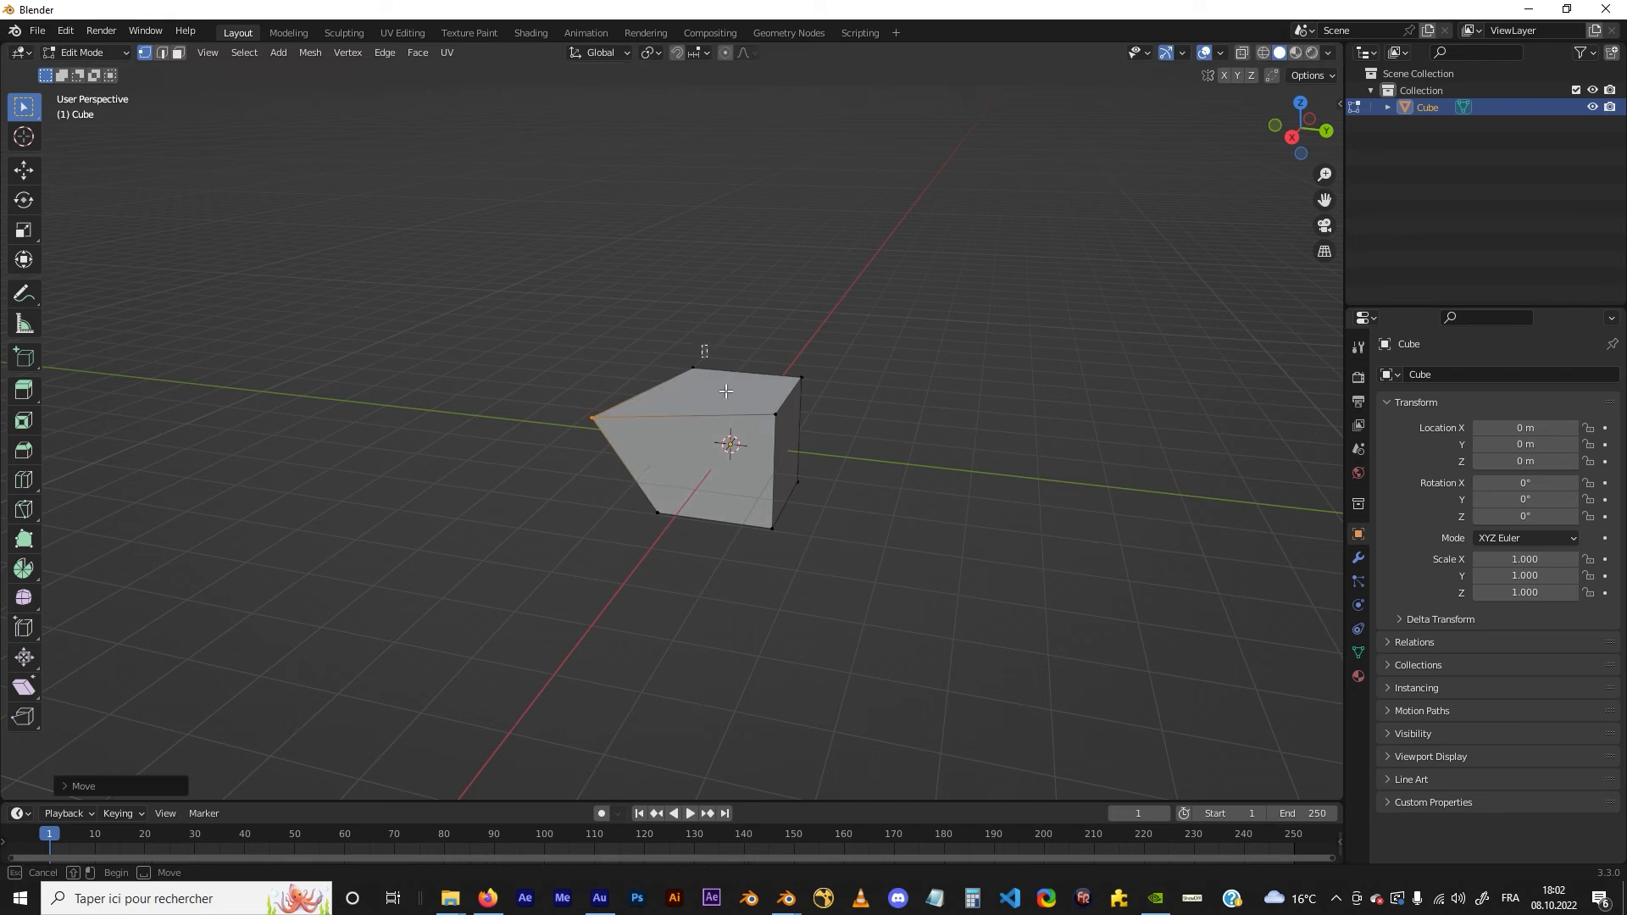
{"action": "left_click", "coordinate": [660, 329]}
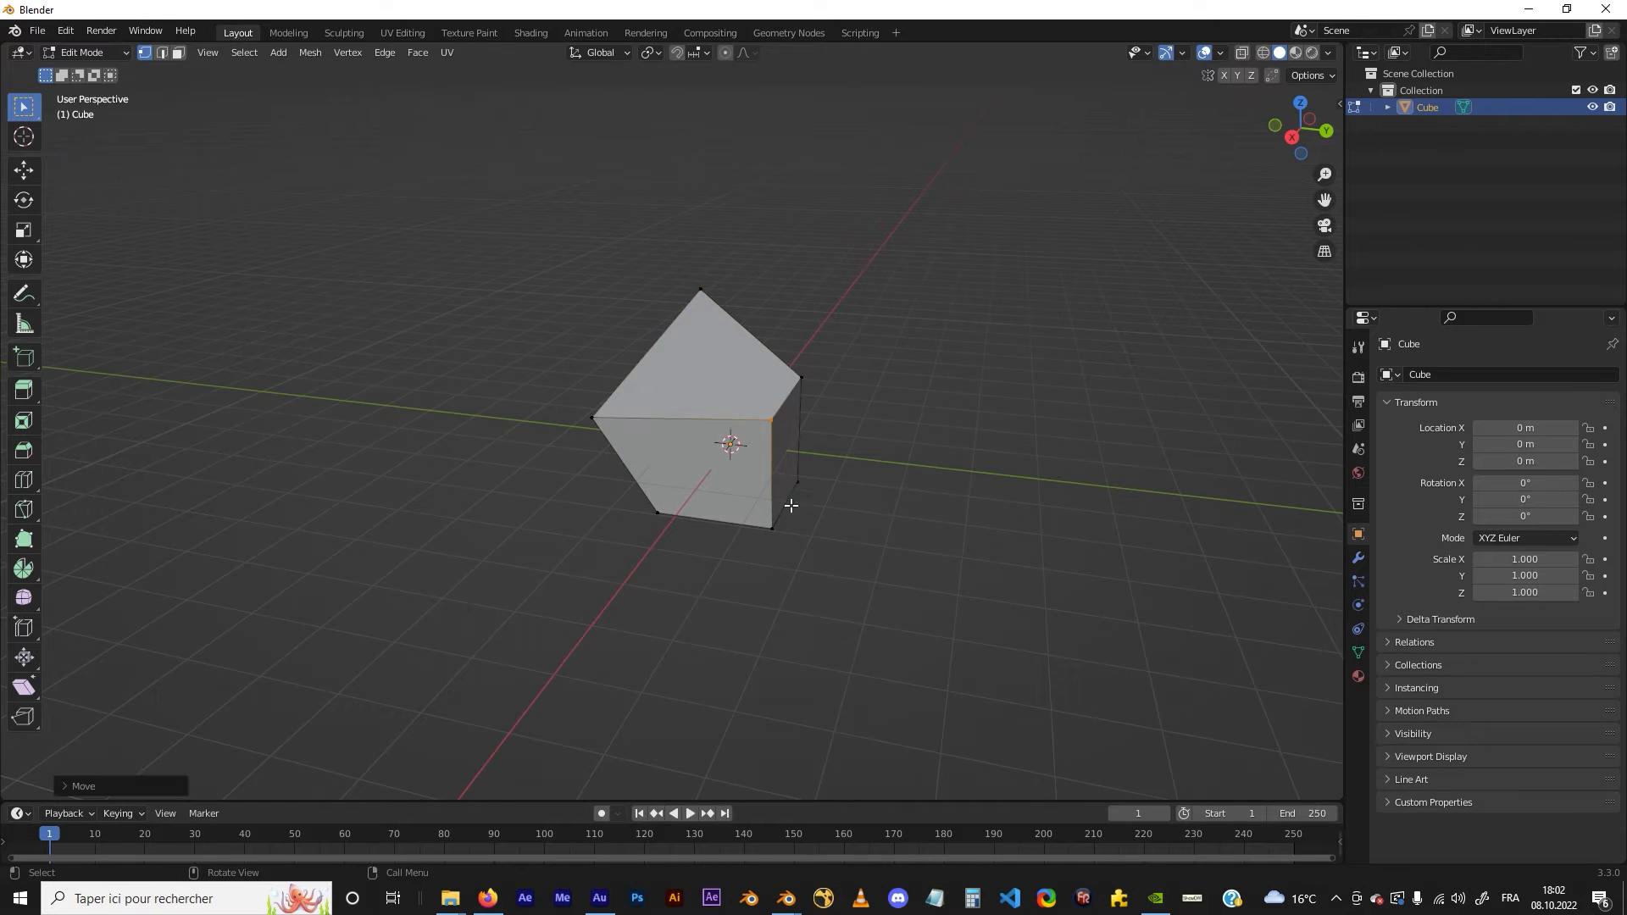
{"action": "left_click_drag", "start_coordinate": [744, 500], "coordinate": [806, 586]}
{"action": "key", "text": "g"}
{"action": "left_click", "coordinate": [814, 651]}
{"action": "key", "text": "Tab"}
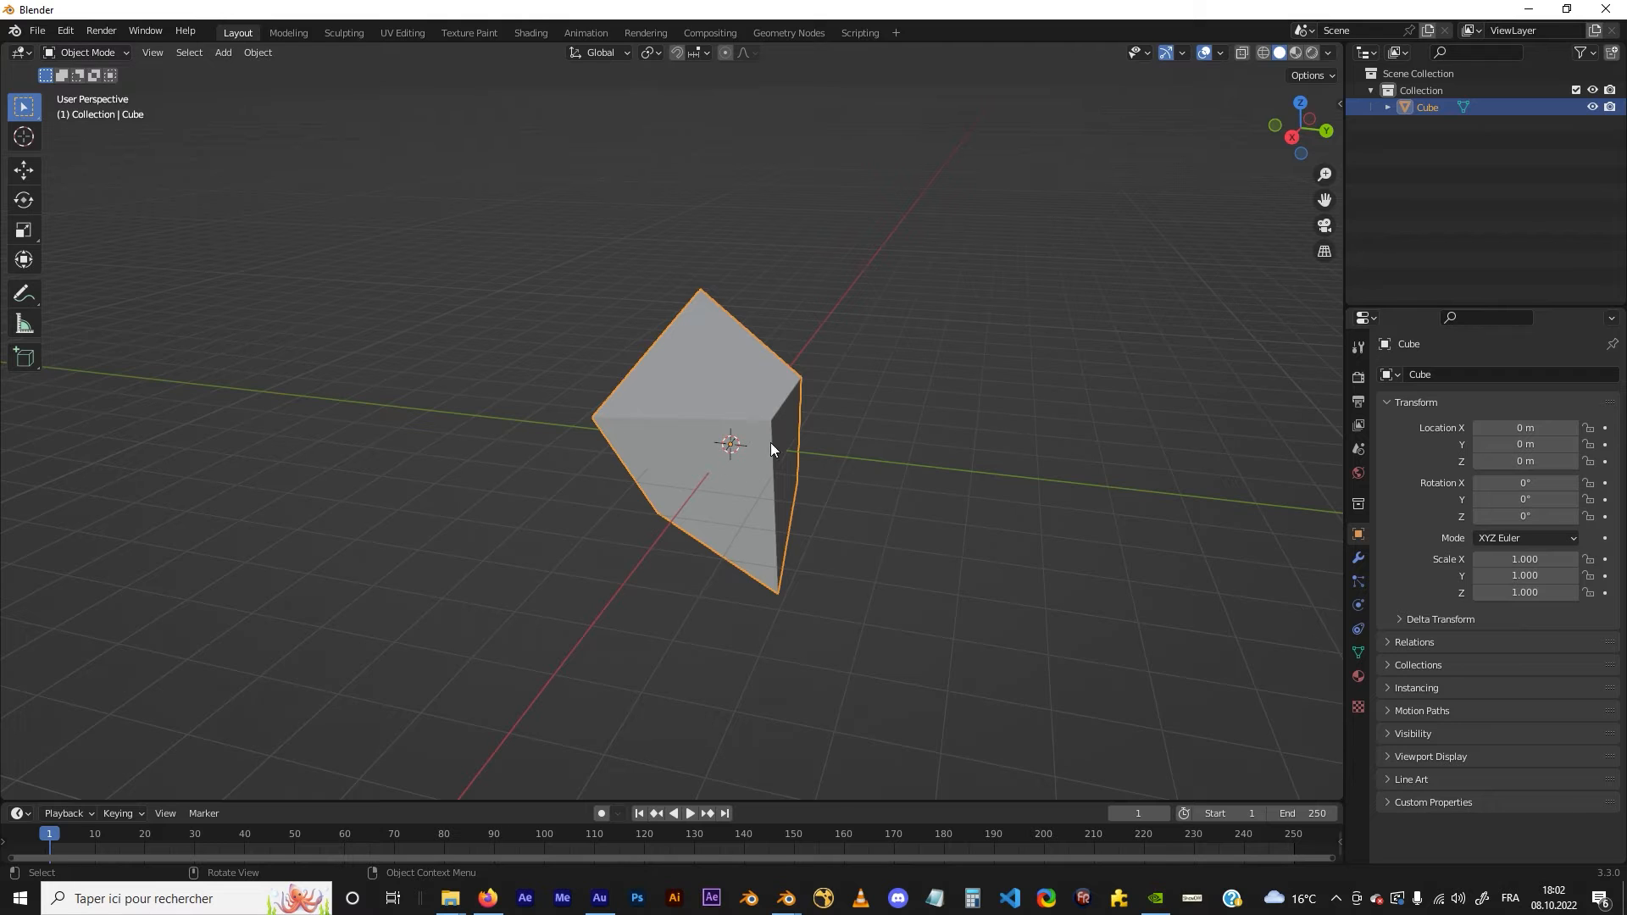
Try a freehand trackball rotation on the deformed cube in Object Mode, and undo it
{"action": "key", "text": "r"}
{"action": "key", "text": "r"}
{"action": "left_click", "coordinate": [882, 449]}
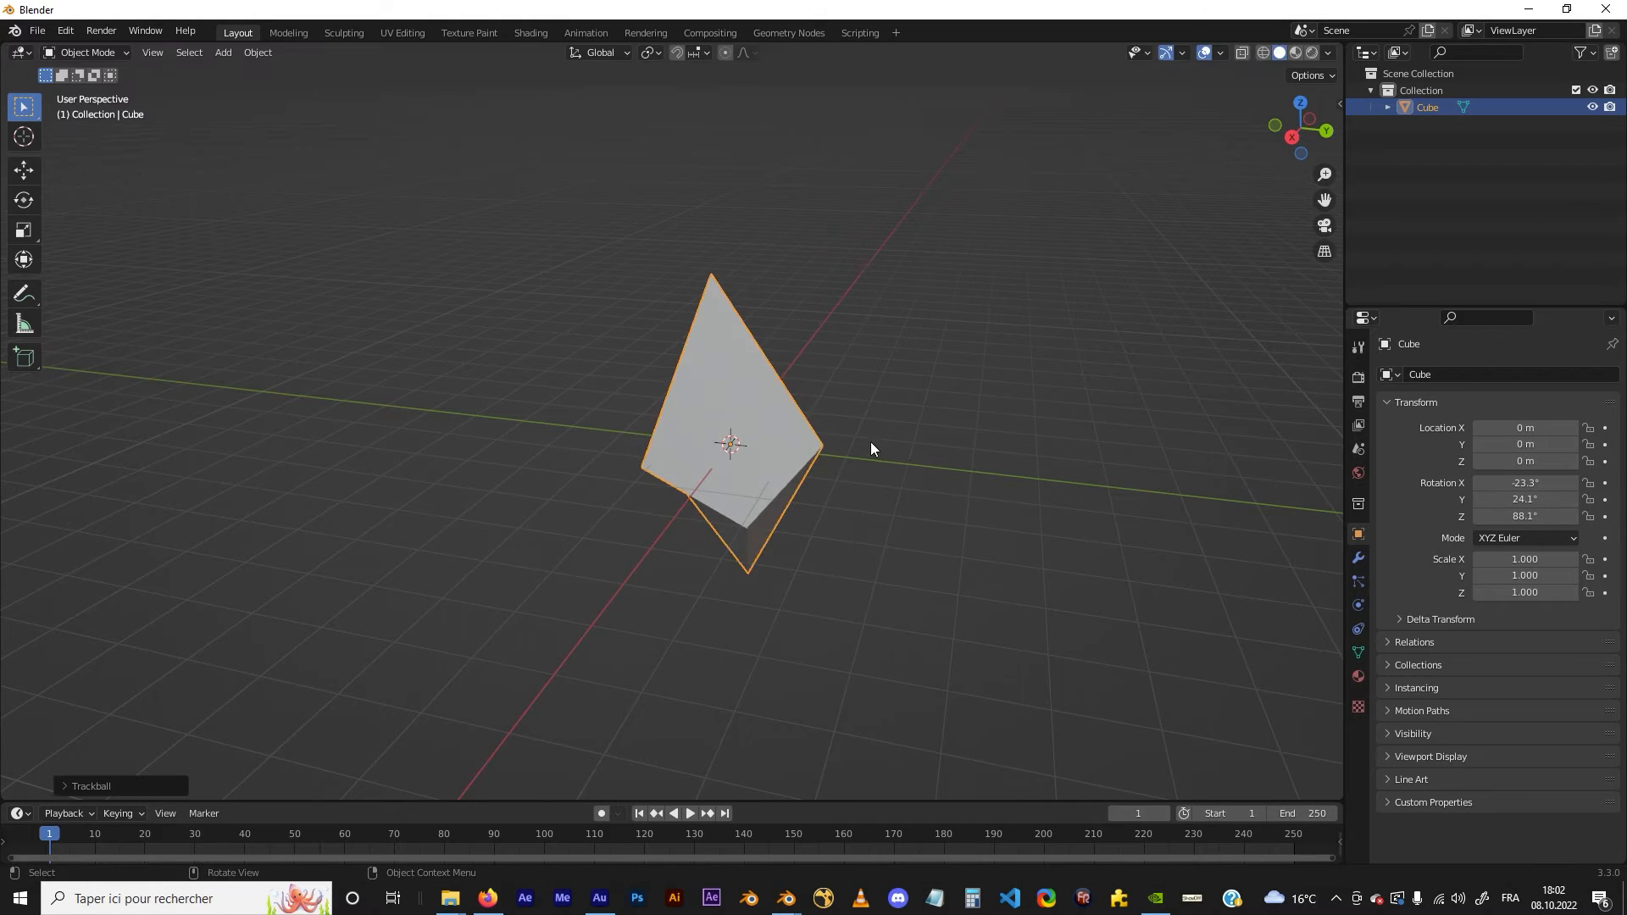
{"action": "key", "text": "ctrl+z"}
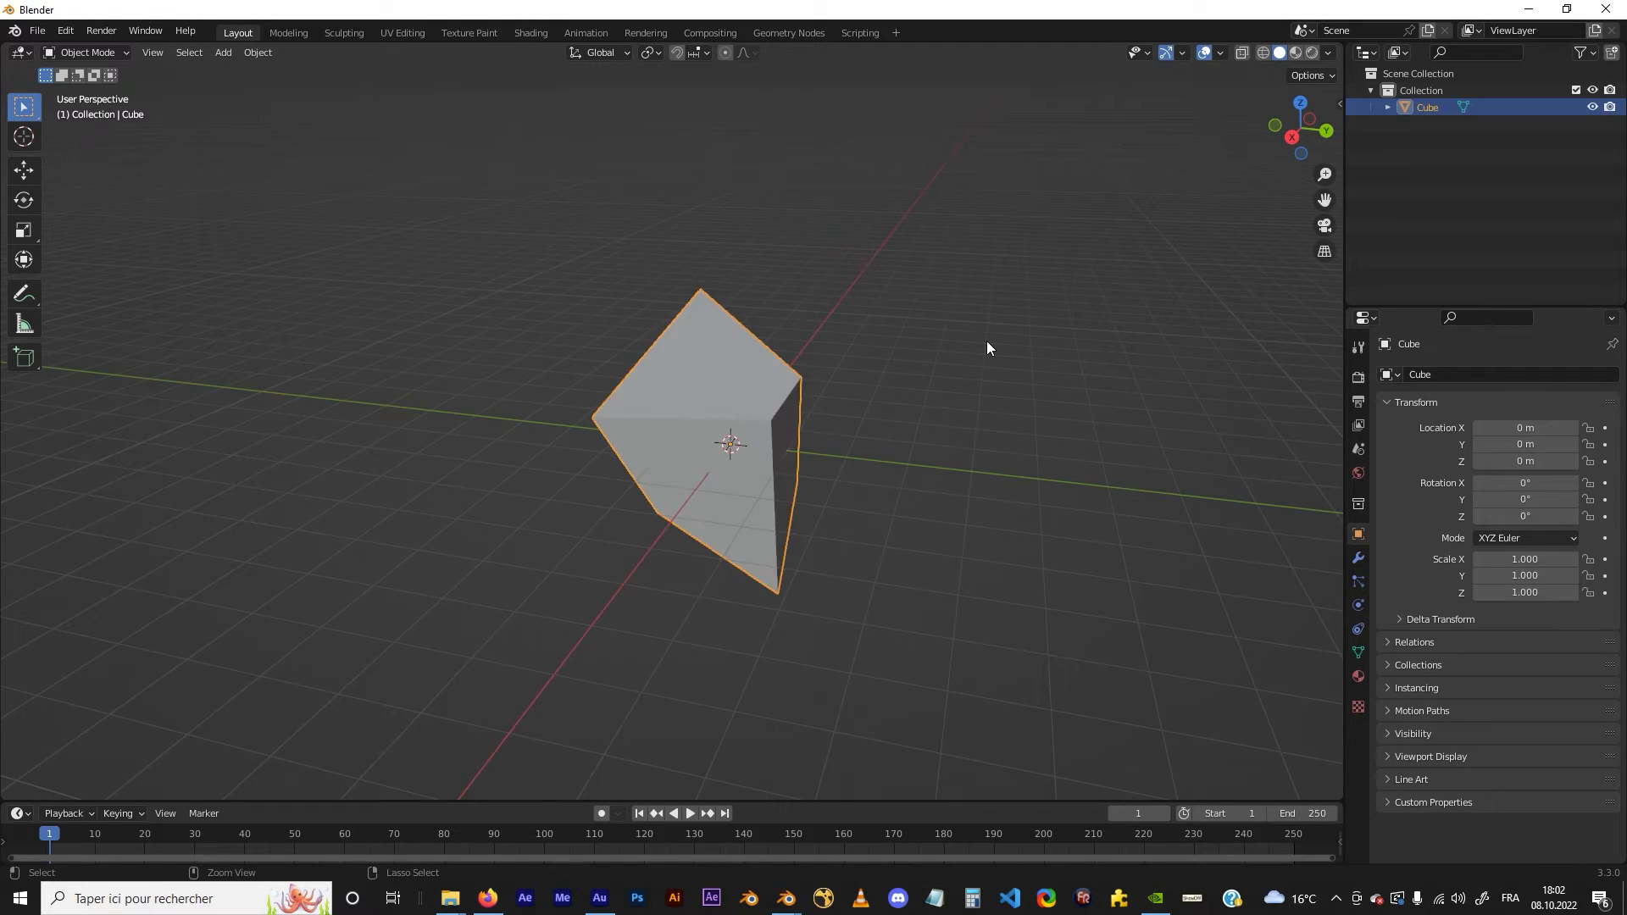
Undo the three corner vertex moves in Edit Mode to restore the cube's original shape
{"action": "key", "text": "Tab"}
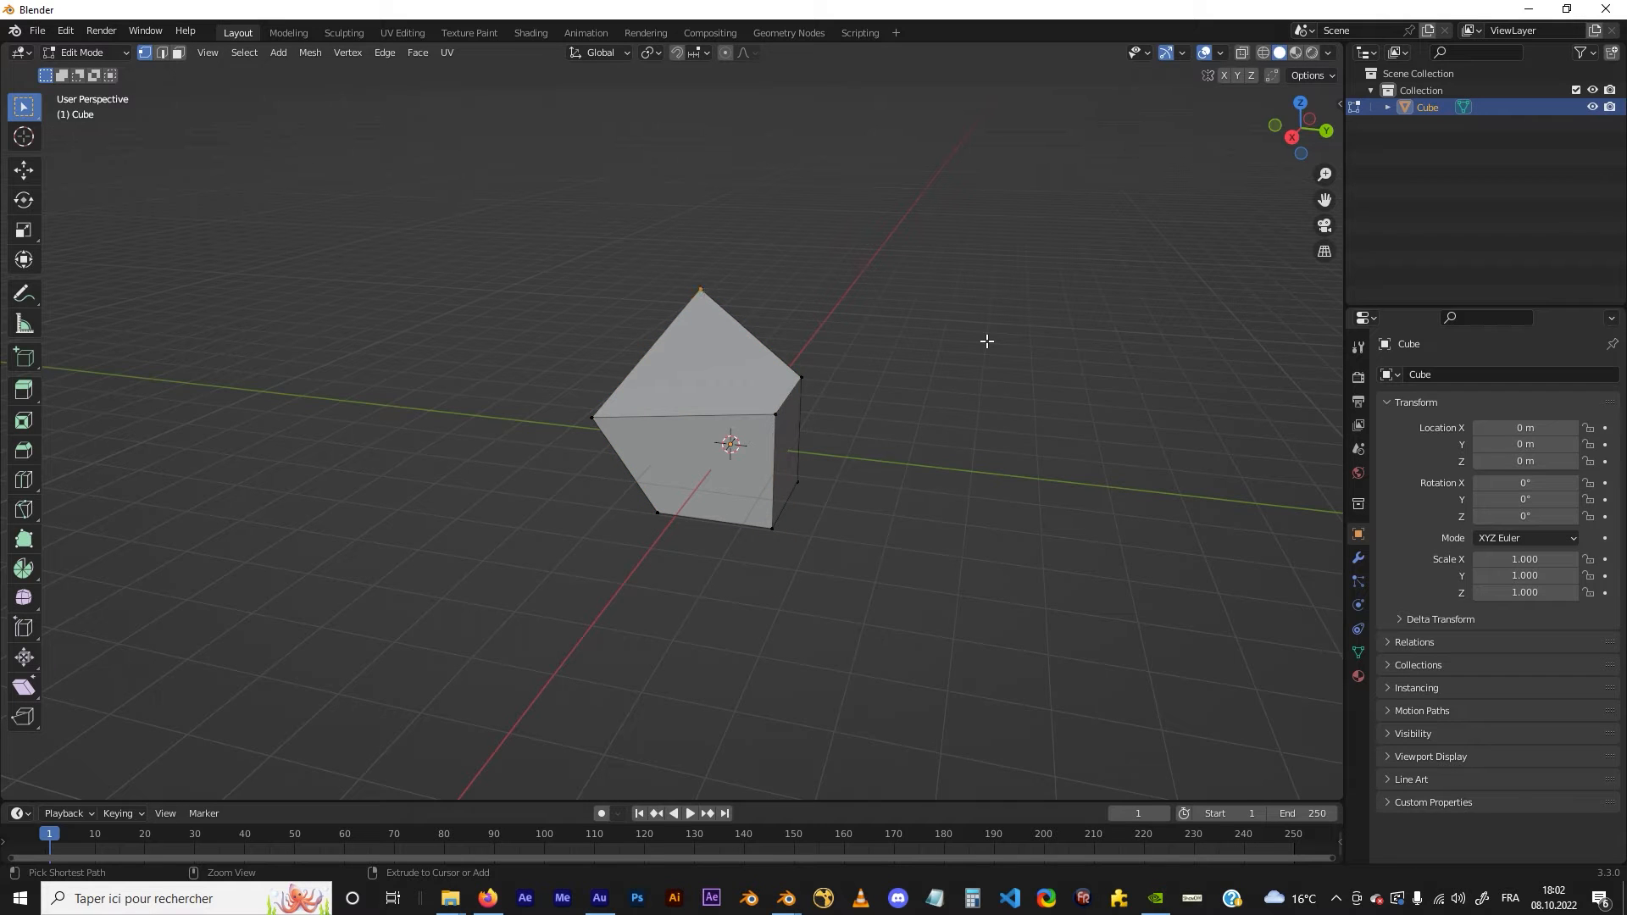
{"action": "key", "text": "ctrl+z"}
{"action": "key", "text": "ctrl+z"}
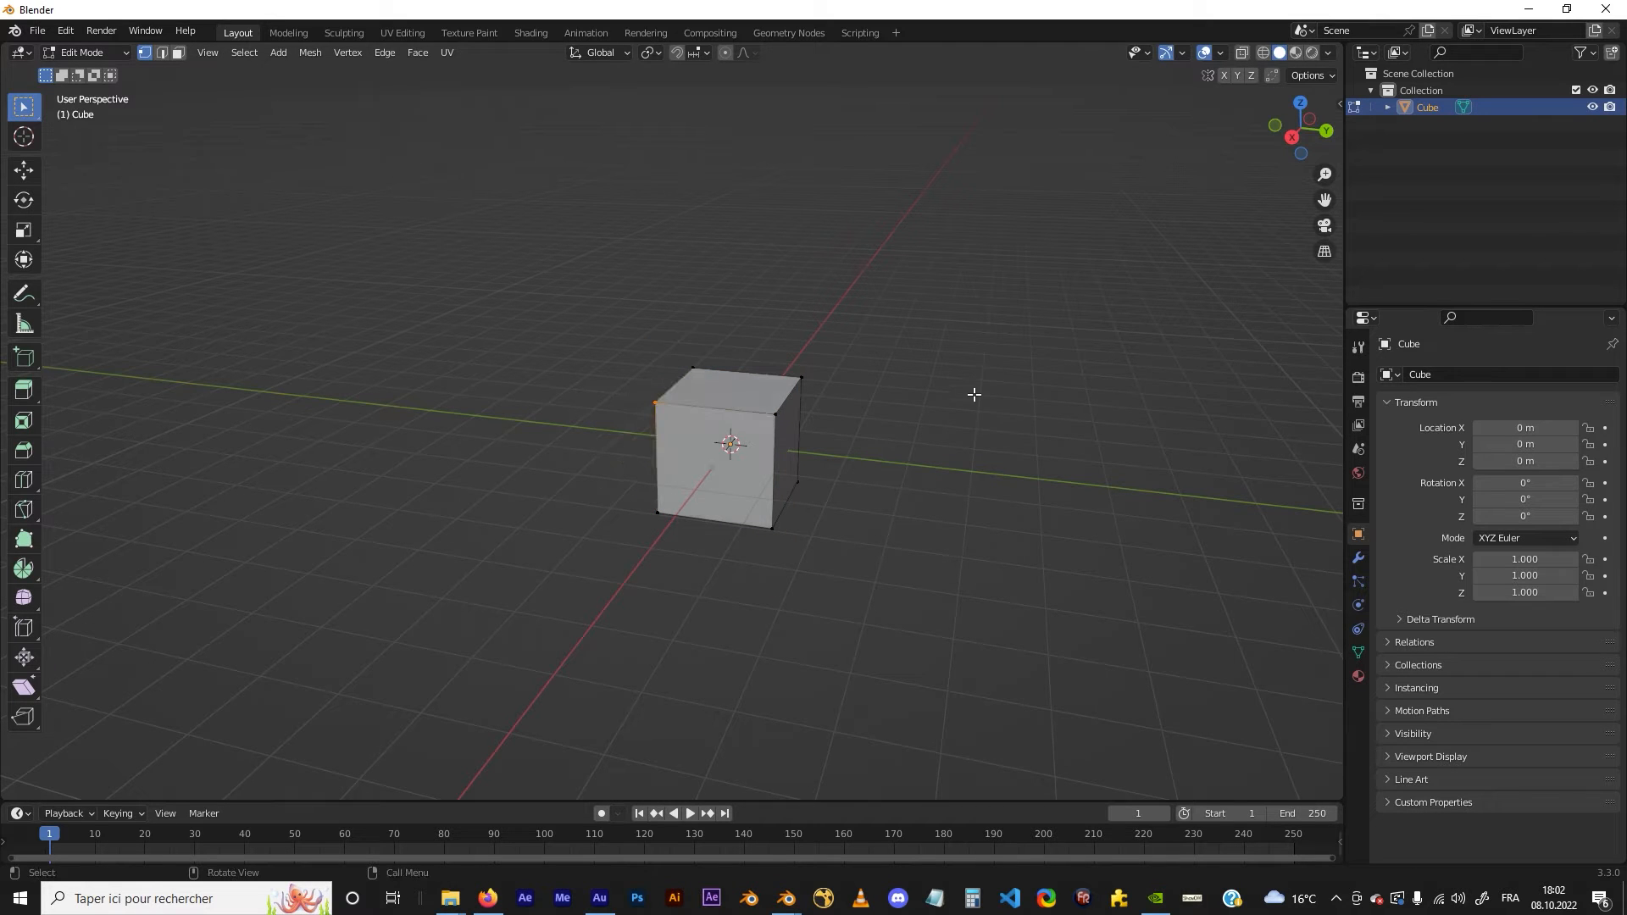
Enable the Move object gizmo in the viewport, briefly trying the Rotate and Scale gizmos as well
{"action": "middle_click_drag", "start_coordinate": [974, 393], "coordinate": [702, 455]}
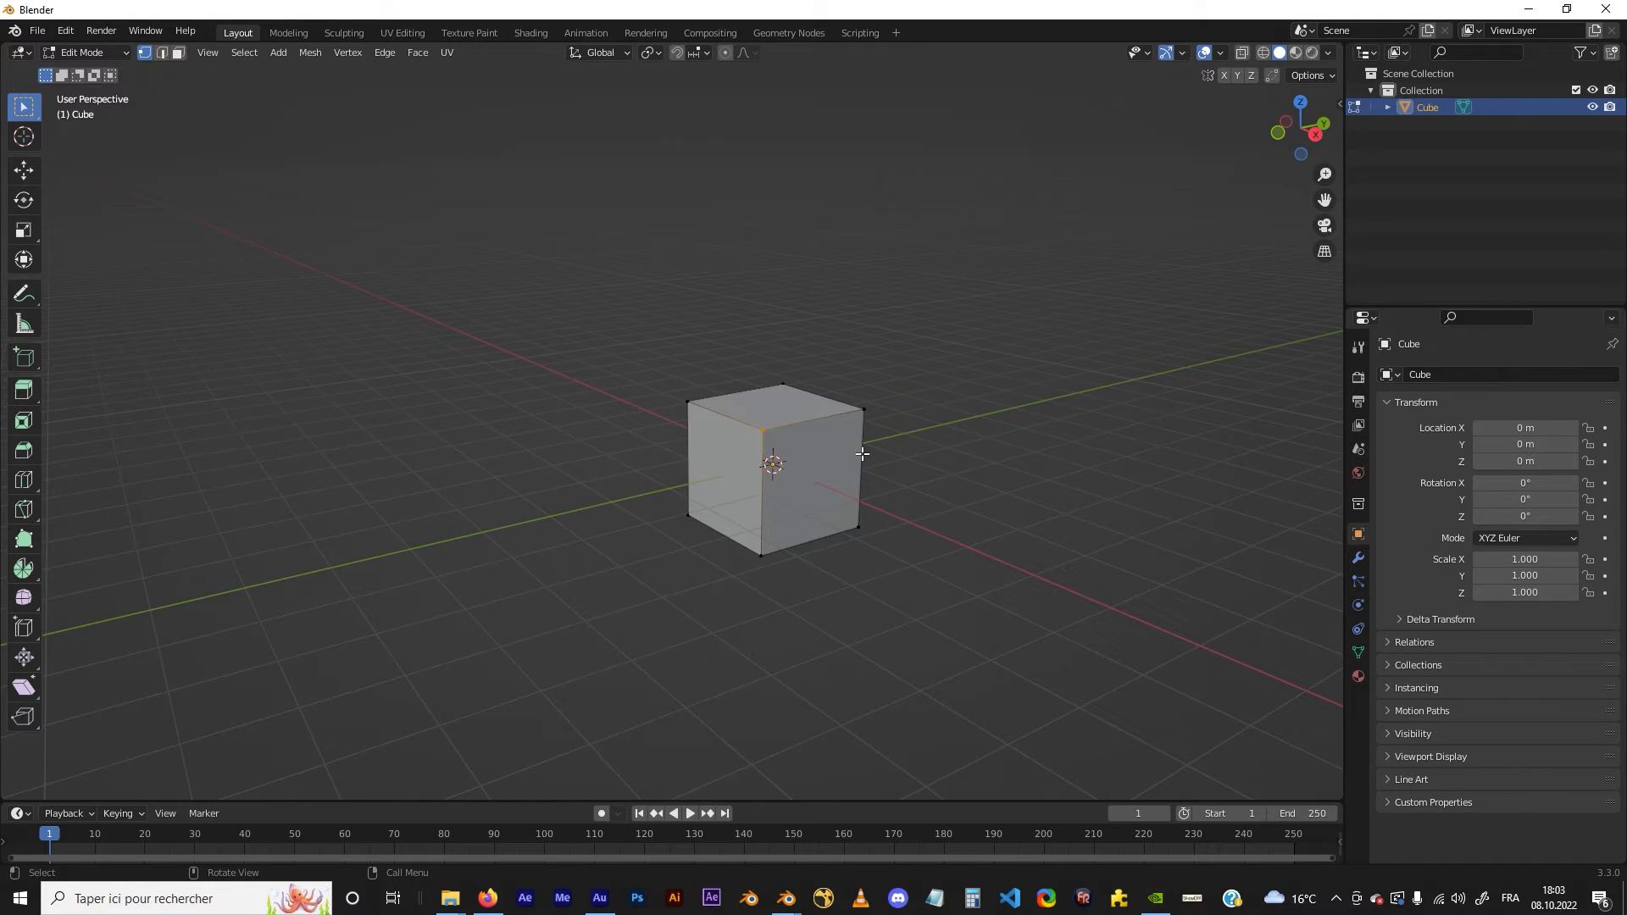
{"action": "middle_click_drag", "start_coordinate": [760, 460], "coordinate": [747, 429]}
{"action": "scroll", "coordinate": [728, 424], "scroll_direction": "down", "scroll_amount": 5}
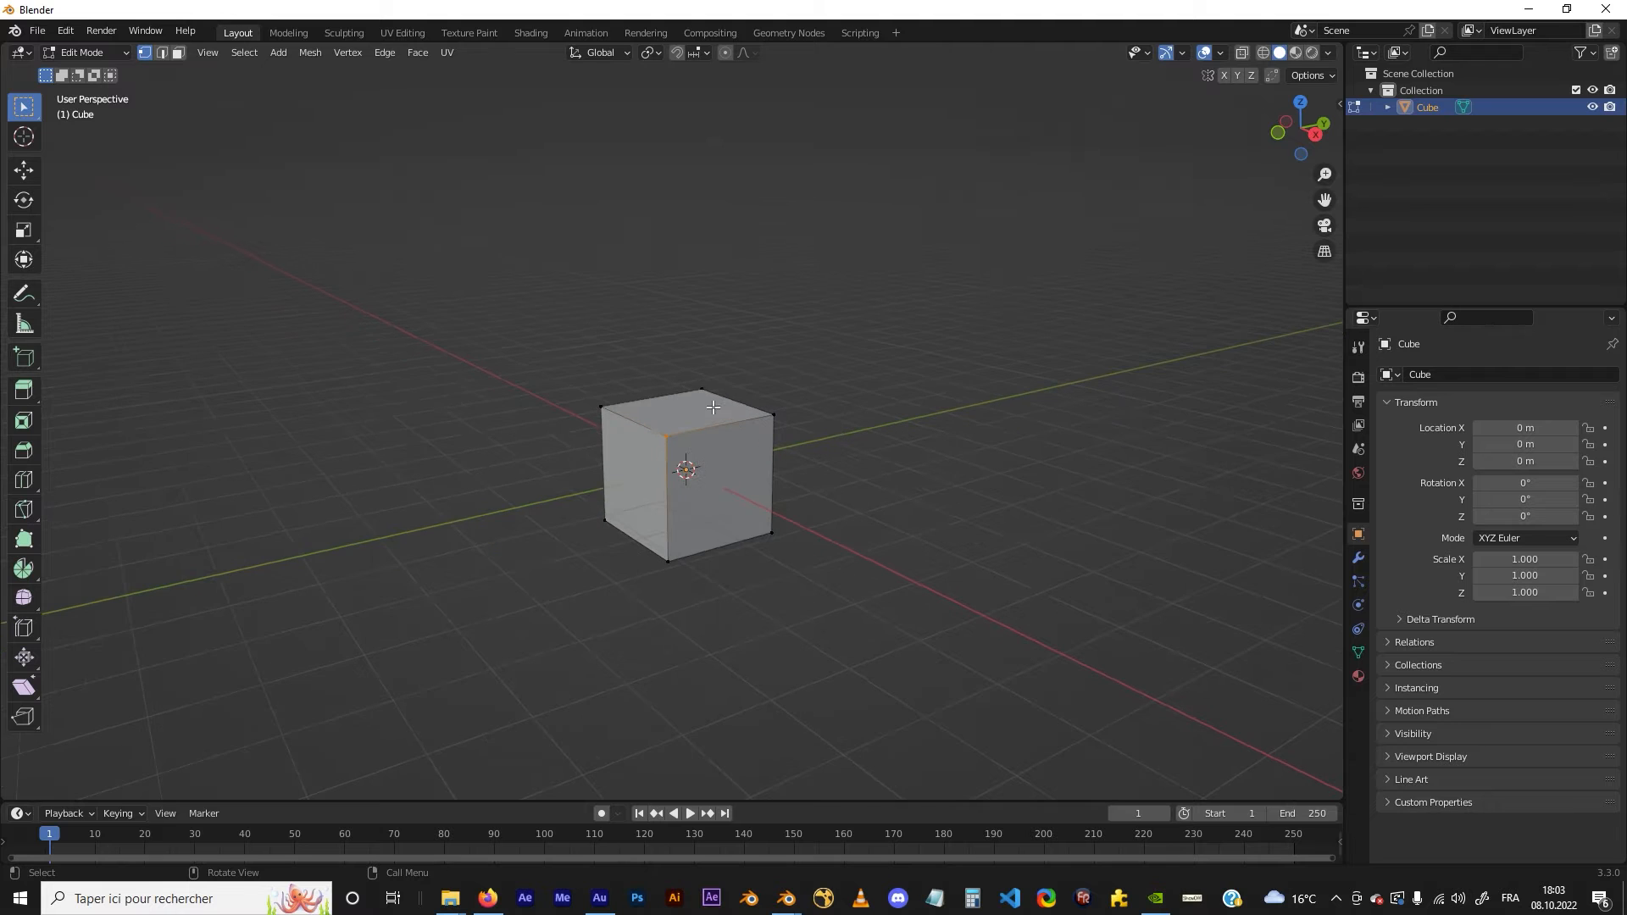
{"action": "scroll", "coordinate": [707, 419], "scroll_direction": "up", "scroll_amount": 2}
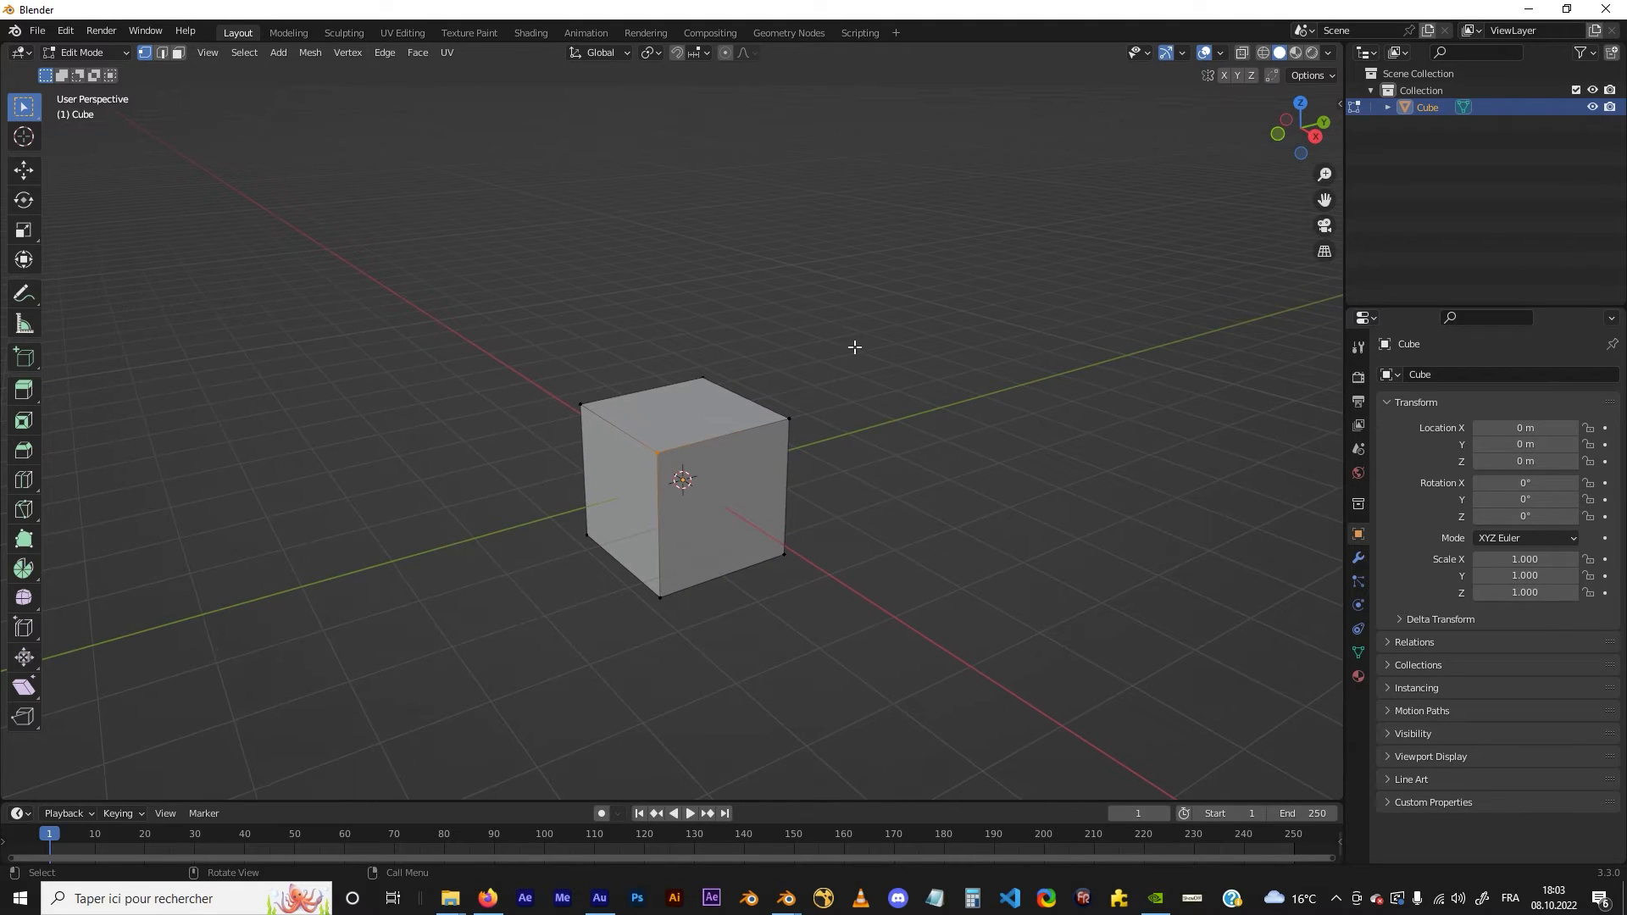
{"action": "left_click", "coordinate": [1183, 54]}
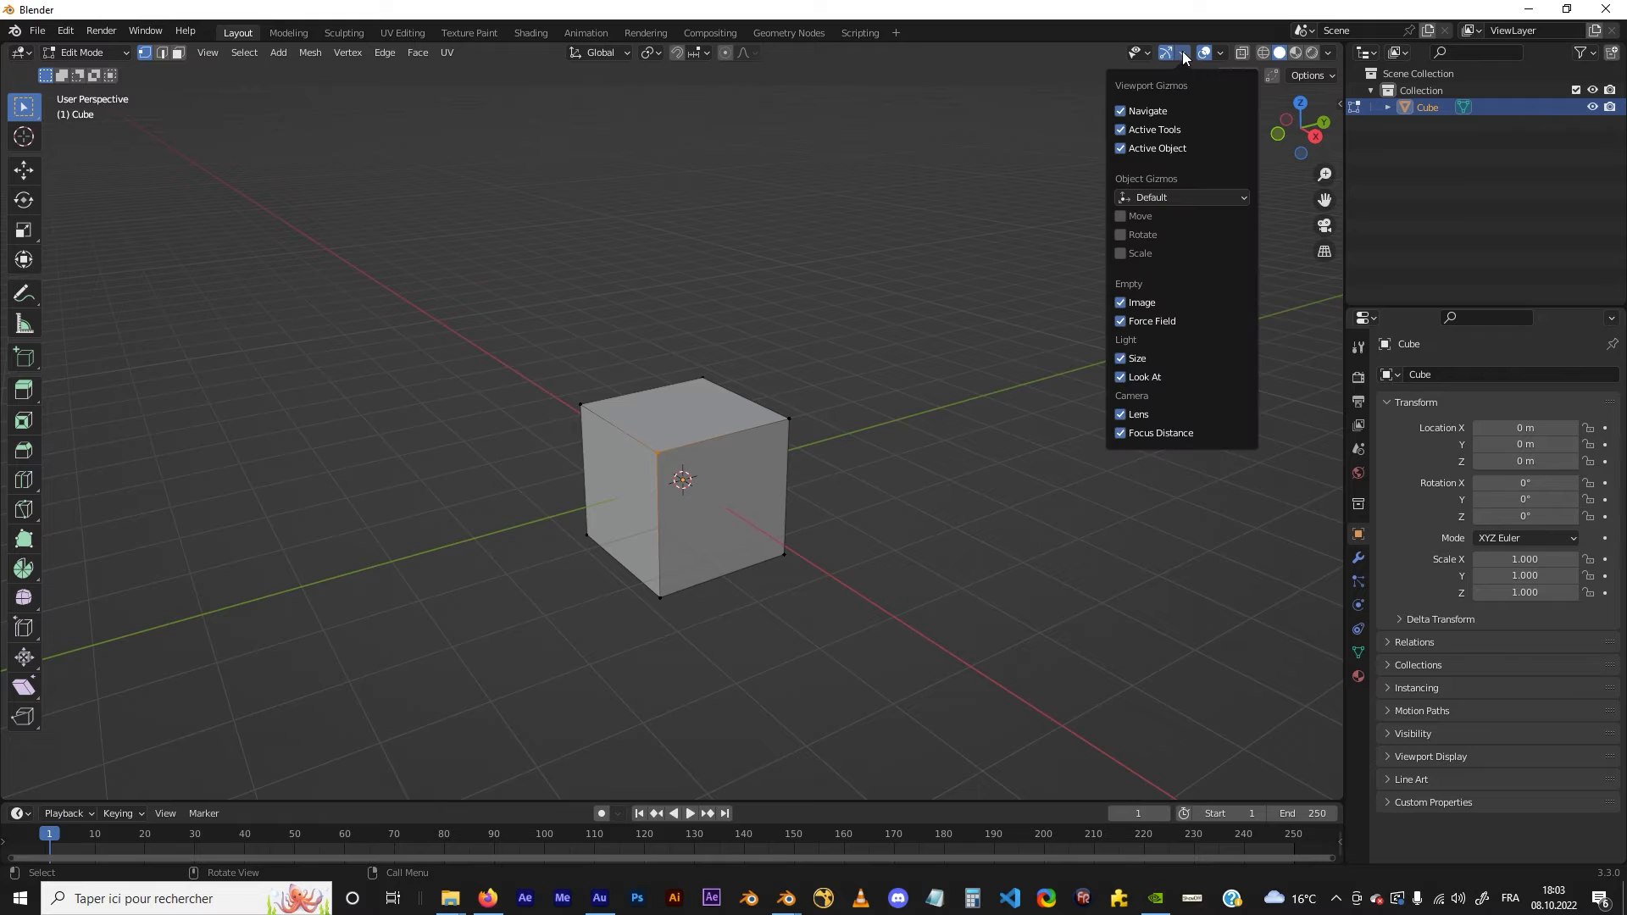
{"action": "left_click", "coordinate": [1121, 217]}
{"action": "left_click", "coordinate": [1120, 235]}
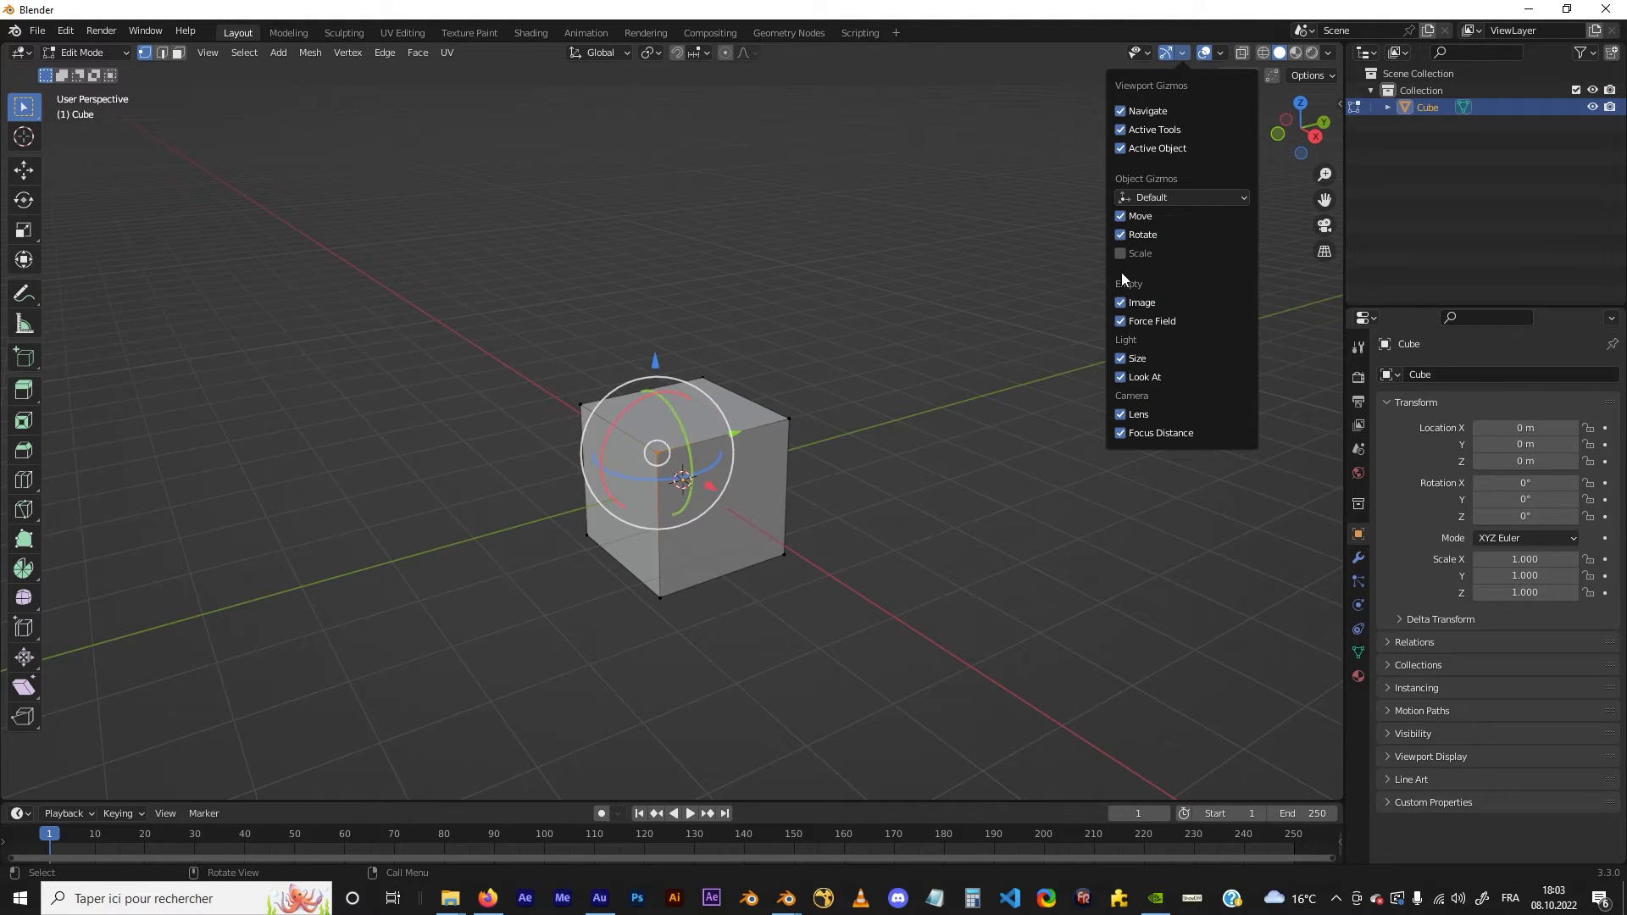
{"action": "left_click", "coordinate": [1121, 254]}
{"action": "left_click", "coordinate": [1121, 235]}
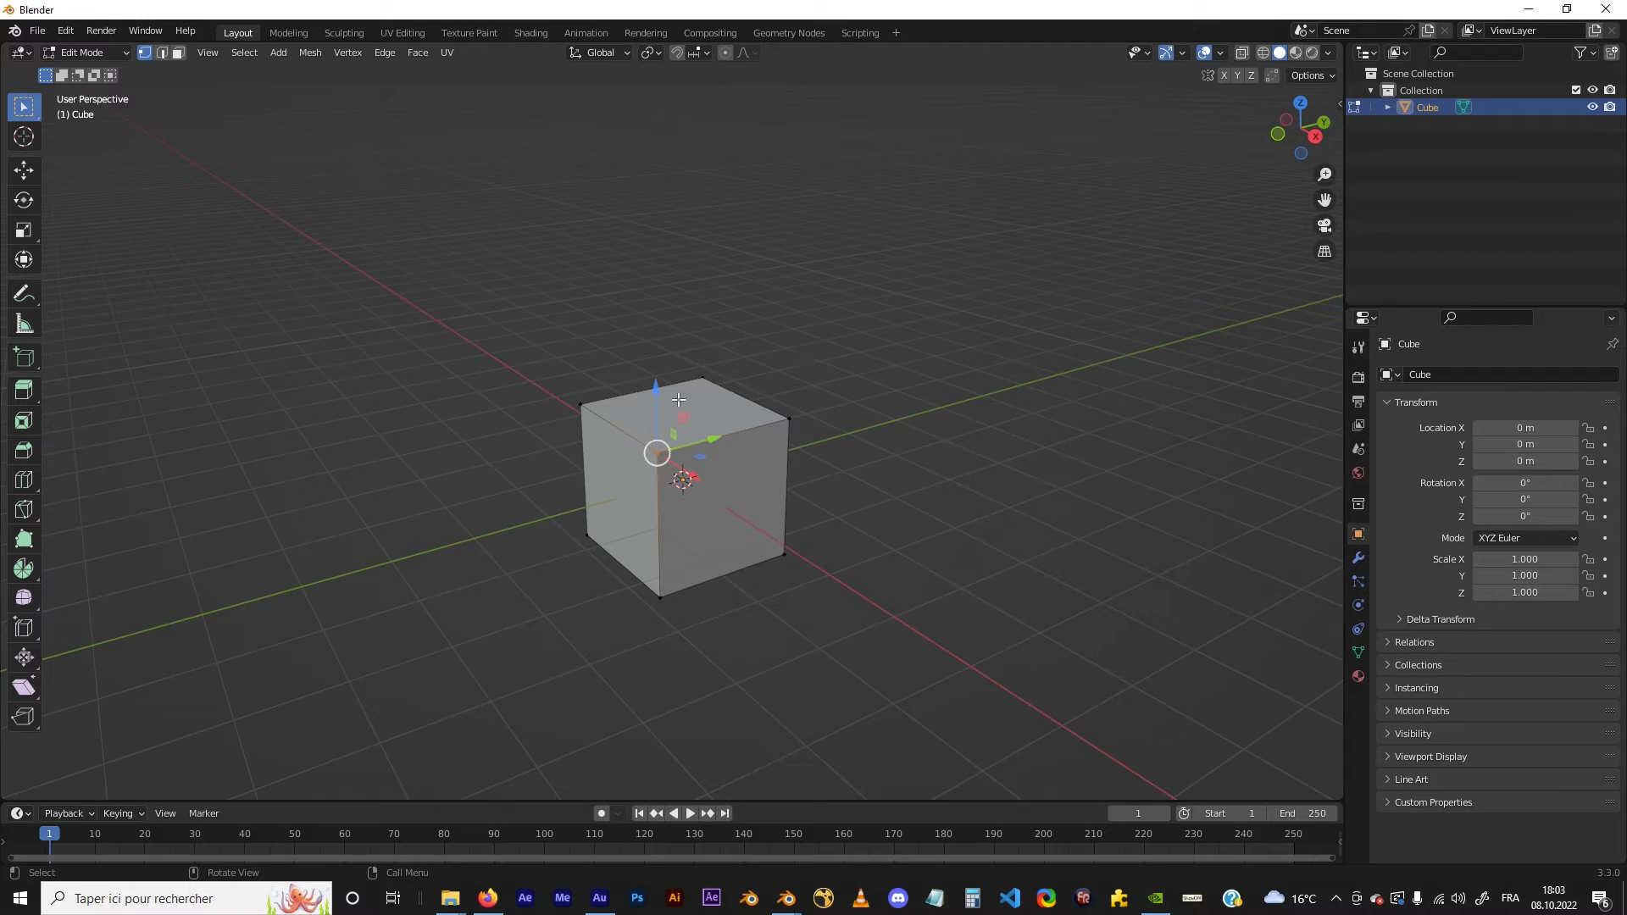
Try moving the selected top corner vertex along its axes with the gizmo, and undo the move
{"action": "left_click_drag", "start_coordinate": [658, 391], "coordinate": [702, 416]}
{"action": "key", "text": "ctrl+z"}
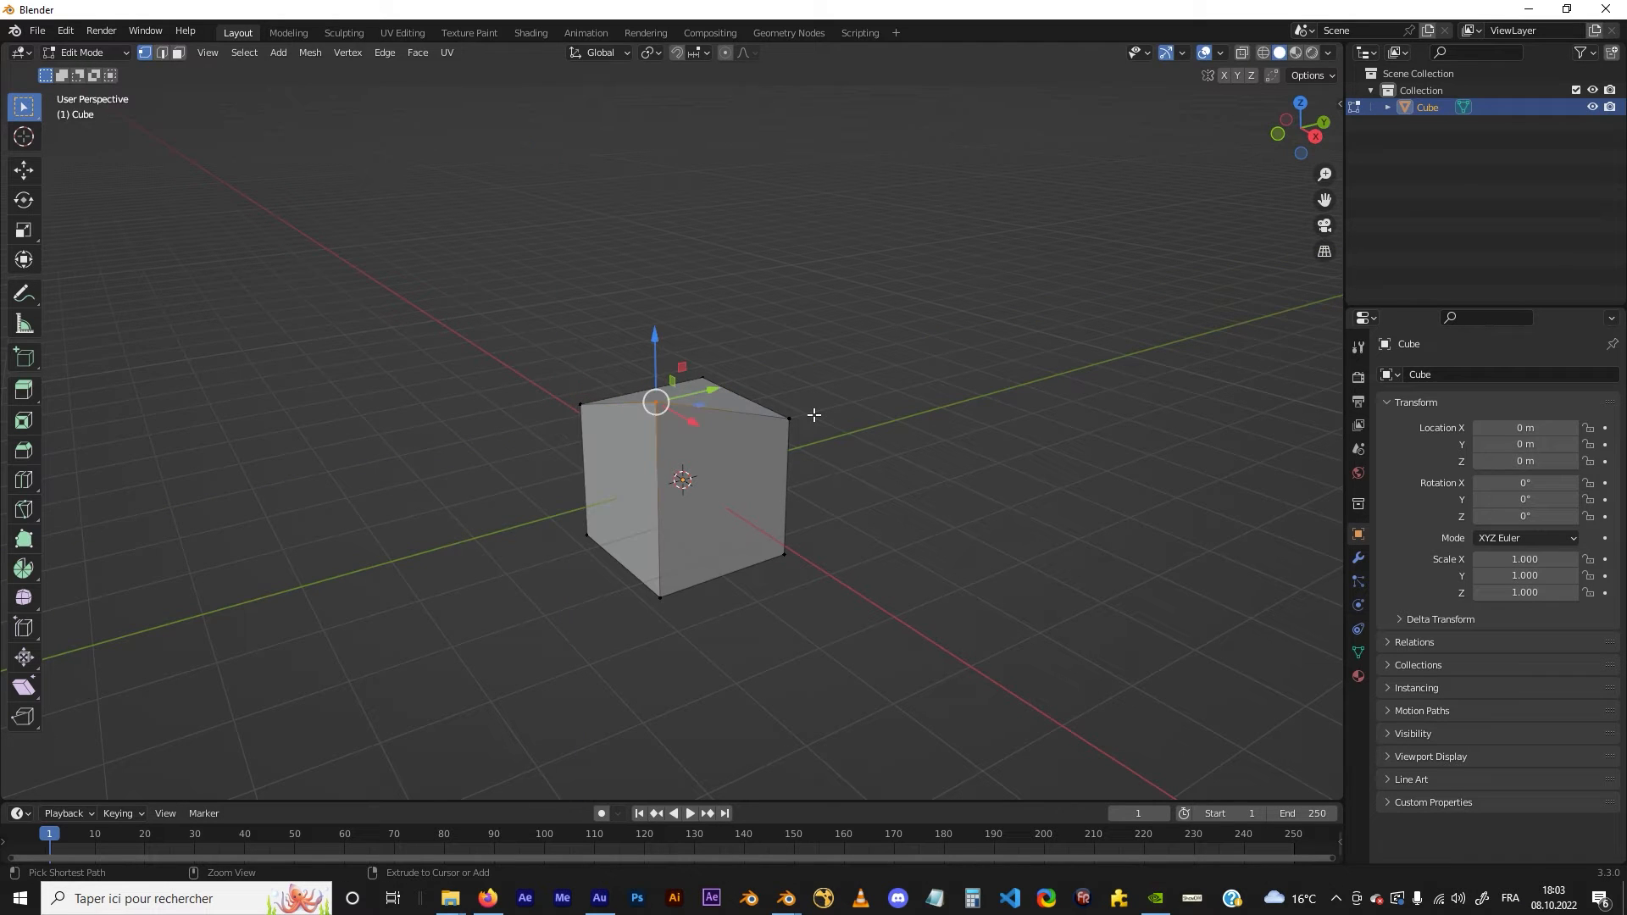
Select two adjacent top vertices, try moving them freely and constrained to Y, Z and X, and cancel the move
{"action": "mouse_move", "coordinate": [810, 413]}
{"action": "middle_mouse_down"}
{"action": "mouse_move", "coordinate": [794, 459]}
{"action": "mouse_move", "coordinate": [574, 581]}
{"action": "mouse_move", "coordinate": [784, 406]}
{"action": "middle_mouse_up"}
{"action": "left_click", "coordinate": [633, 384]}
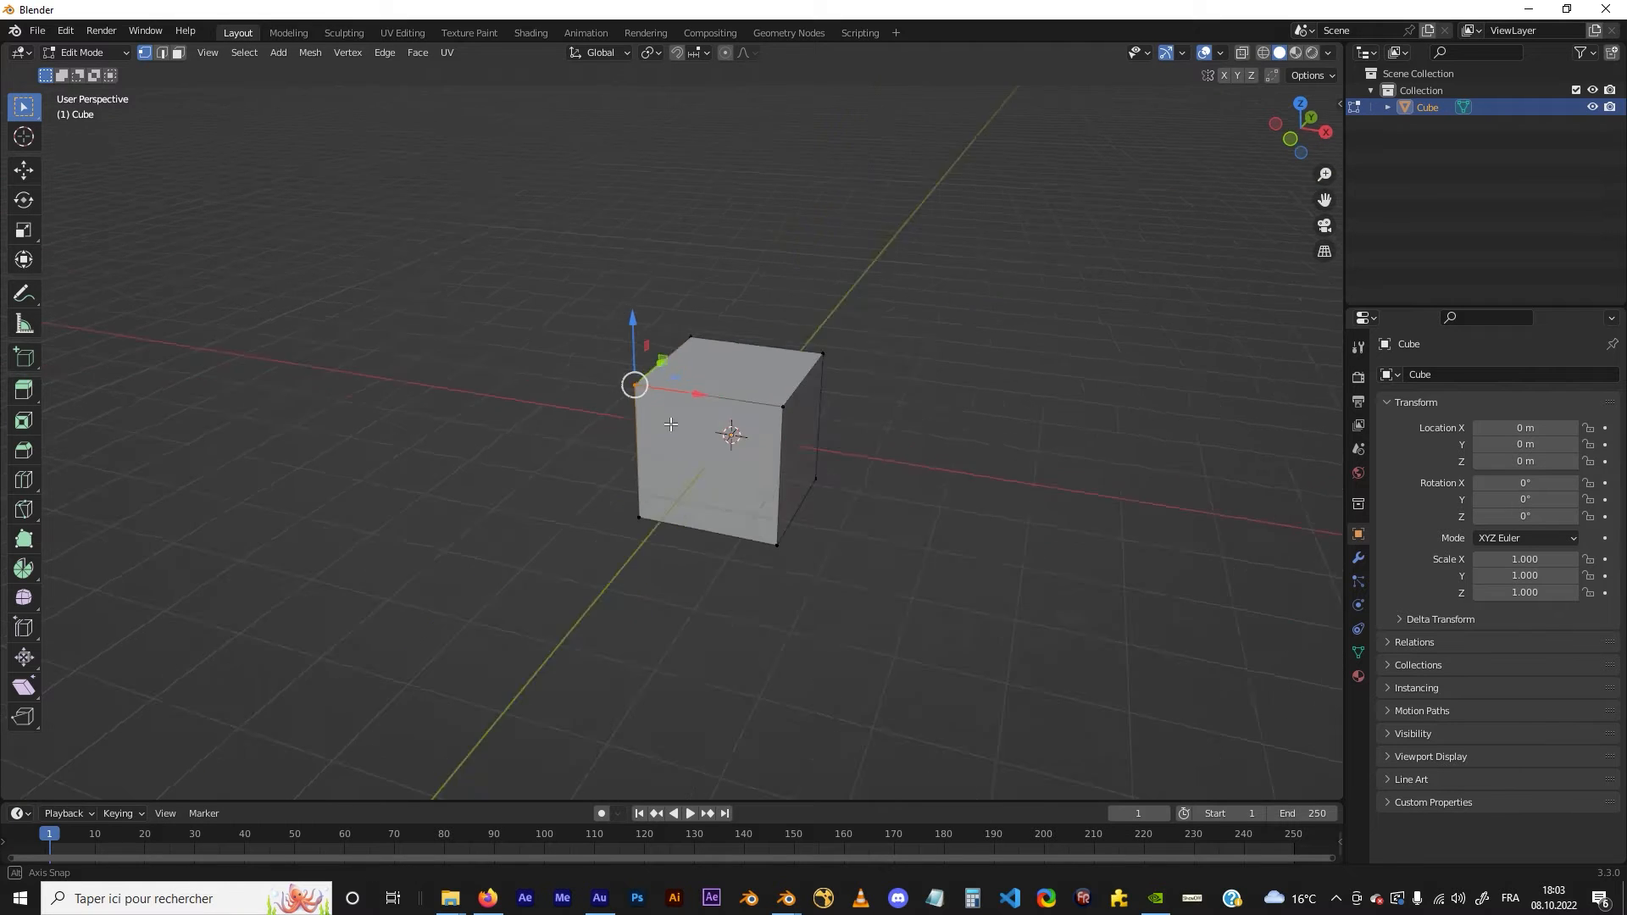
{"action": "middle_click_drag", "start_coordinate": [634, 384], "coordinate": [686, 418]}
{"action": "left_click", "coordinate": [757, 418], "text": "shift"}
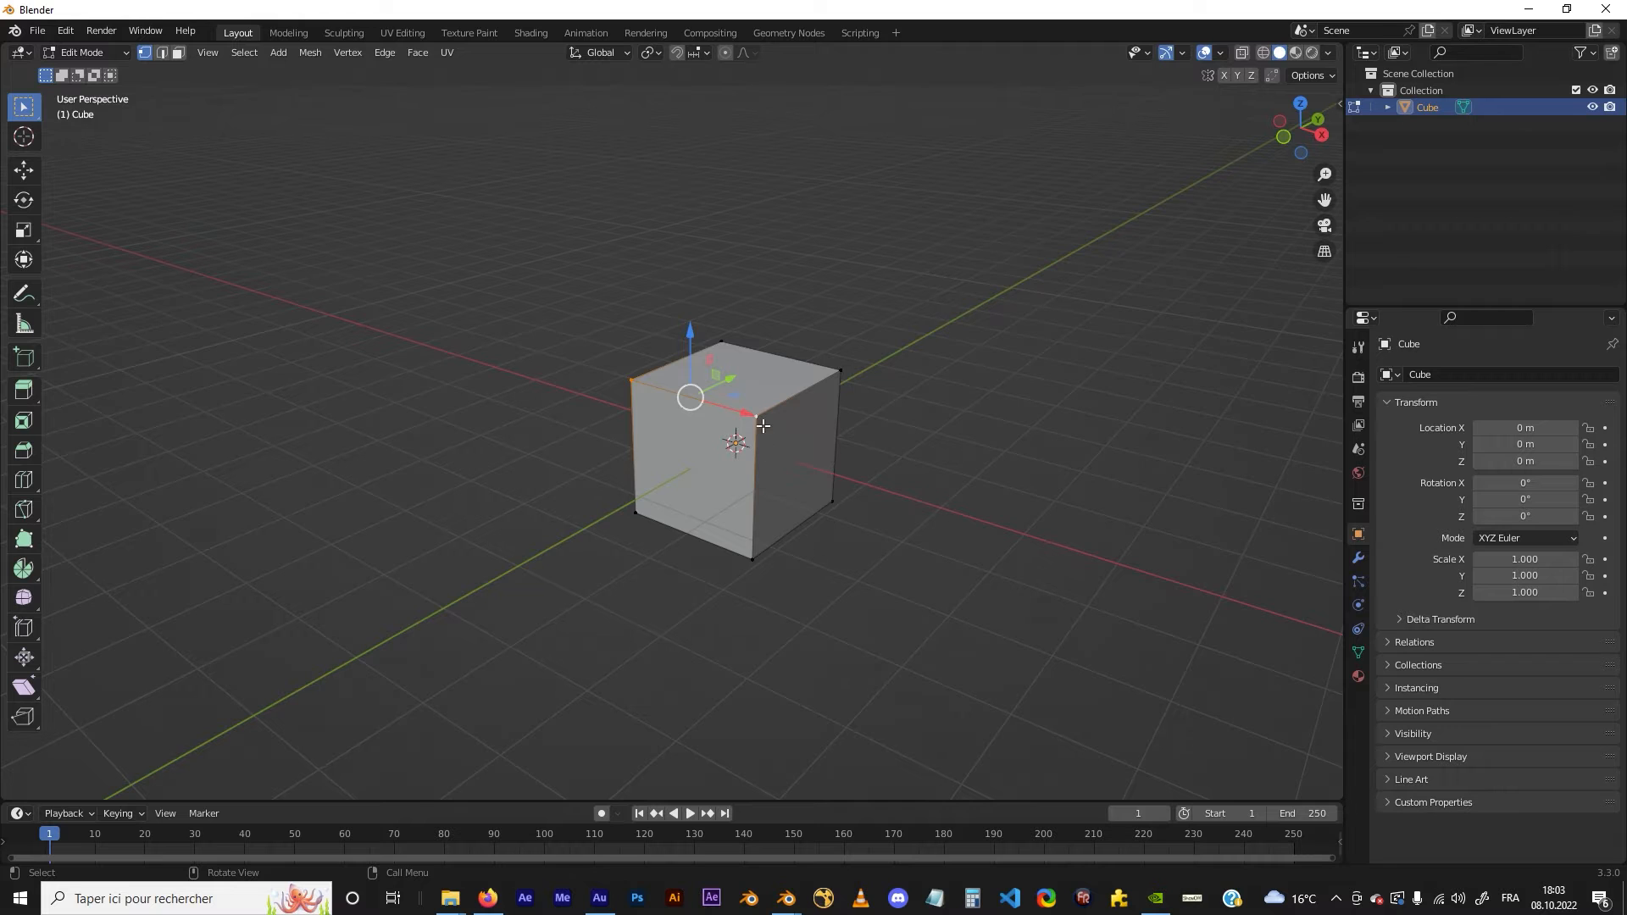
{"action": "middle_click_drag", "start_coordinate": [763, 427], "coordinate": [759, 426]}
{"action": "scroll", "coordinate": [762, 432], "scroll_direction": "up", "scroll_amount": 2}
{"action": "key", "text": "g"}
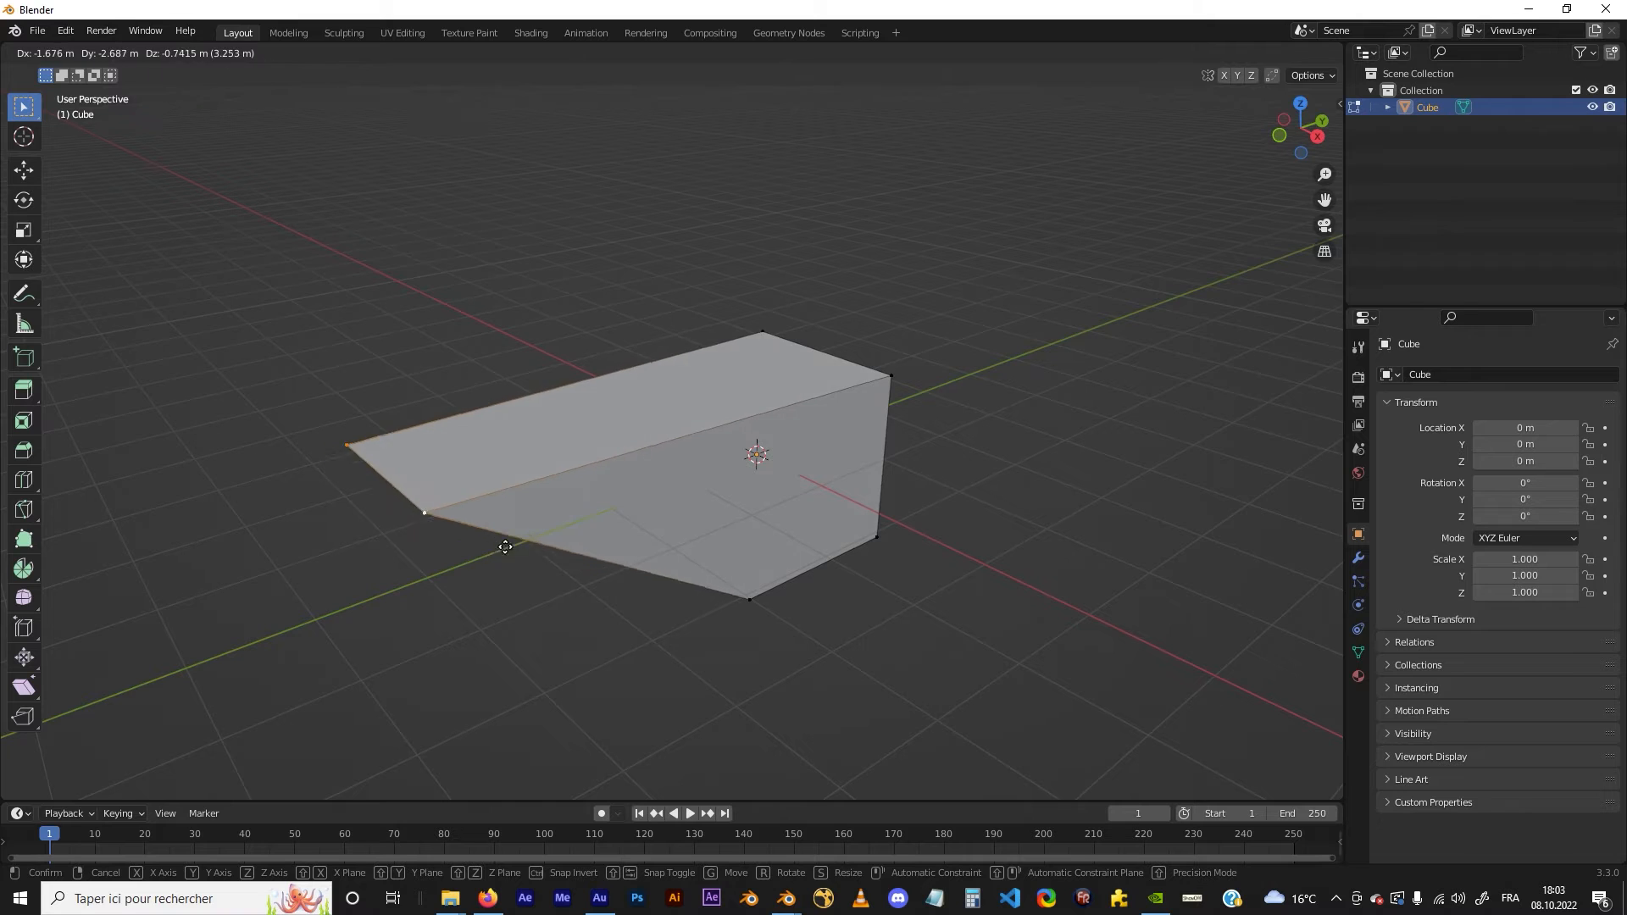
{"action": "key", "text": "y"}
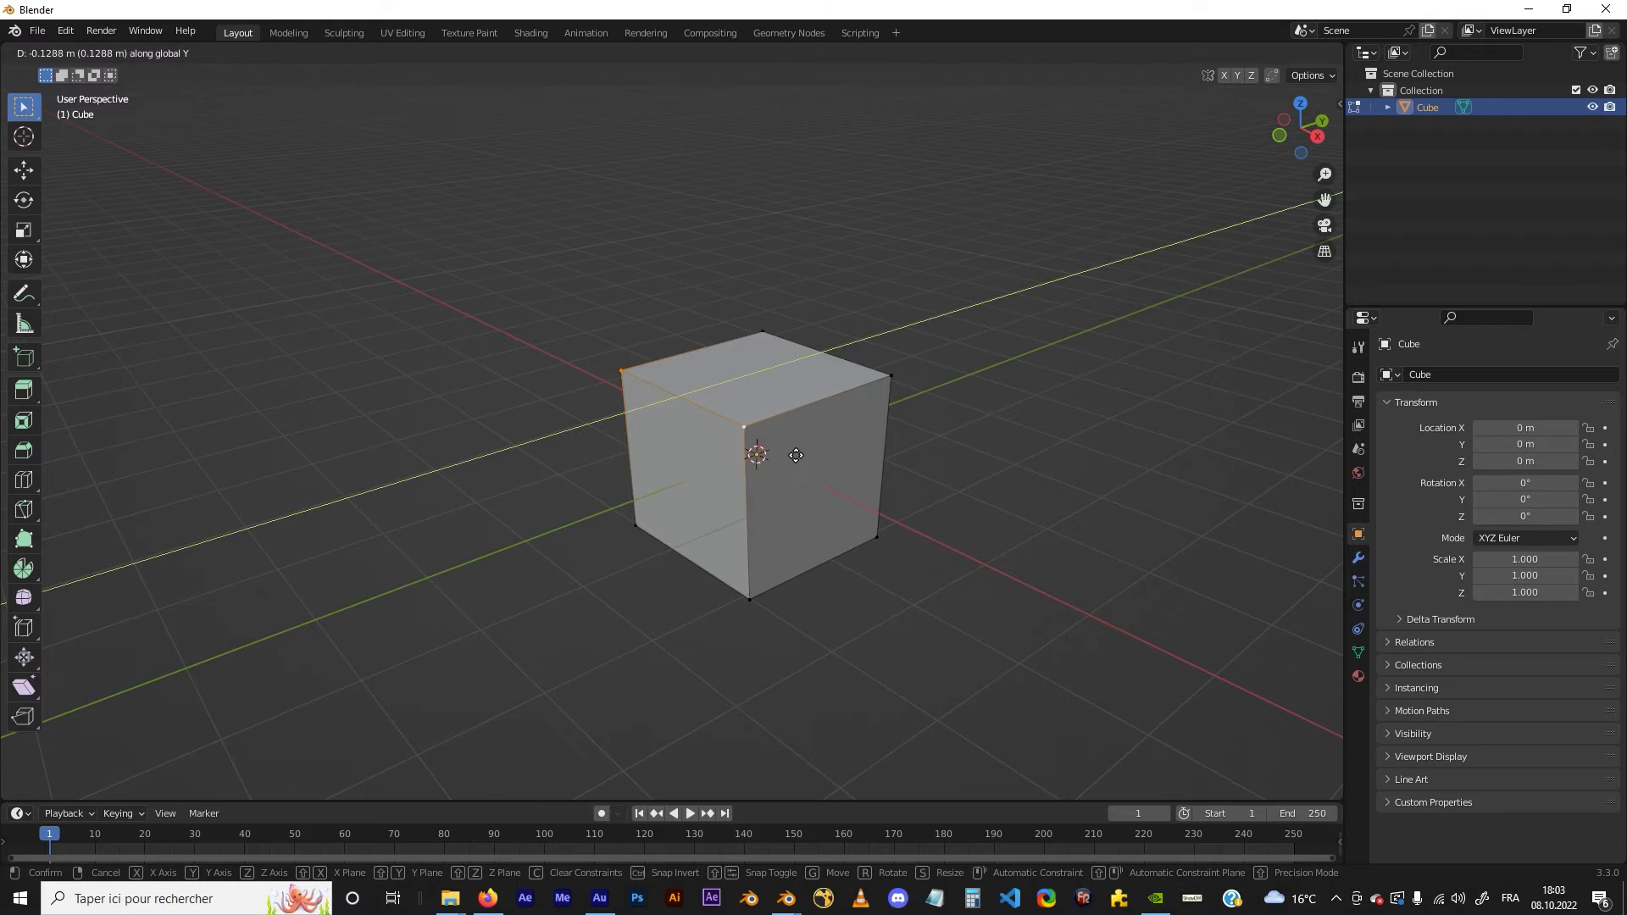
{"action": "key", "text": "z"}
{"action": "key", "text": "x"}
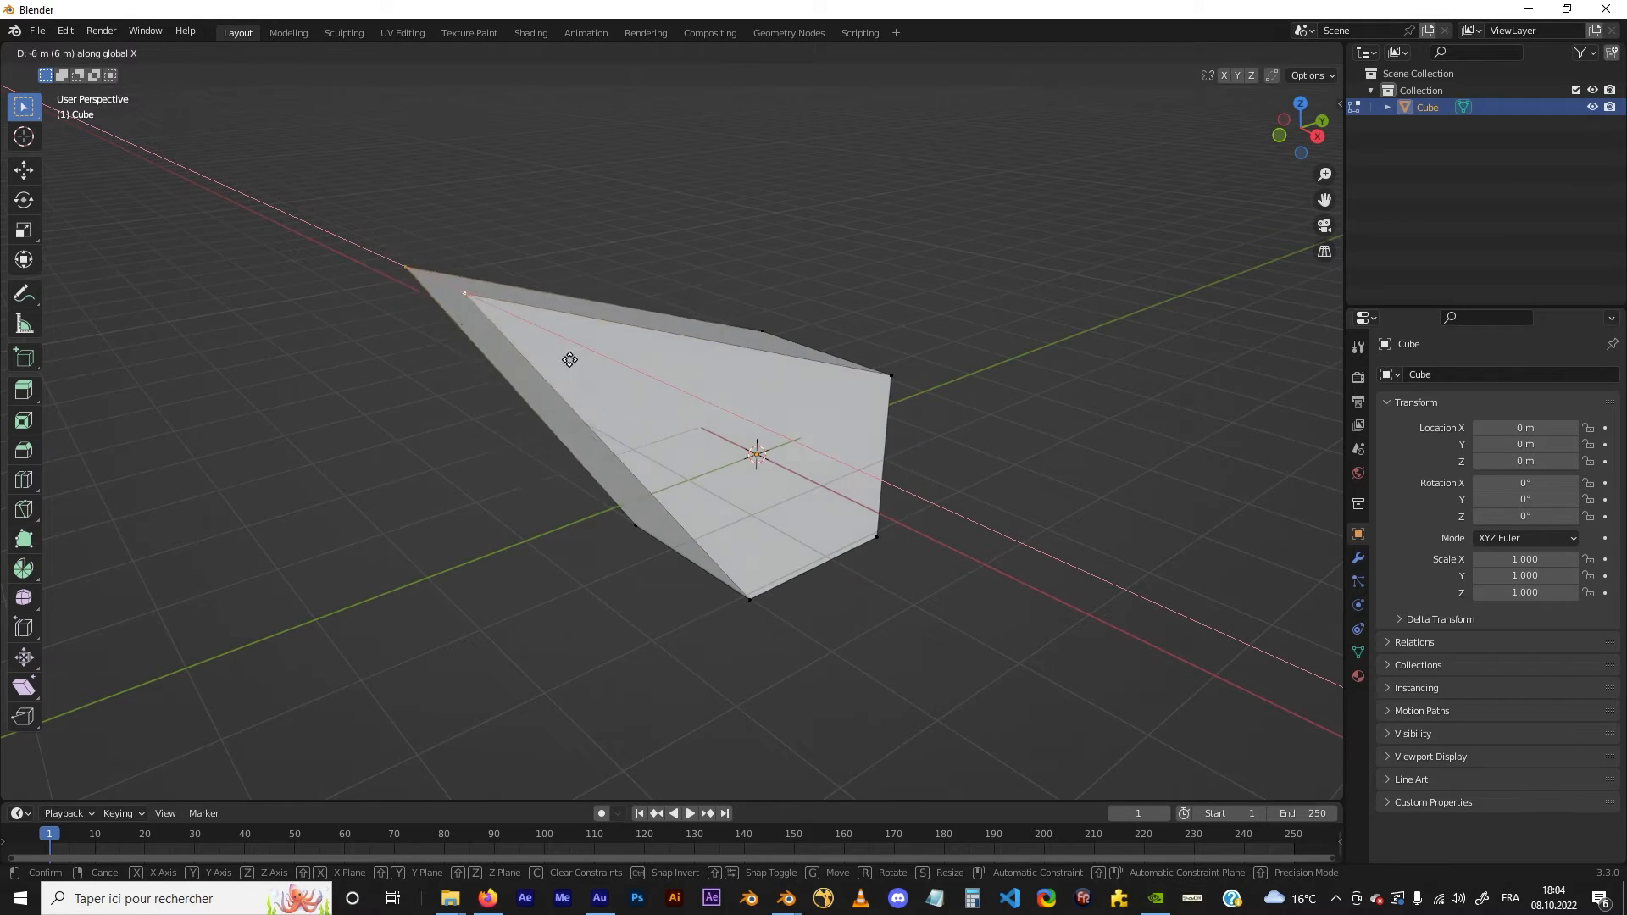
{"action": "right_click", "coordinate": [739, 440]}
Select the cube's four top vertices and move them upward along the Z axis to form a tall block
{"action": "left_click_drag", "start_coordinate": [610, 339], "coordinate": [847, 411]}
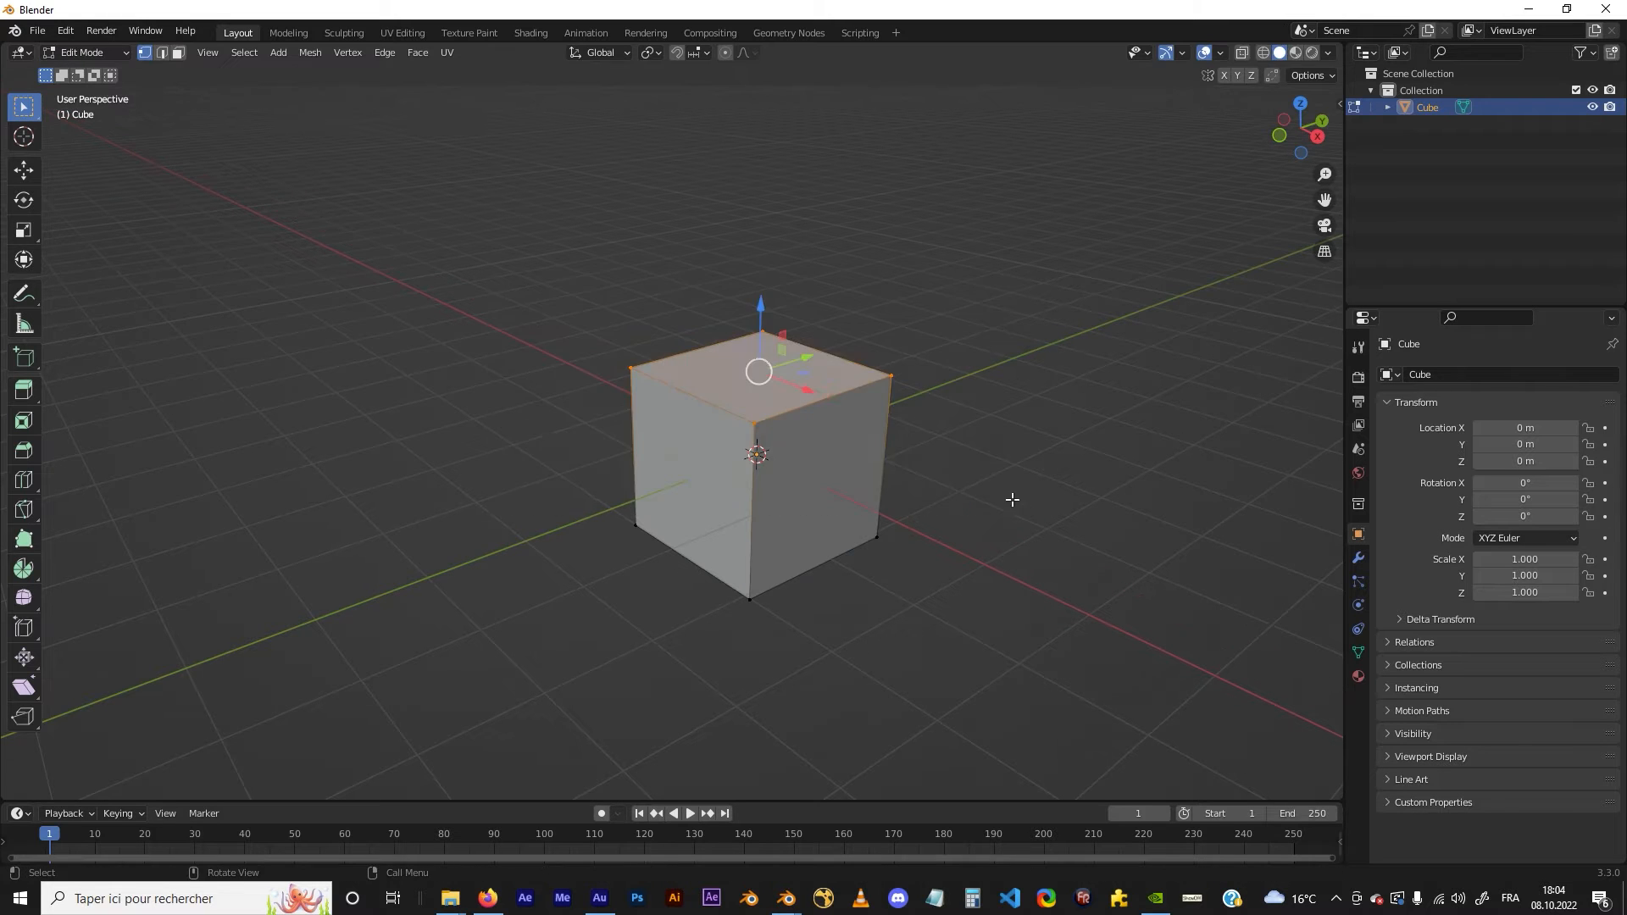
{"action": "middle_click_drag", "start_coordinate": [906, 434], "coordinate": [850, 443], "text": "shift"}
{"action": "key", "text": "g"}
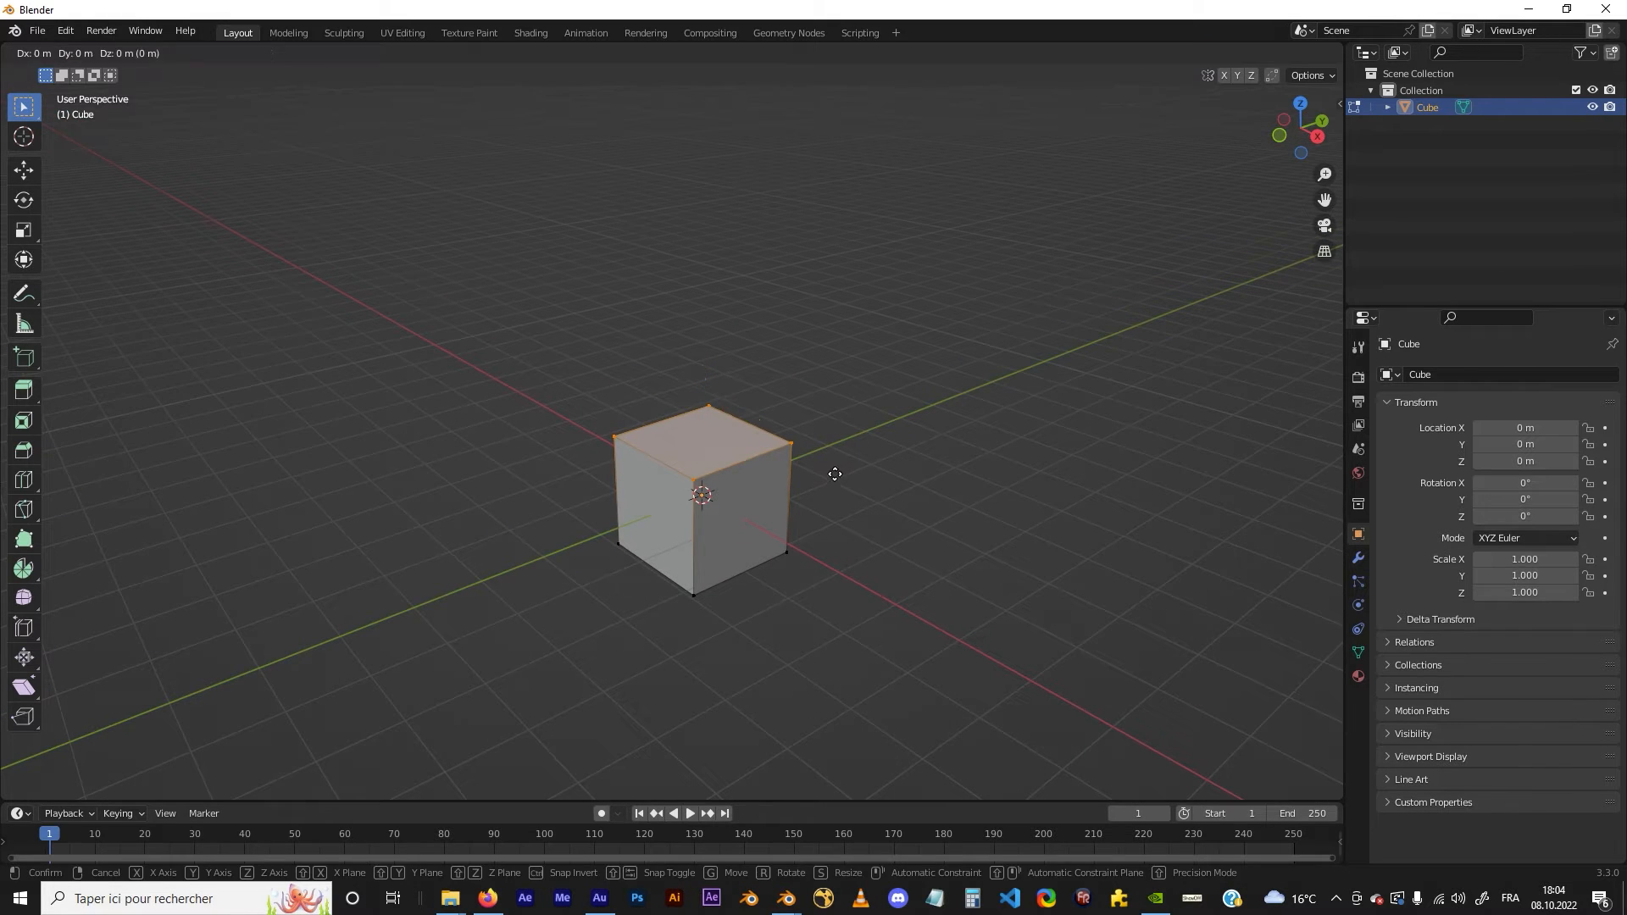
{"action": "key", "text": "z"}
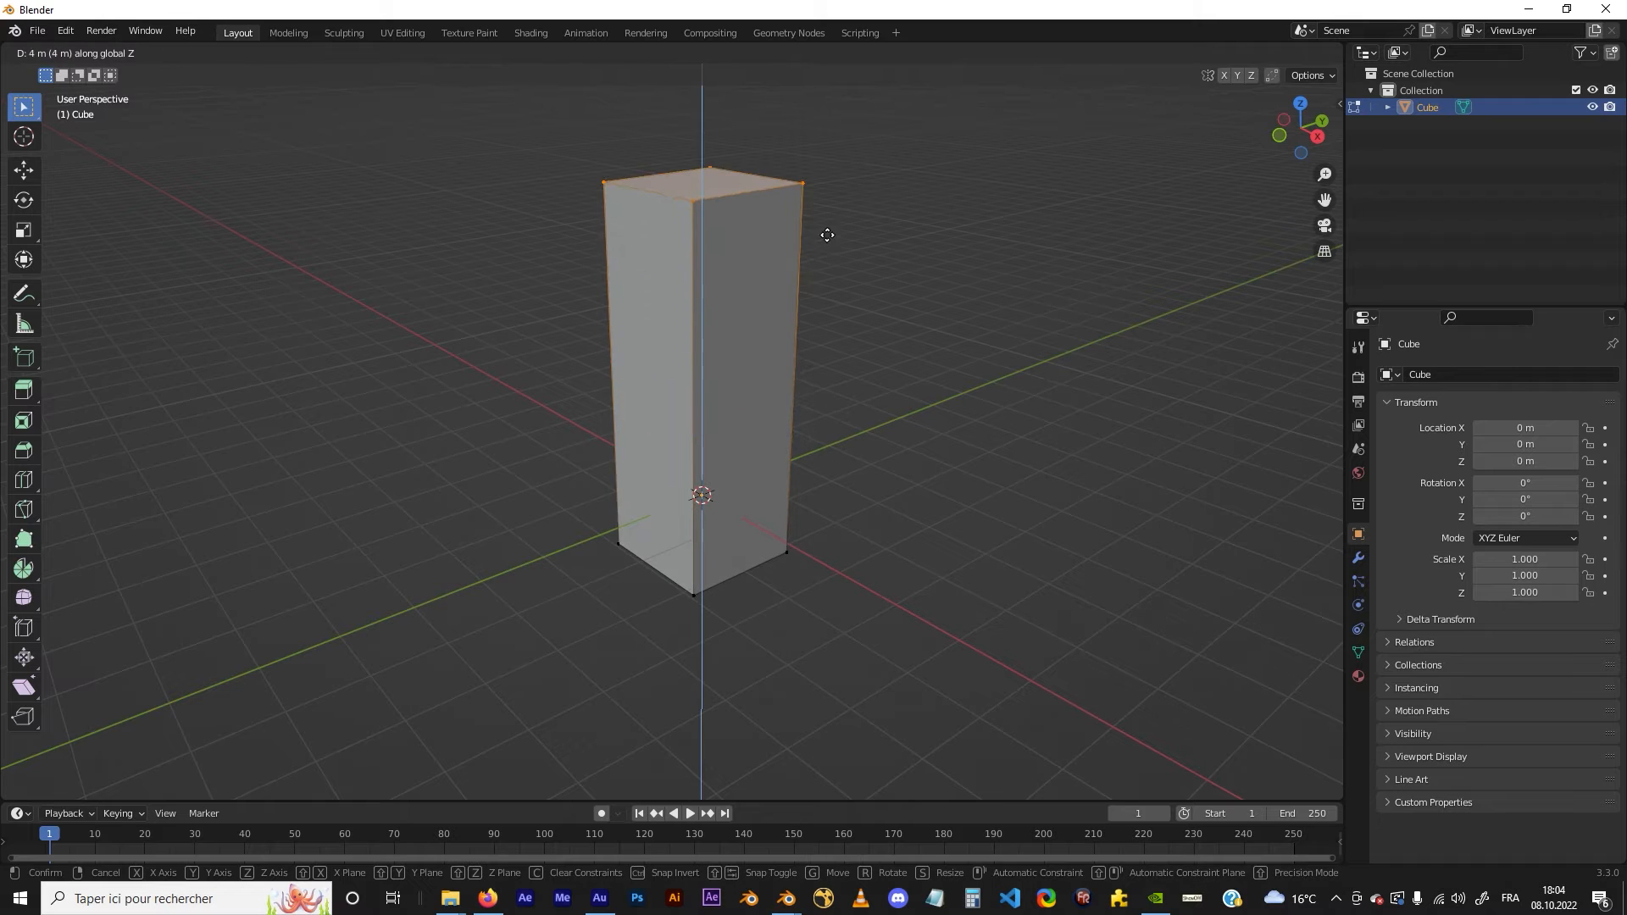
{"action": "left_click", "coordinate": [807, 284]}
Try selecting single top corner vertices of the tall block, and clear the selection
{"action": "middle_click_drag", "start_coordinate": [806, 284], "coordinate": [738, 407]}
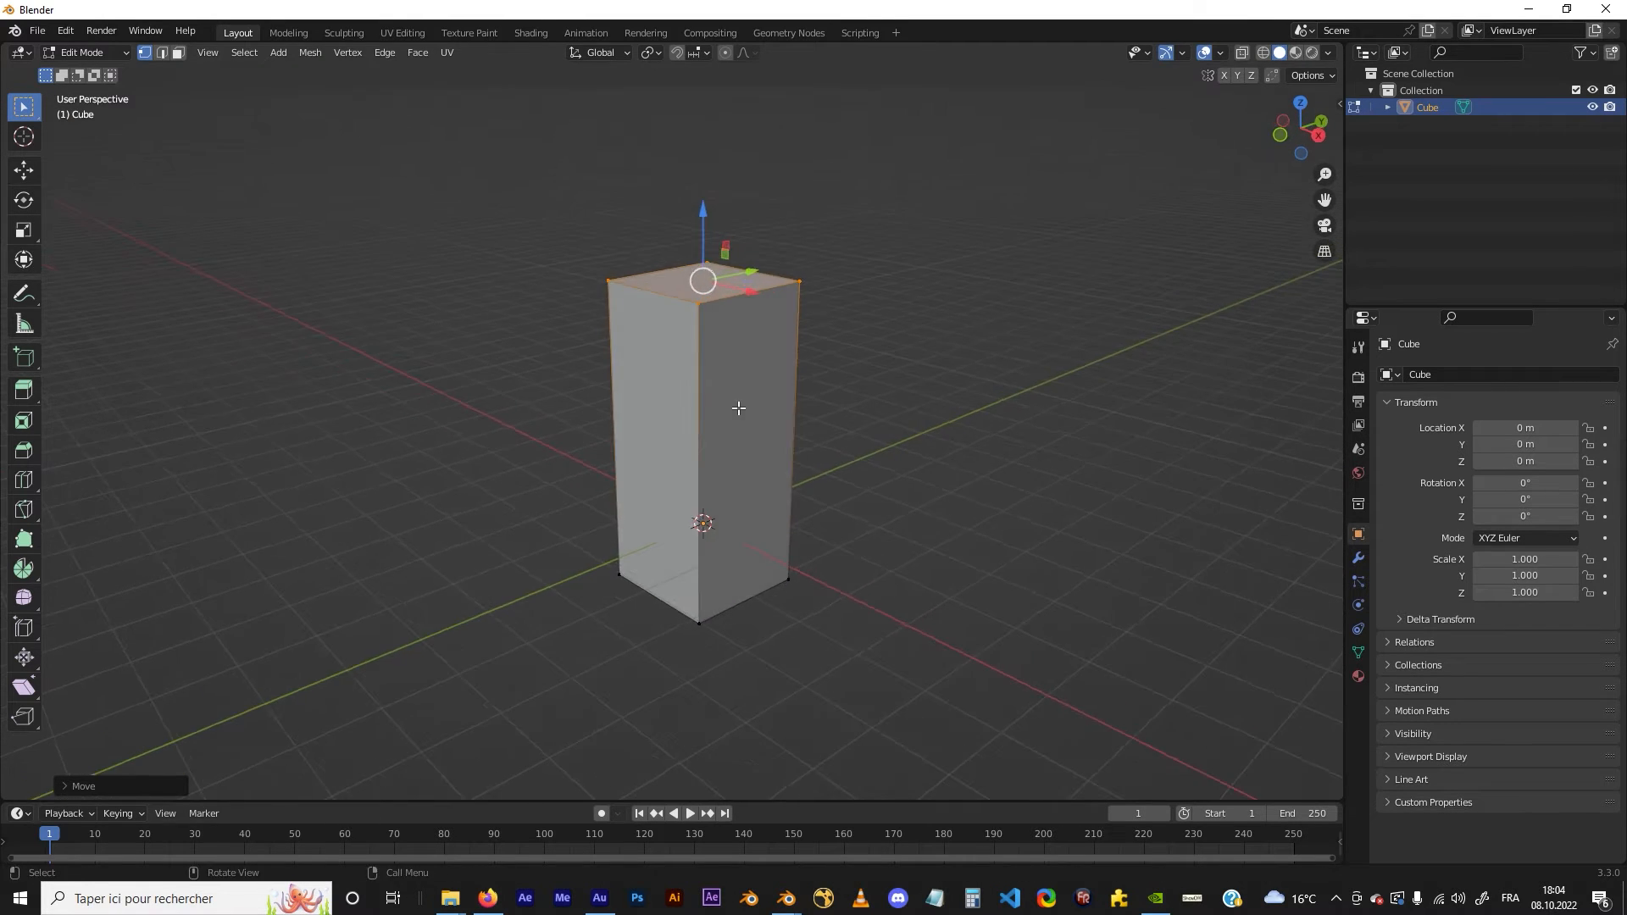
{"action": "left_click", "coordinate": [891, 386]}
{"action": "middle_click_drag", "start_coordinate": [763, 352], "coordinate": [788, 403]}
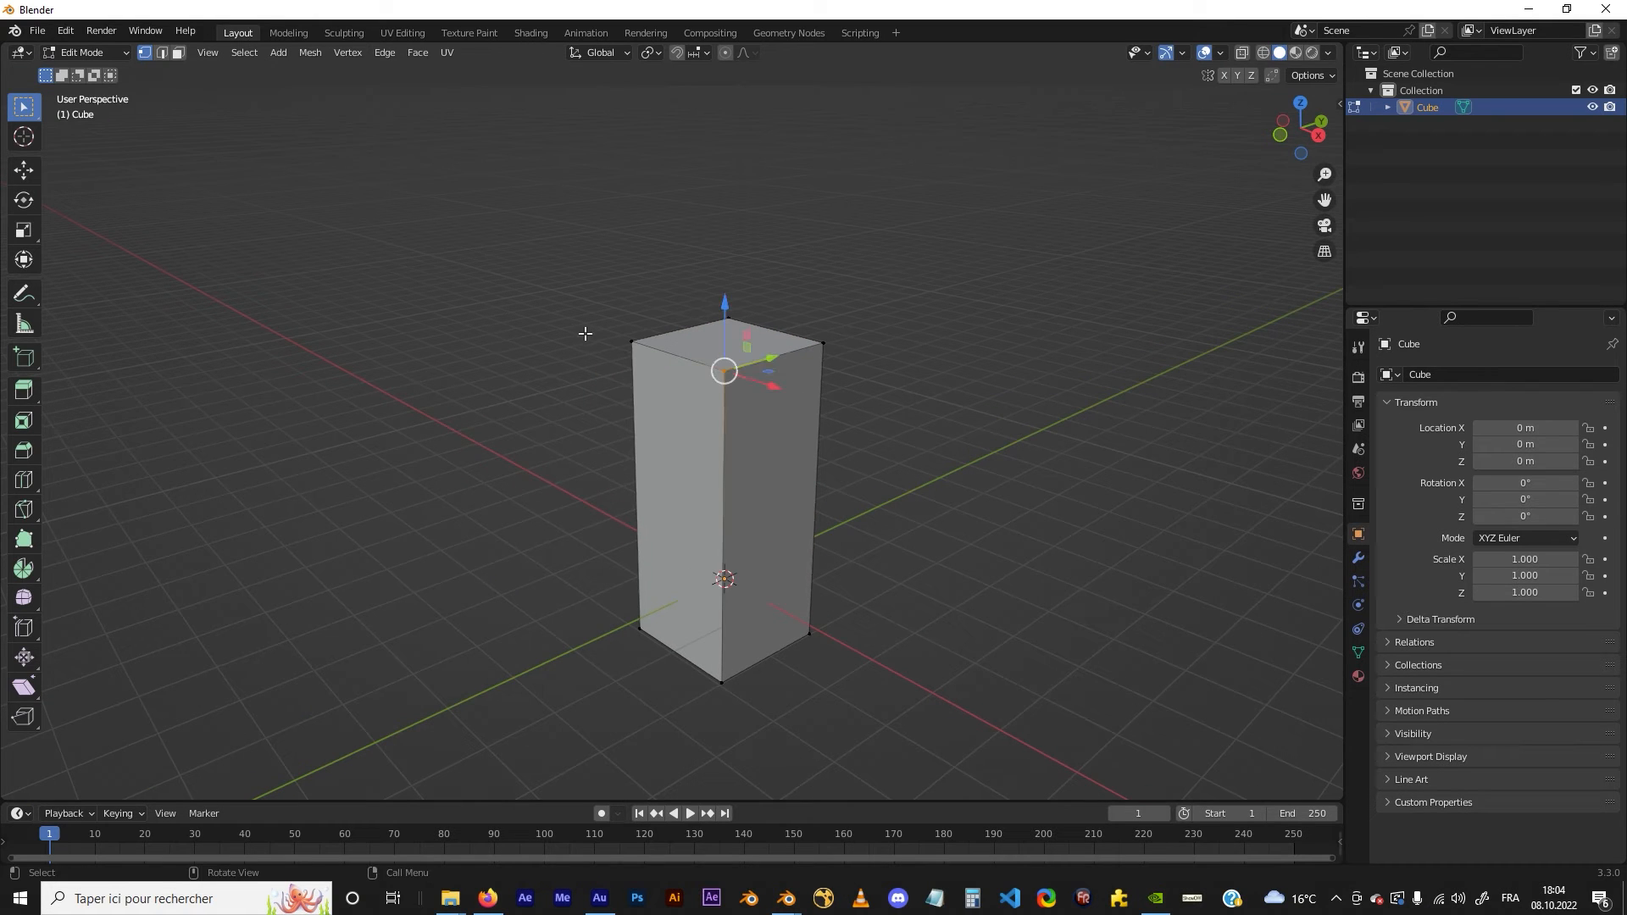
{"action": "left_click", "coordinate": [631, 340]}
{"action": "middle_click_drag", "start_coordinate": [631, 340], "coordinate": [823, 397]}
{"action": "scroll", "coordinate": [919, 407], "scroll_direction": "up", "scroll_amount": 1}
{"action": "scroll", "coordinate": [919, 406], "scroll_direction": "down", "scroll_amount": 2}
{"action": "key", "text": "alt+a"}
{"action": "scroll", "coordinate": [734, 429], "scroll_direction": "up", "scroll_amount": 1}
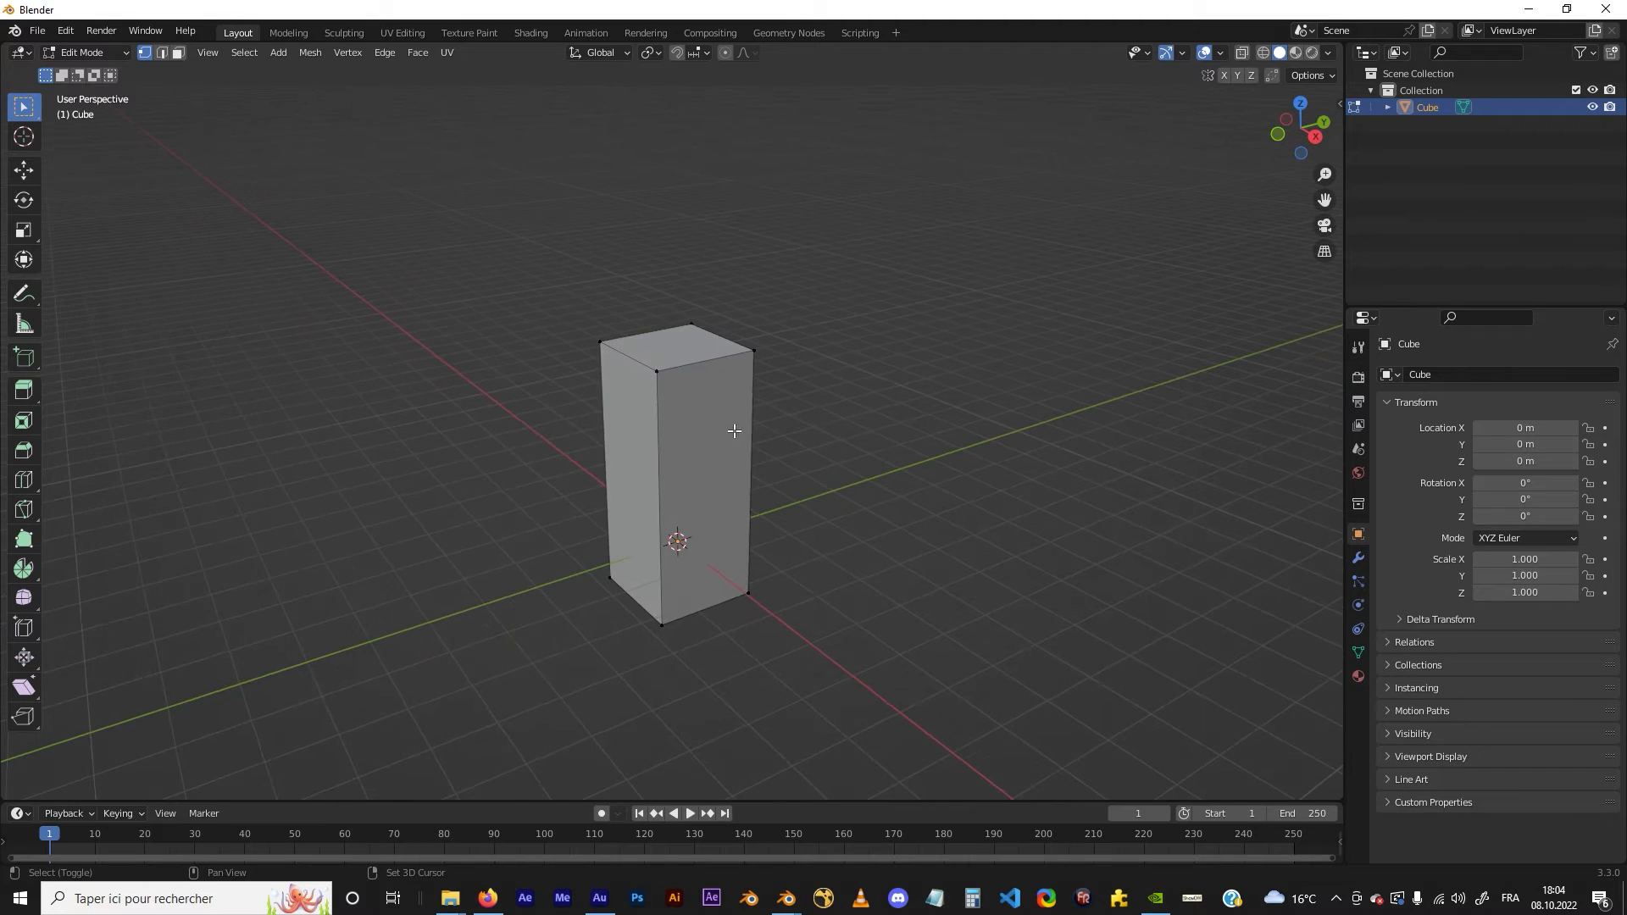
Select the block's four top vertices and lower them along the Z axis with the gizmo
{"action": "left_click_drag", "start_coordinate": [498, 270], "coordinate": [884, 432]}
{"action": "scroll", "coordinate": [837, 417], "scroll_direction": "up", "scroll_amount": 1}
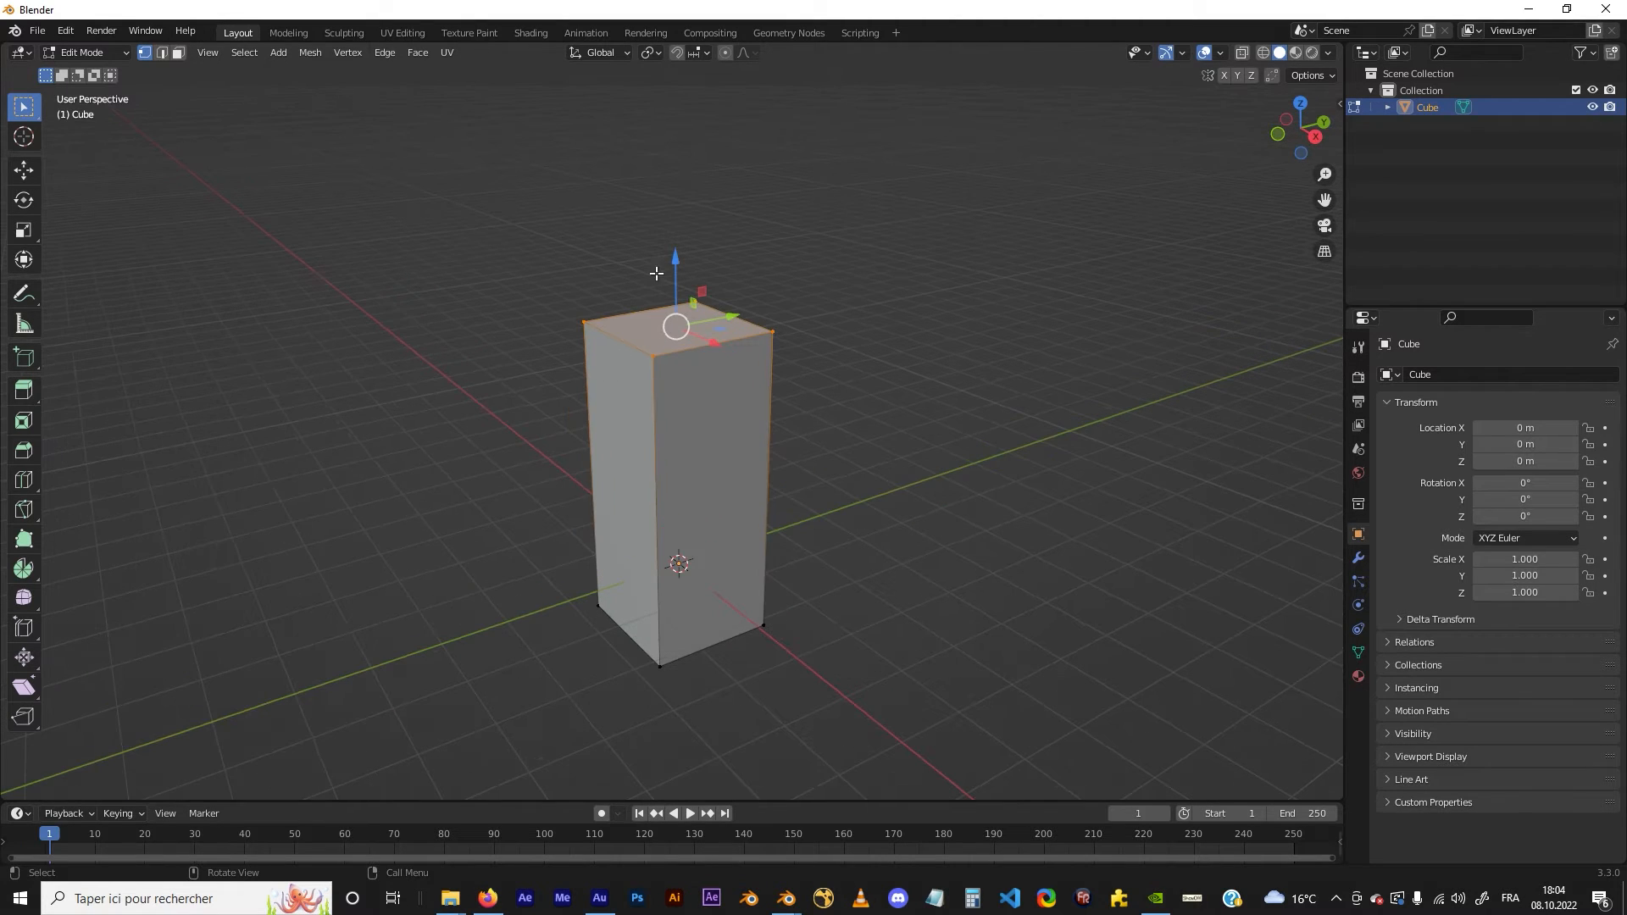
{"action": "left_click_drag", "start_coordinate": [675, 263], "coordinate": [675, 330]}
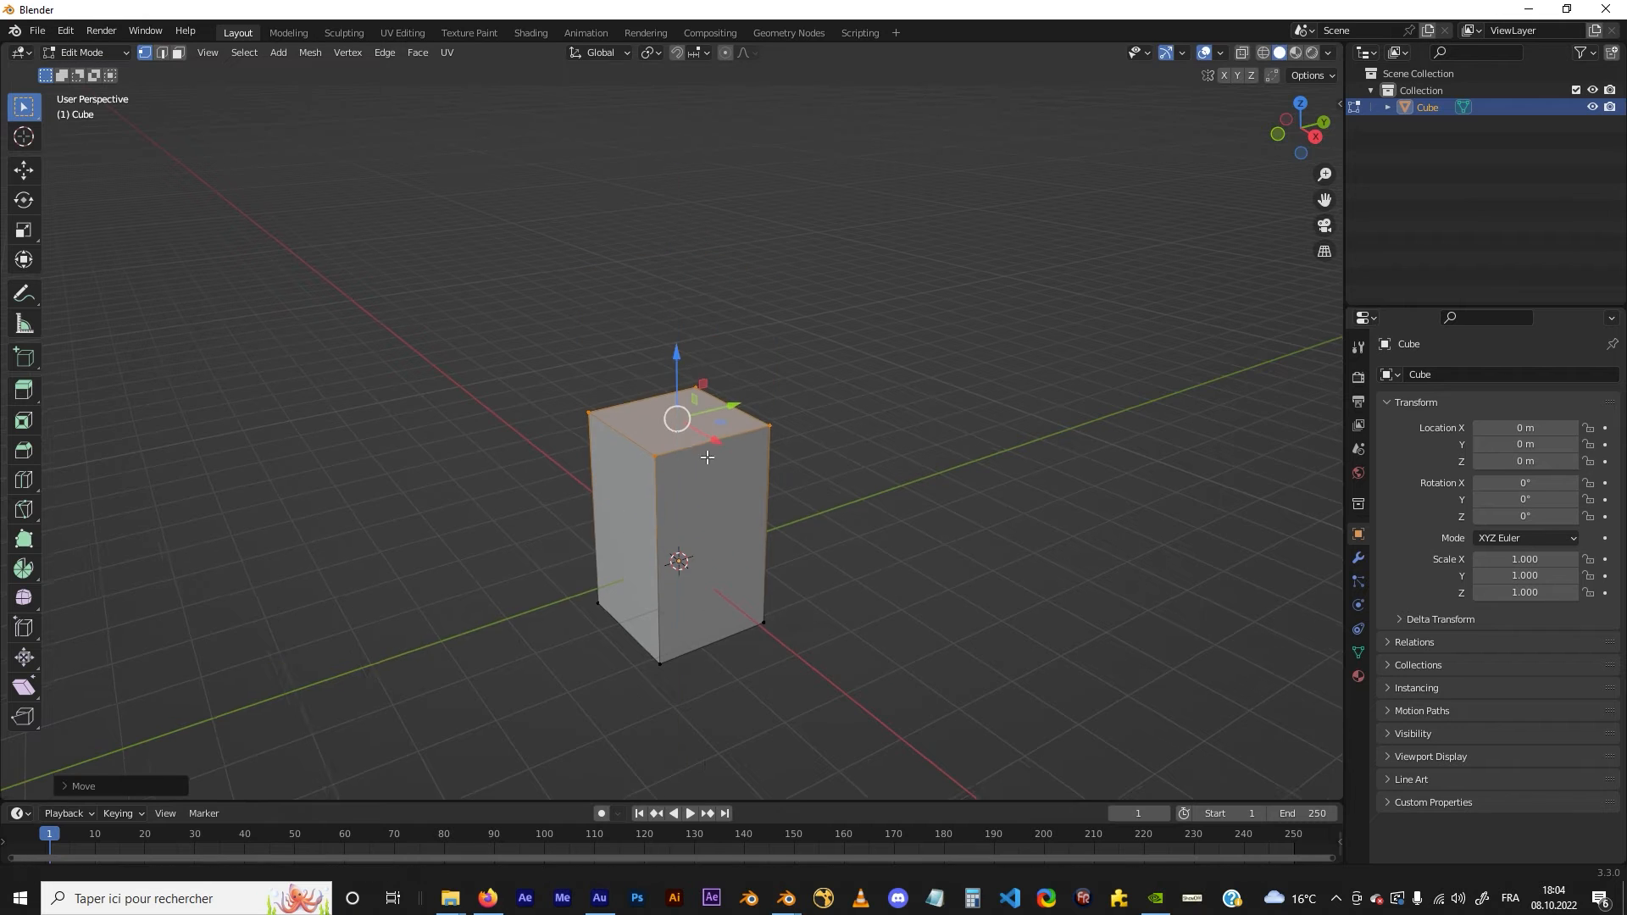
Inset the block's top face by about 0.41 m and extrude the inner face upward into a narrower block
{"action": "middle_click_drag", "start_coordinate": [676, 331], "coordinate": [734, 419]}
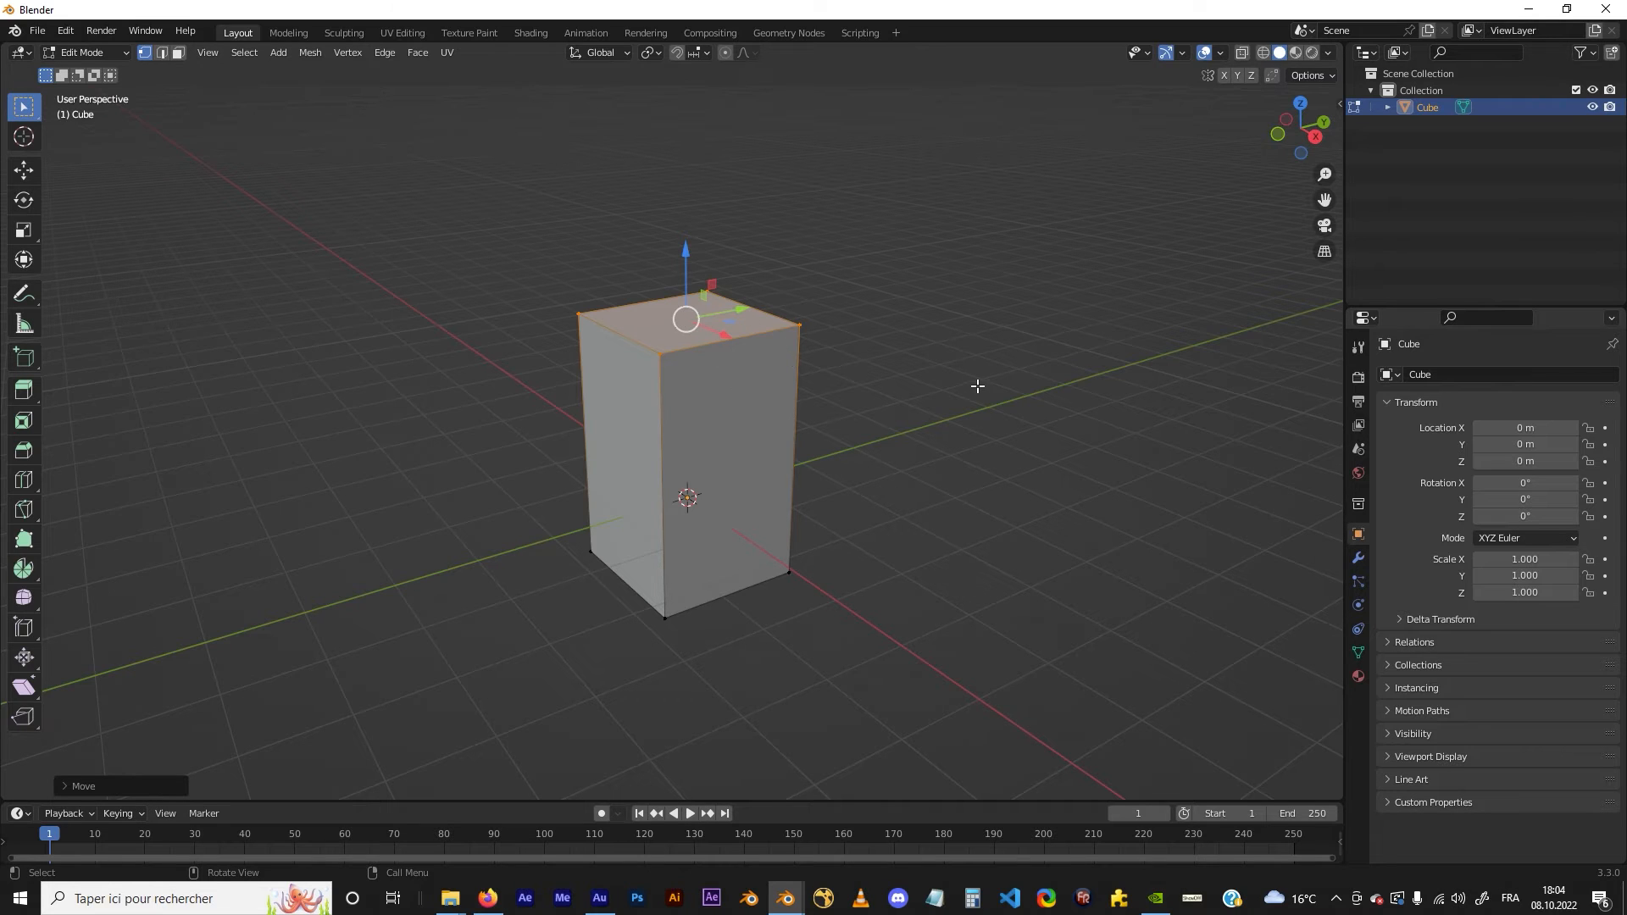
{"action": "key", "text": "i"}
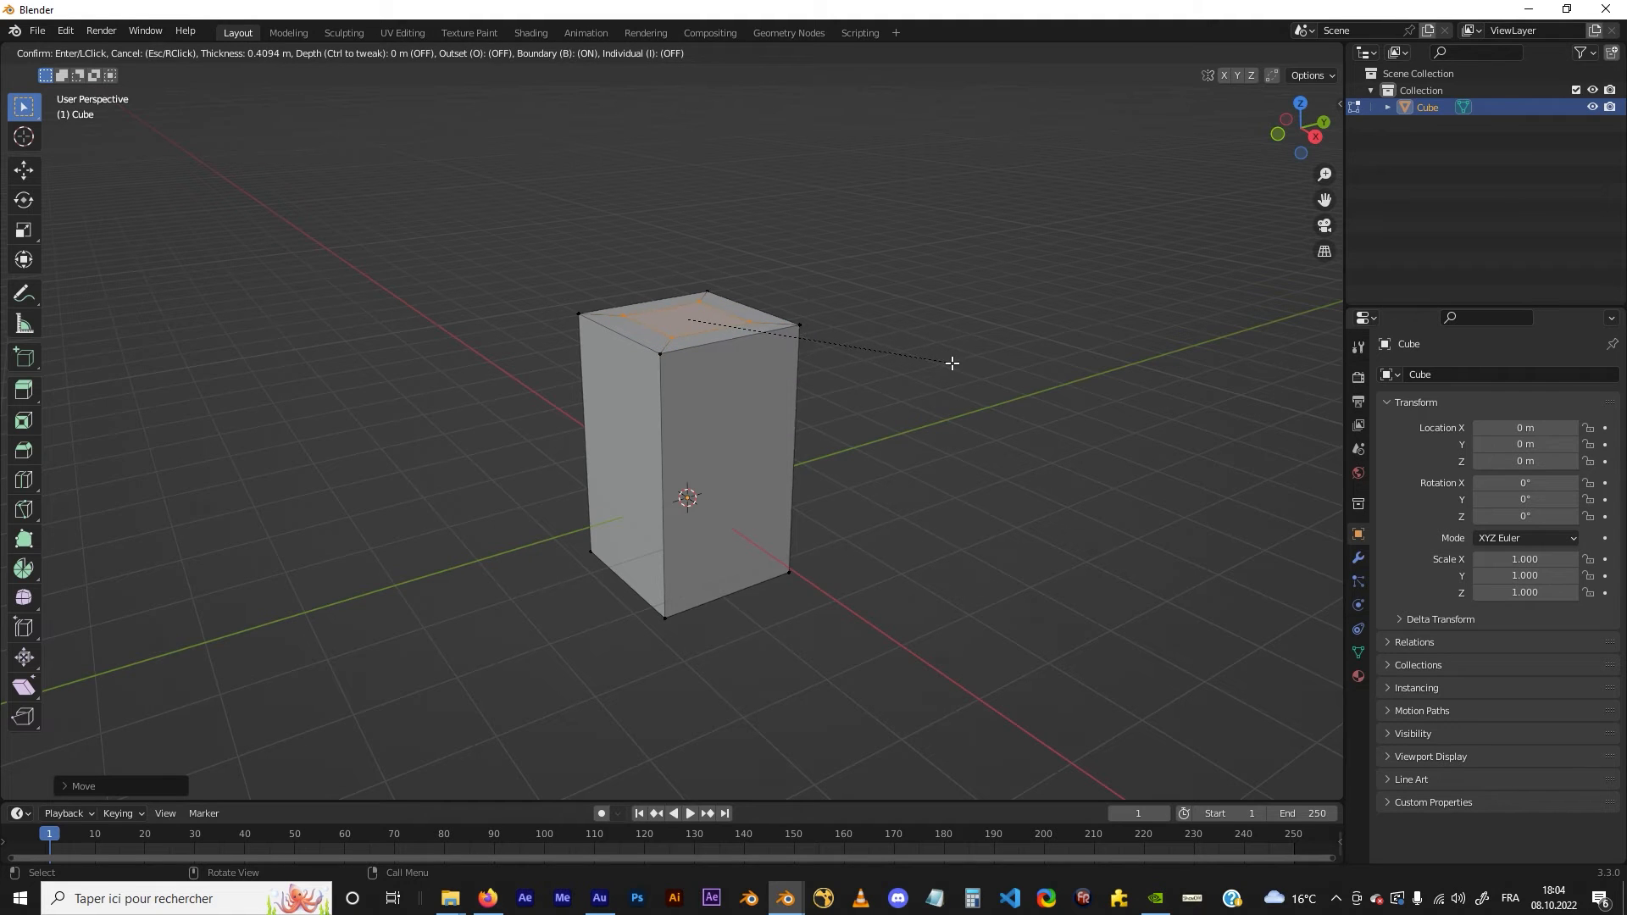
{"action": "left_click", "coordinate": [953, 362]}
{"action": "key", "text": "e"}
{"action": "left_click", "coordinate": [952, 237]}
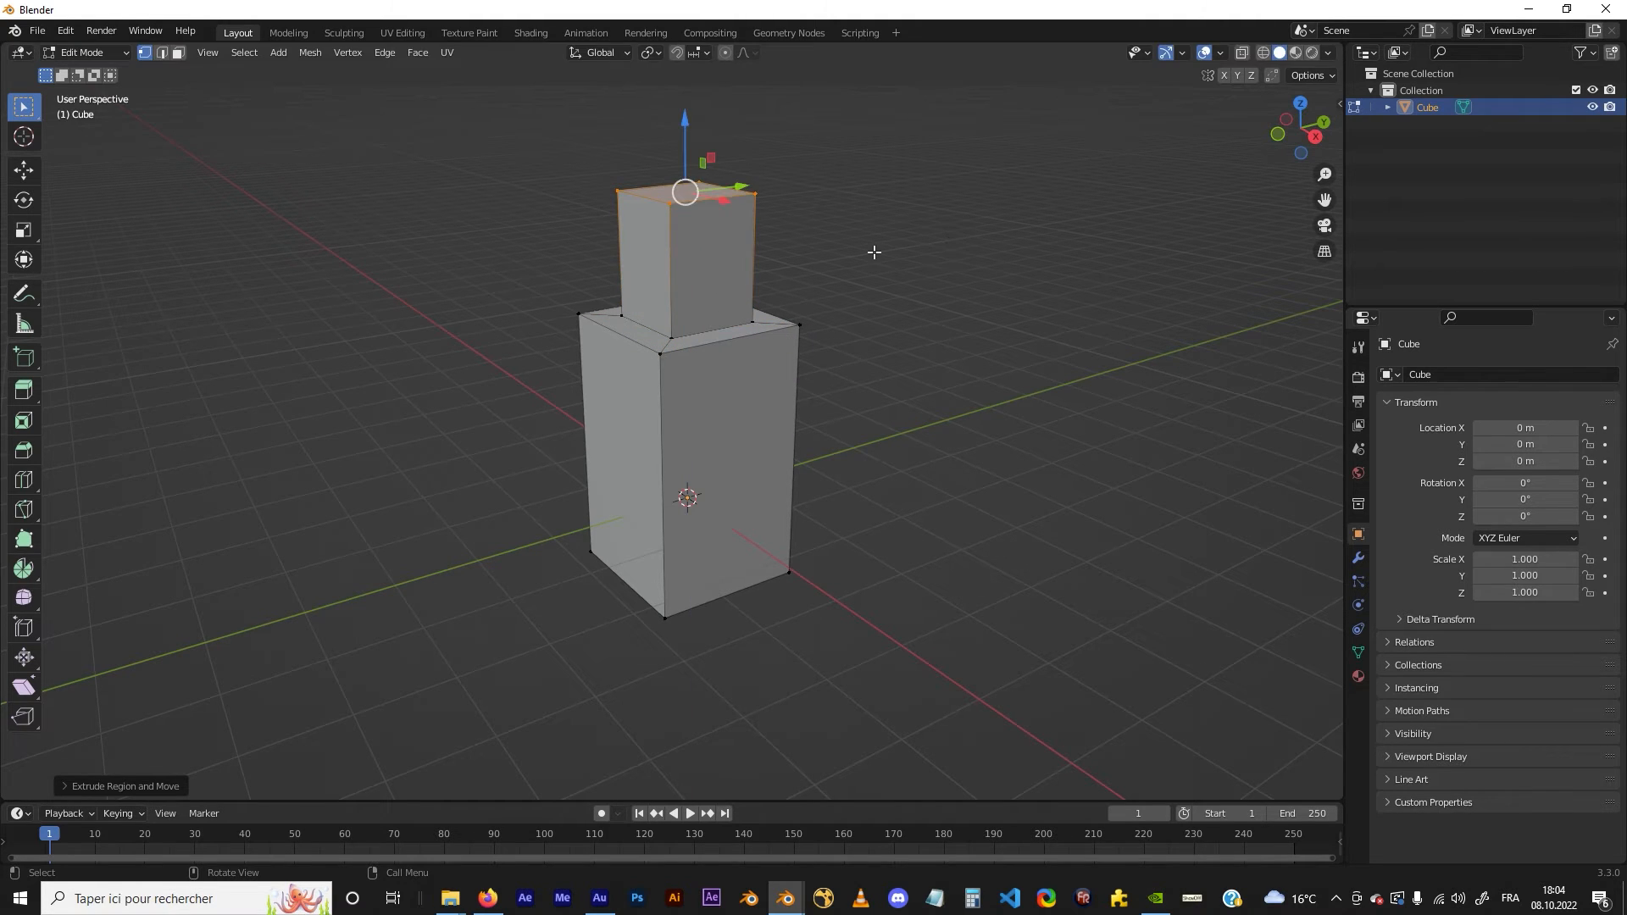
{"action": "middle_click_drag", "start_coordinate": [889, 268], "coordinate": [717, 343]}
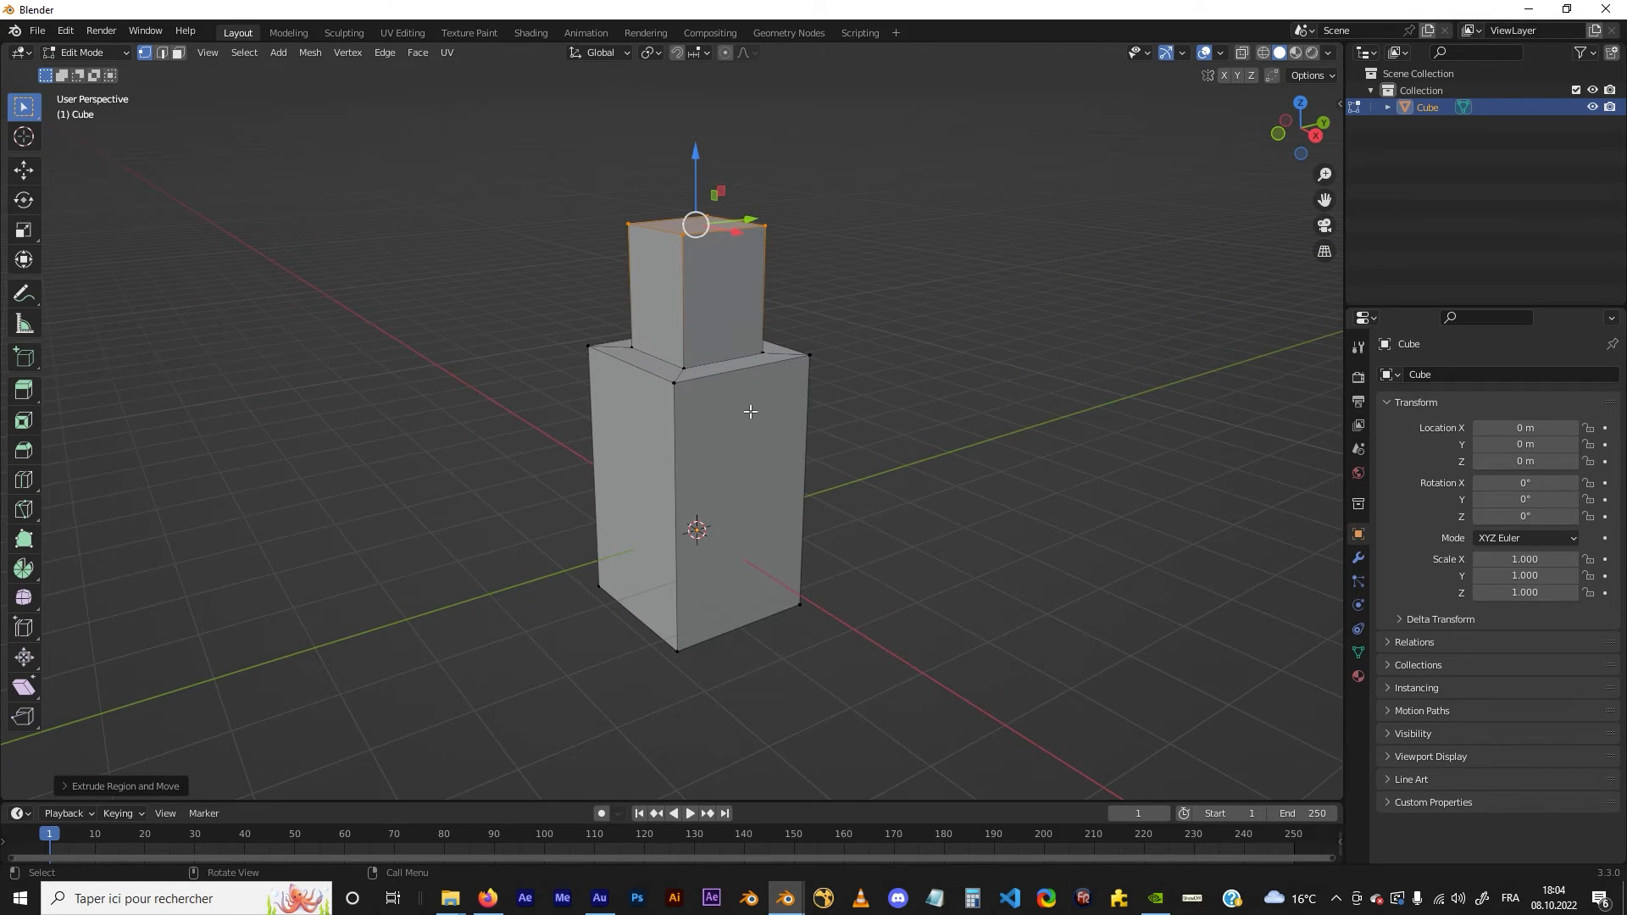
{"action": "middle_click_drag", "start_coordinate": [750, 411], "coordinate": [799, 365], "text": "shift"}
{"action": "scroll", "coordinate": [799, 366], "scroll_direction": "up", "scroll_amount": 2}
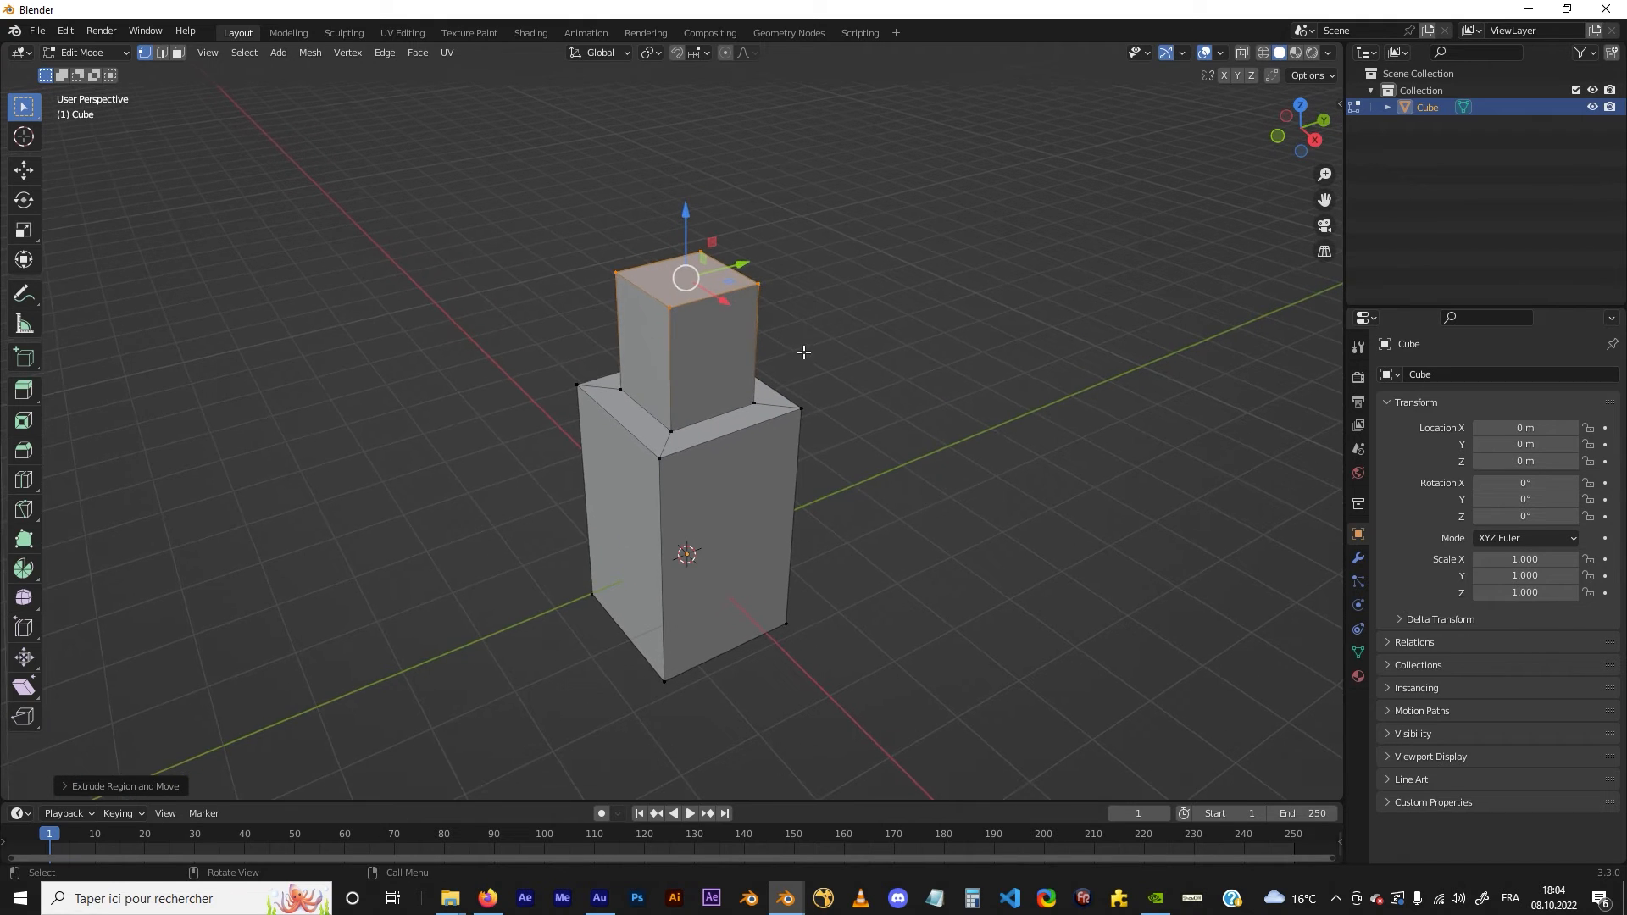
{"action": "scroll", "coordinate": [764, 350], "scroll_direction": "down", "scroll_amount": 1}
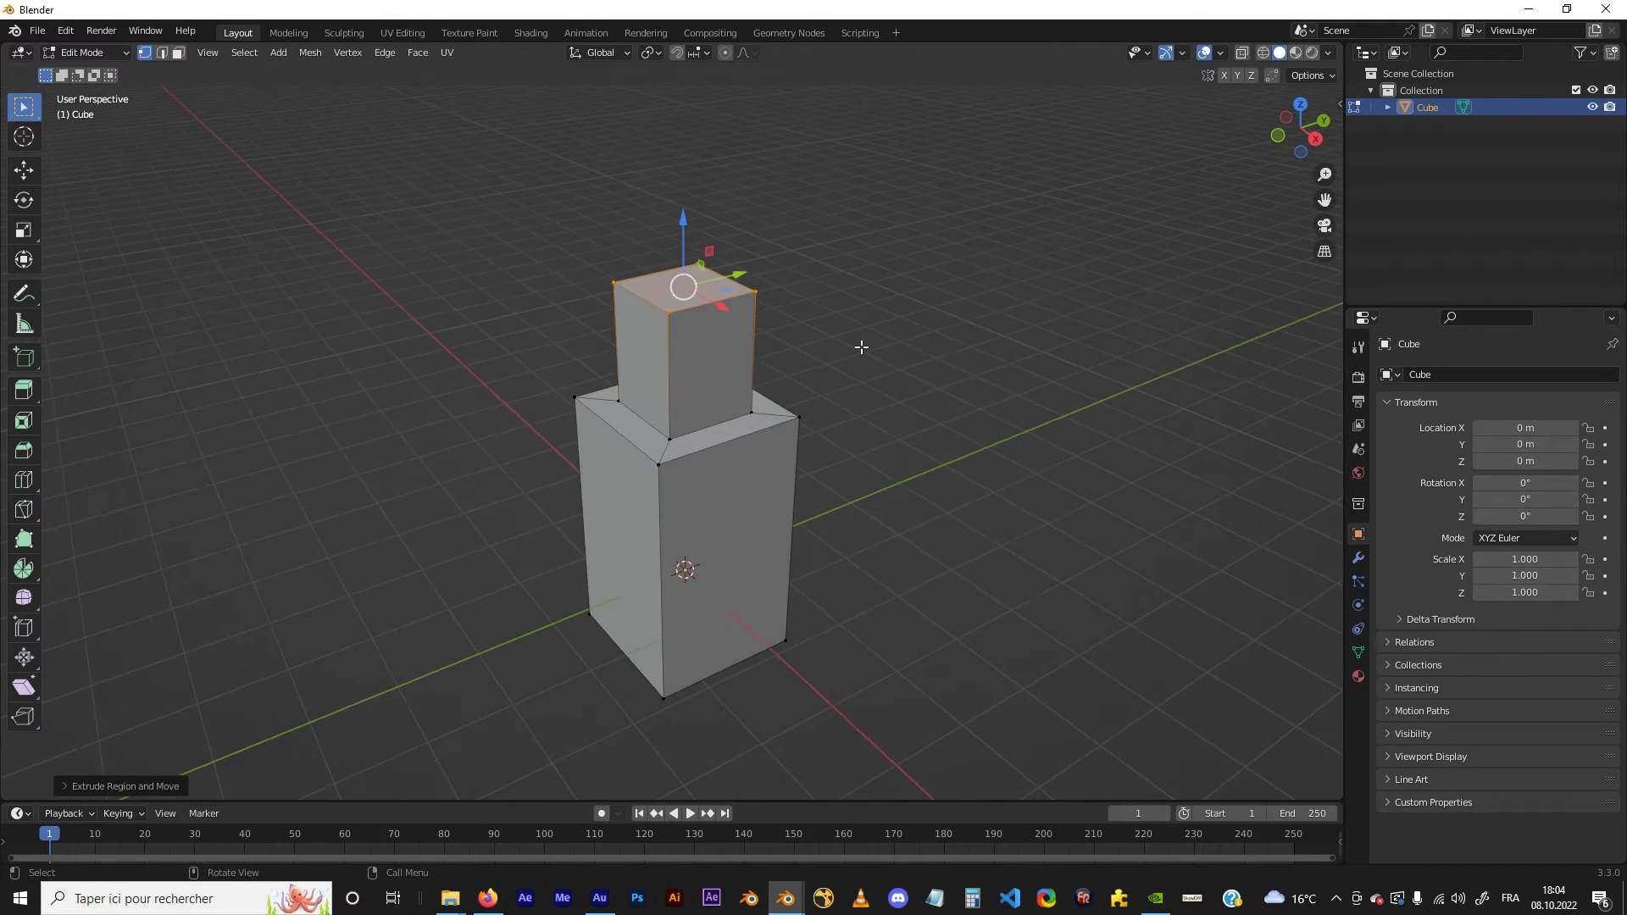
{"action": "scroll", "coordinate": [681, 313], "scroll_direction": "down", "scroll_amount": 1}
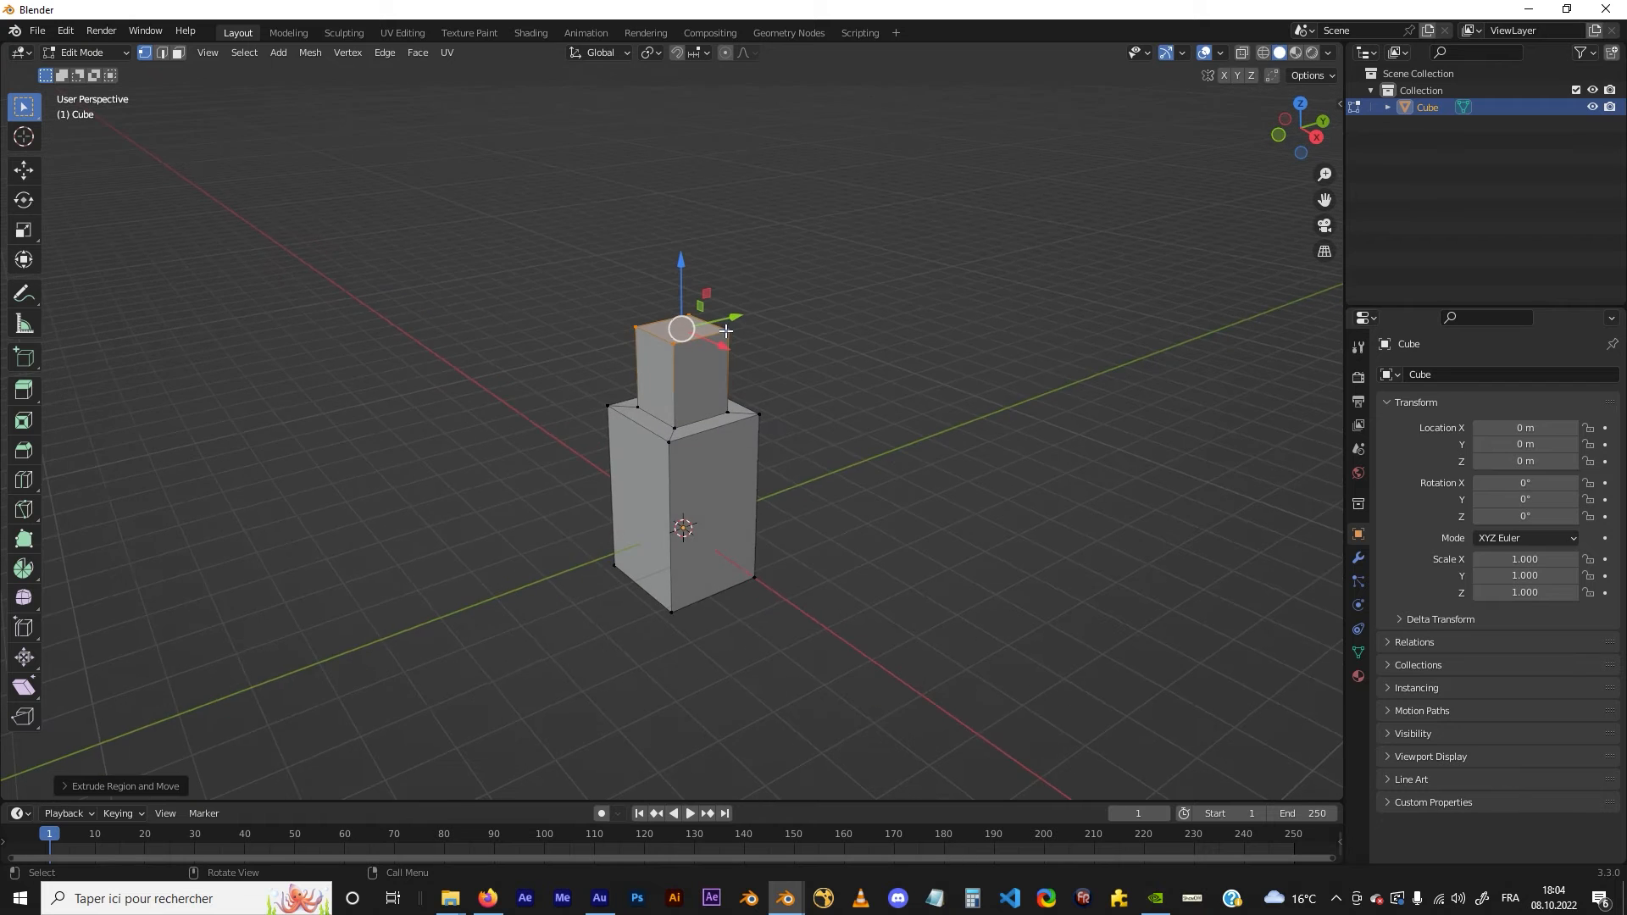
Inset the top face of the narrow upper block and scale the inner face outward past the block's sides
{"action": "scroll", "coordinate": [780, 350], "scroll_direction": "up", "scroll_amount": 1}
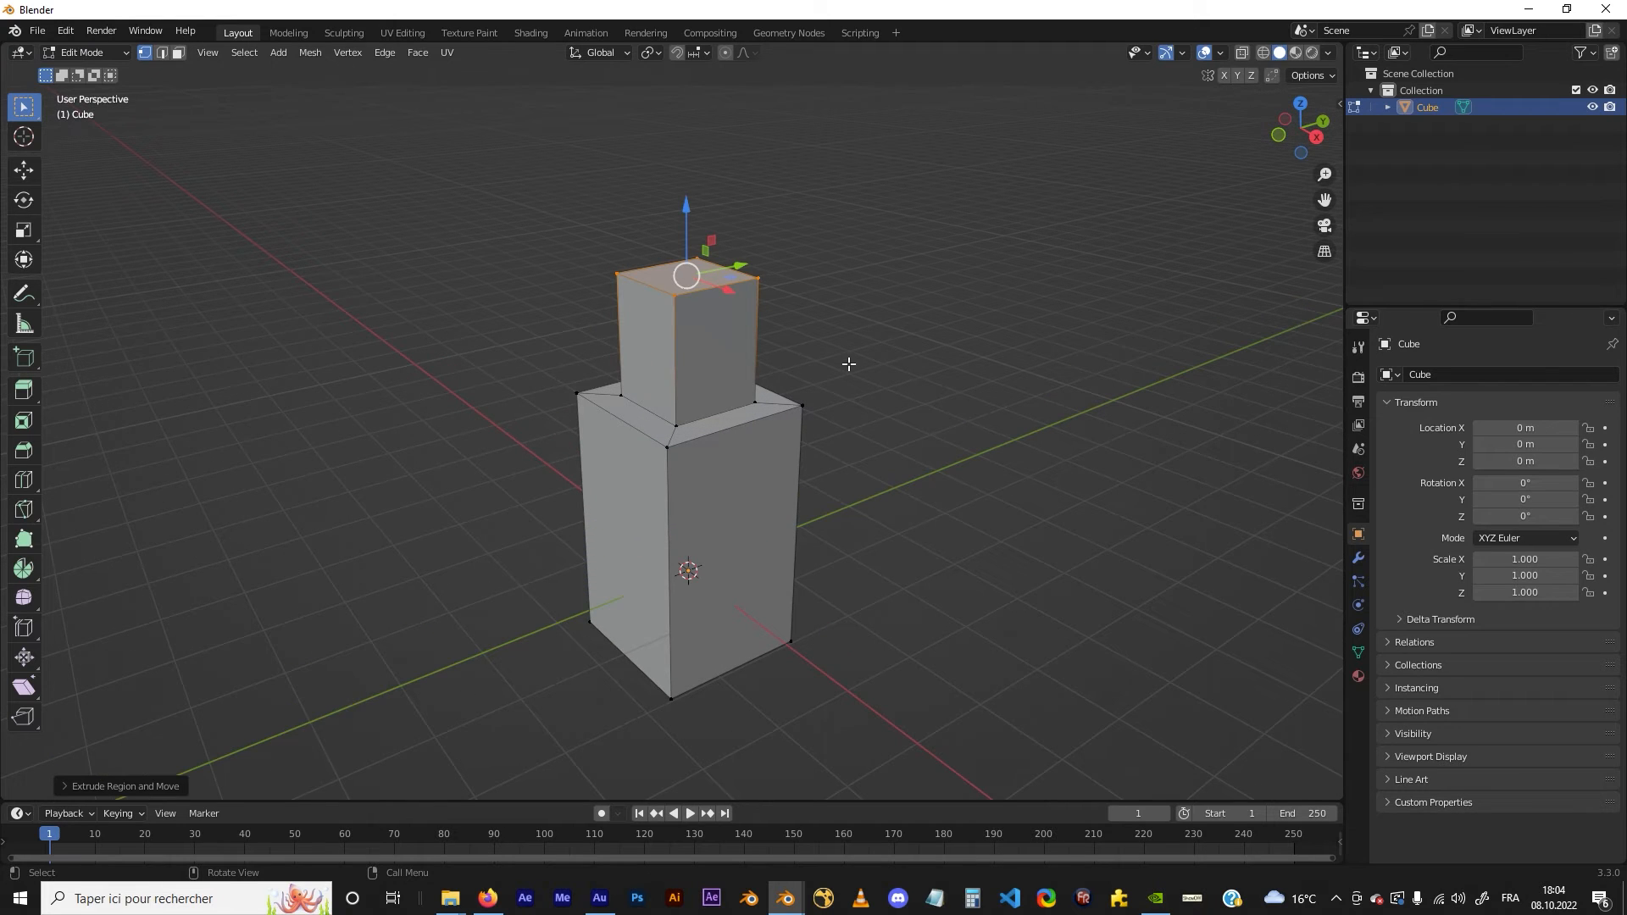
{"action": "key", "text": "i"}
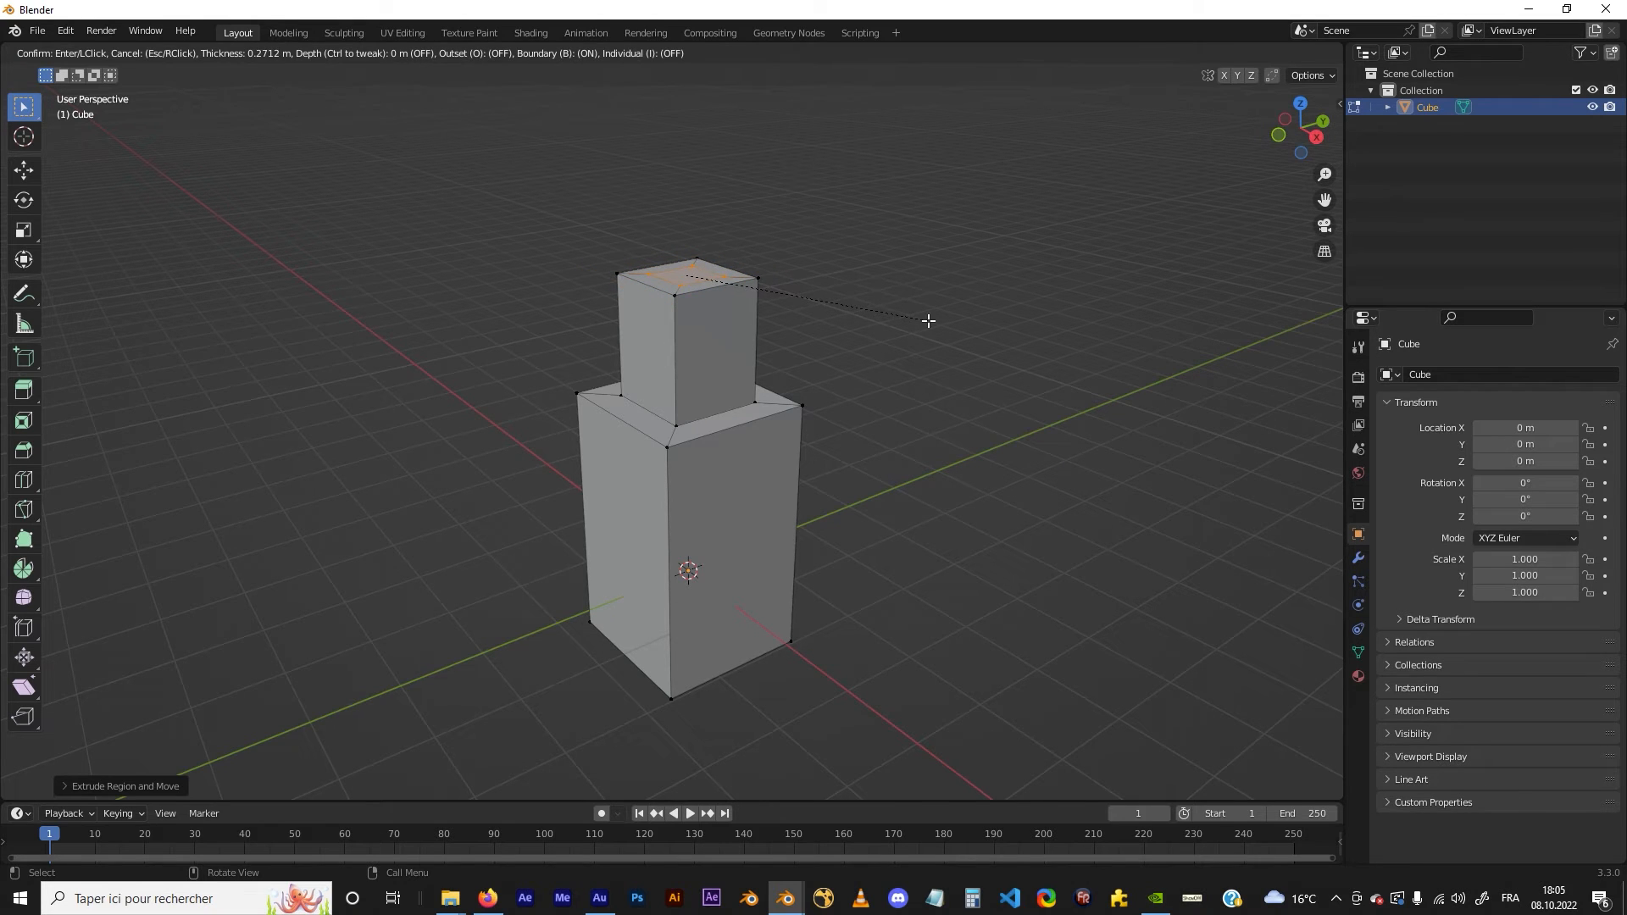
{"action": "left_click", "coordinate": [804, 268]}
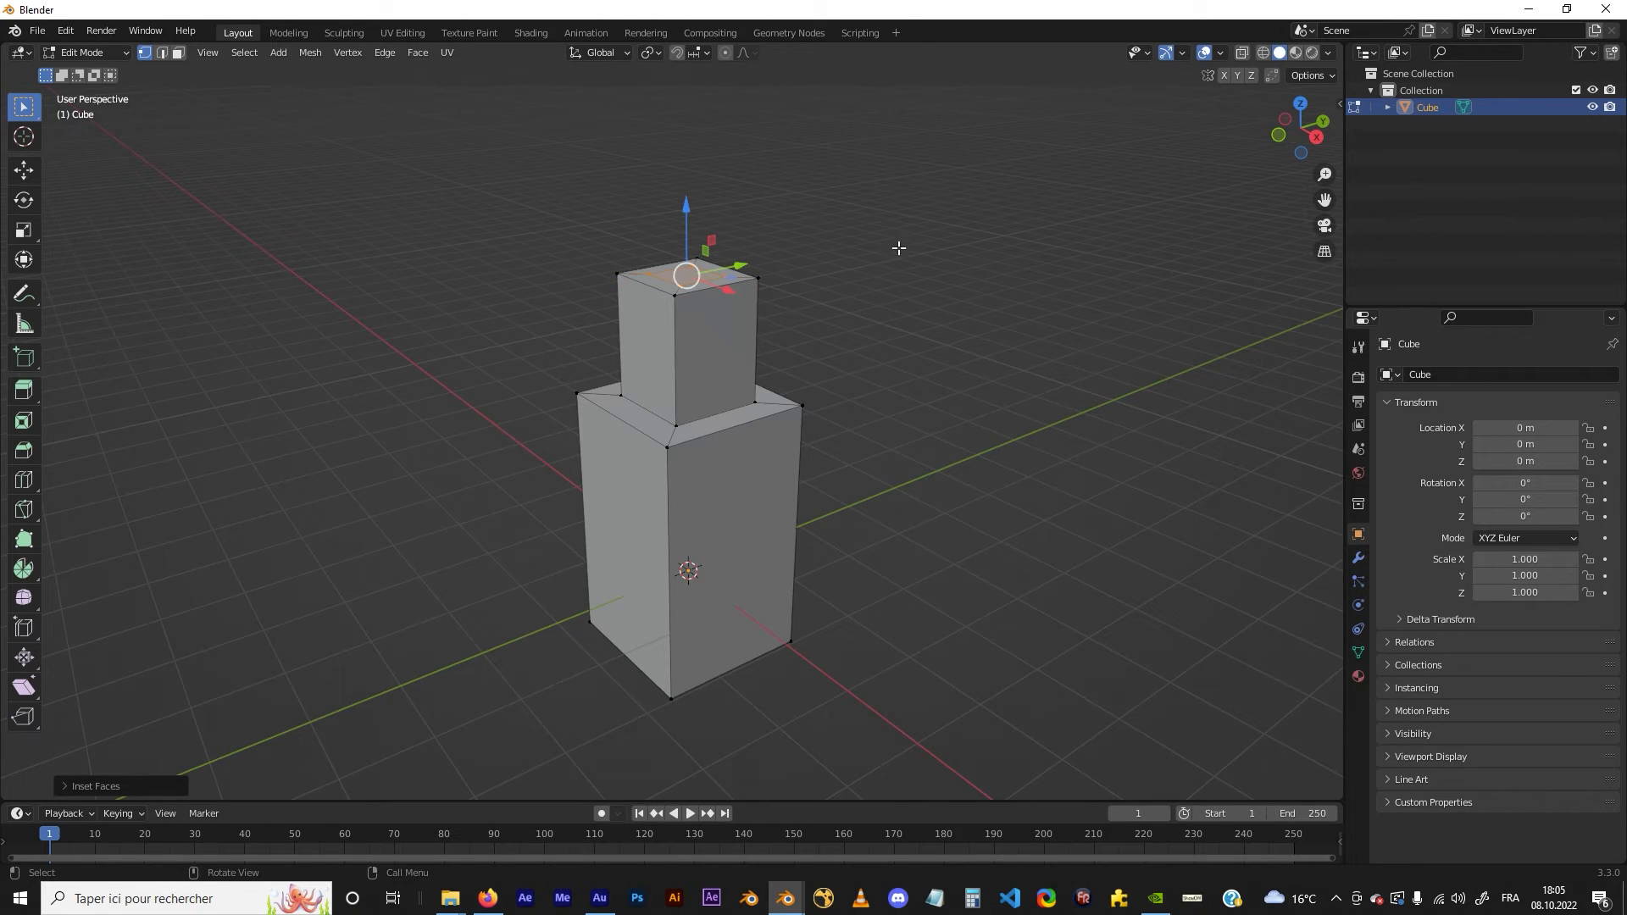
{"action": "key", "text": "s"}
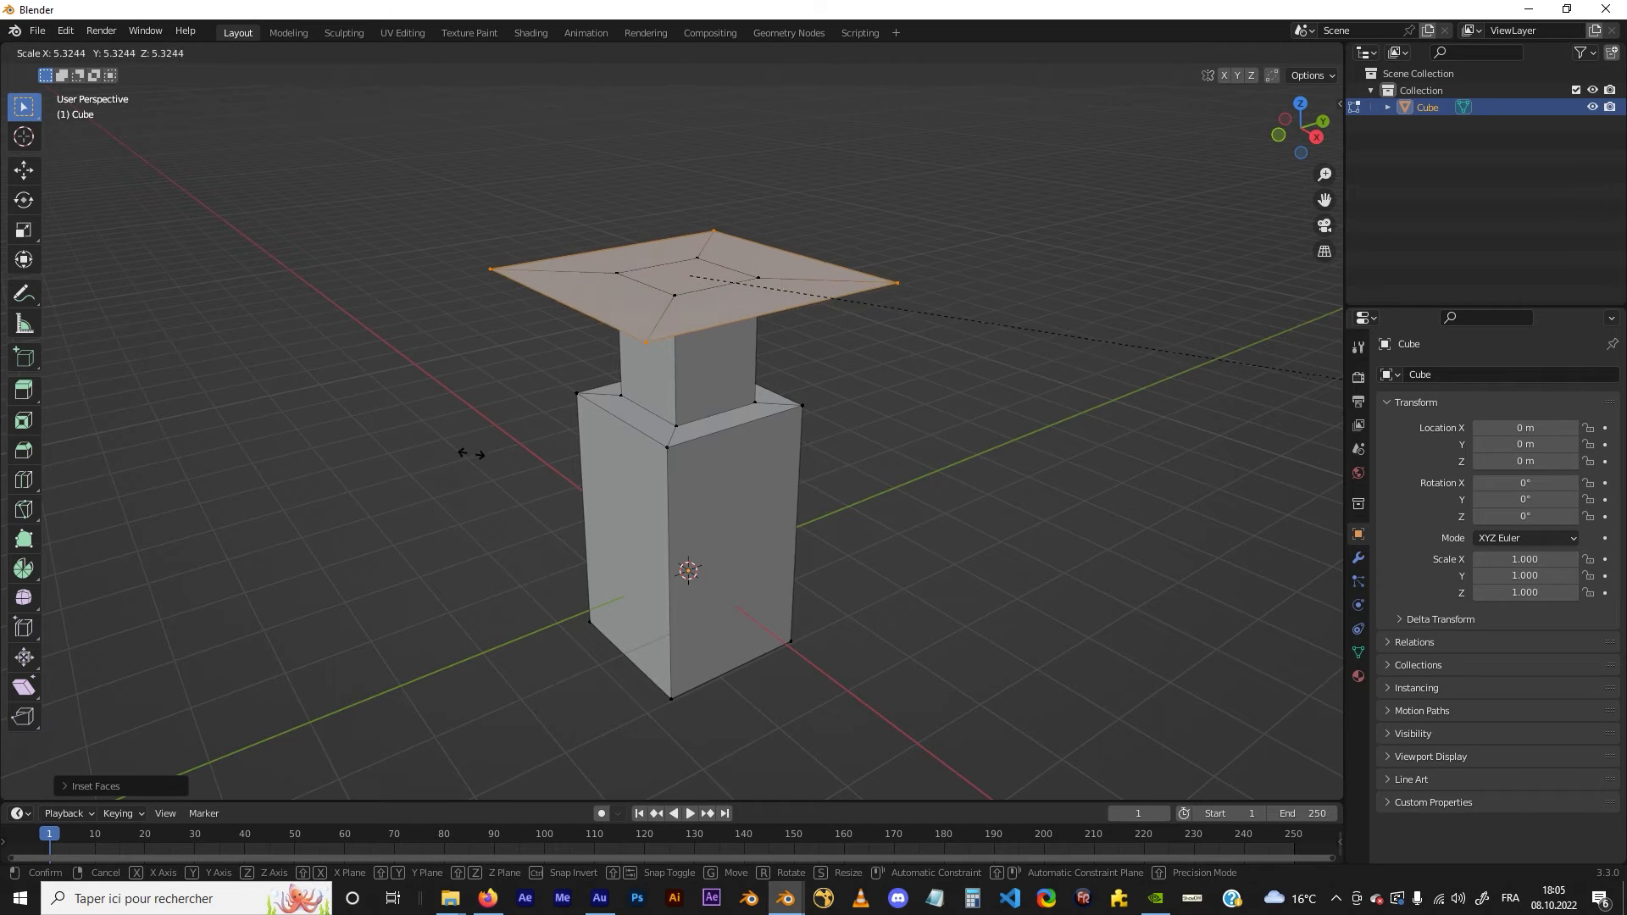
{"action": "left_click", "coordinate": [1329, 305]}
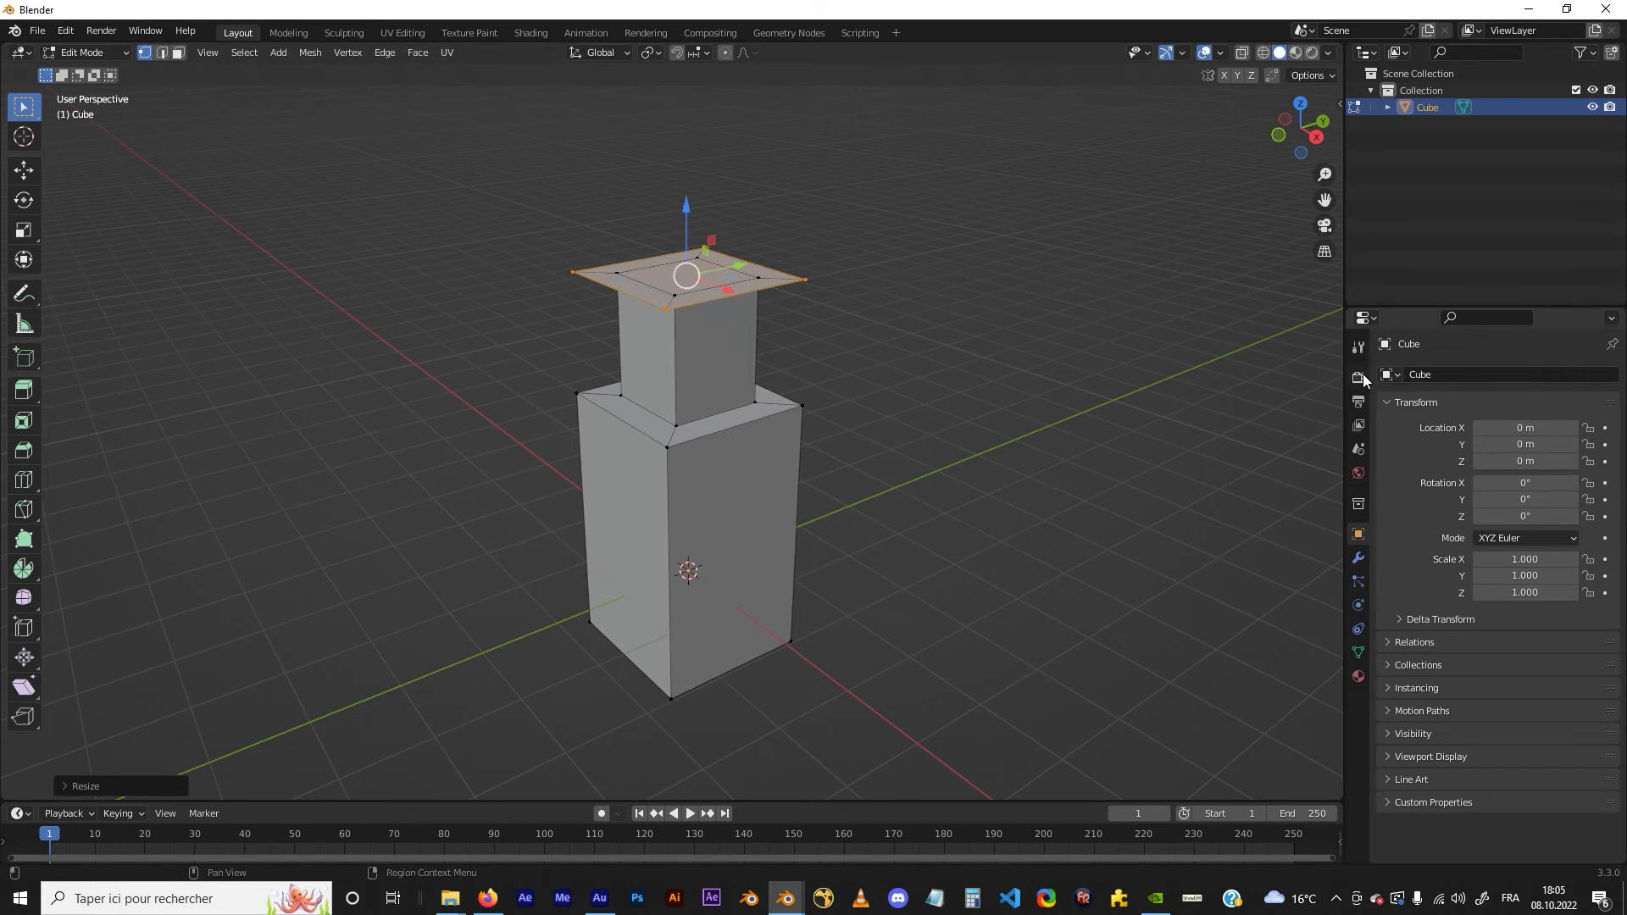
Try the move, scale, rotate and trackball rotation transforms on the widened top face
{"action": "key", "text": "g"}
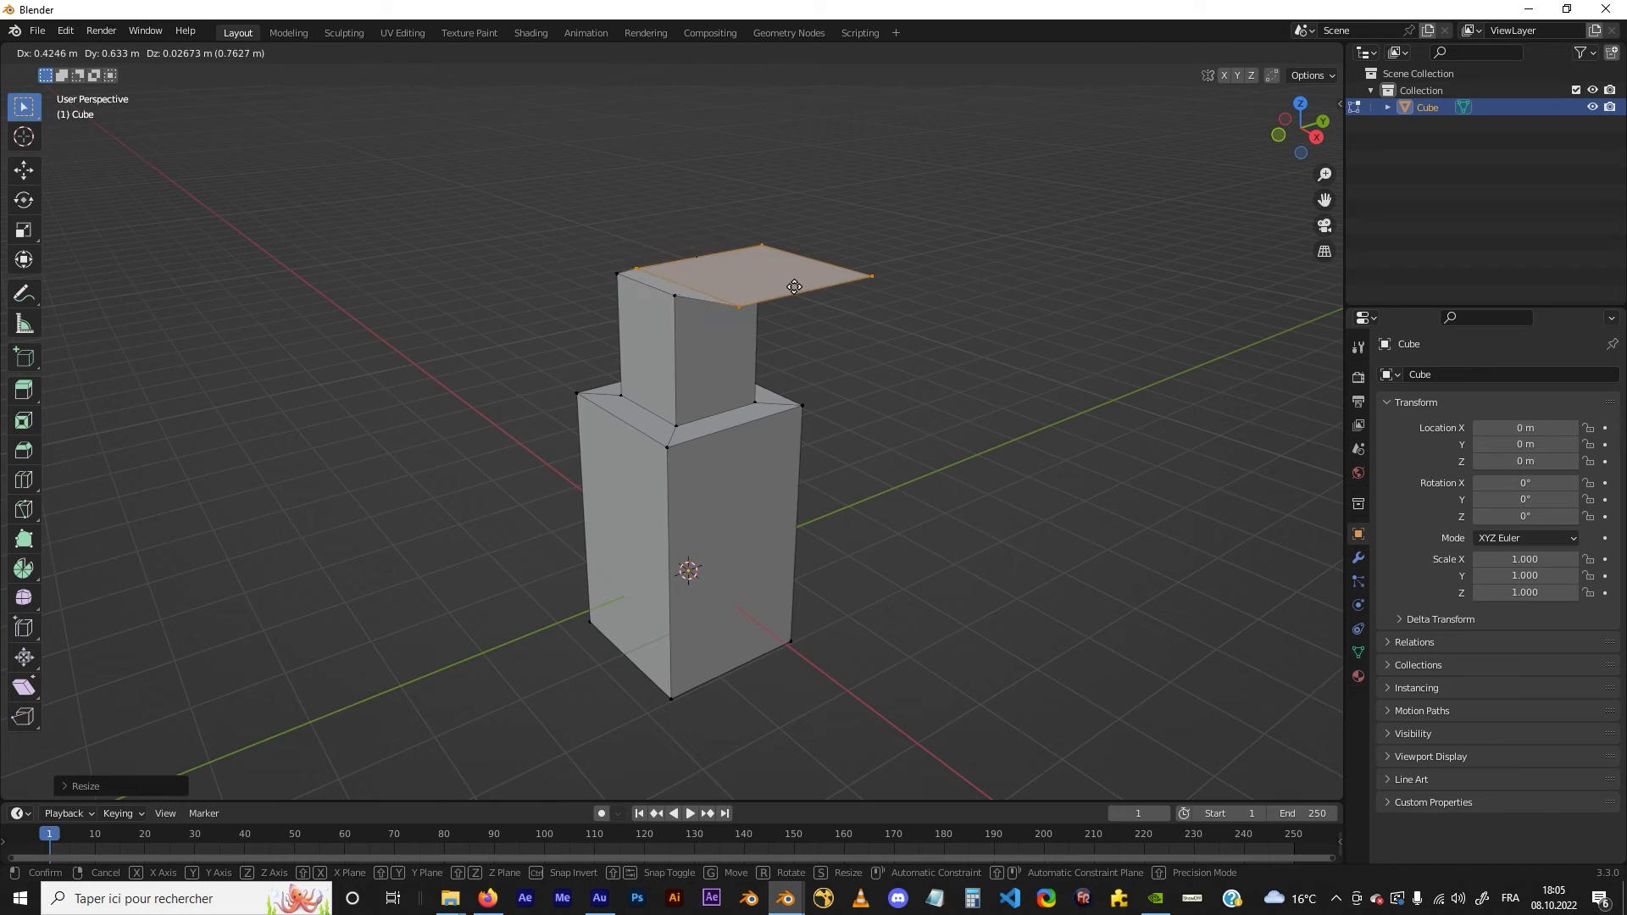
{"action": "key", "text": "Escape"}
{"action": "key", "text": "s"}
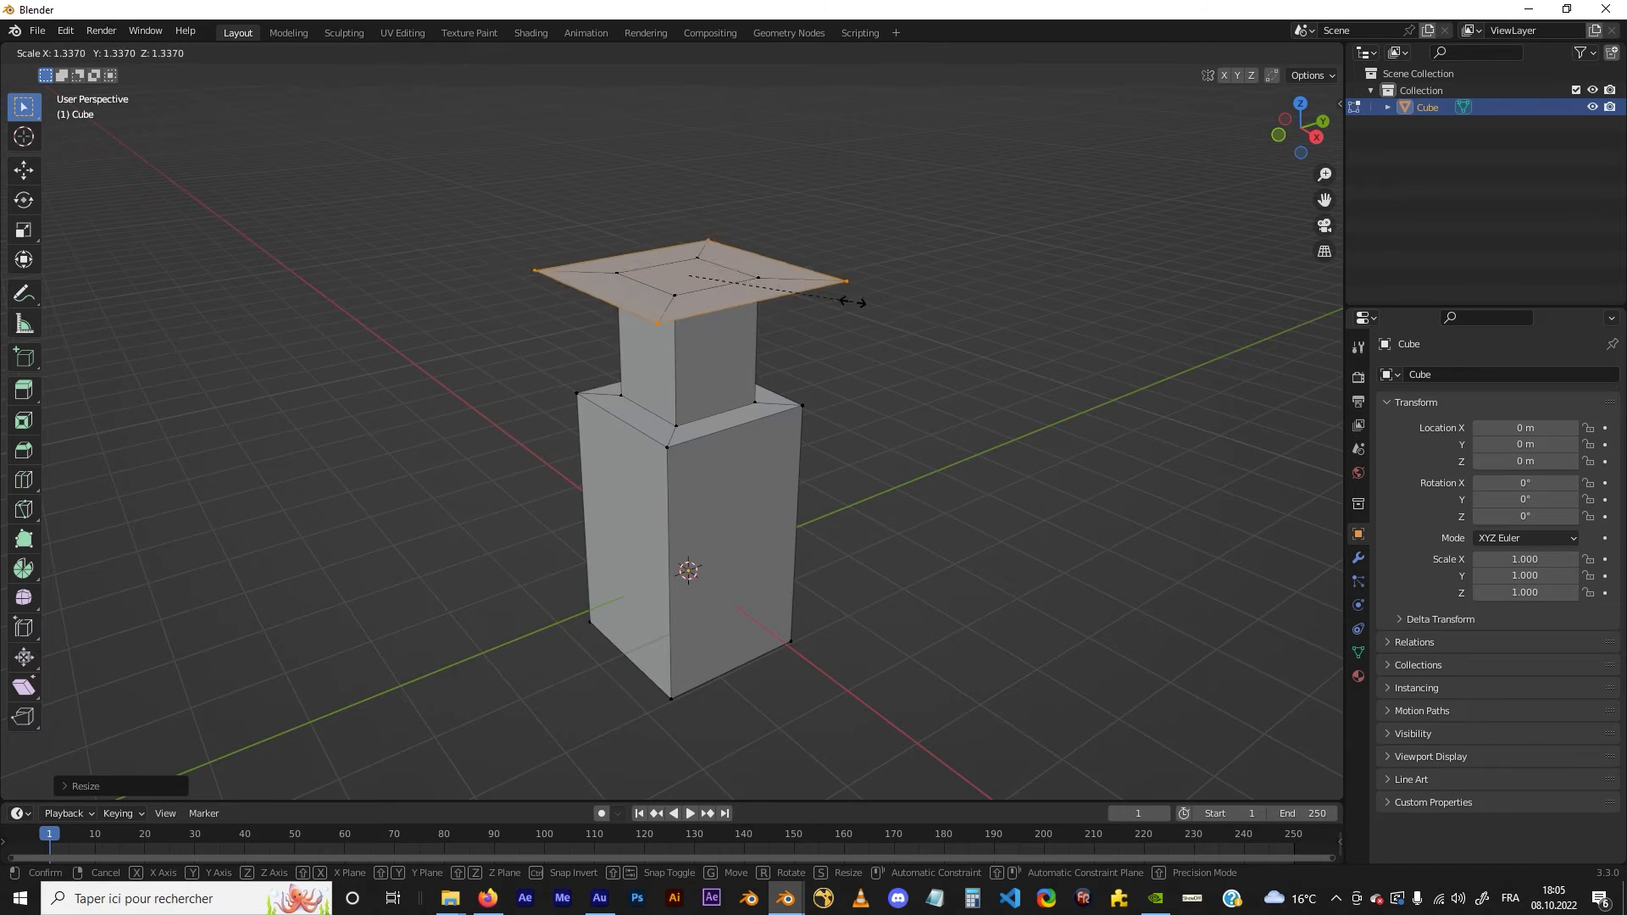
{"action": "key", "text": "Escape"}
{"action": "key", "text": "r"}
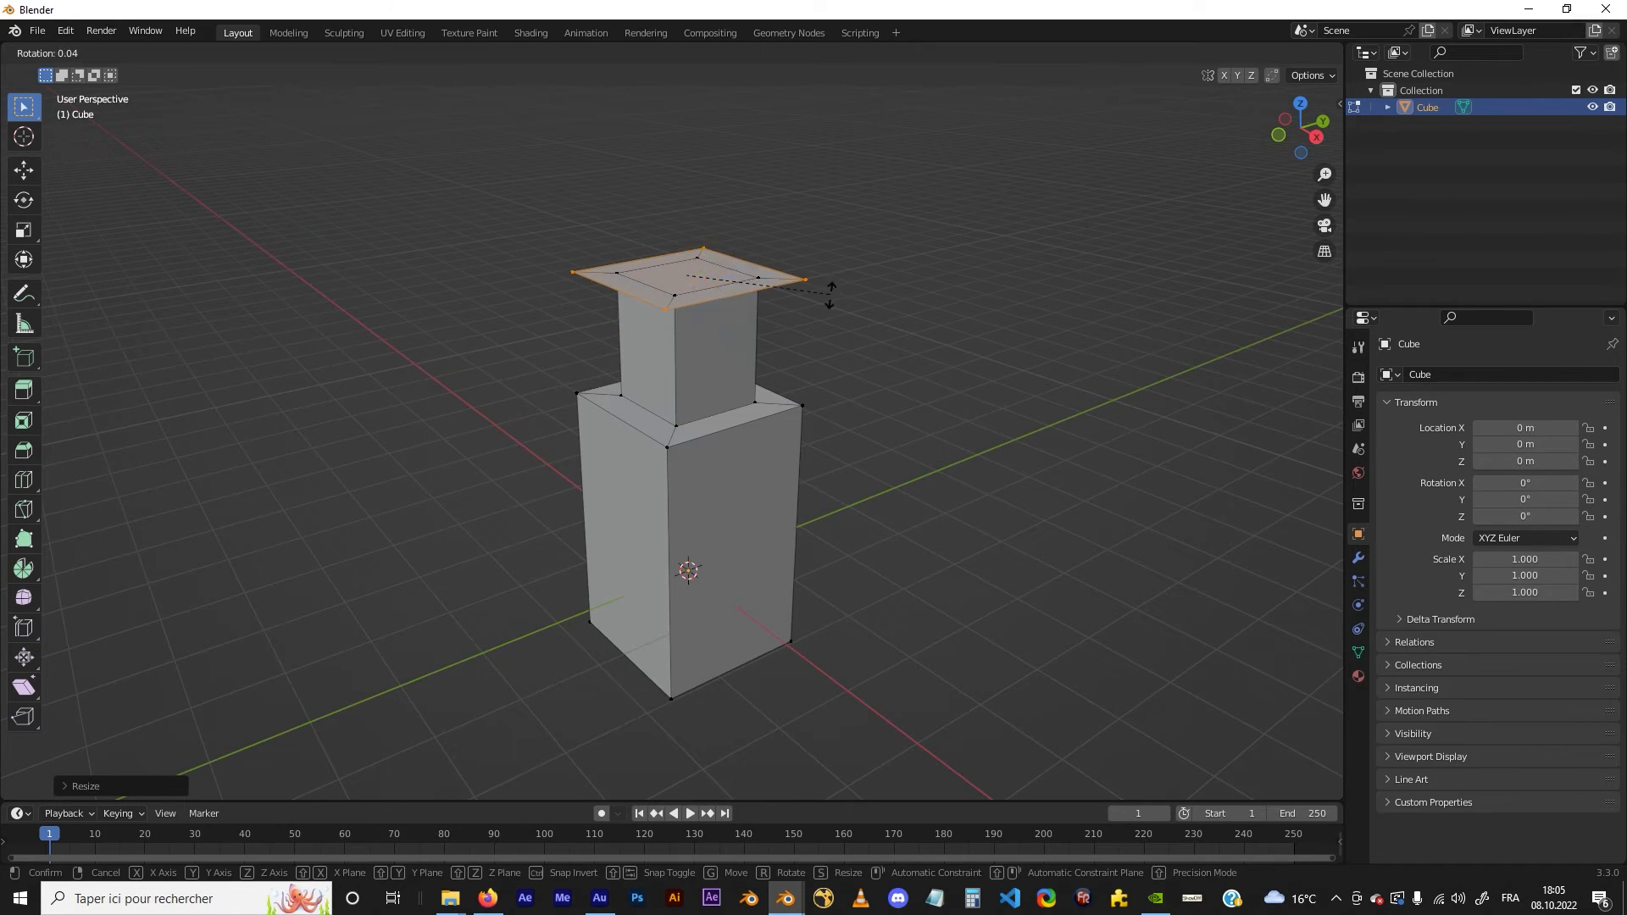
{"action": "key", "text": "r"}
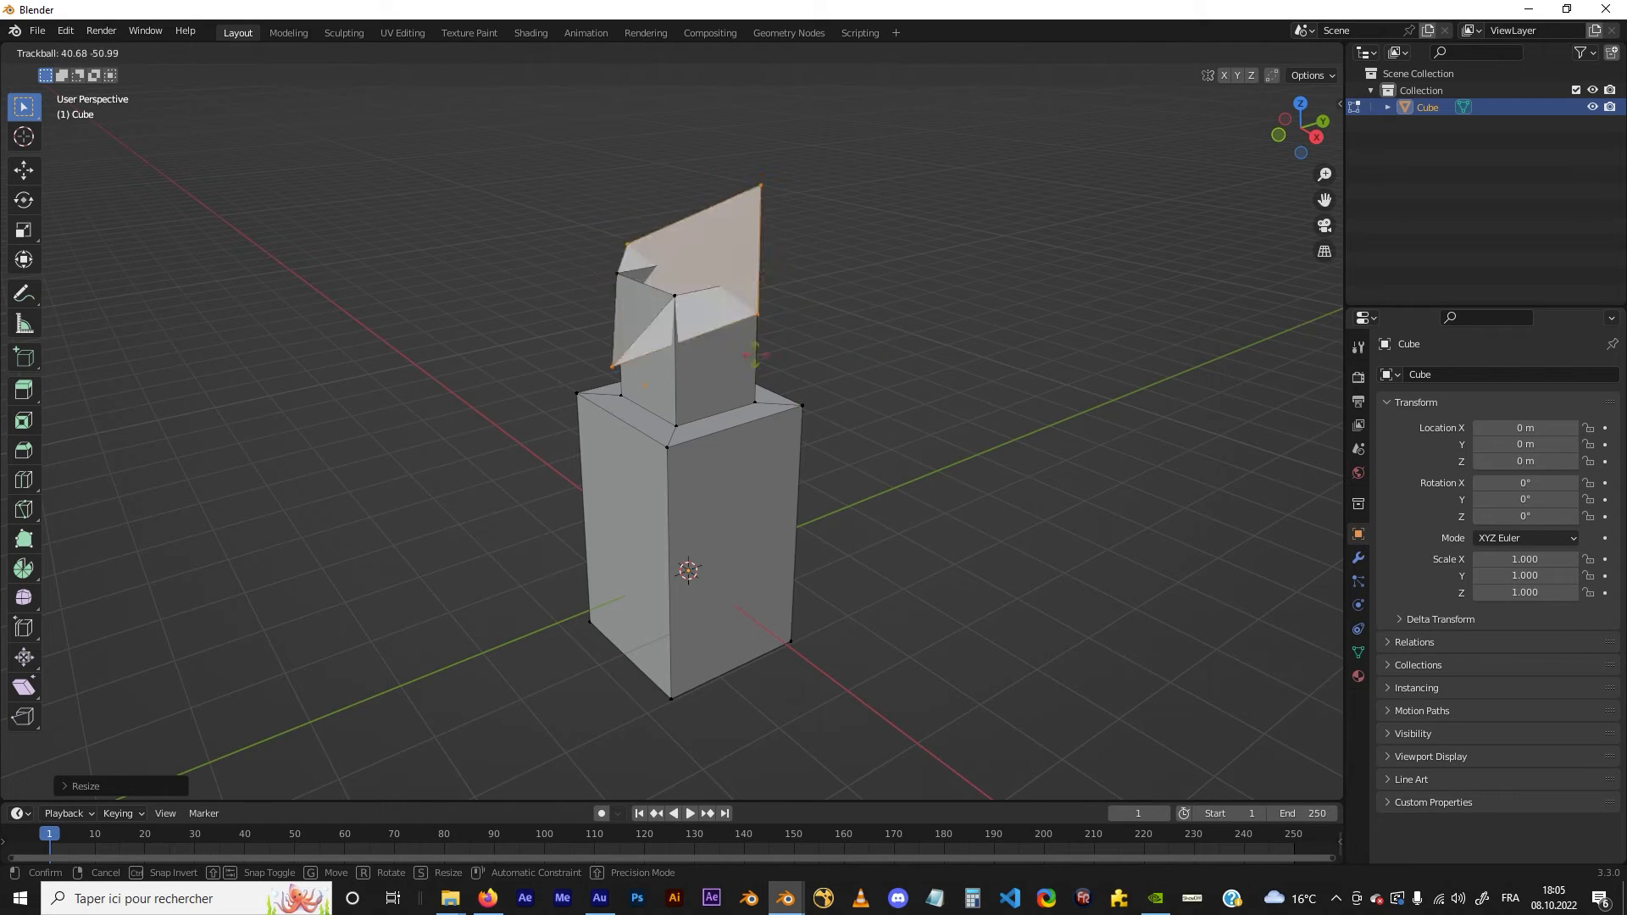
{"action": "key", "text": "r"}
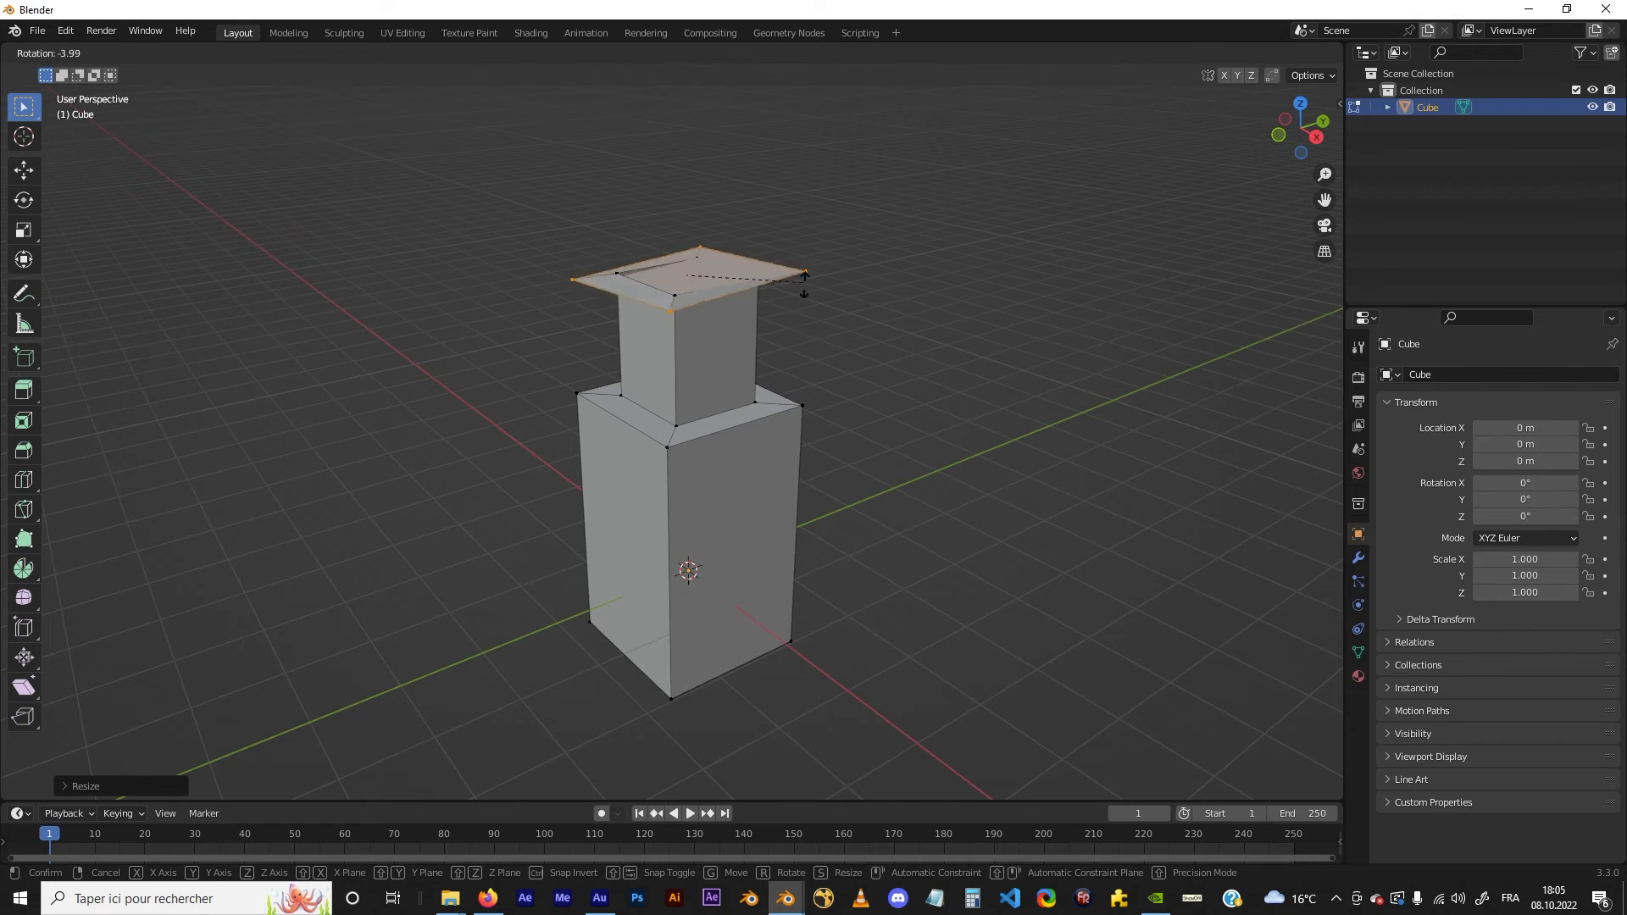
{"action": "right_click", "coordinate": [786, 284]}
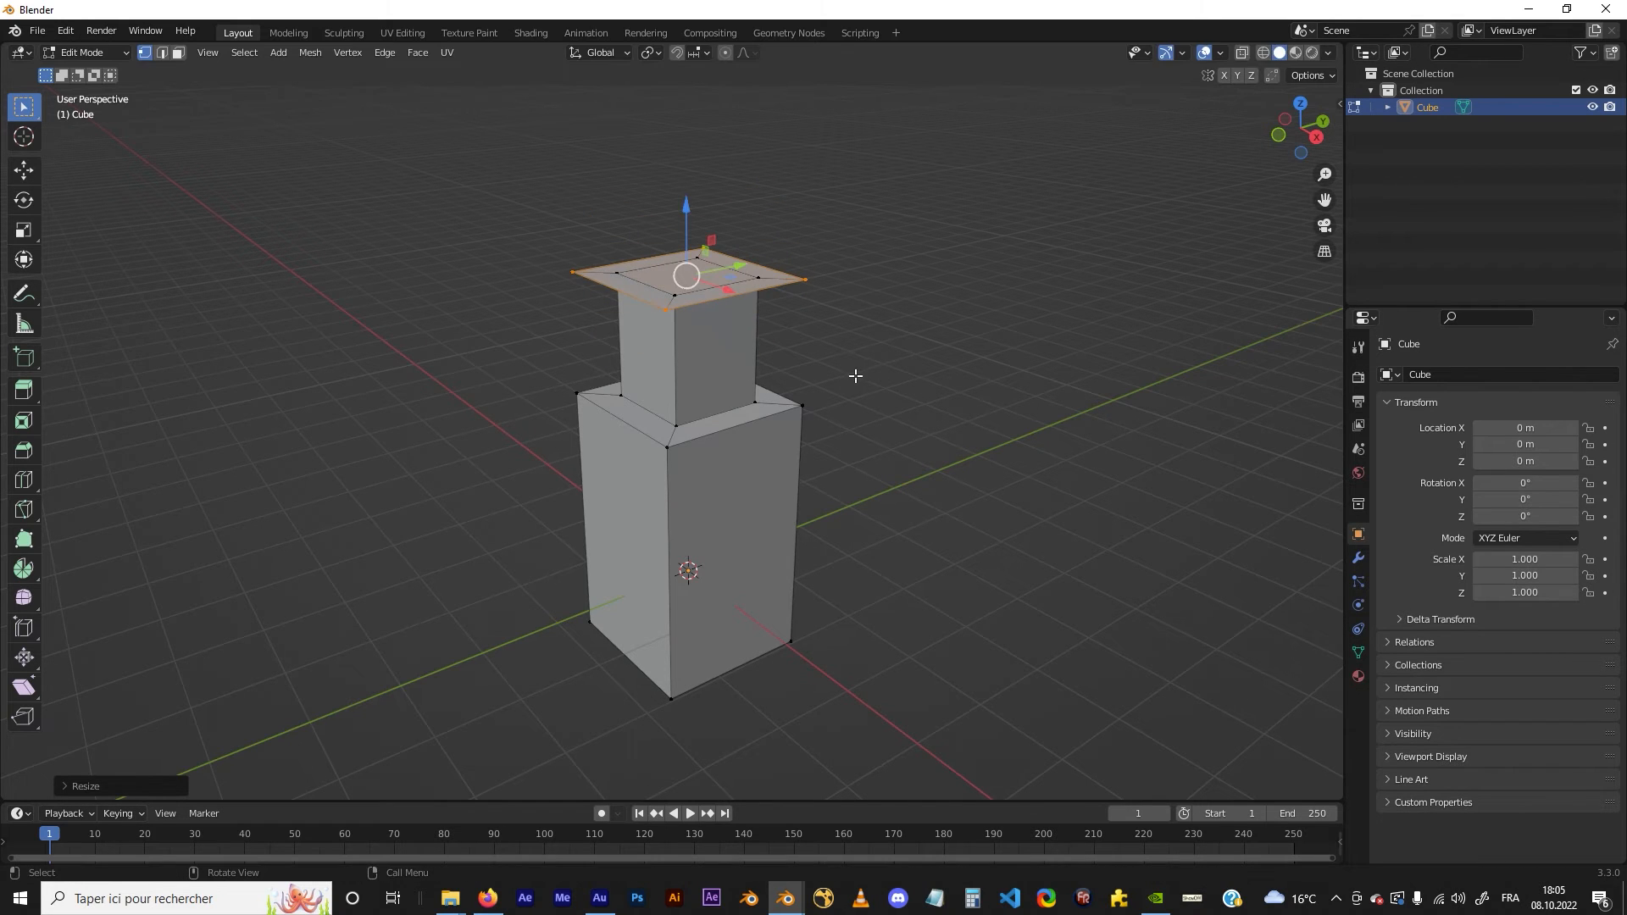
Extrude the widened top face upward by about 1.28 m into a wider block
{"action": "key", "text": "e"}
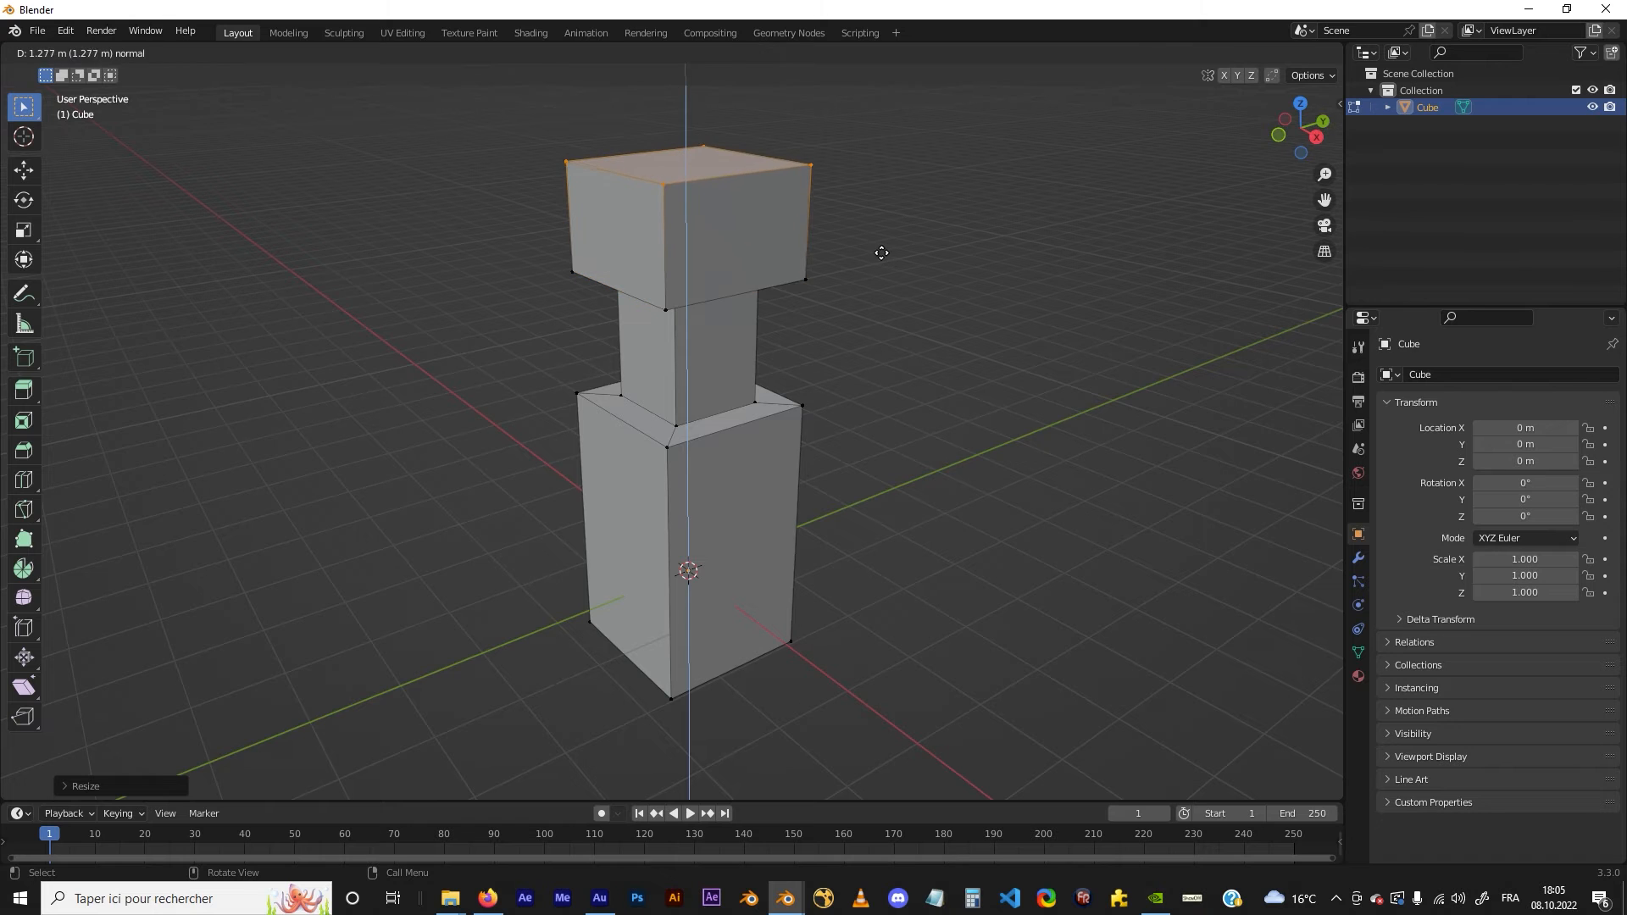
{"action": "left_click", "coordinate": [877, 249]}
{"action": "middle_click_drag", "start_coordinate": [873, 250], "coordinate": [869, 309], "text": "shift"}
{"action": "scroll", "coordinate": [936, 309], "scroll_direction": "down", "scroll_amount": 3}
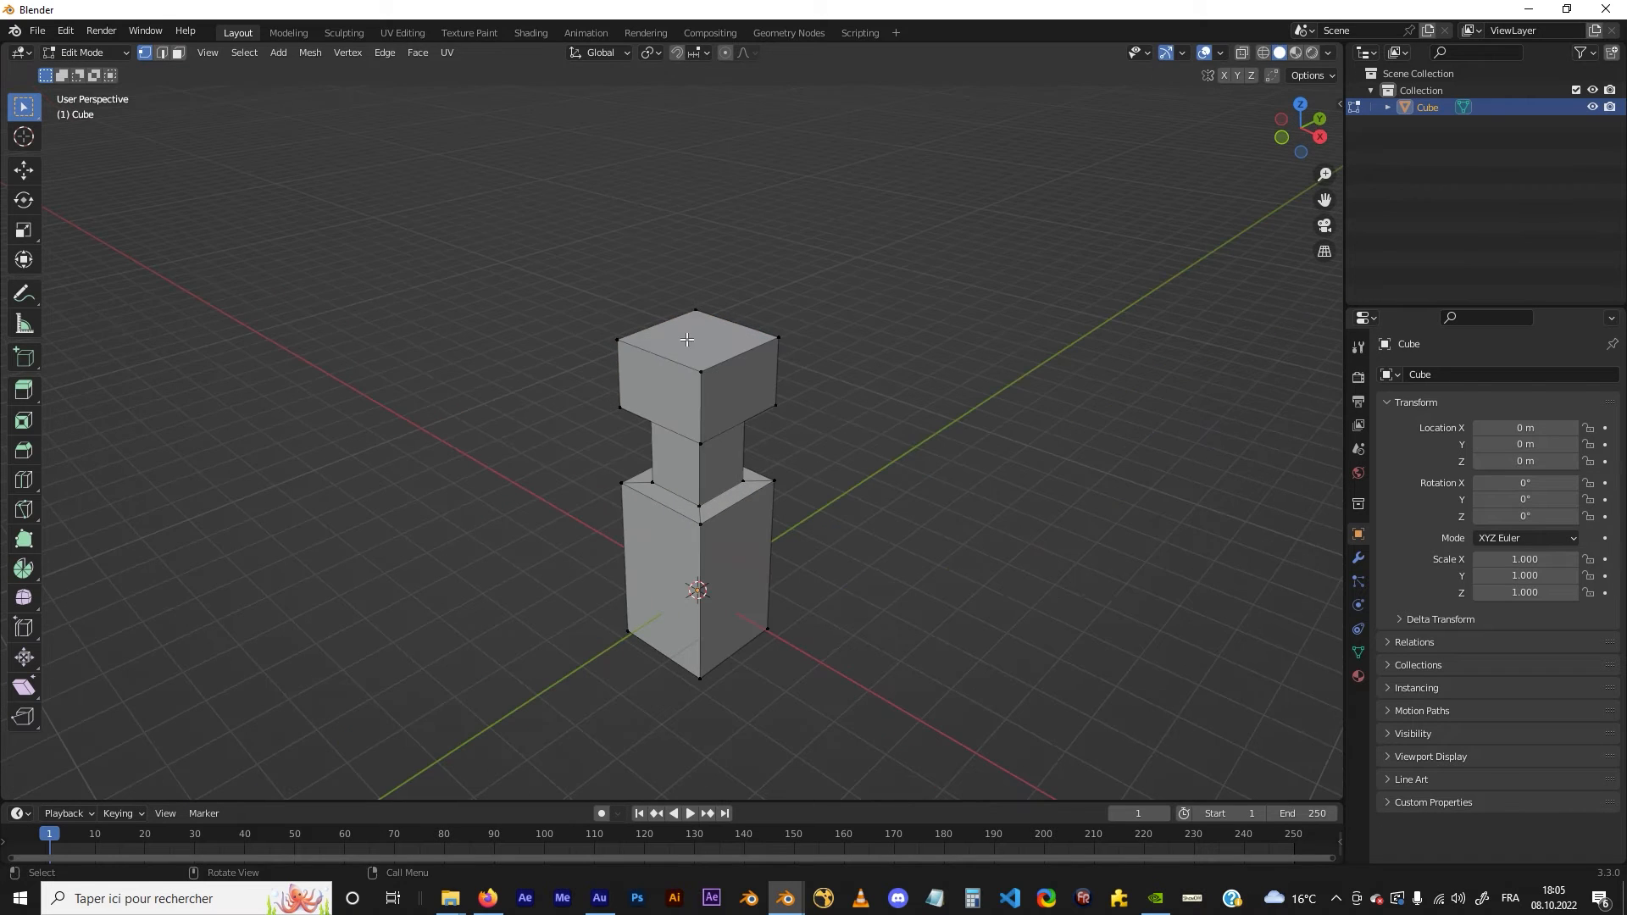
Select the wide block's four top vertices, inset the top face and extrude the inner face upward into a narrower block
{"action": "left_click_drag", "start_coordinate": [563, 283], "coordinate": [839, 399]}
{"action": "middle_click_drag", "start_coordinate": [839, 399], "coordinate": [840, 386]}
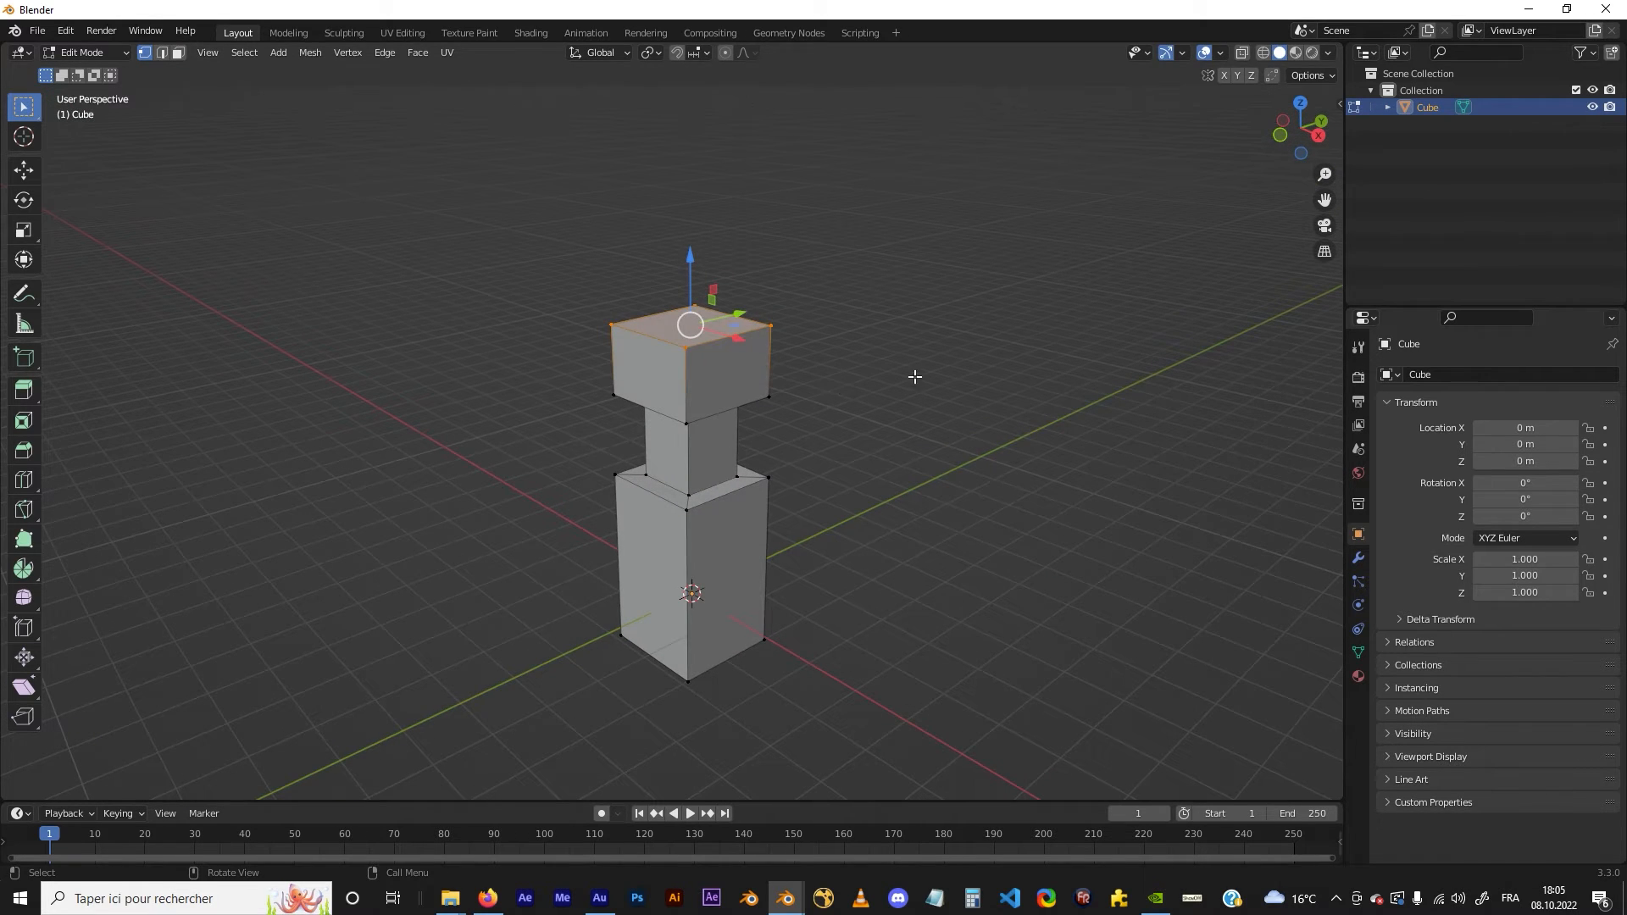
{"action": "key", "text": "i"}
{"action": "left_click", "coordinate": [969, 367]}
{"action": "key", "text": "e"}
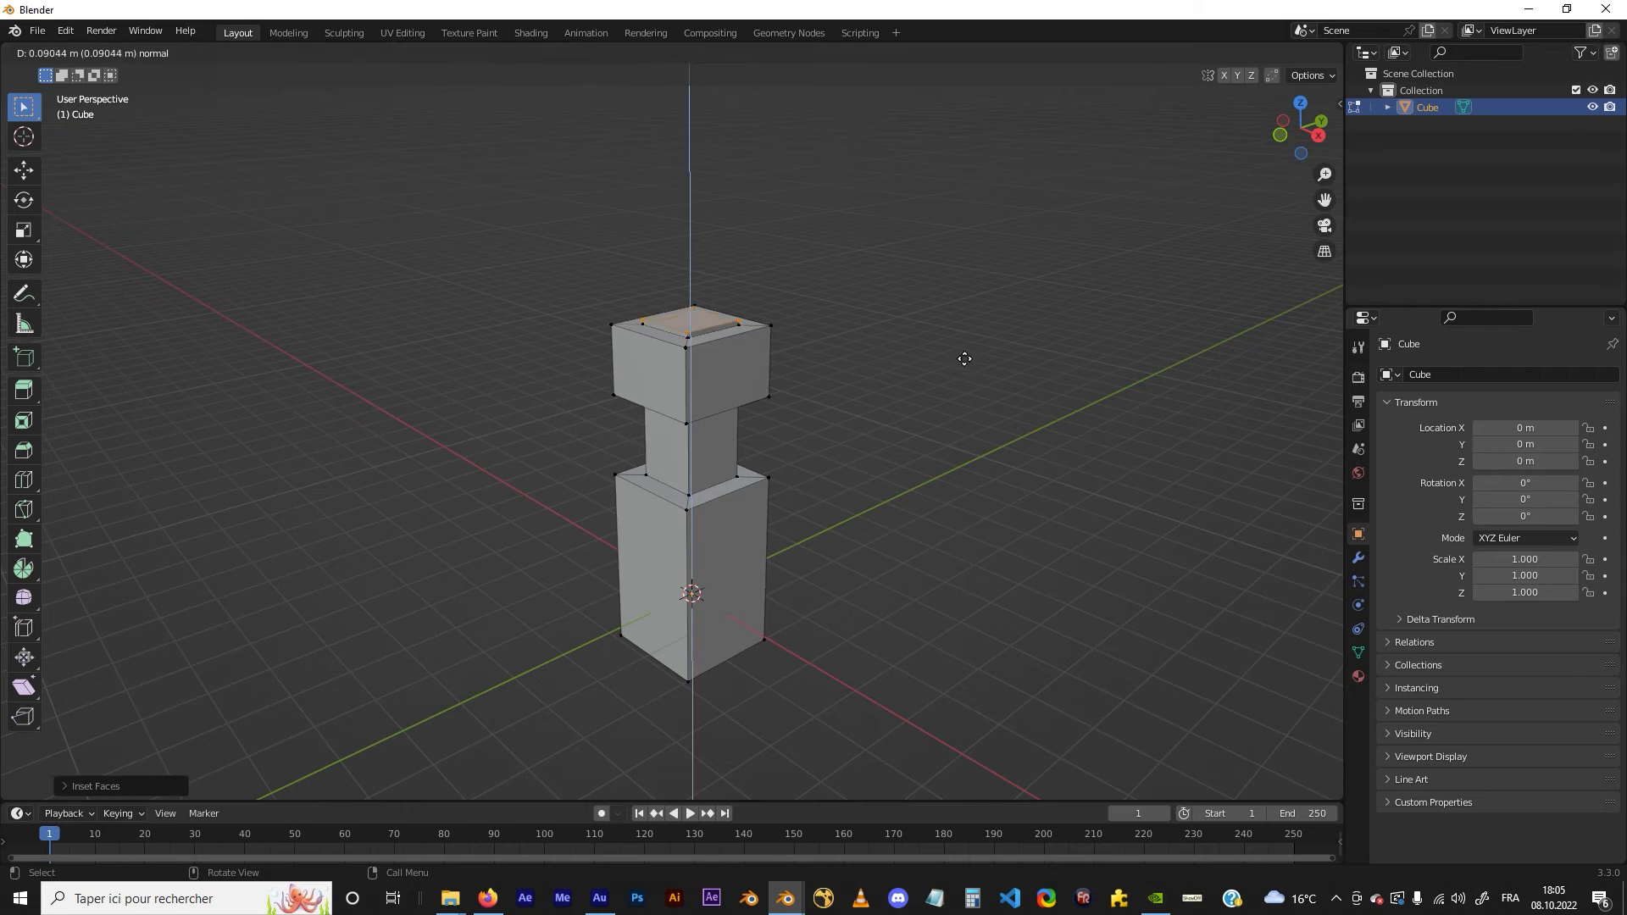
{"action": "left_click", "coordinate": [895, 287]}
{"action": "middle_click_drag", "start_coordinate": [895, 287], "coordinate": [782, 315]}
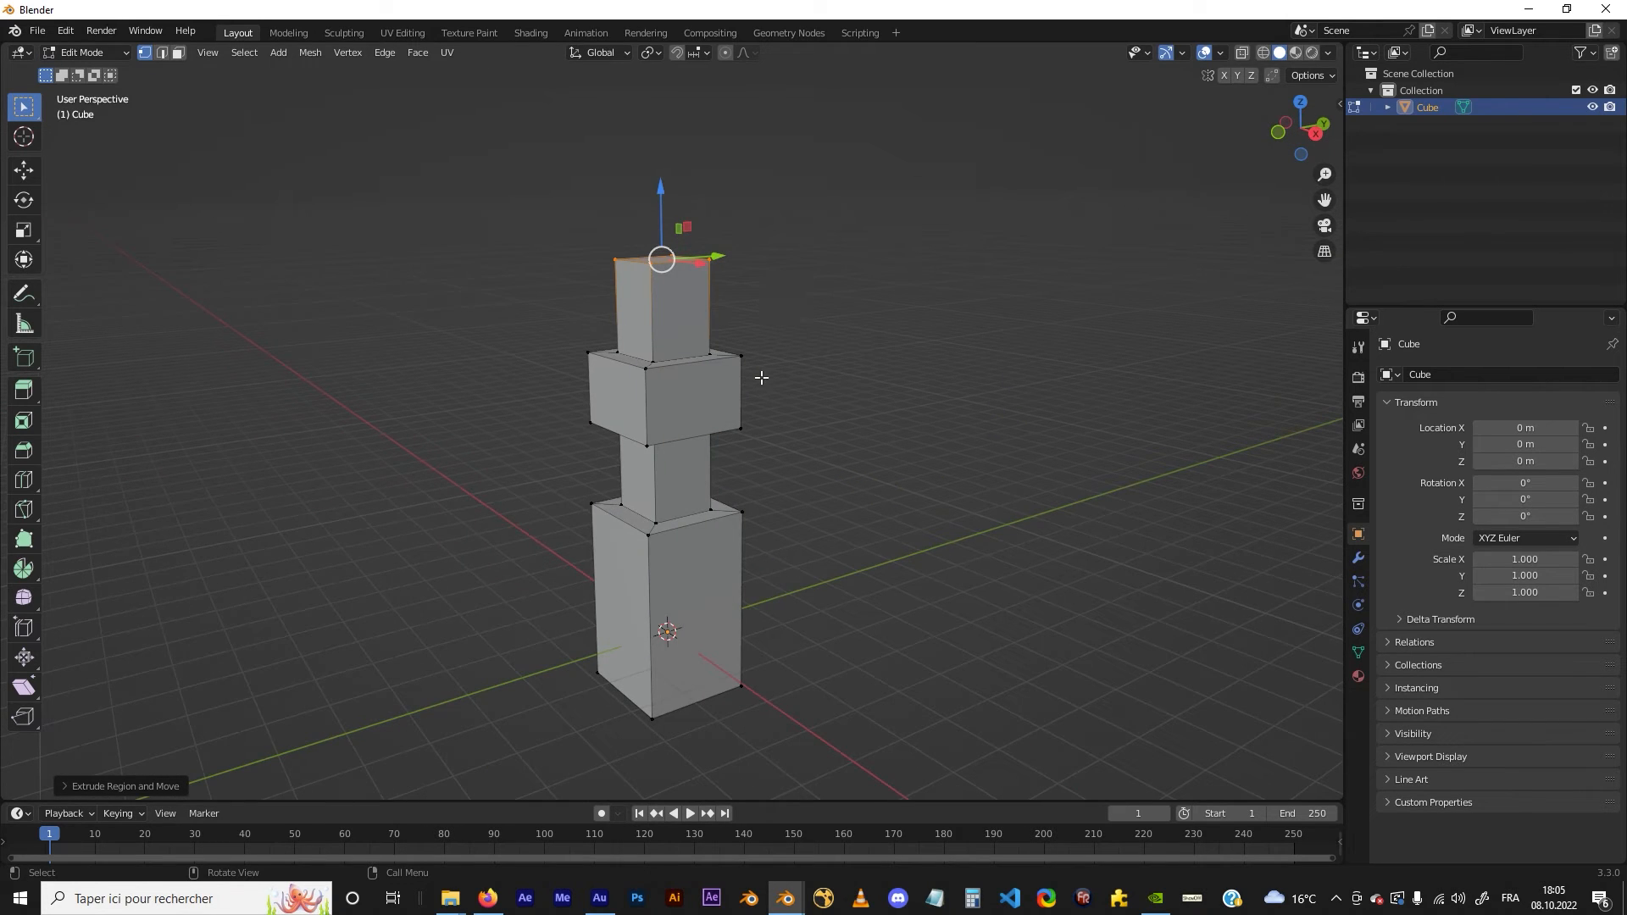
{"action": "middle_click_drag", "start_coordinate": [761, 378], "coordinate": [802, 309], "text": "shift"}
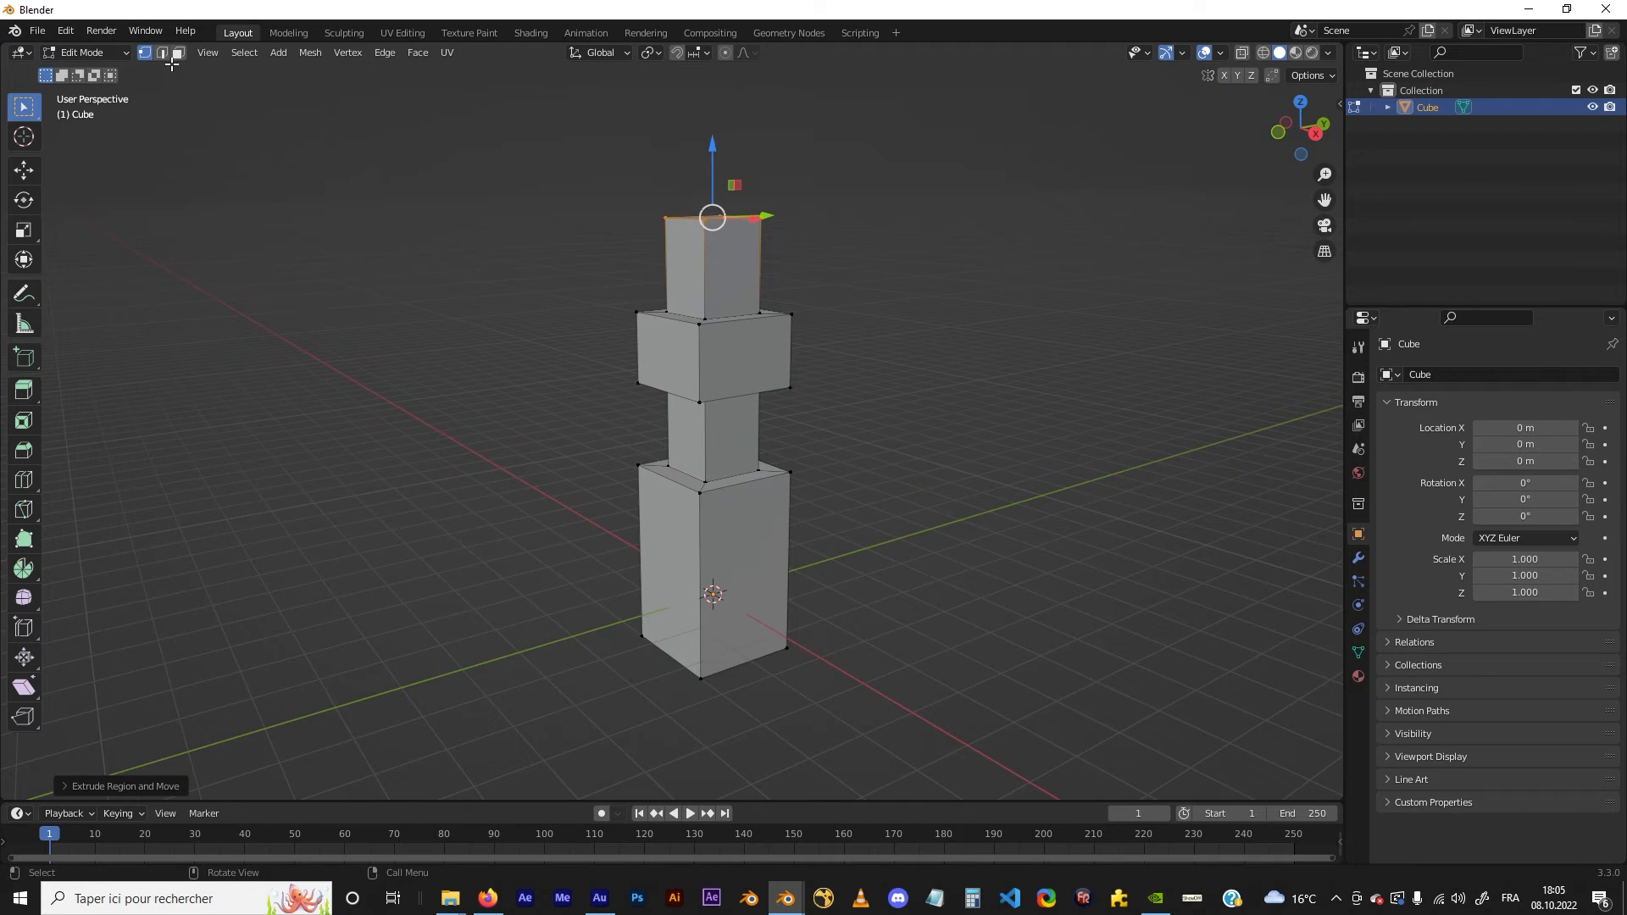
Try selecting single corner vertices on the topmost block in vertex selection mode
{"action": "middle_click_drag", "start_coordinate": [784, 255], "coordinate": [816, 290]}
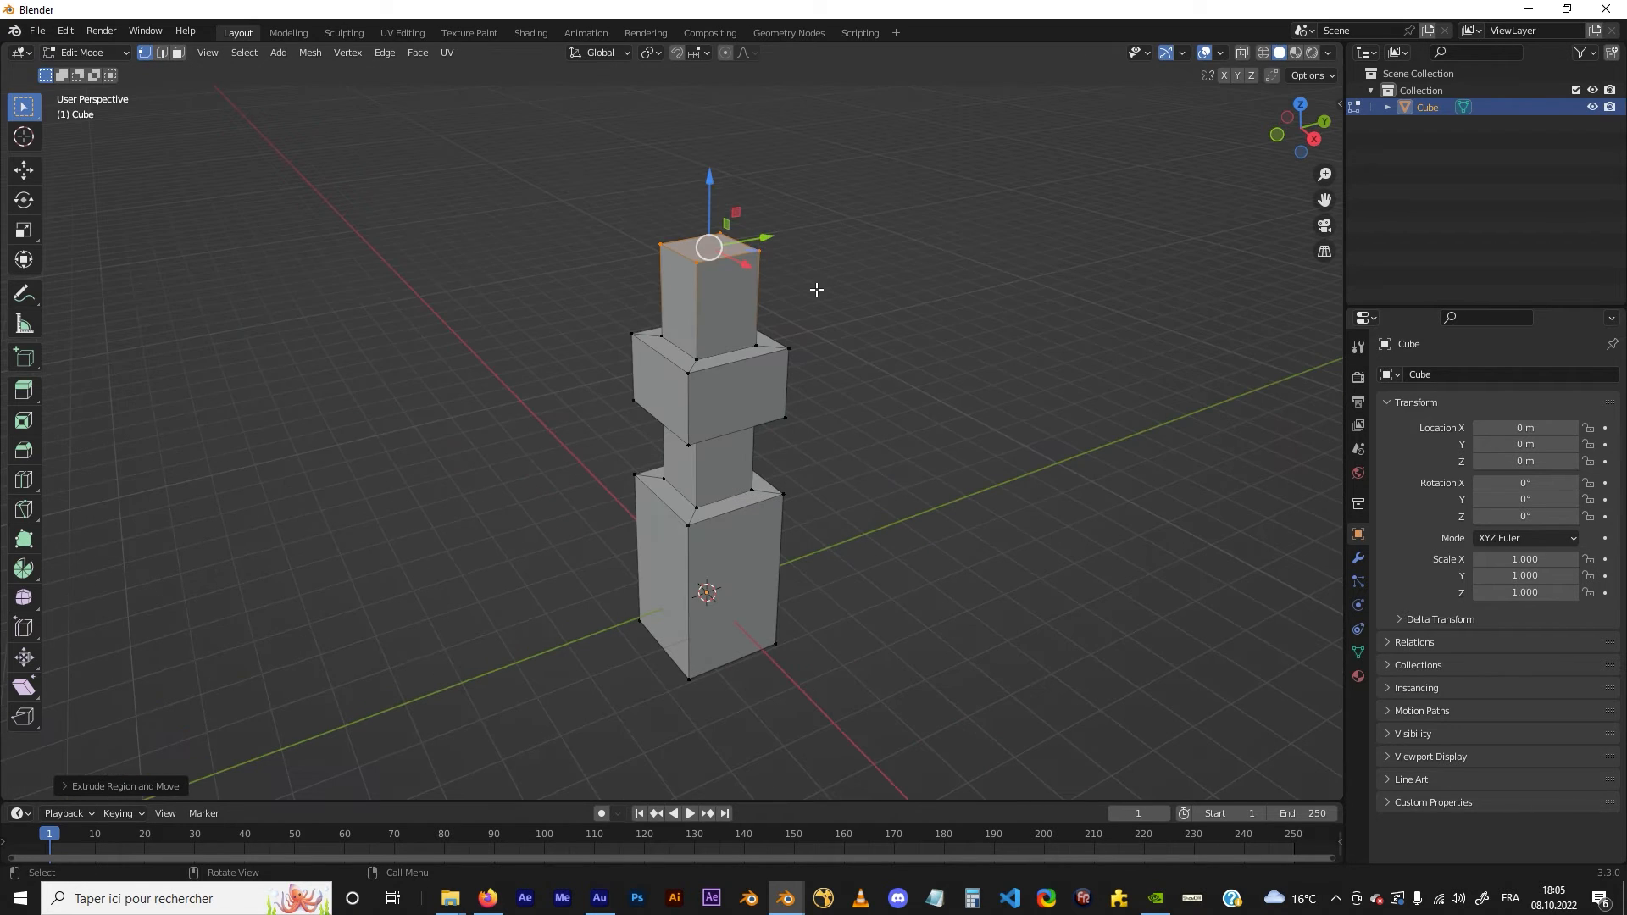
{"action": "left_click", "coordinate": [816, 290]}
{"action": "left_click", "coordinate": [704, 265]}
{"action": "left_click", "coordinate": [666, 246]}
{"action": "left_click", "coordinate": [759, 251]}
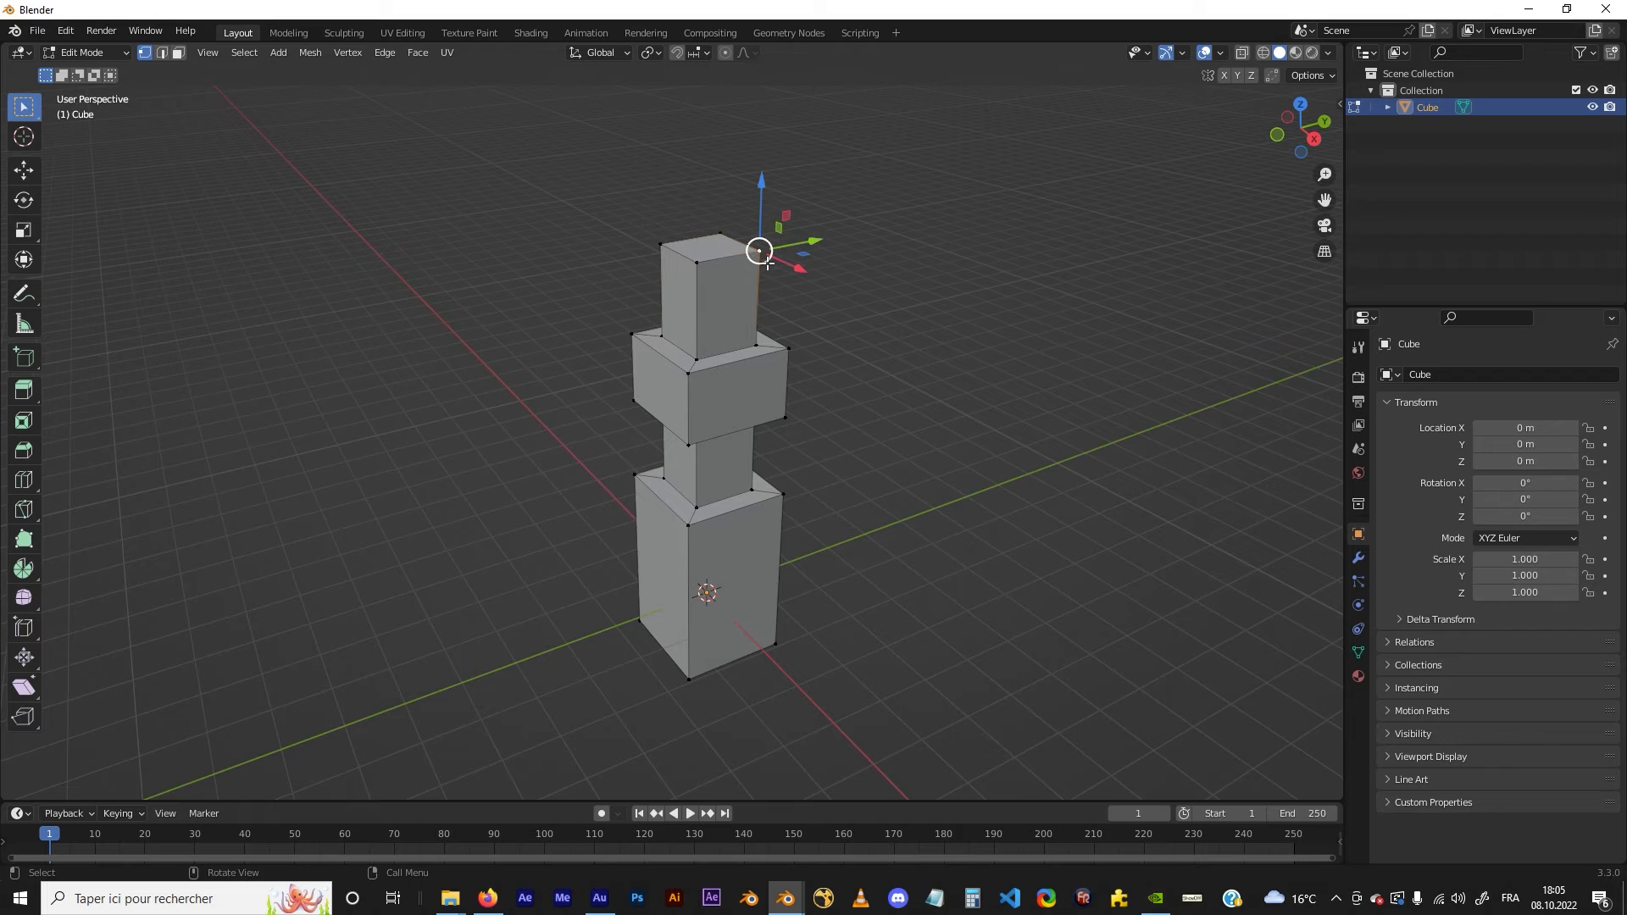
{"action": "left_click", "coordinate": [662, 267]}
Switch to edge selection mode and try selecting individual top edges of the topmost block
{"action": "left_click", "coordinate": [161, 52]}
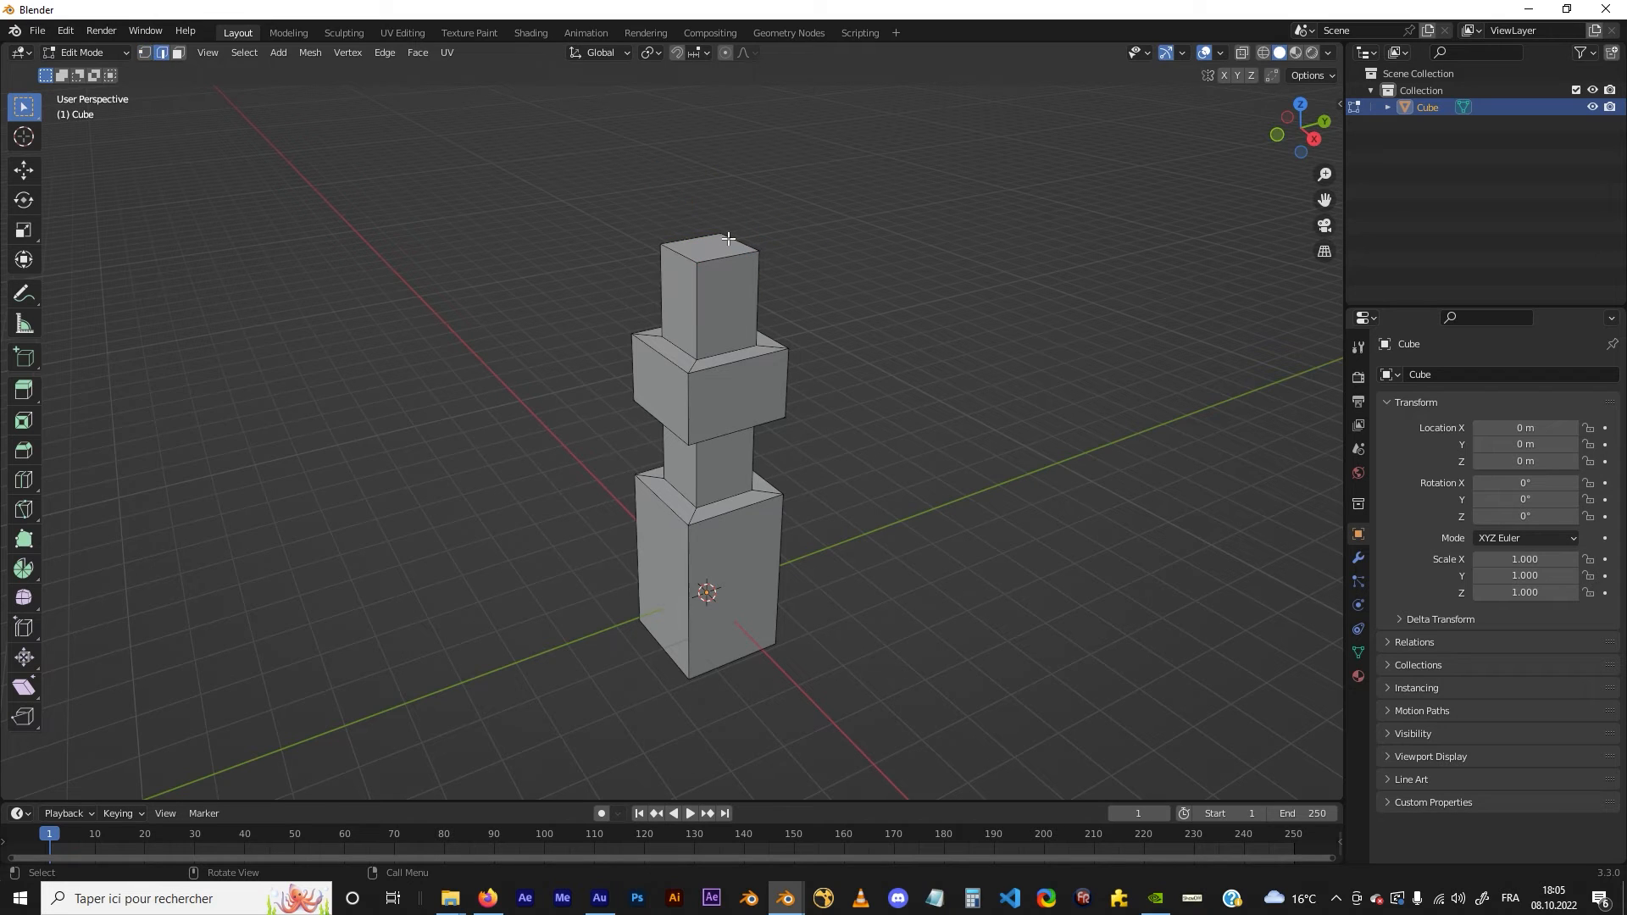
{"action": "left_click", "coordinate": [728, 257]}
{"action": "left_click", "coordinate": [678, 253]}
{"action": "left_click", "coordinate": [728, 256]}
Switch to face selection mode and try selecting the side and top faces of the topmost block one by one
{"action": "left_click", "coordinate": [179, 53]}
{"action": "left_click", "coordinate": [734, 301]}
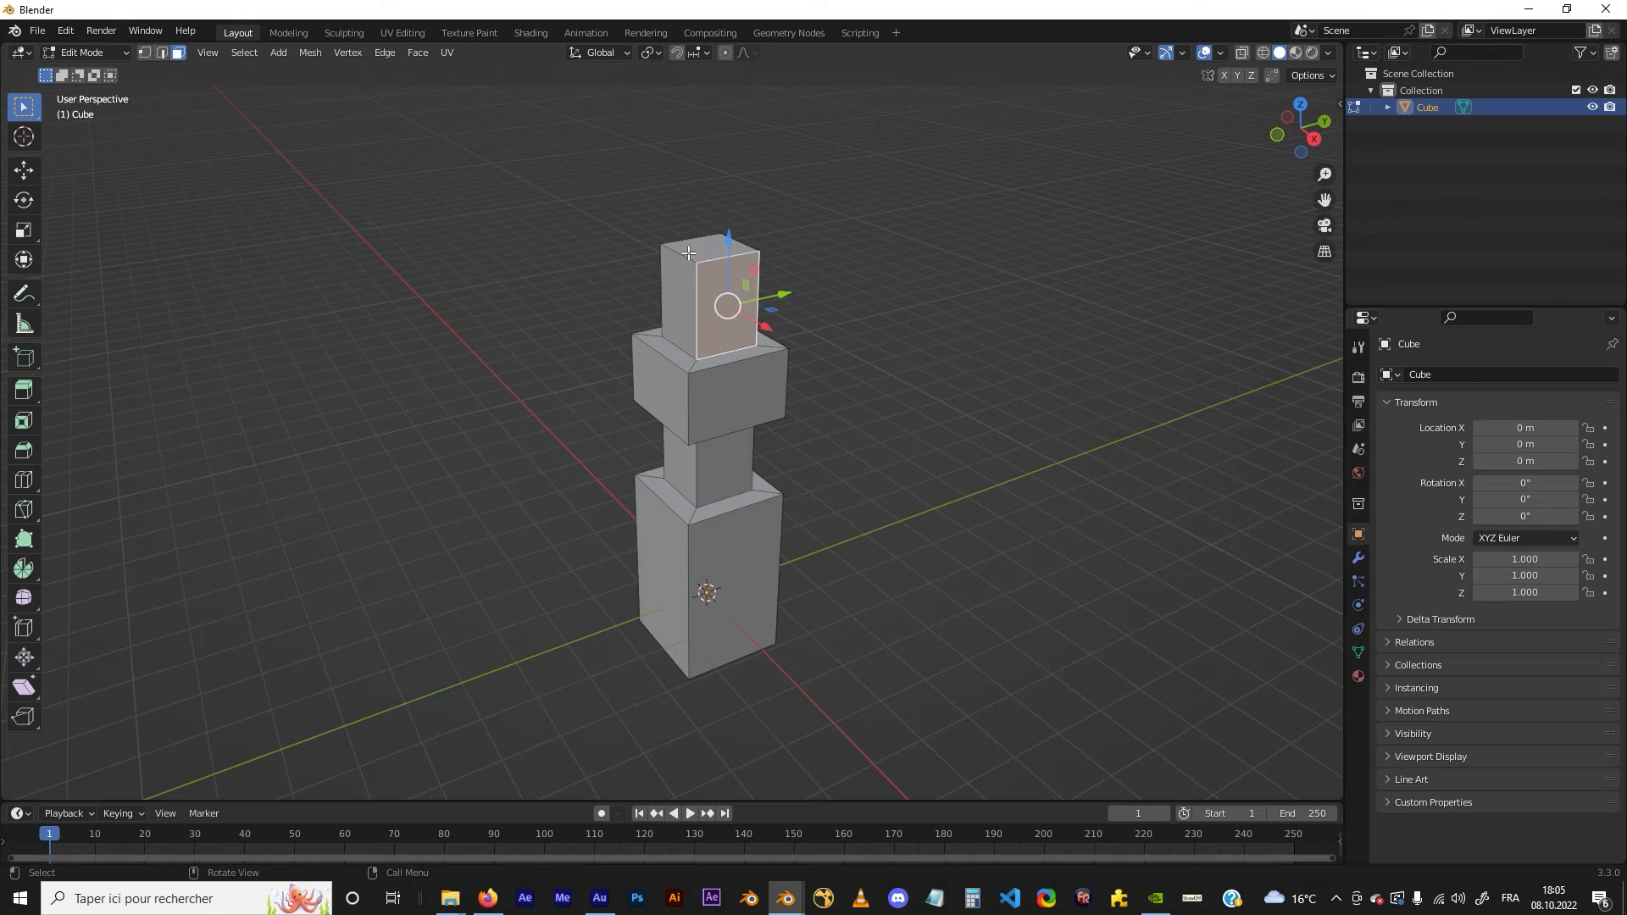
{"action": "left_click", "coordinate": [683, 302]}
{"action": "middle_click_drag", "start_coordinate": [705, 302], "coordinate": [966, 294]}
{"action": "left_click", "coordinate": [663, 235]}
{"action": "left_click", "coordinate": [704, 225]}
{"action": "left_click", "coordinate": [720, 204]}
{"action": "middle_click_drag", "start_coordinate": [763, 247], "coordinate": [559, 261]}
{"action": "scroll", "coordinate": [822, 315], "scroll_direction": "up", "scroll_amount": 2}
{"action": "middle_click_drag", "start_coordinate": [850, 322], "coordinate": [824, 309]}
{"action": "scroll", "coordinate": [823, 308], "scroll_direction": "down", "scroll_amount": 2}
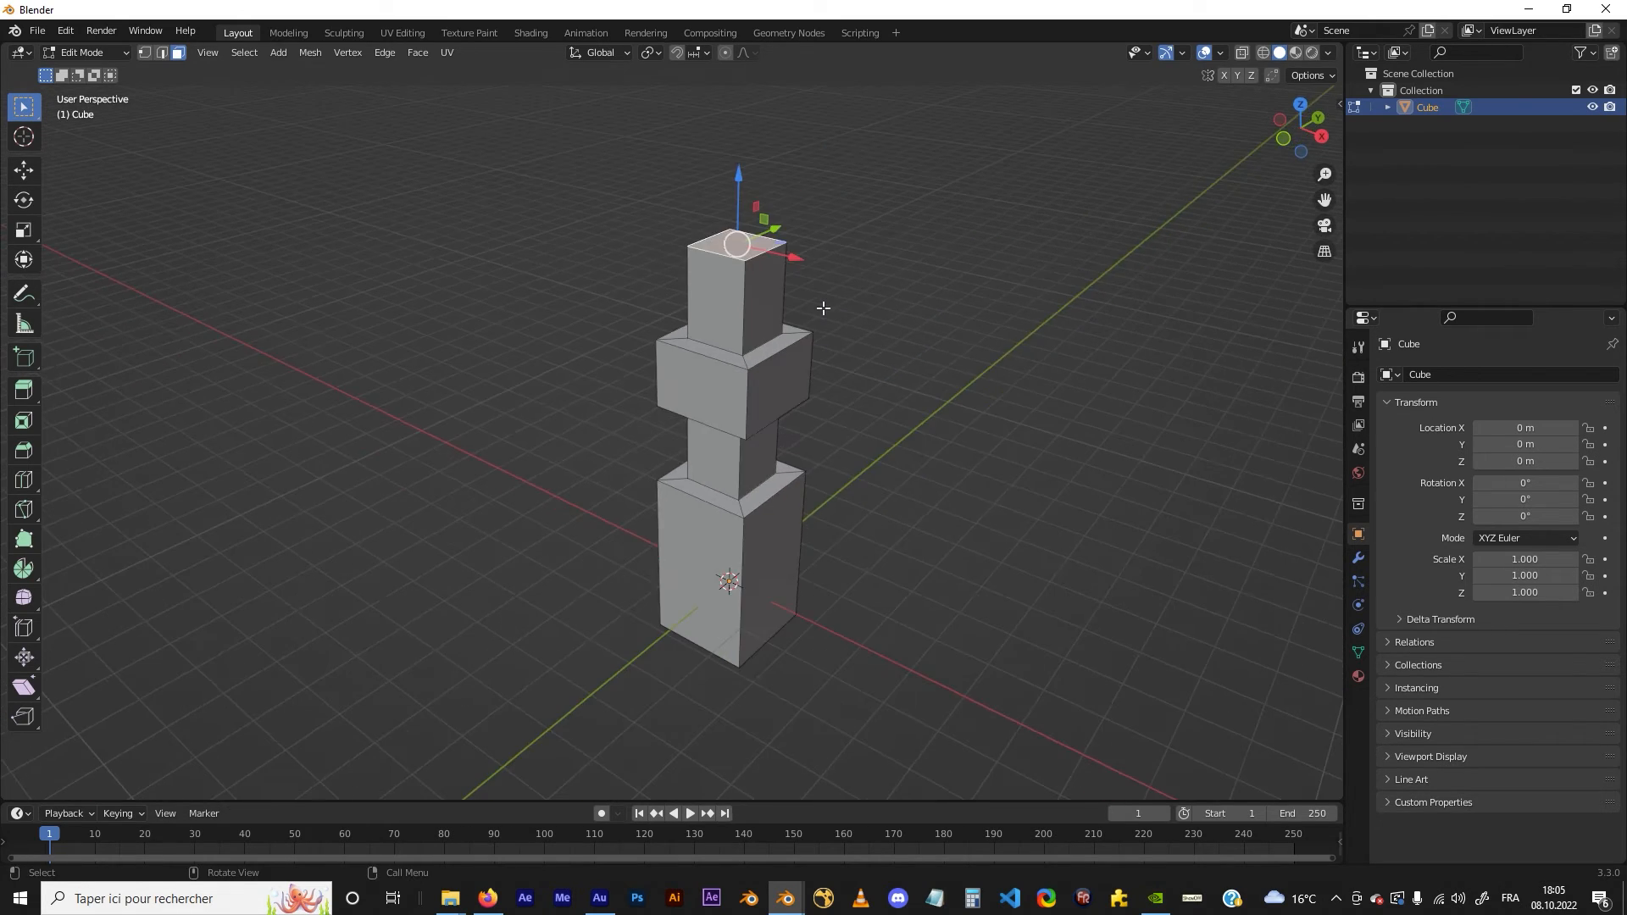
{"action": "middle_click_drag", "start_coordinate": [786, 422], "coordinate": [755, 368], "text": "shift"}
{"action": "scroll", "coordinate": [755, 368], "scroll_direction": "up", "scroll_amount": 1}
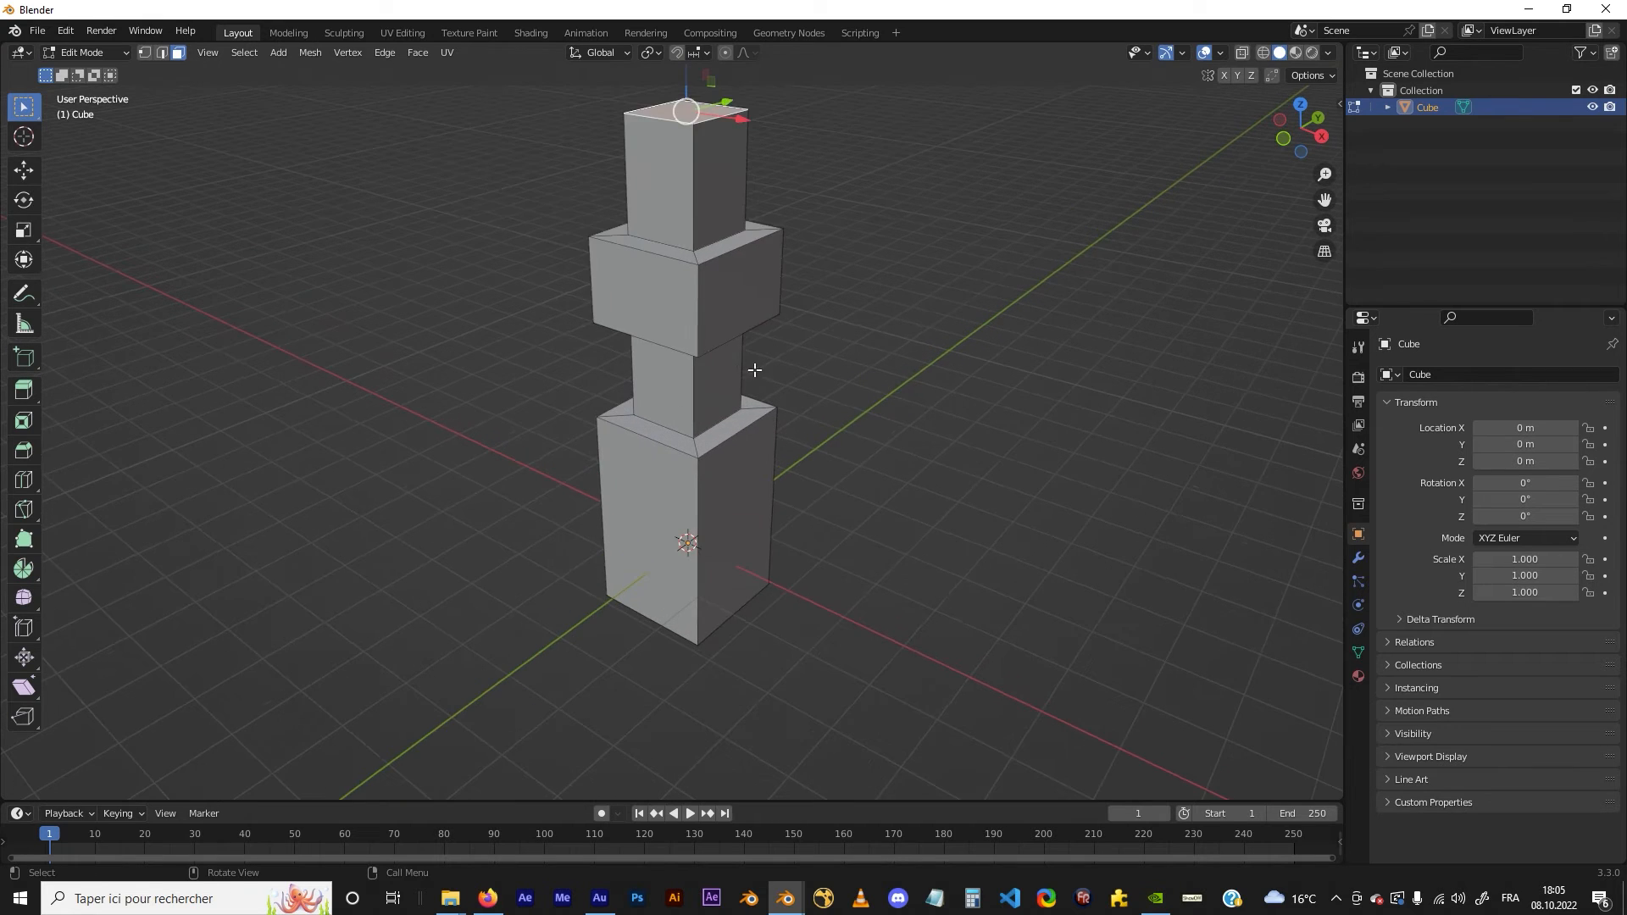
{"action": "scroll", "coordinate": [753, 298], "scroll_direction": "down", "scroll_amount": 1}
{"action": "middle_click_drag", "start_coordinate": [752, 294], "coordinate": [742, 332], "text": "shift"}
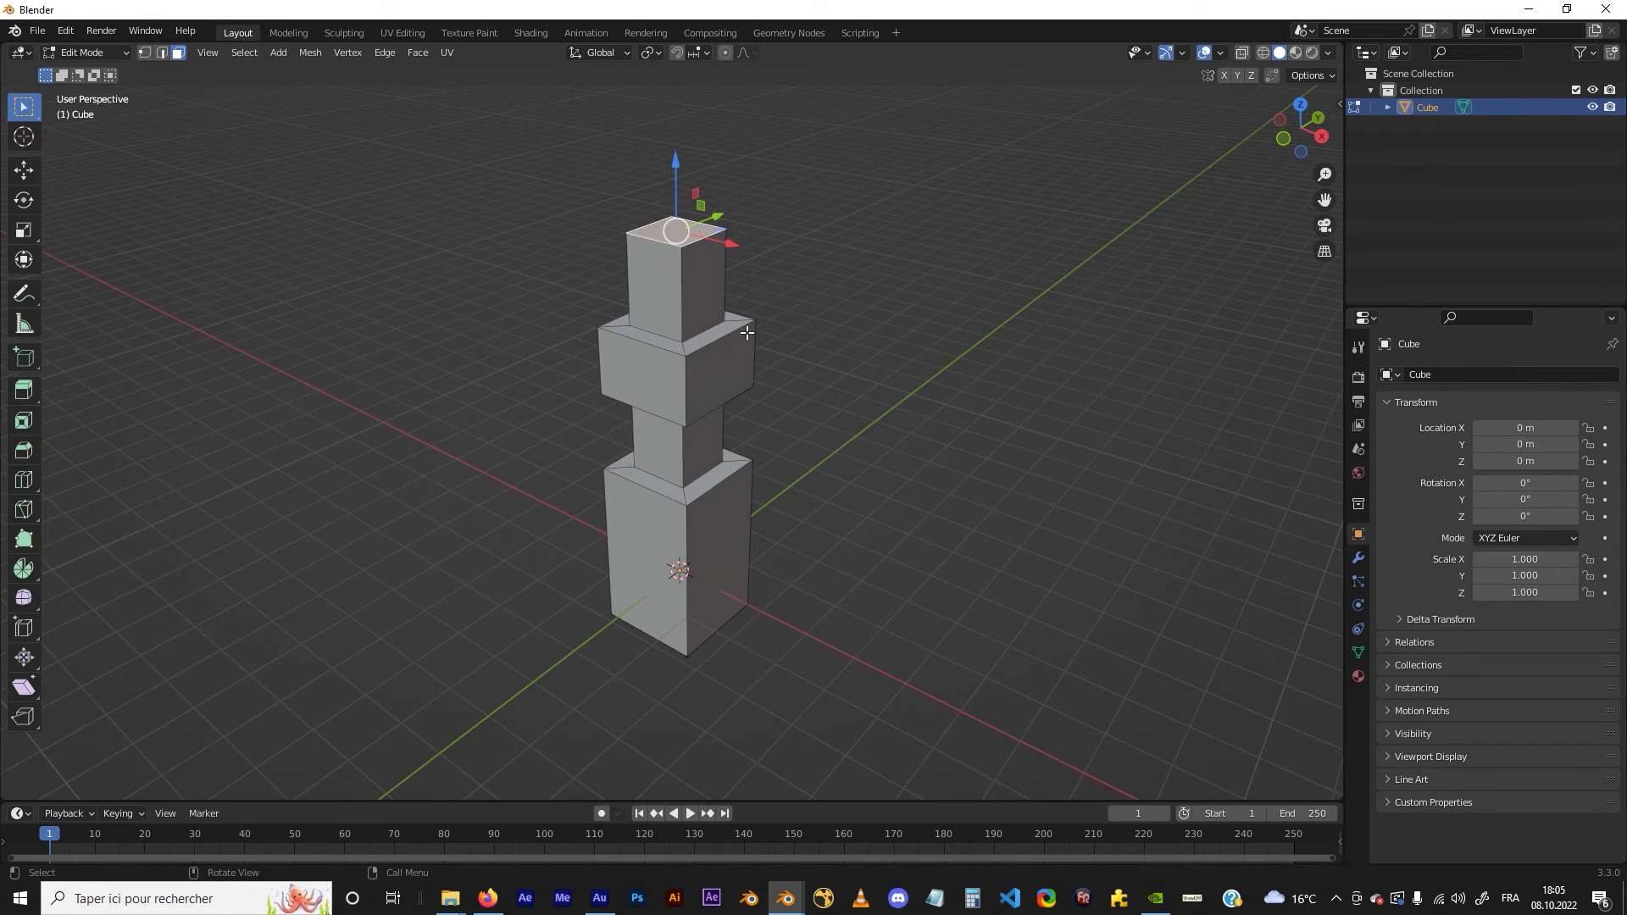
Return to vertex selection mode, select the topmost block's four upper vertices and delete them
{"action": "key", "text": "1"}
{"action": "left_click_drag", "start_coordinate": [549, 178], "coordinate": [779, 257]}
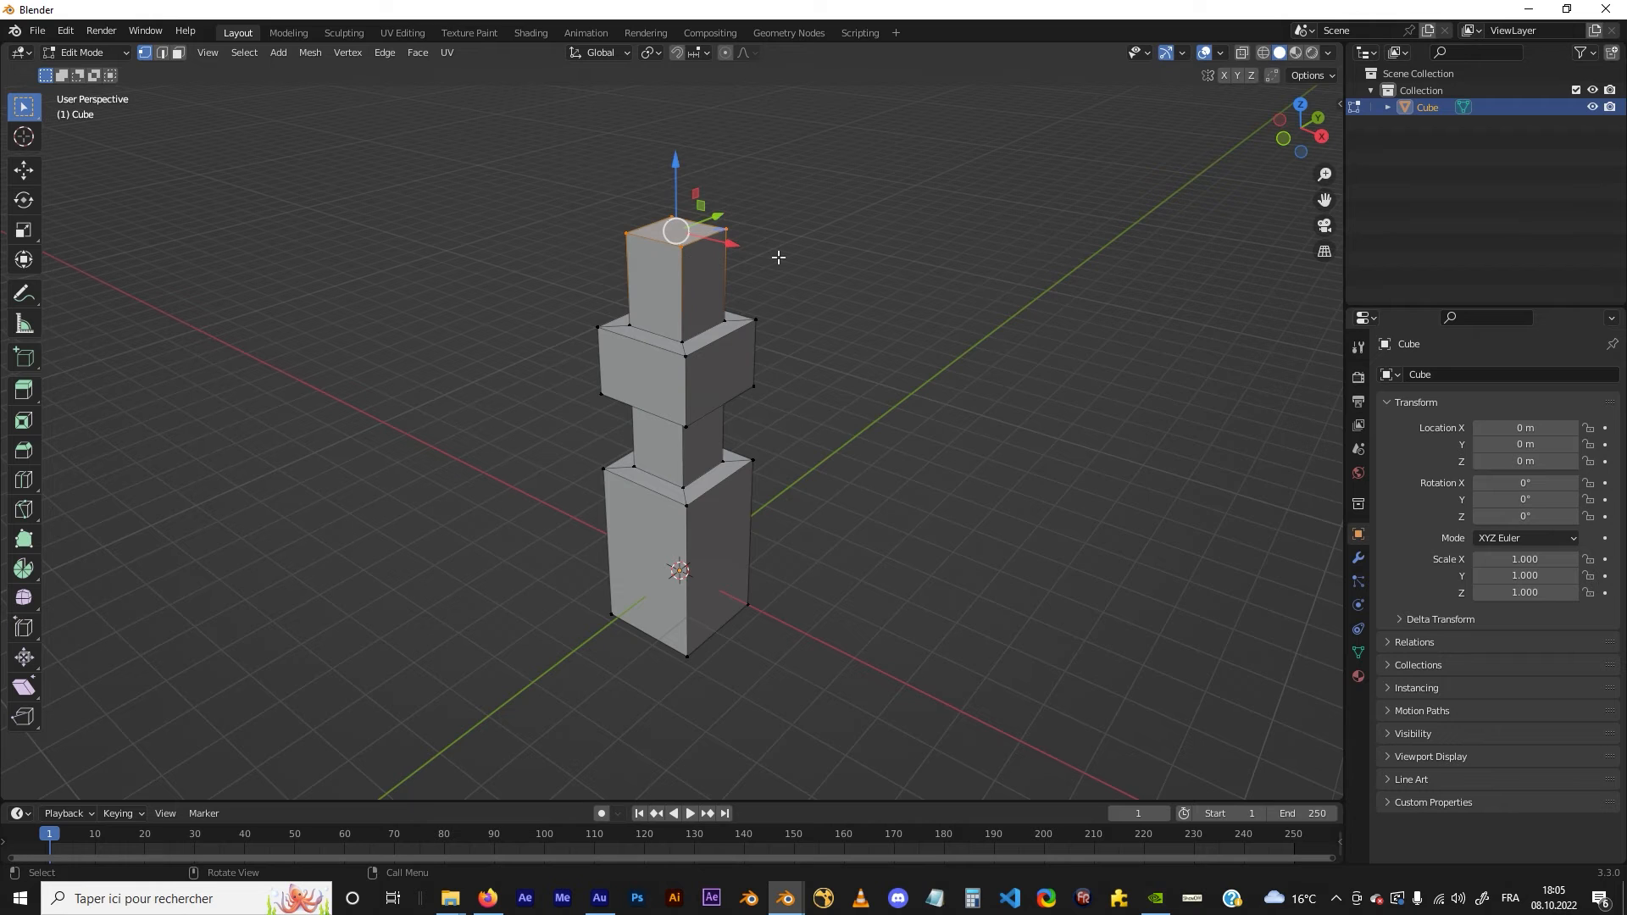
{"action": "key", "text": "x"}
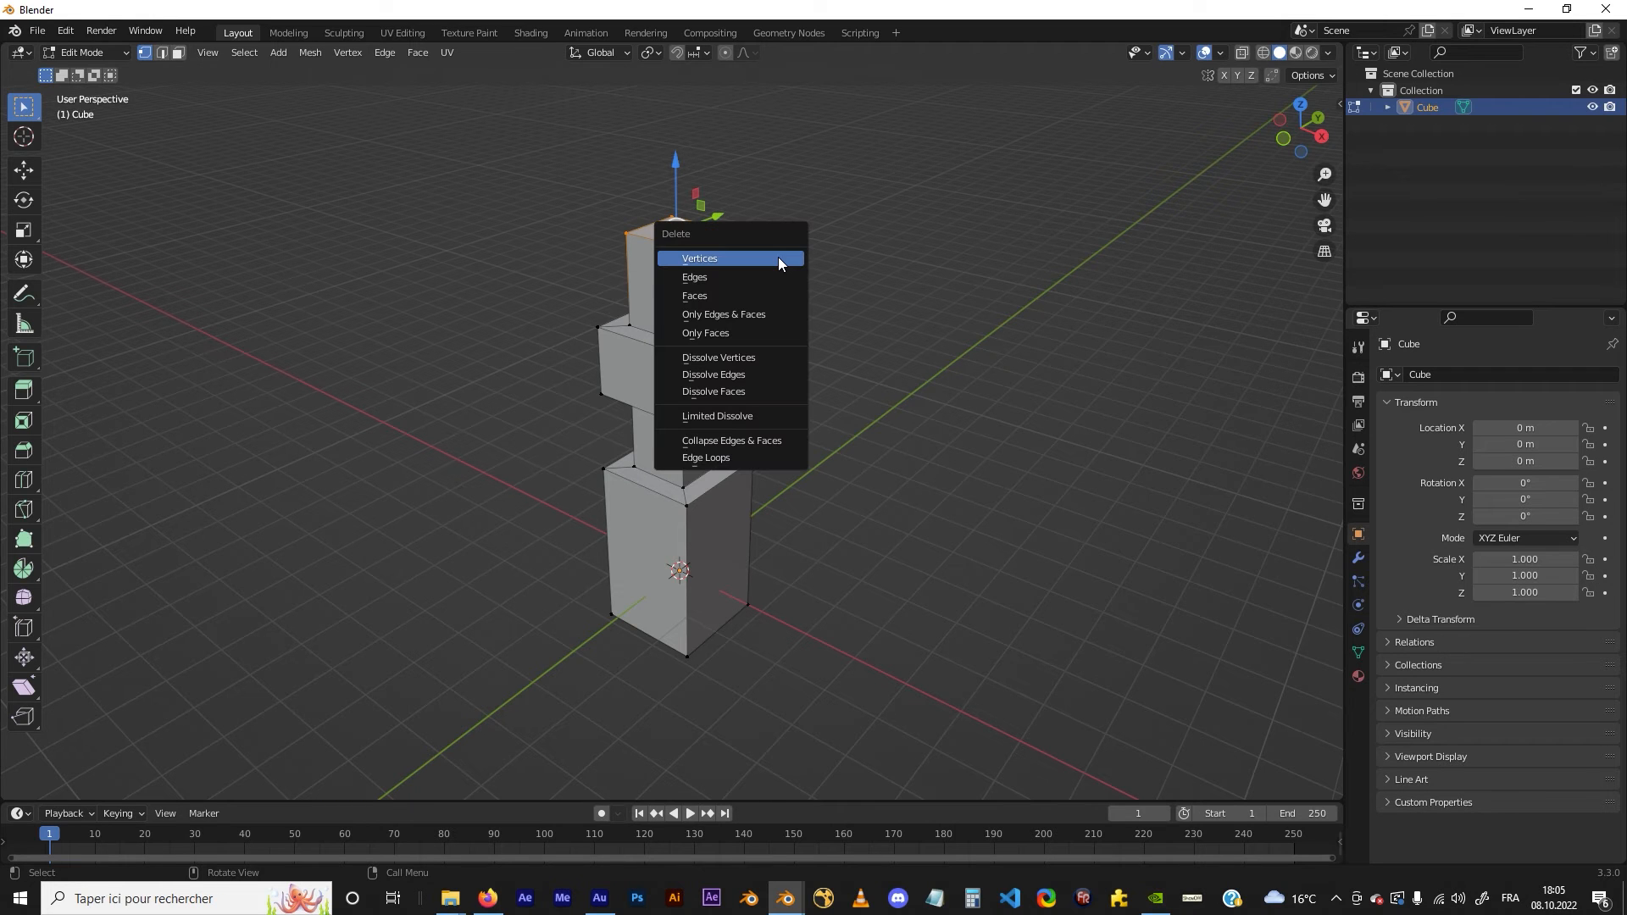
{"action": "left_click", "coordinate": [724, 258]}
Select the four inner vertices around the opening on top of the wide block and delete them
{"action": "scroll", "coordinate": [736, 356], "scroll_direction": "up", "scroll_amount": 3}
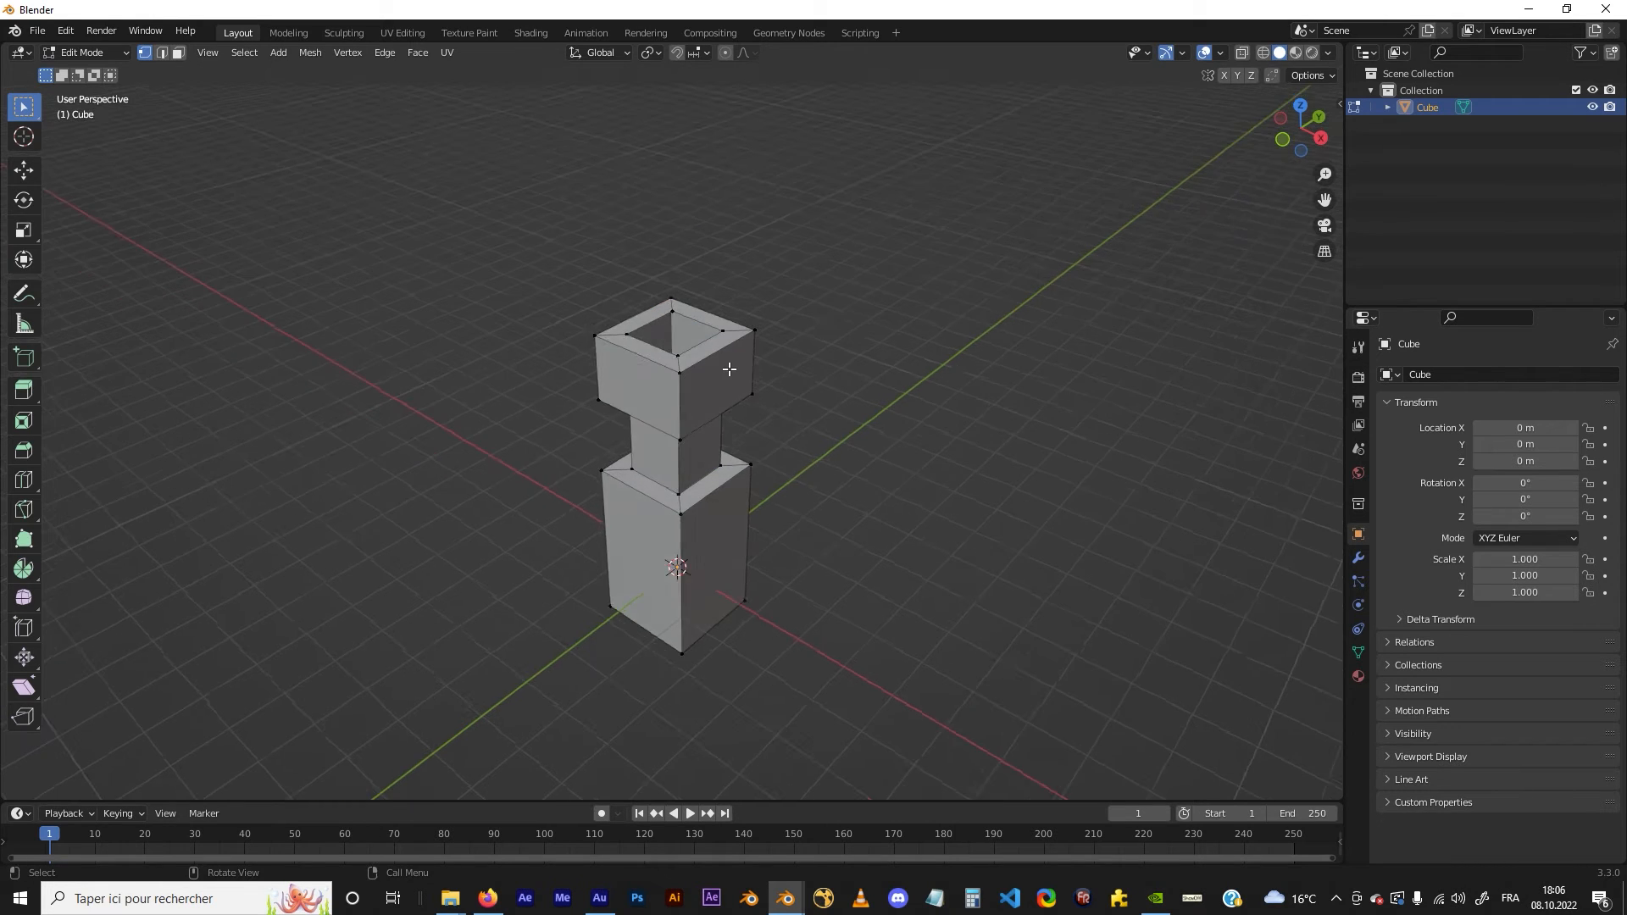
{"action": "scroll", "coordinate": [746, 352], "scroll_direction": "down", "scroll_amount": 1}
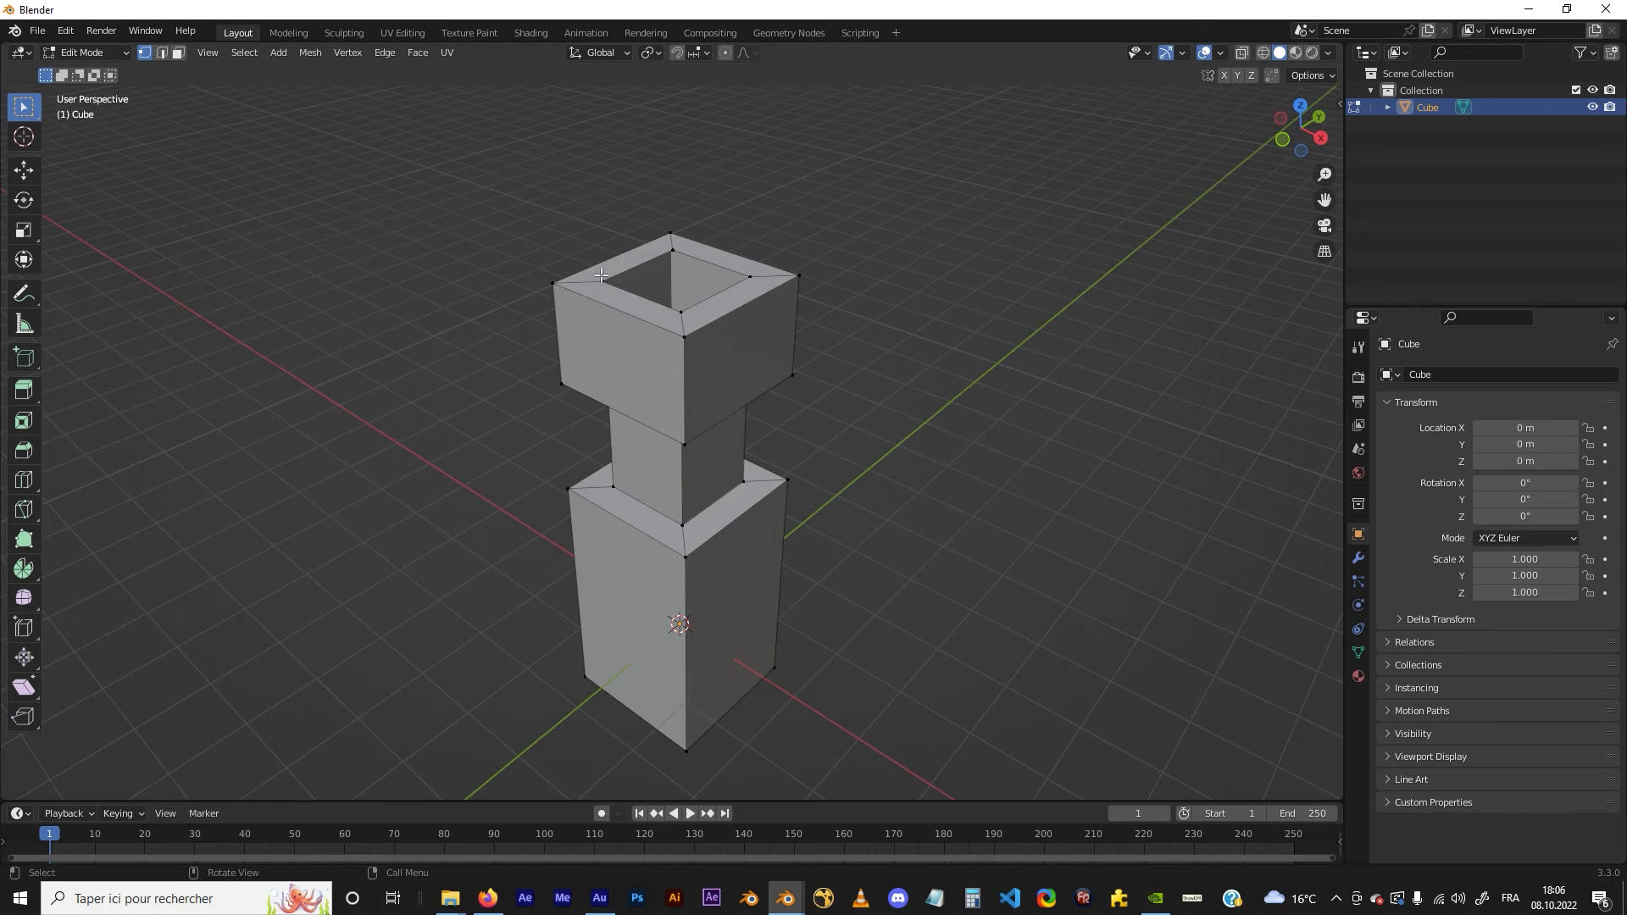
{"action": "left_click", "coordinate": [602, 277]}
{"action": "left_click", "coordinate": [672, 250], "text": "shift"}
{"action": "left_click", "coordinate": [750, 276], "text": "shift"}
{"action": "left_click", "coordinate": [680, 312], "text": "shift"}
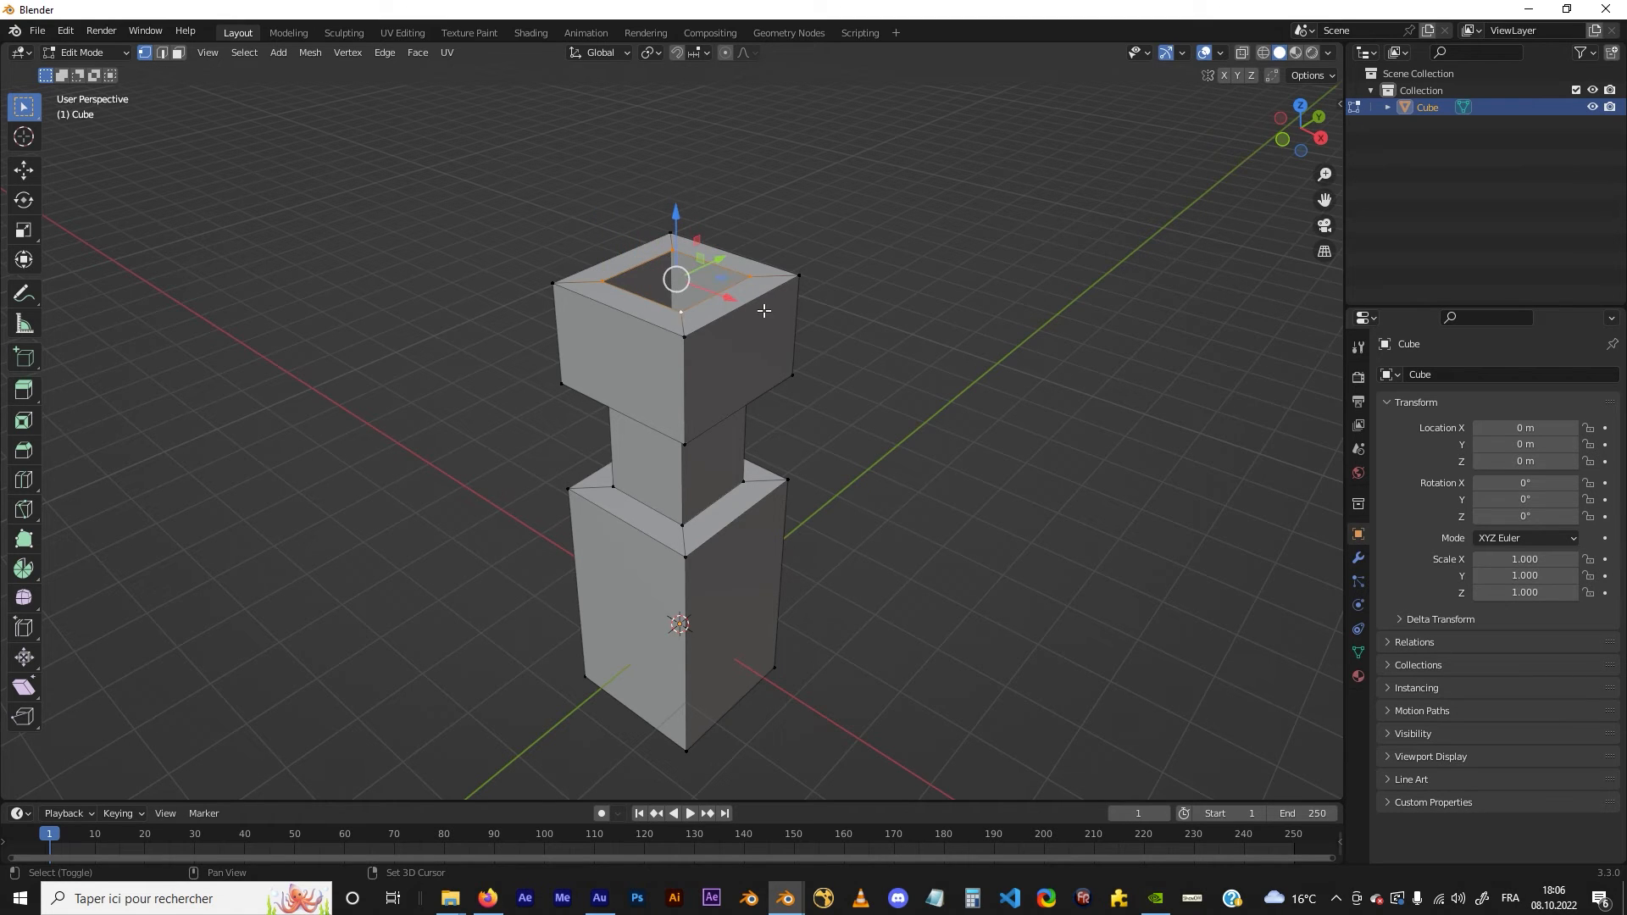
{"action": "key", "text": "x"}
{"action": "left_click", "coordinate": [762, 310]}
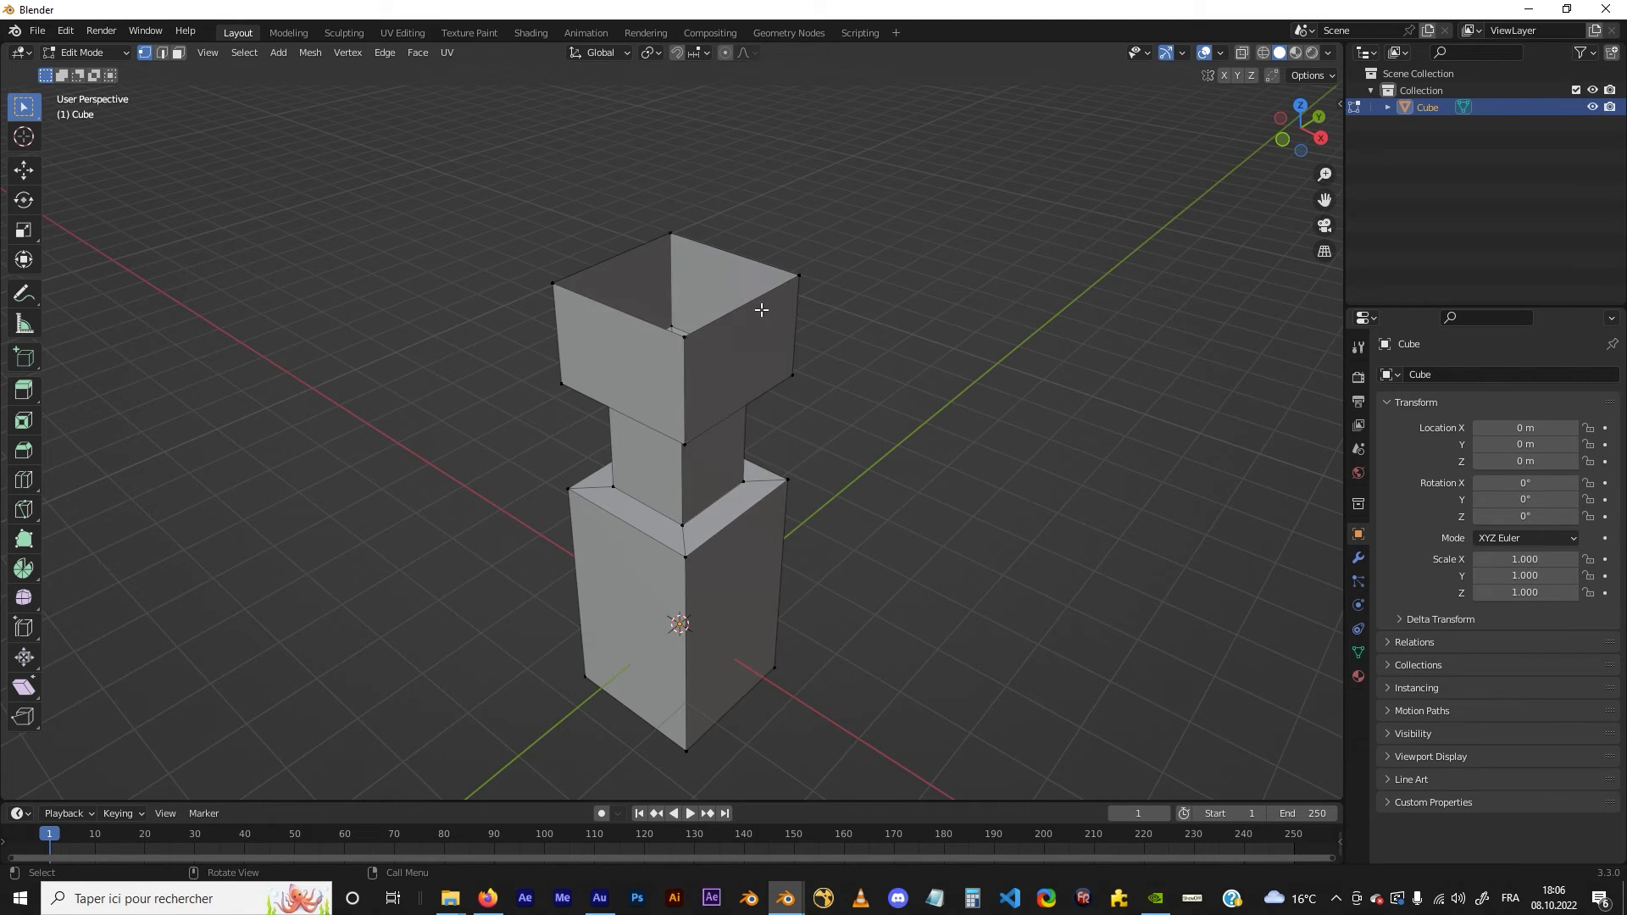
Select the wide block's four outer top corner vertices and delete them
{"action": "left_click", "coordinate": [554, 283]}
{"action": "left_click", "coordinate": [671, 234], "text": "shift"}
{"action": "left_click", "coordinate": [798, 276], "text": "shift"}
{"action": "left_click", "coordinate": [684, 337], "text": "shift"}
{"action": "key", "text": "x"}
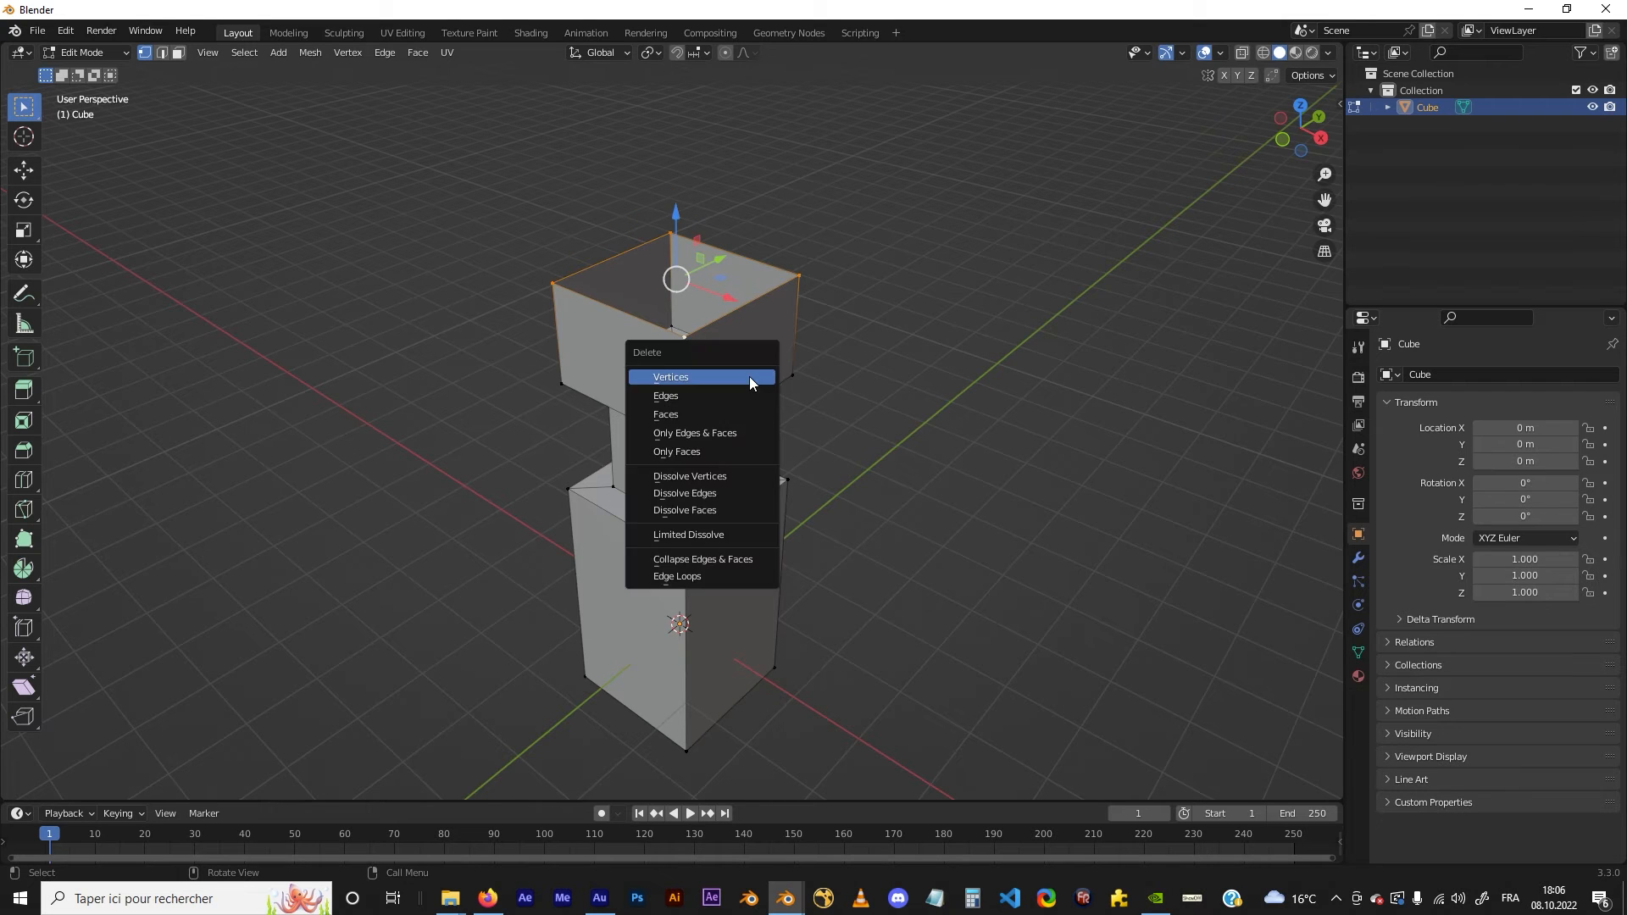
{"action": "left_click", "coordinate": [750, 377]}
Box-select all remaining vertices above the base block and delete them
{"action": "middle_click_drag", "start_coordinate": [712, 430], "coordinate": [725, 371], "text": "shift"}
{"action": "middle_click_drag", "start_coordinate": [724, 371], "coordinate": [717, 359]}
{"action": "left_click_drag", "start_coordinate": [481, 179], "coordinate": [873, 352]}
{"action": "key", "text": "x"}
{"action": "left_click", "coordinate": [873, 352]}
Select the four inner vertices around the base block's top opening and delete them
{"action": "scroll", "coordinate": [751, 435], "scroll_direction": "up", "scroll_amount": 1}
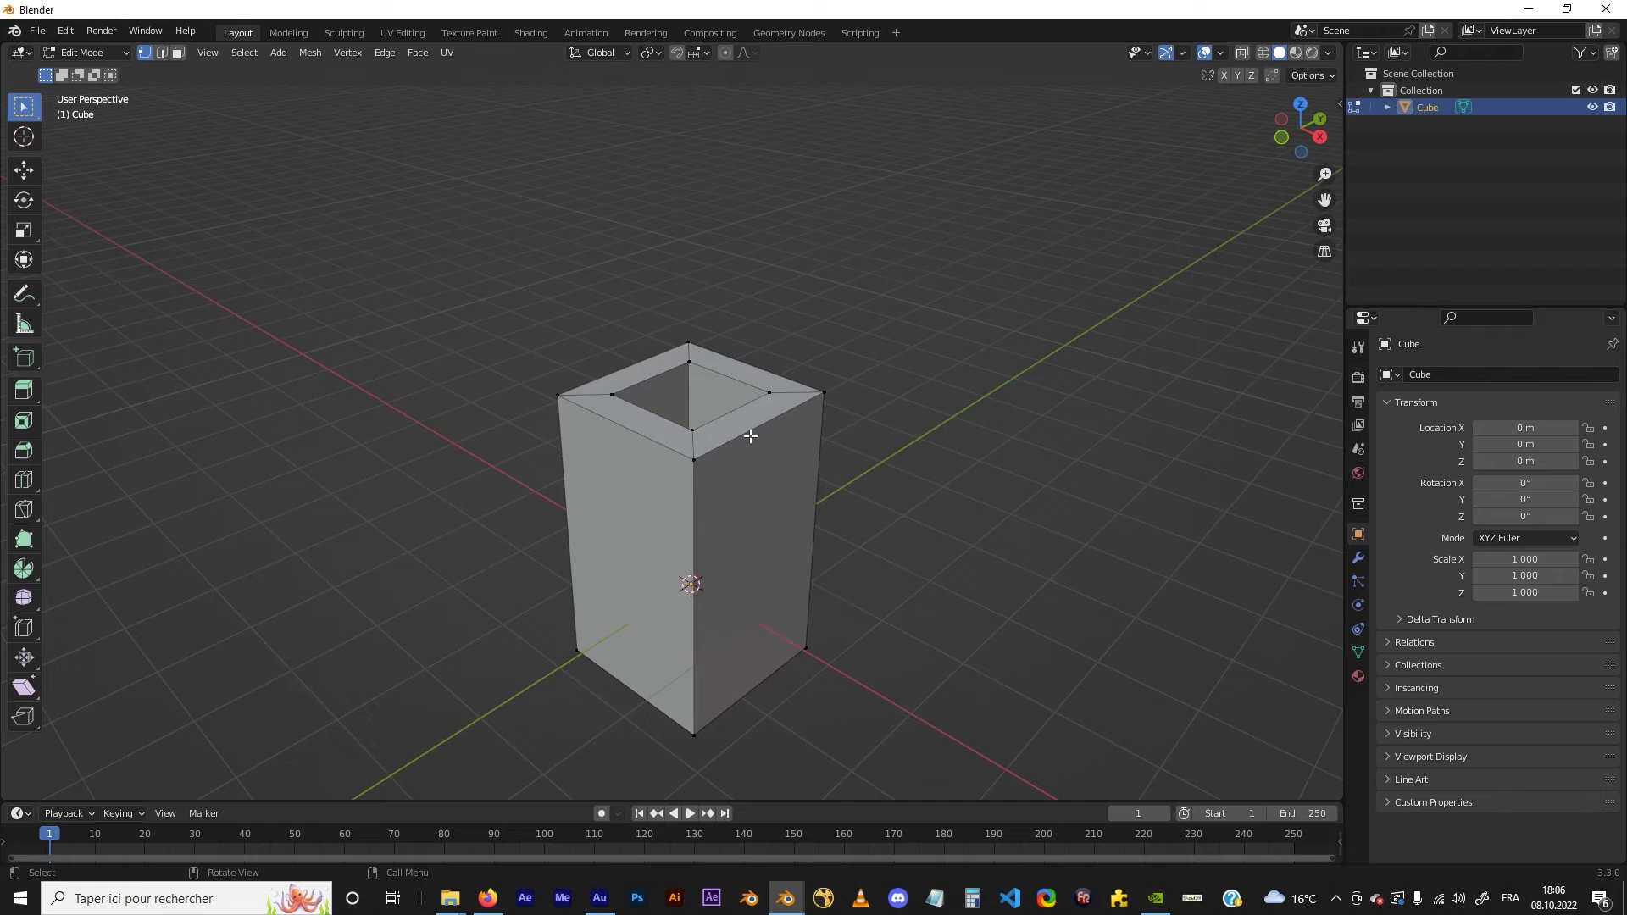
{"action": "left_click", "coordinate": [612, 394]}
{"action": "left_click", "coordinate": [689, 362], "text": "shift"}
{"action": "left_click", "coordinate": [769, 392], "text": "shift"}
{"action": "left_click", "coordinate": [693, 430], "text": "shift"}
{"action": "key", "text": "x"}
{"action": "left_click", "coordinate": [717, 433]}
Select the open base block's four top corner vertices and fill them with a face
{"action": "left_click_drag", "start_coordinate": [410, 262], "coordinate": [1017, 536]}
{"action": "key", "text": "f"}
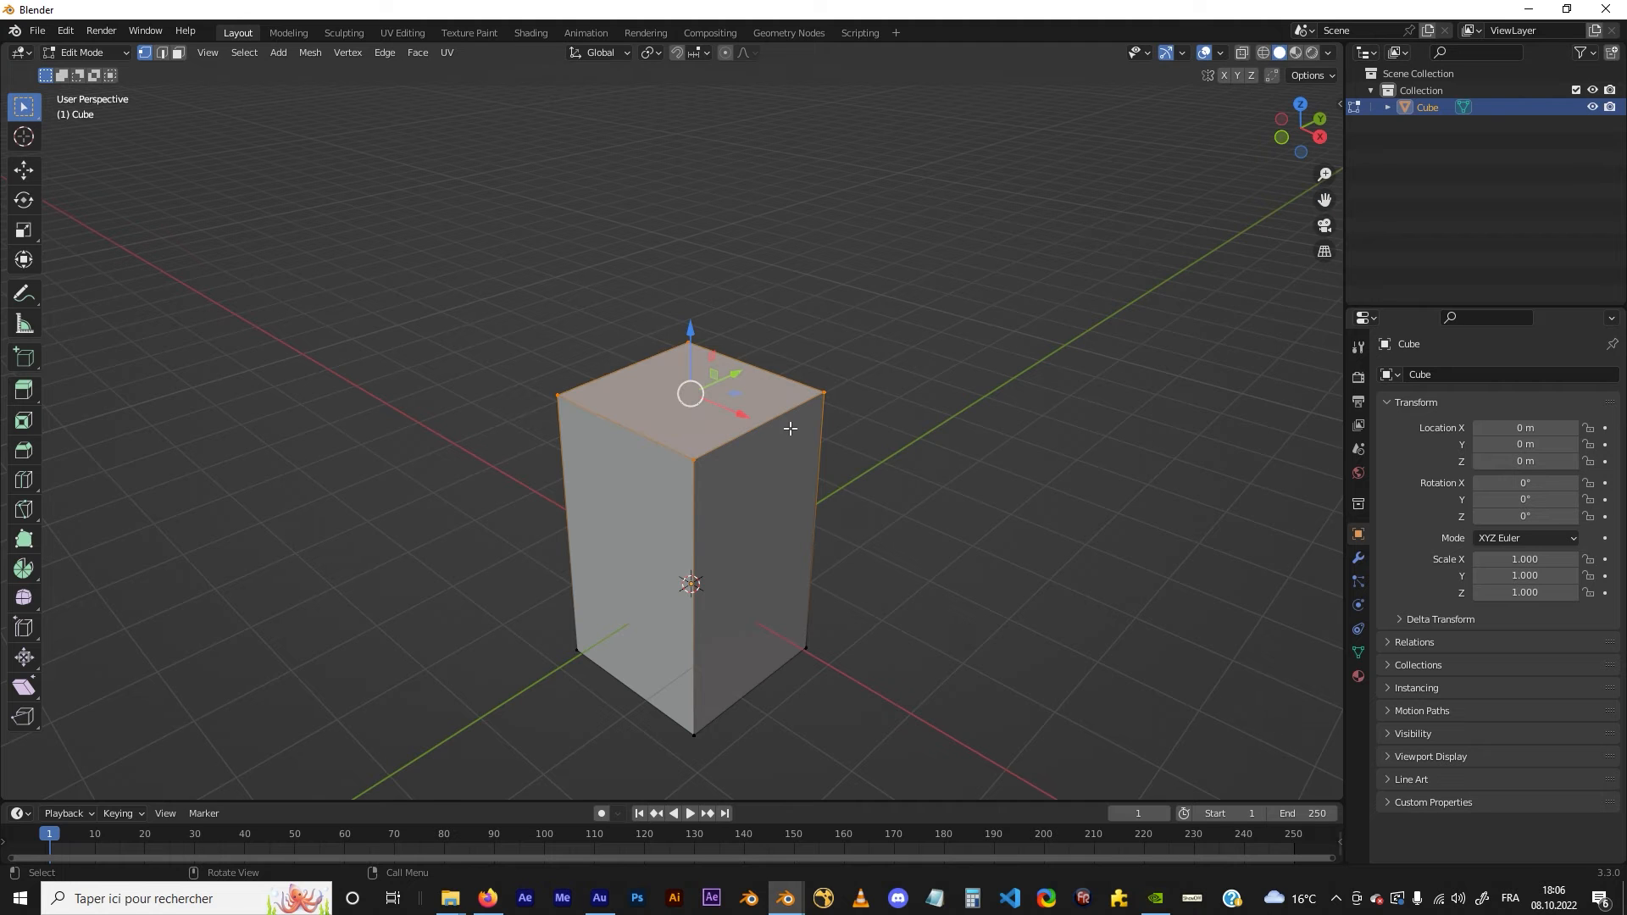
{"action": "left_click", "coordinate": [928, 452]}
{"action": "middle_click_drag", "start_coordinate": [757, 490], "coordinate": [704, 476]}
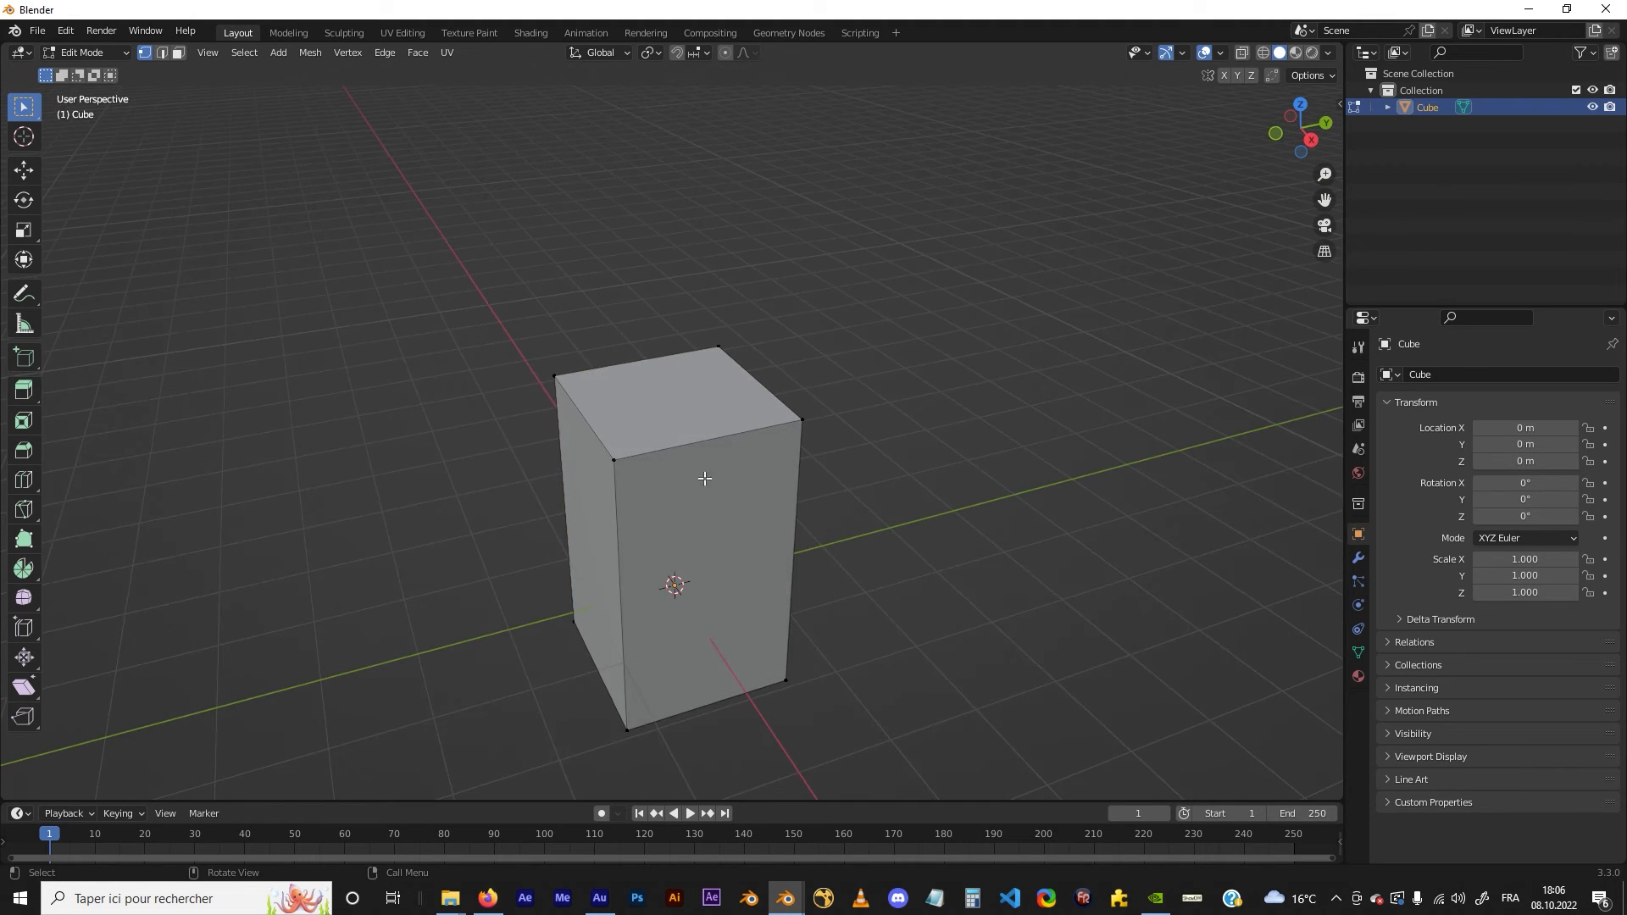
{"action": "key", "text": "ctrl+z"}
{"action": "mouse_move", "coordinate": [818, 514]}
{"action": "middle_mouse_down"}
{"action": "mouse_move", "coordinate": [867, 496]}
{"action": "mouse_move", "coordinate": [820, 491]}
{"action": "middle_mouse_up"}
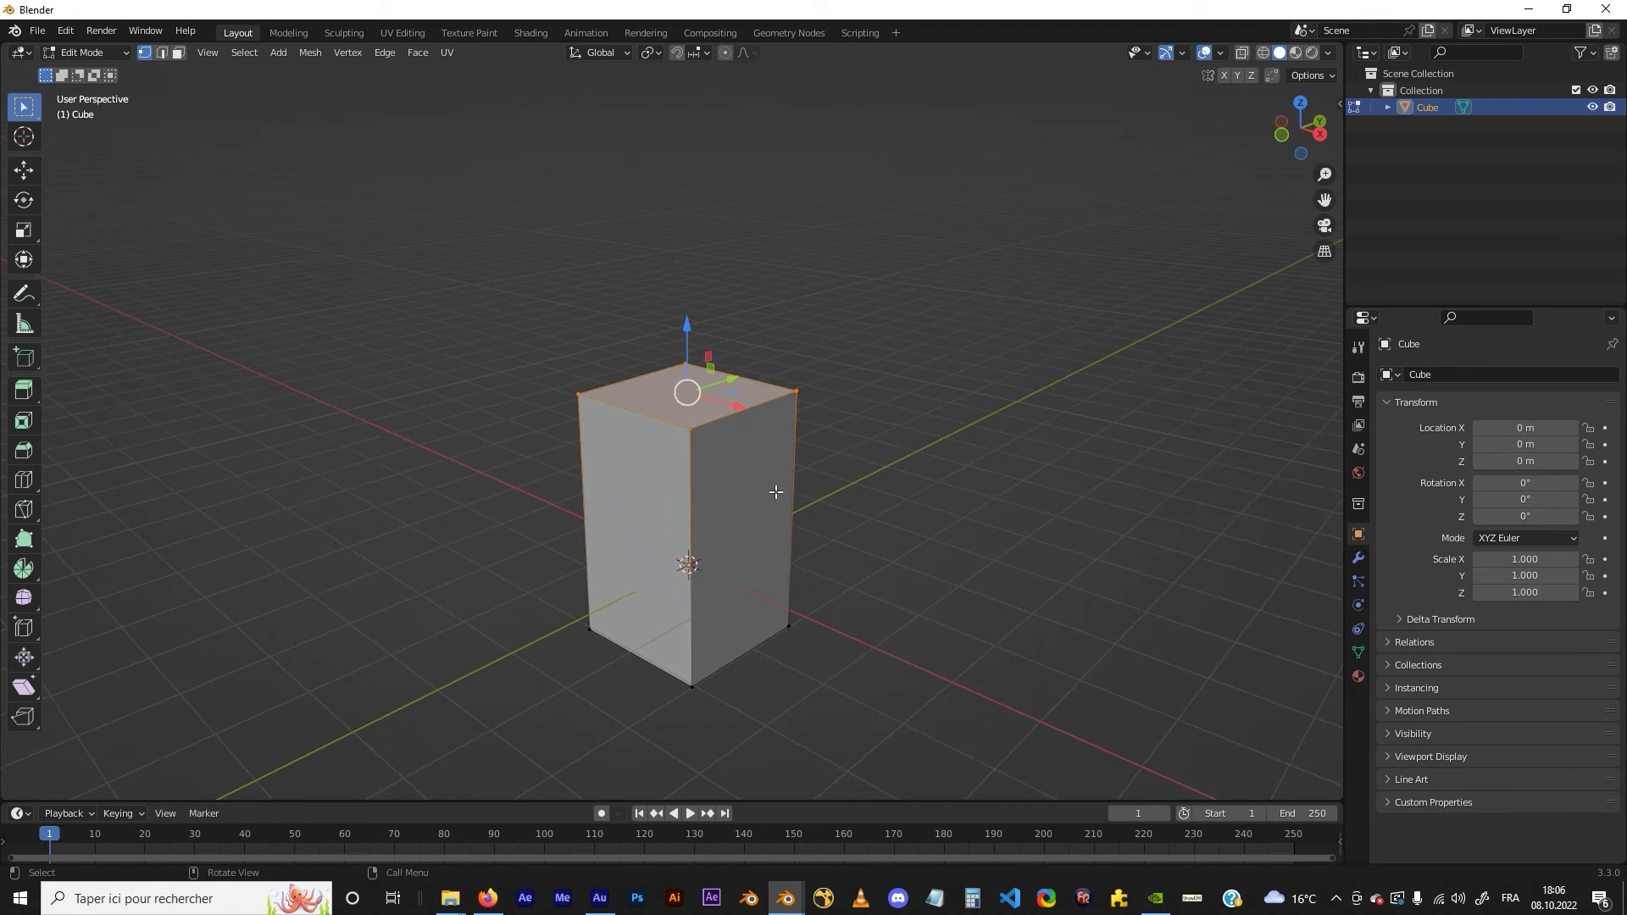
Select the block's top face in face selection mode, inset it, and extrude the inset face upward into a smaller tier
{"action": "left_click", "coordinate": [178, 53]}
{"action": "middle_click_drag", "start_coordinate": [932, 365], "coordinate": [824, 407]}
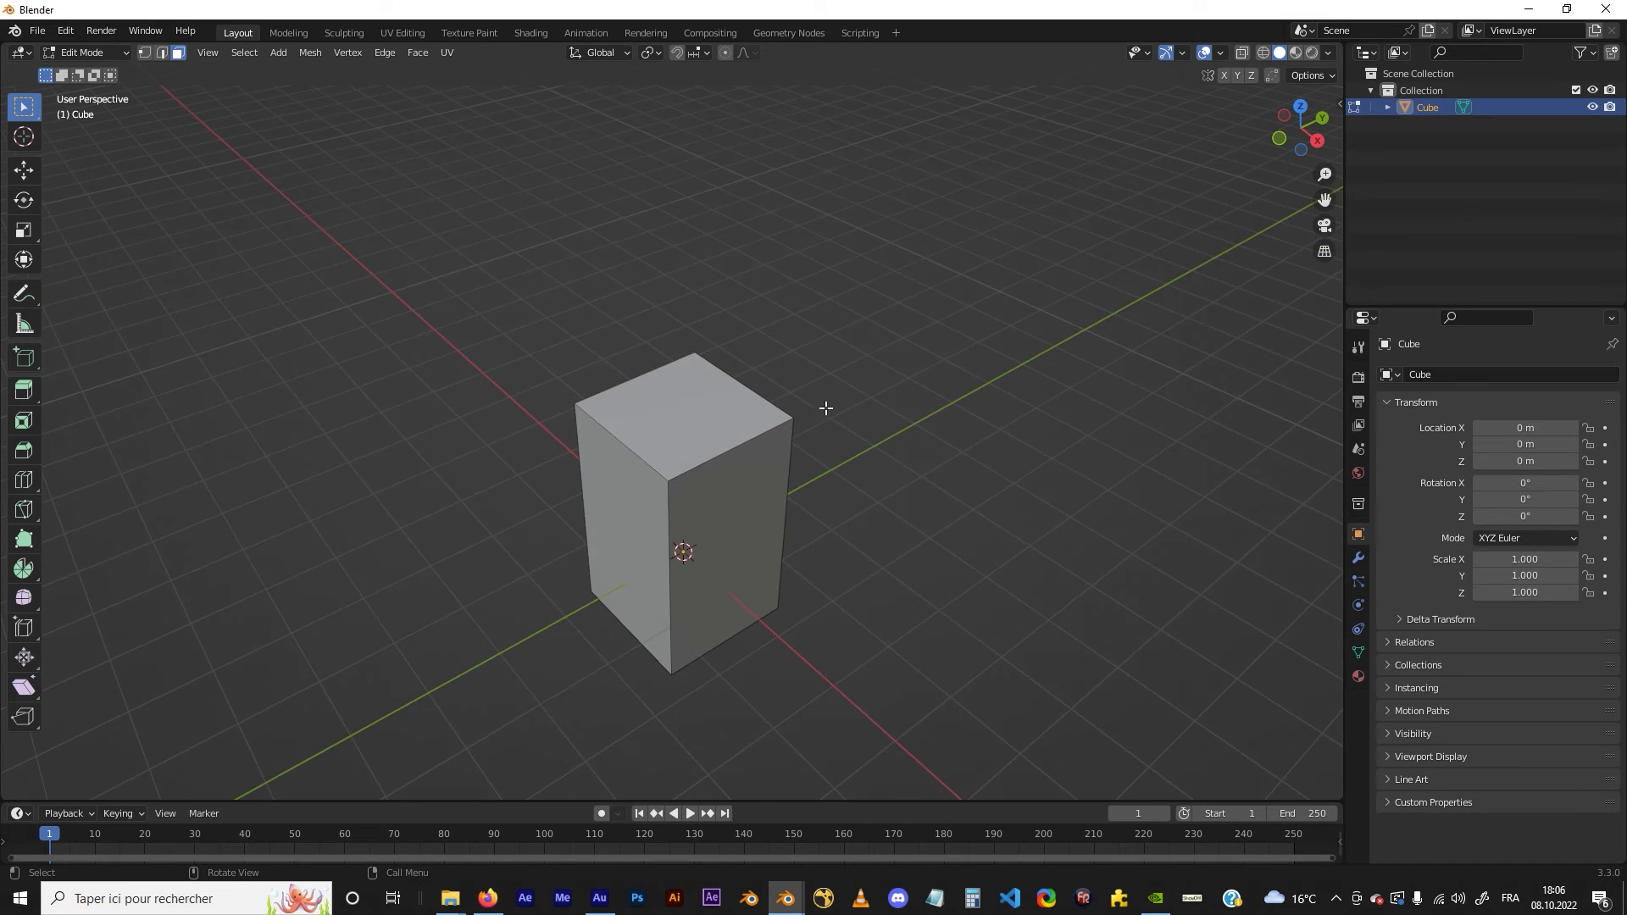
{"action": "left_click", "coordinate": [738, 425]}
{"action": "key", "text": "i"}
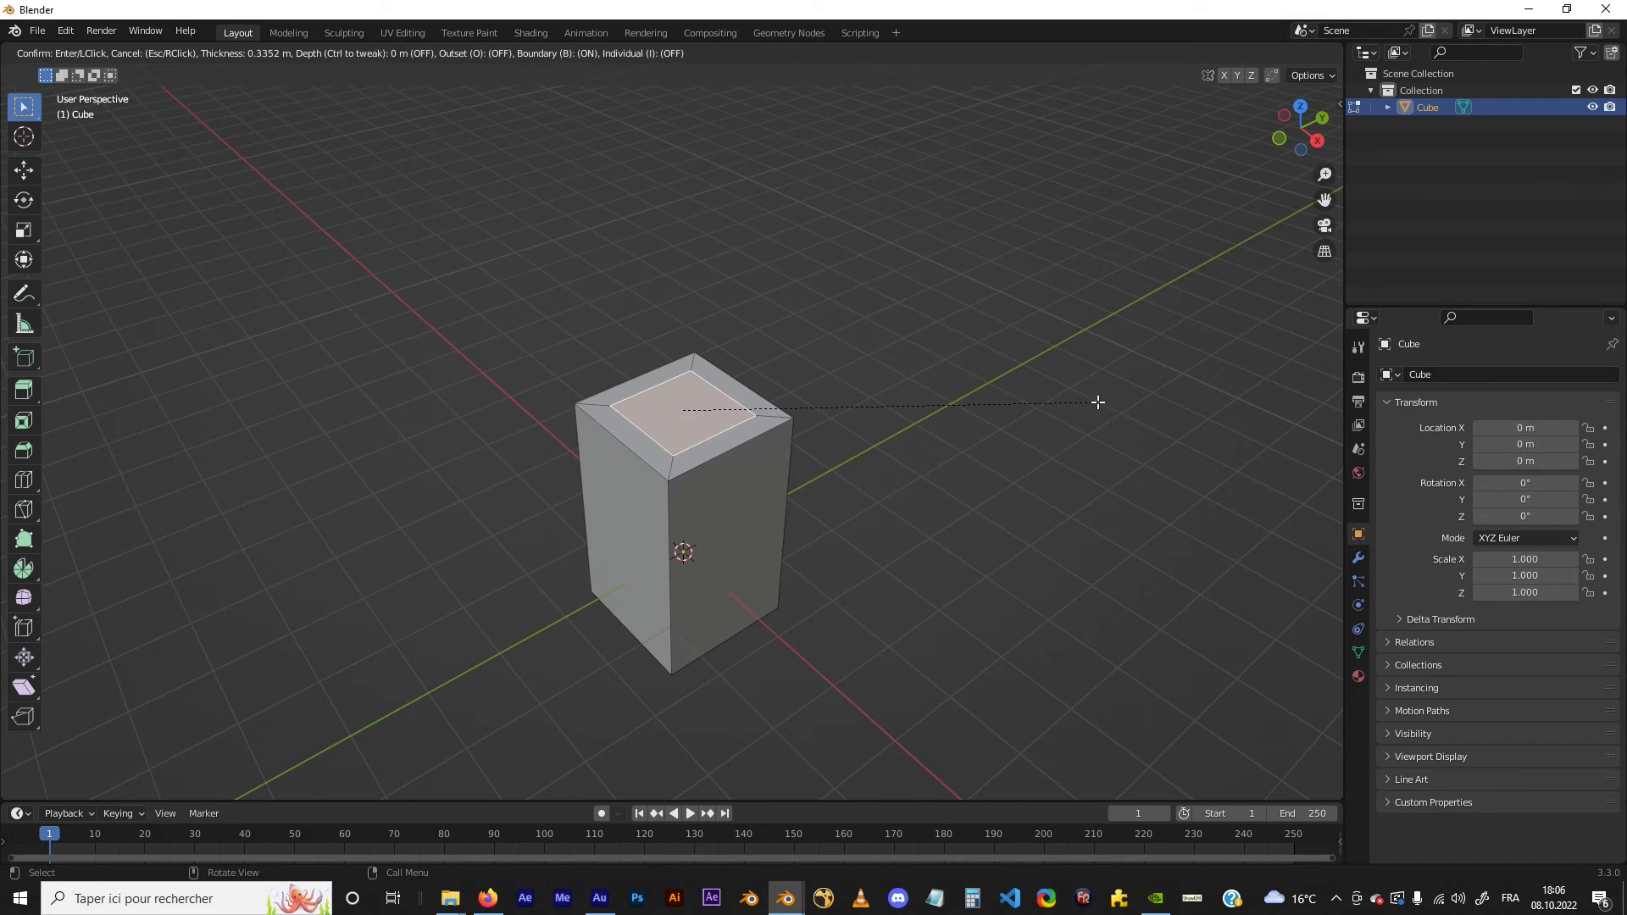
{"action": "left_click", "coordinate": [1101, 404]}
{"action": "key", "text": "e"}
{"action": "left_click", "coordinate": [1101, 333]}
{"action": "middle_click_drag", "start_coordinate": [941, 436], "coordinate": [944, 417]}
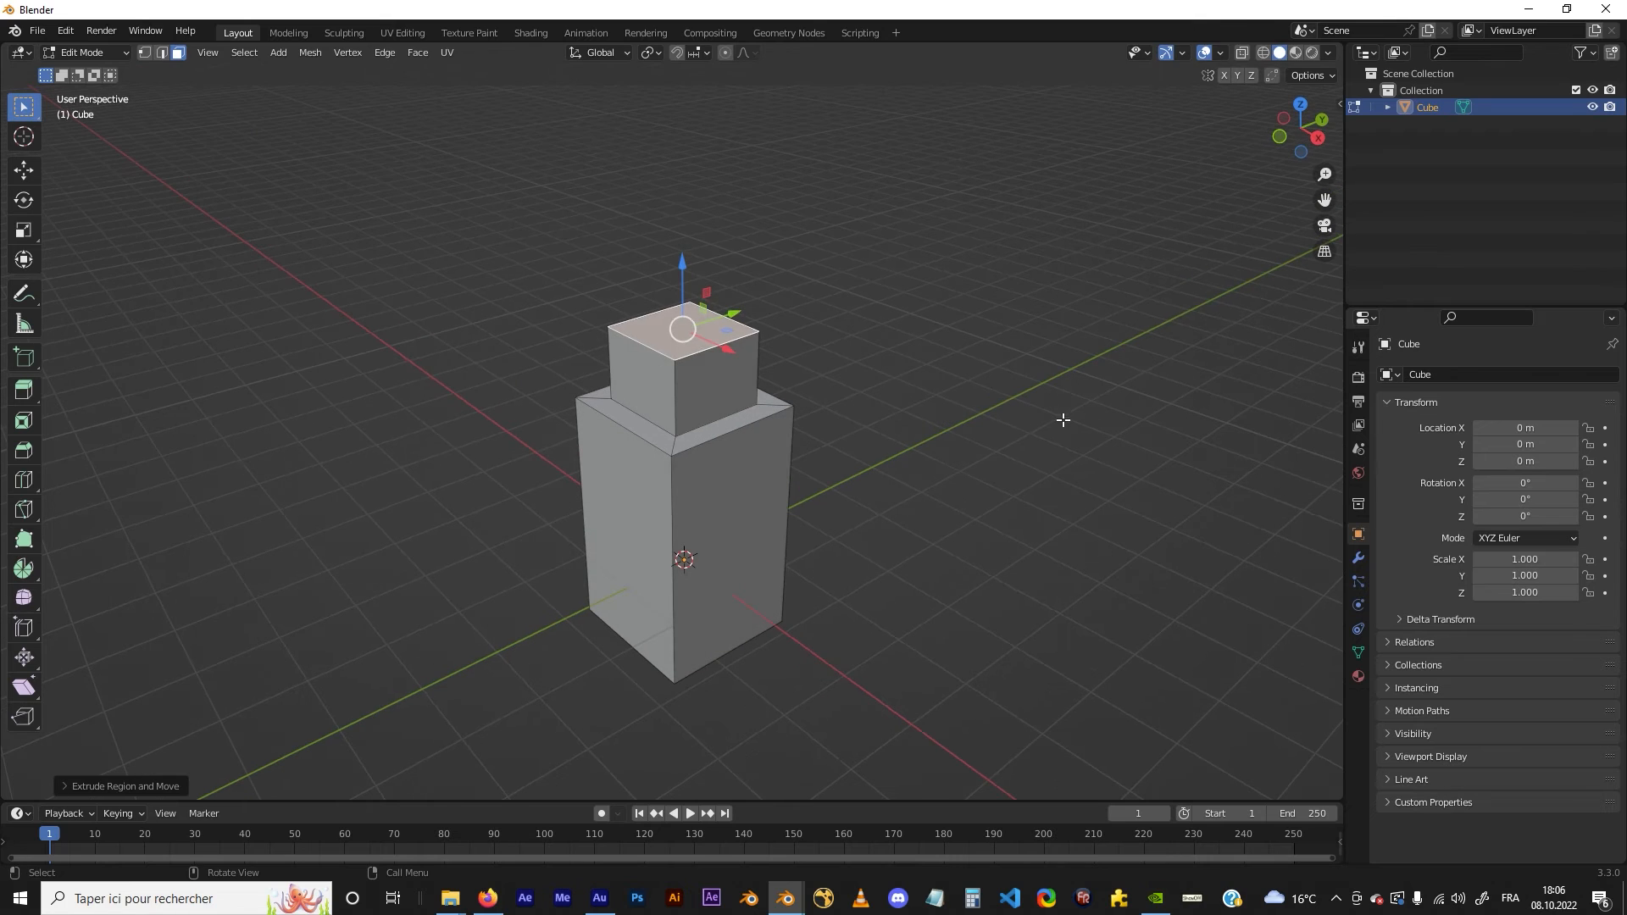
Inset the smaller tier's top face and extrude it upward to form a third, narrower tier
{"action": "key", "text": "i"}
{"action": "left_click", "coordinate": [1038, 411]}
{"action": "key", "text": "e"}
{"action": "left_click", "coordinate": [1040, 323]}
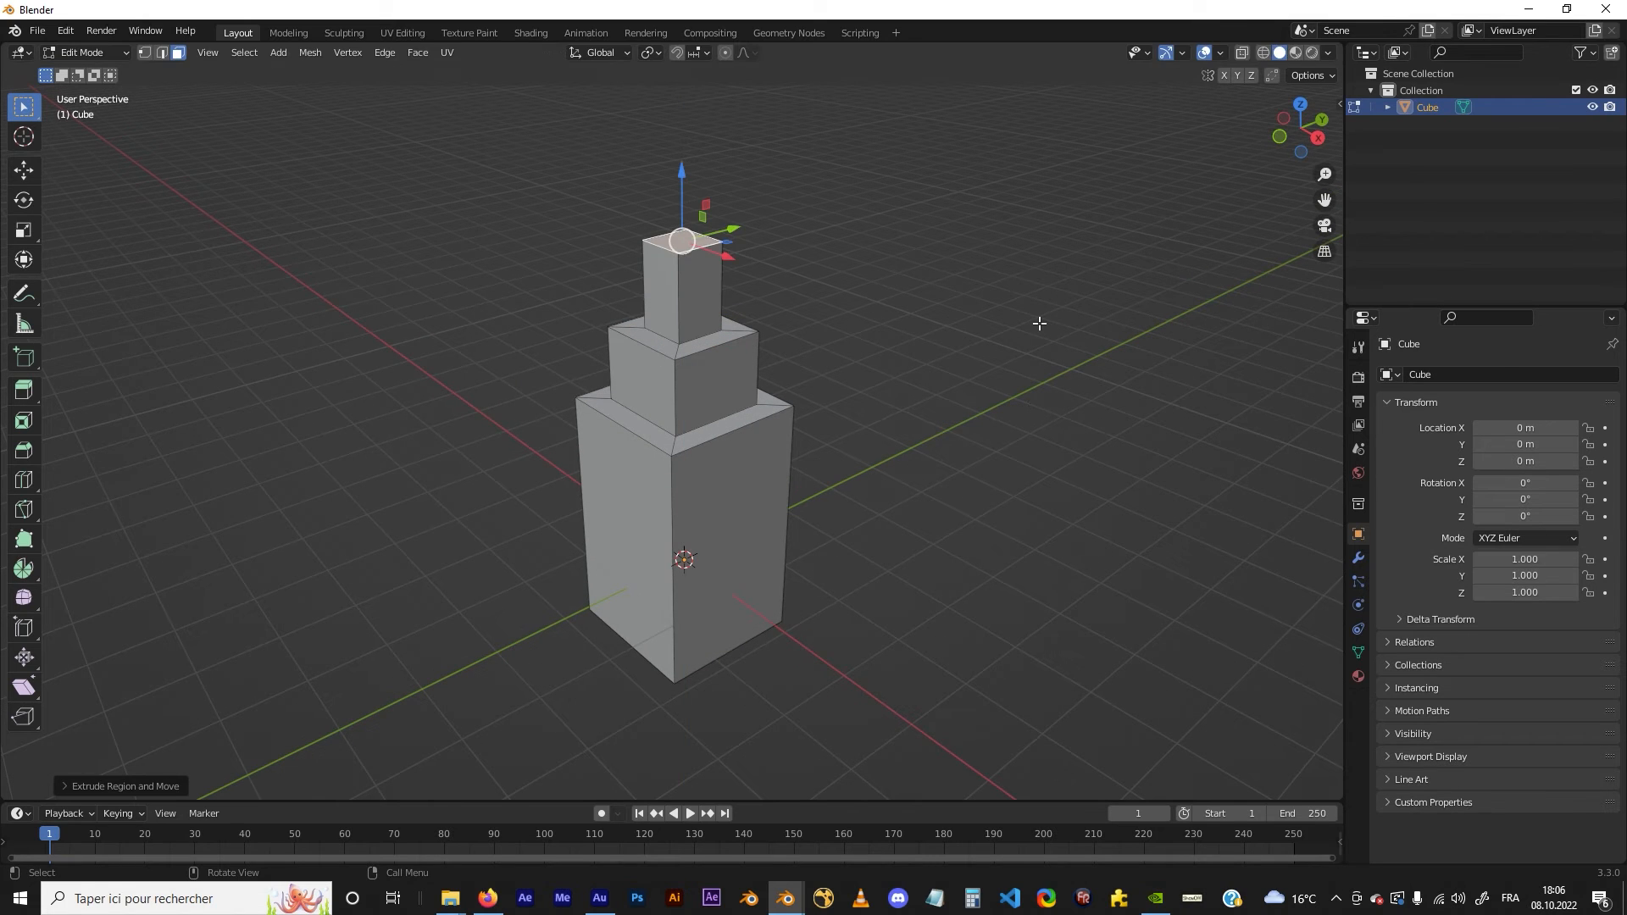
Undo both tiers' insets and extrusions to restore the plain block
{"action": "key", "text": "ctrl+z"}
{"action": "key", "text": "ctrl+z"}
{"action": "key", "text": "ctrl+z"}
{"action": "key", "text": "ctrl+z"}
{"action": "key", "text": "ctrl+z"}
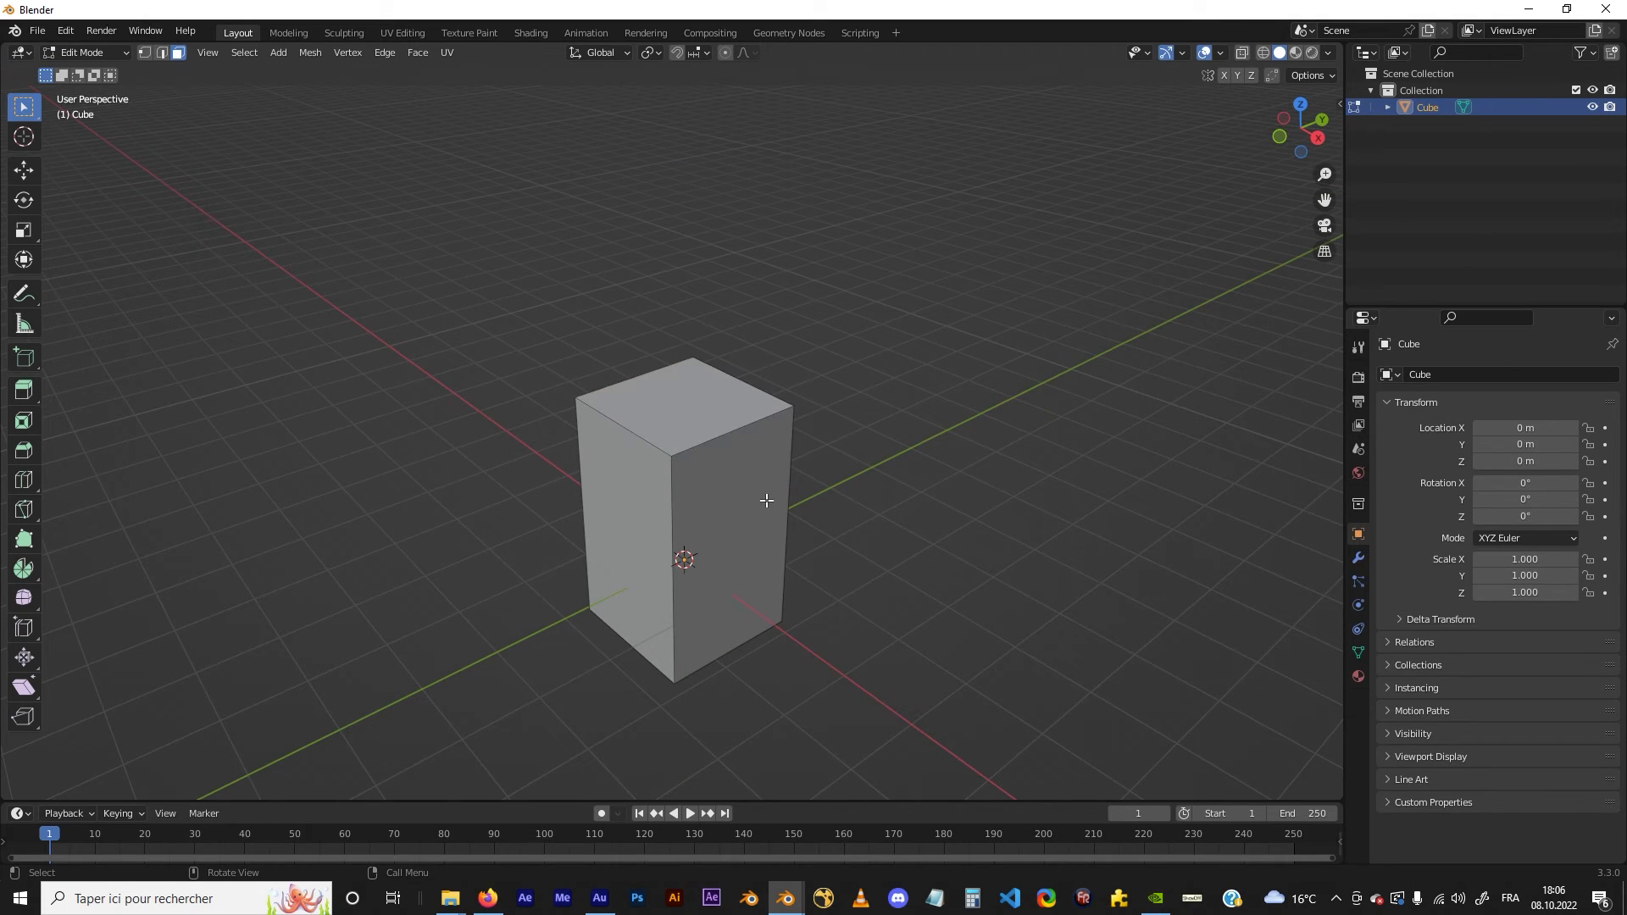
Switch to edge selection and select the block's vertical edges
{"action": "key", "text": "2"}
{"action": "left_click", "coordinate": [672, 477]}
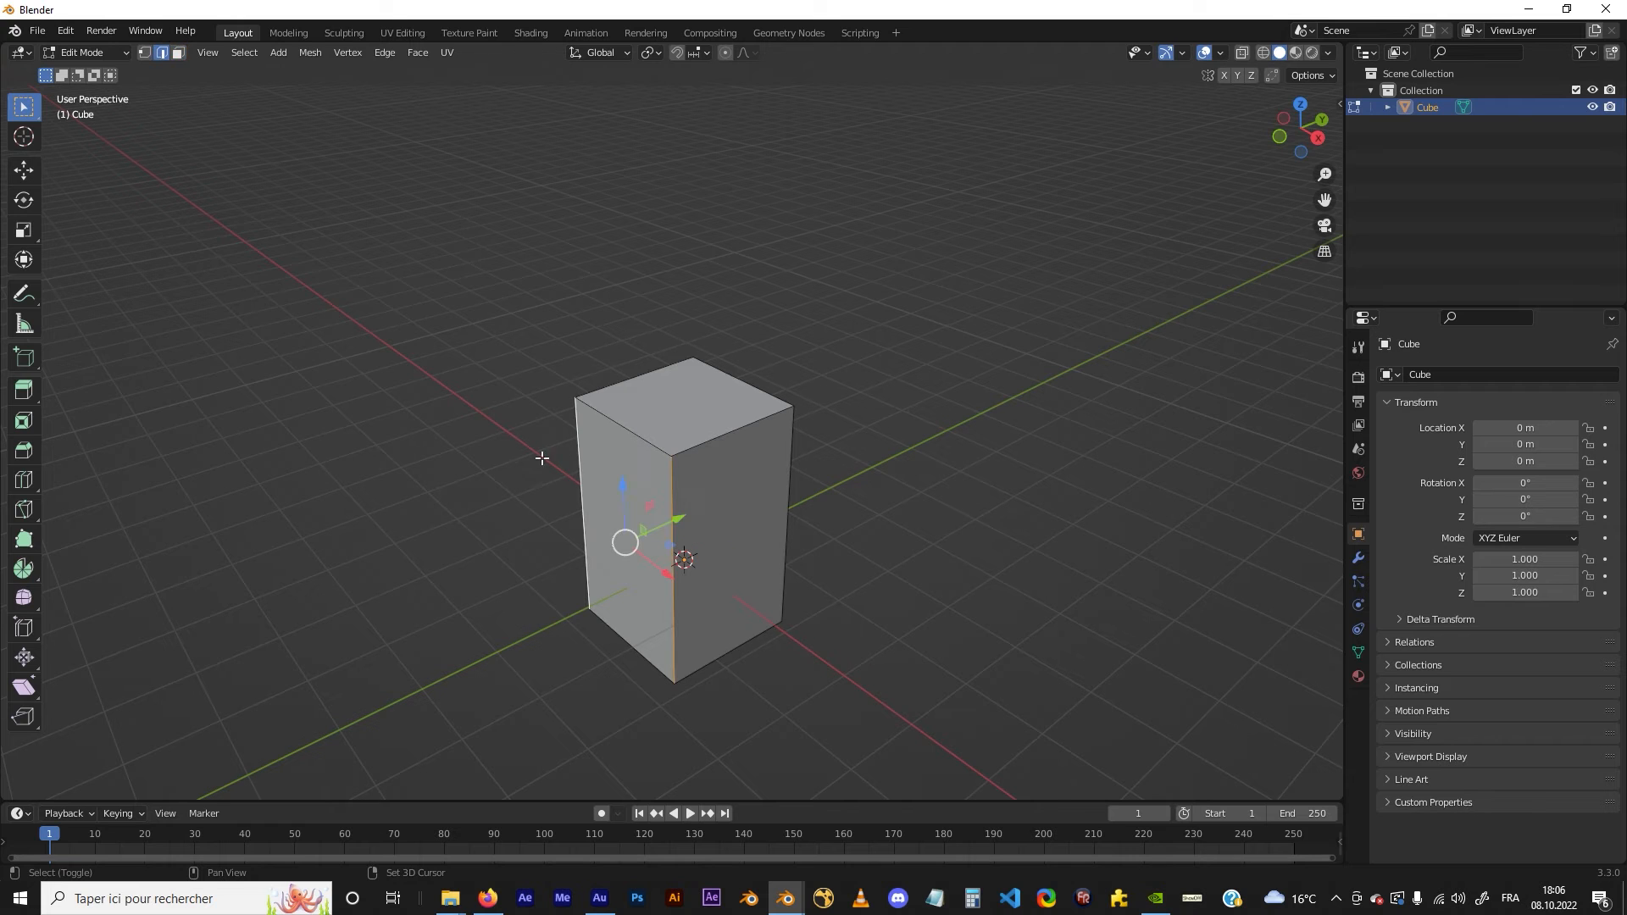
{"action": "left_click", "coordinate": [792, 459], "text": "ctrl+alt"}
{"action": "middle_click_drag", "start_coordinate": [797, 459], "coordinate": [885, 471]}
Cycle twice through the vertex, edge and face selection modes
{"action": "left_click", "coordinate": [144, 54]}
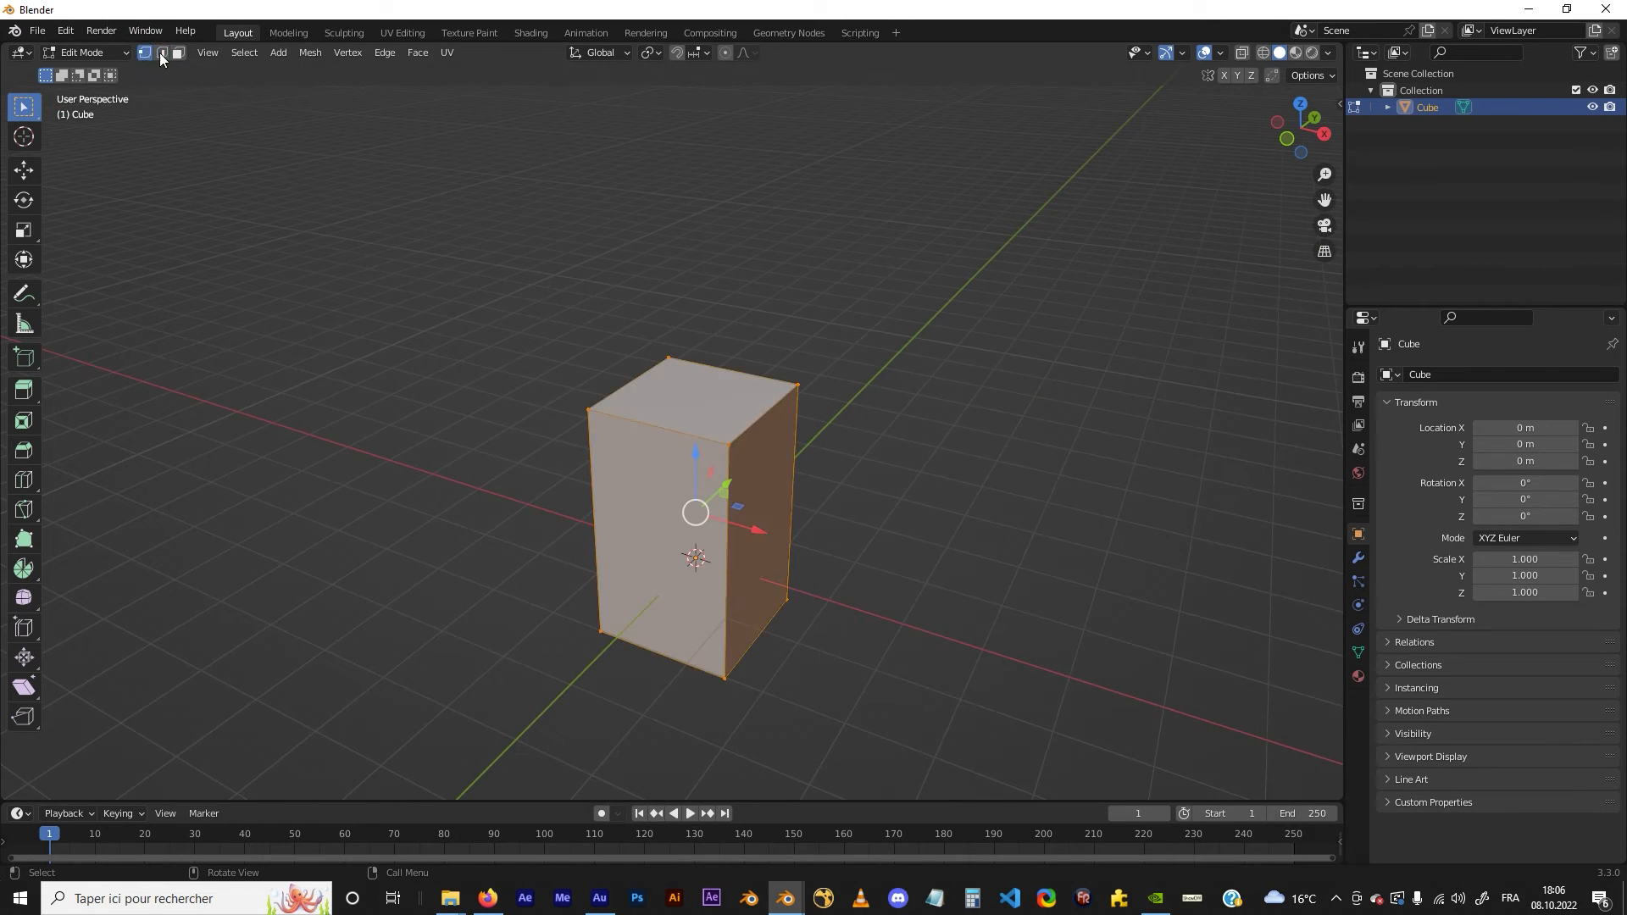
{"action": "left_click", "coordinate": [161, 55]}
{"action": "left_click", "coordinate": [178, 54]}
{"action": "key", "text": "1"}
{"action": "key", "text": "2"}
{"action": "key", "text": "3"}
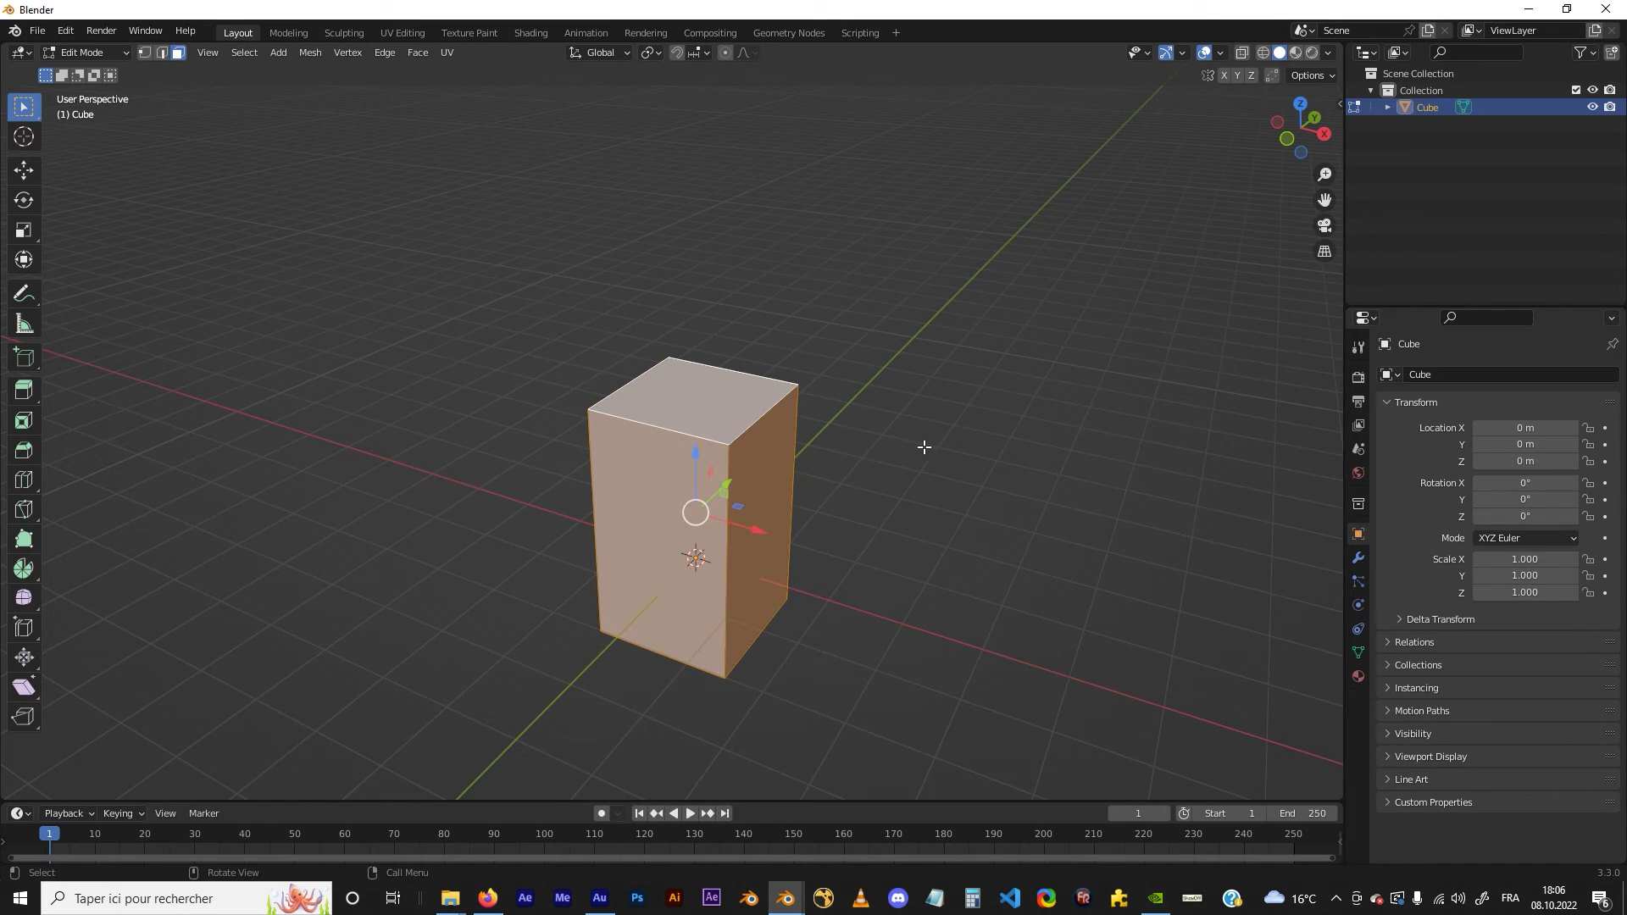
Clear the selection, then select single top and vertical edges of the block one after another in edge selection mode
{"action": "key", "text": "alt+a"}
{"action": "left_click", "coordinate": [629, 381]}
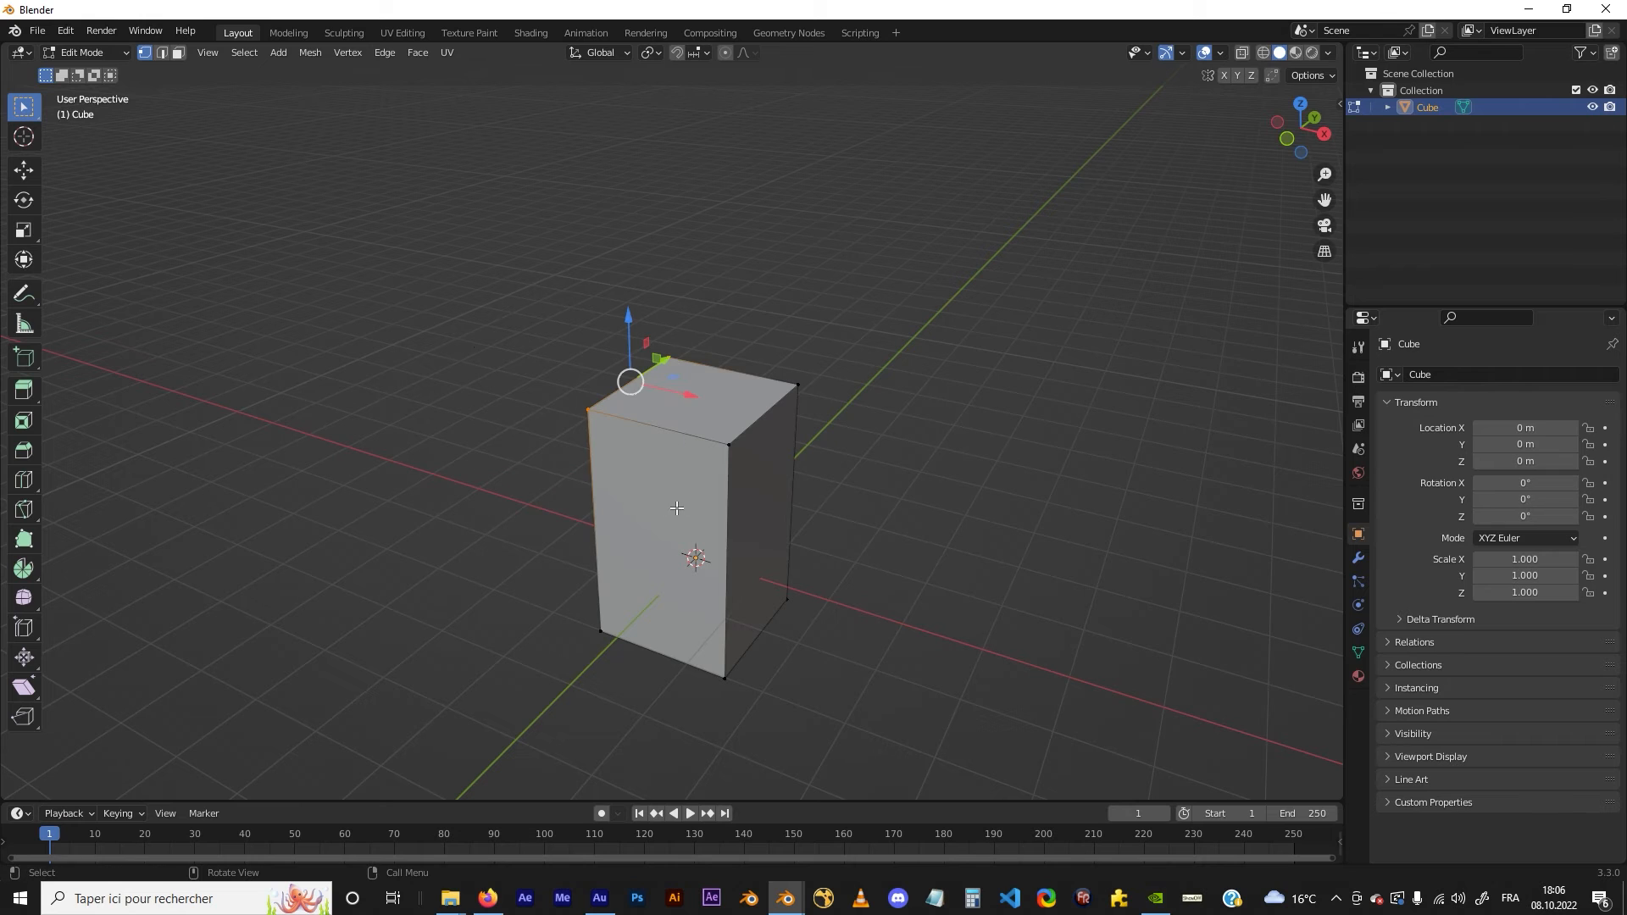
{"action": "key", "text": "2"}
{"action": "left_click", "coordinate": [658, 427]}
{"action": "left_click", "coordinate": [598, 522]}
{"action": "left_click", "coordinate": [707, 471]}
Switch to face selection and select the block's front and top faces in turn, finishing on the front face
{"action": "key", "text": "3"}
{"action": "left_click", "coordinate": [678, 543]}
{"action": "left_click", "coordinate": [691, 391]}
{"action": "left_click", "coordinate": [707, 552]}
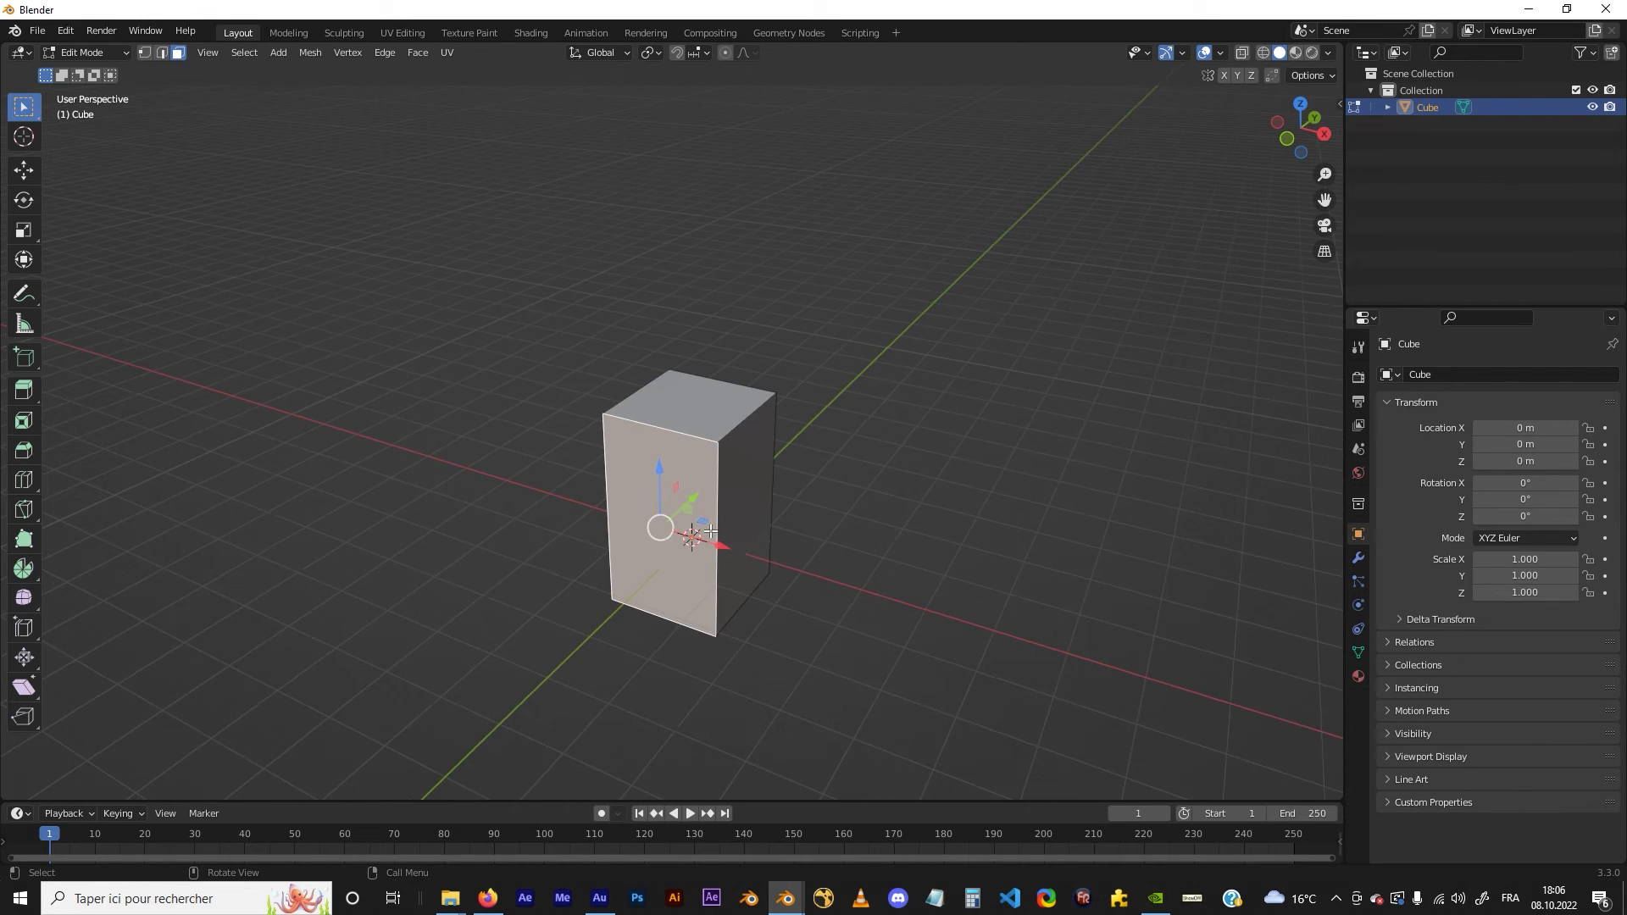
Return to edge selection and select all four vertical edges of the block together
{"action": "key", "text": "1"}
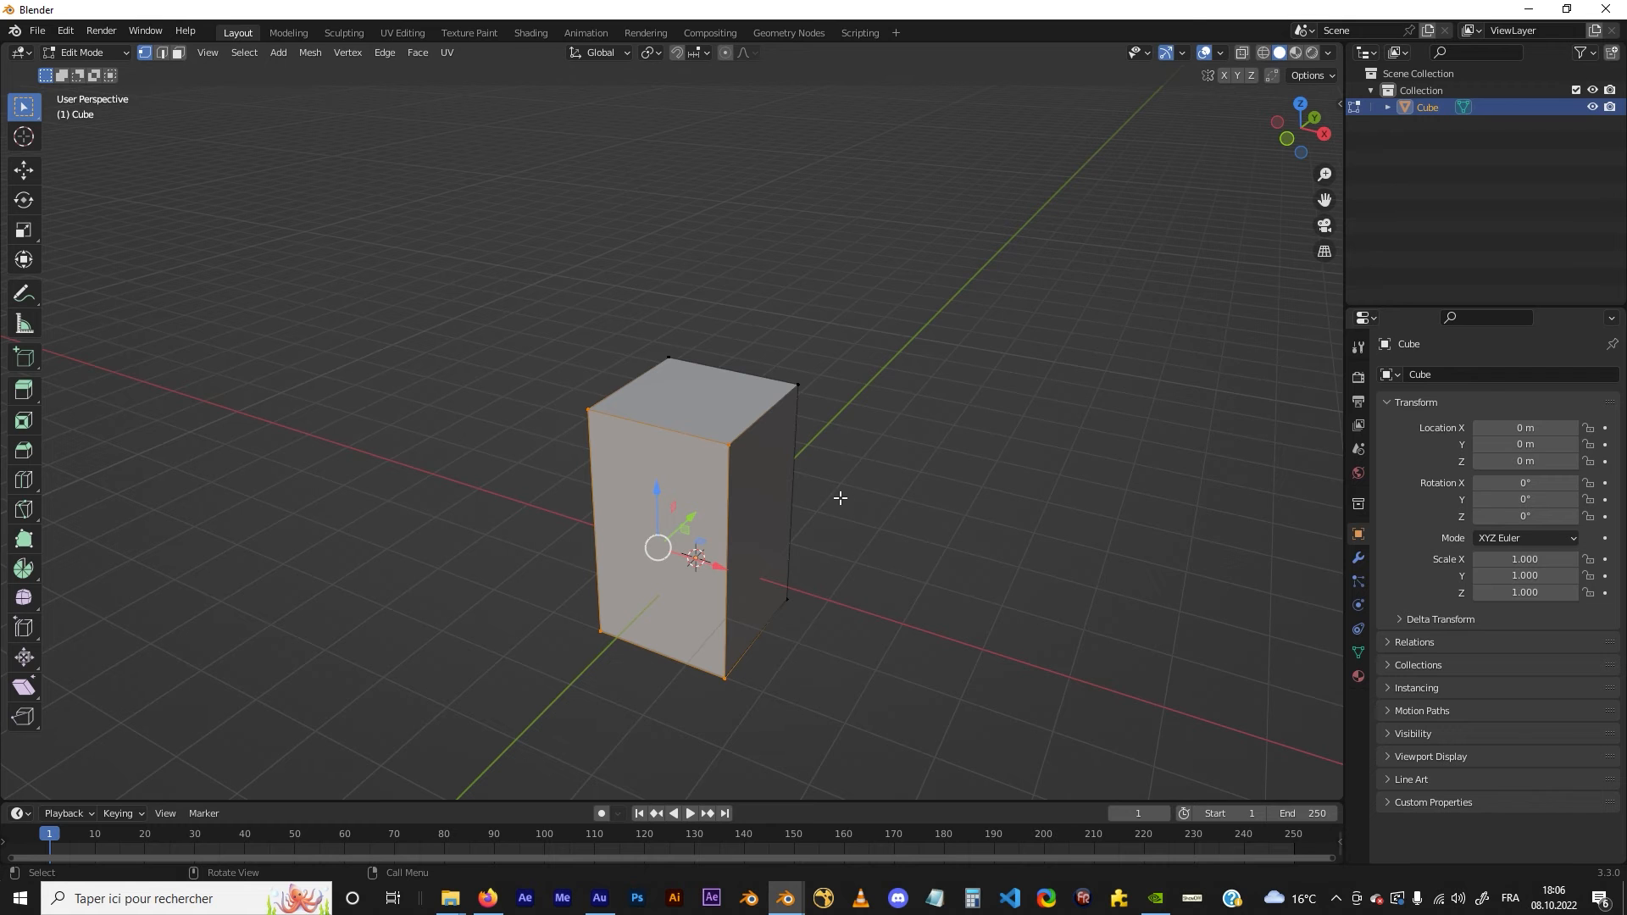
{"action": "key", "text": "2"}
{"action": "left_click", "coordinate": [592, 474]}
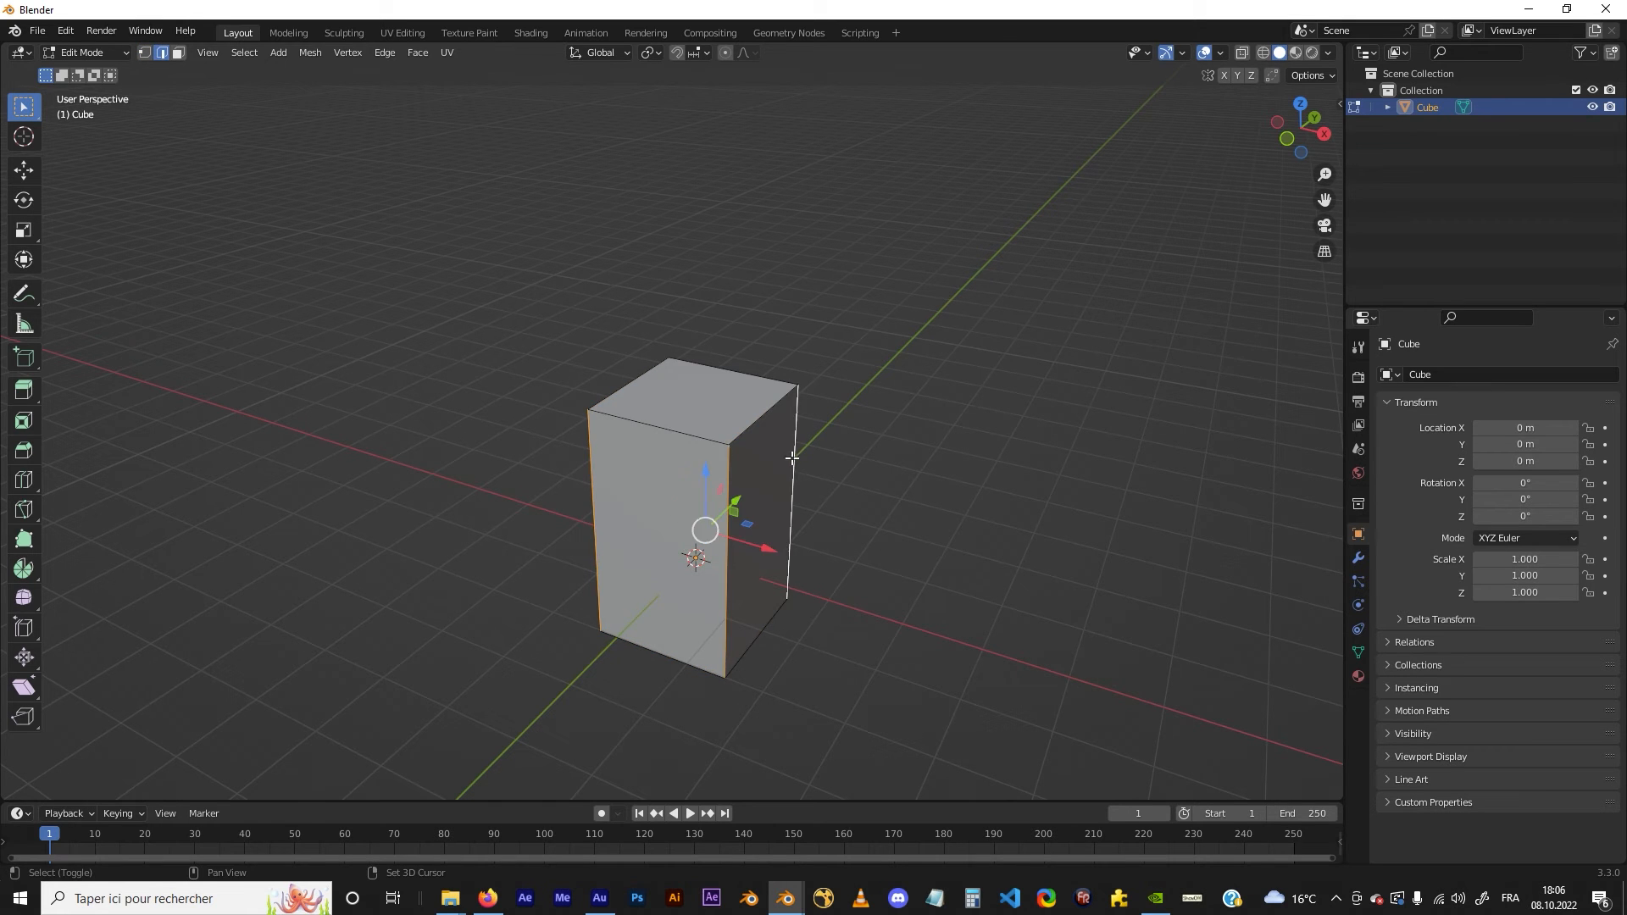
{"action": "middle_click_drag", "start_coordinate": [792, 457], "coordinate": [722, 467]}
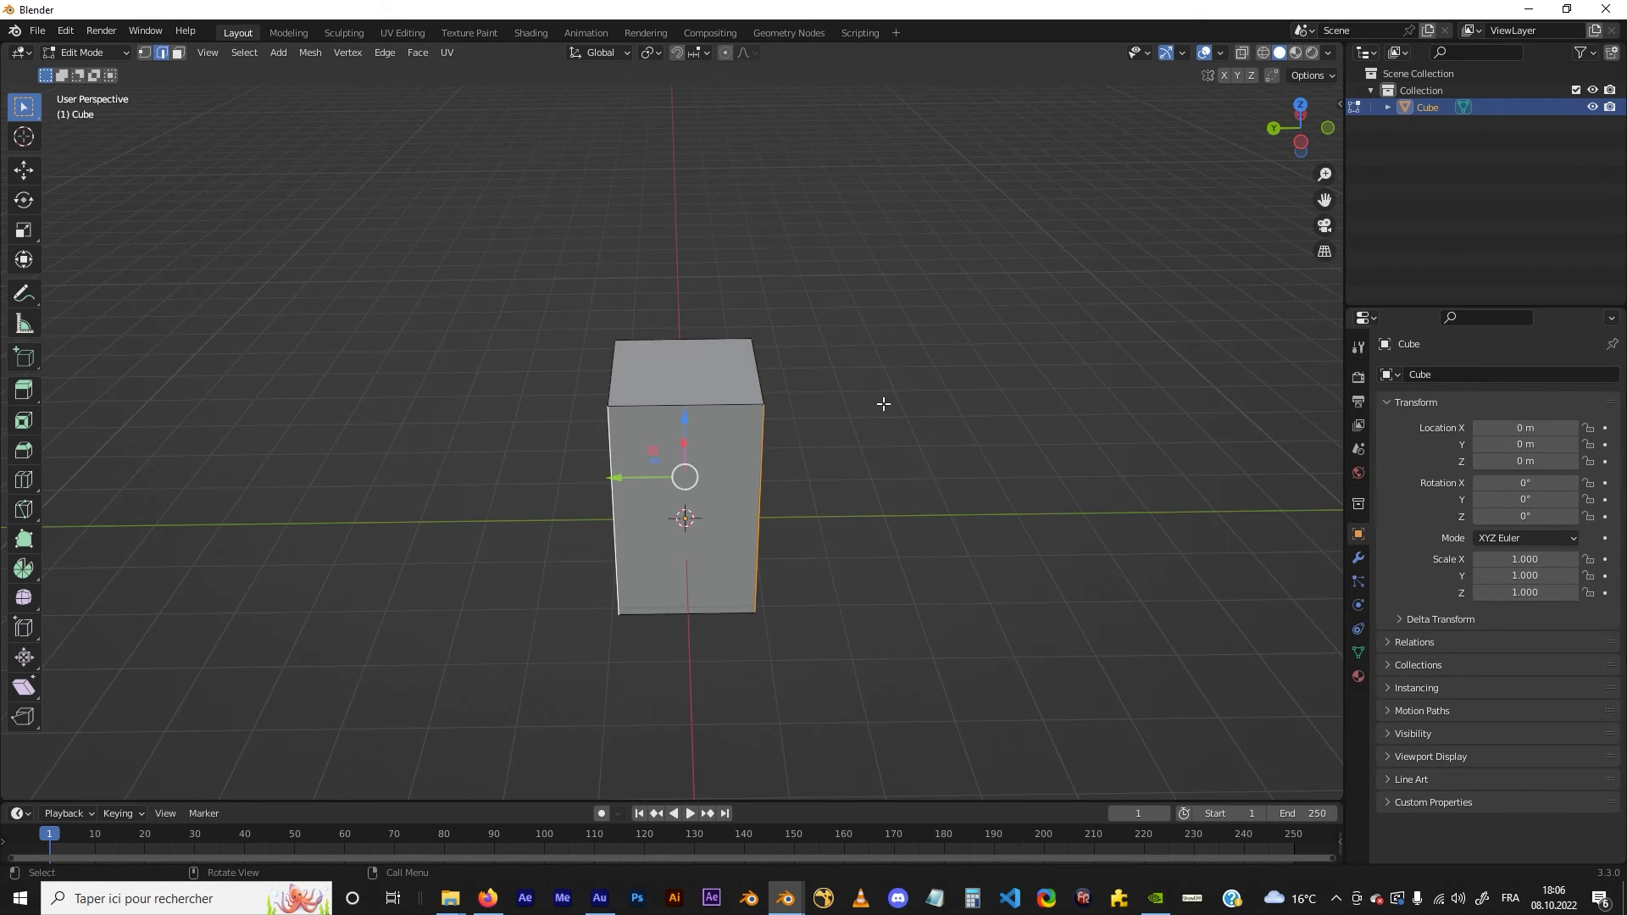
Bevel the four vertical edges with a single segment to give the block an eight-sided outline
{"action": "key", "text": "ctrl+b"}
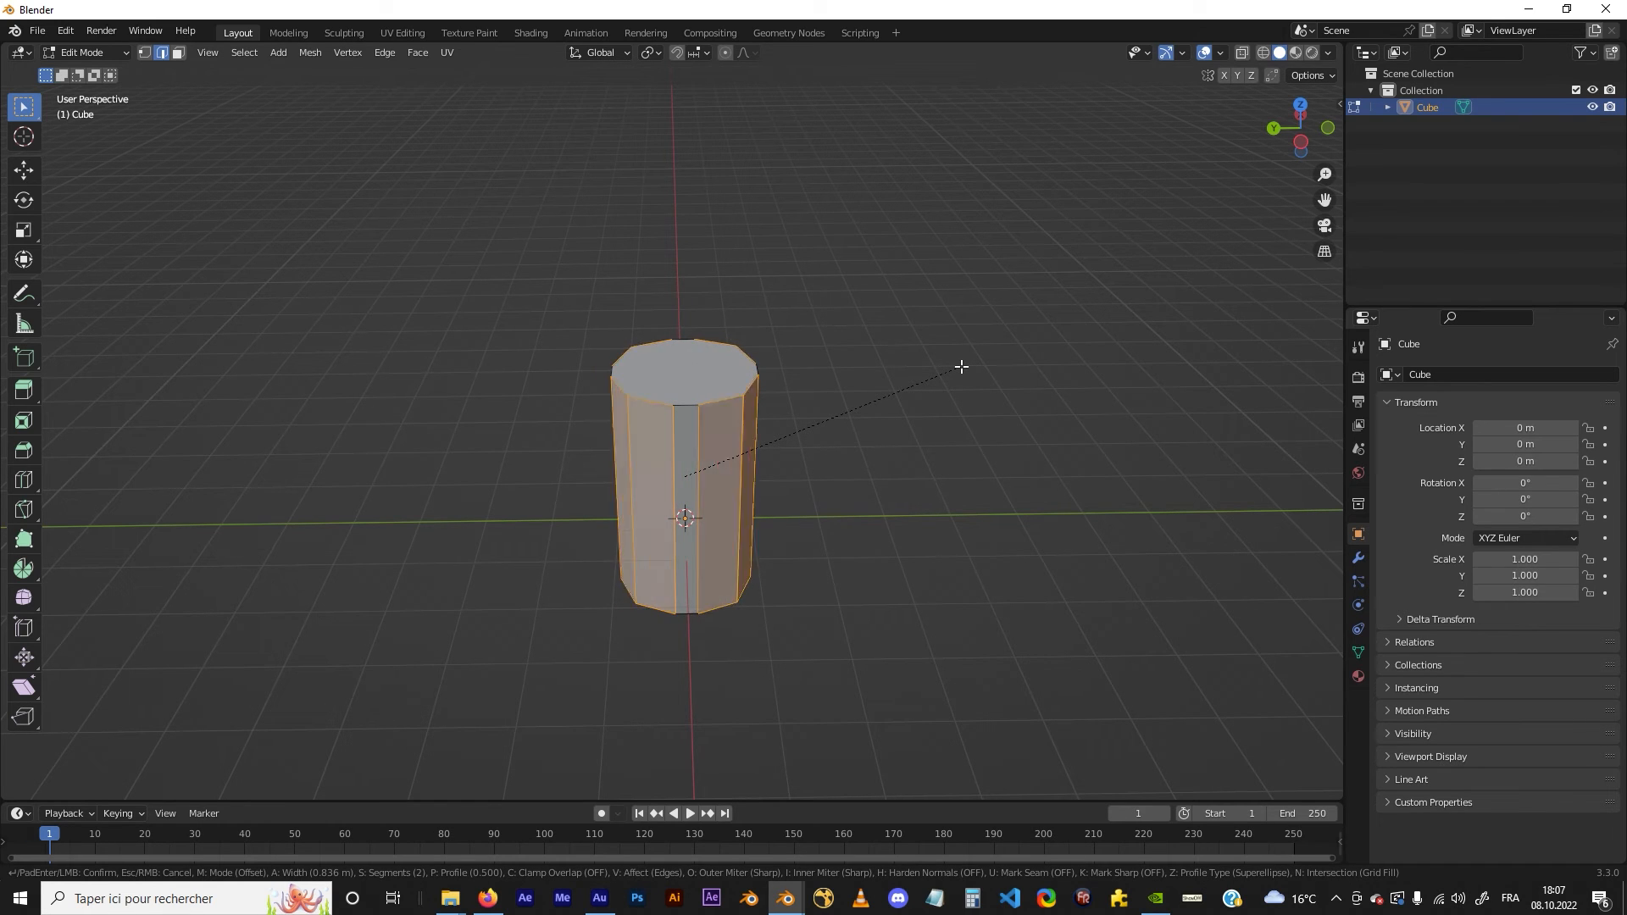
{"action": "scroll", "coordinate": [961, 366], "scroll_direction": "up", "scroll_amount": 3}
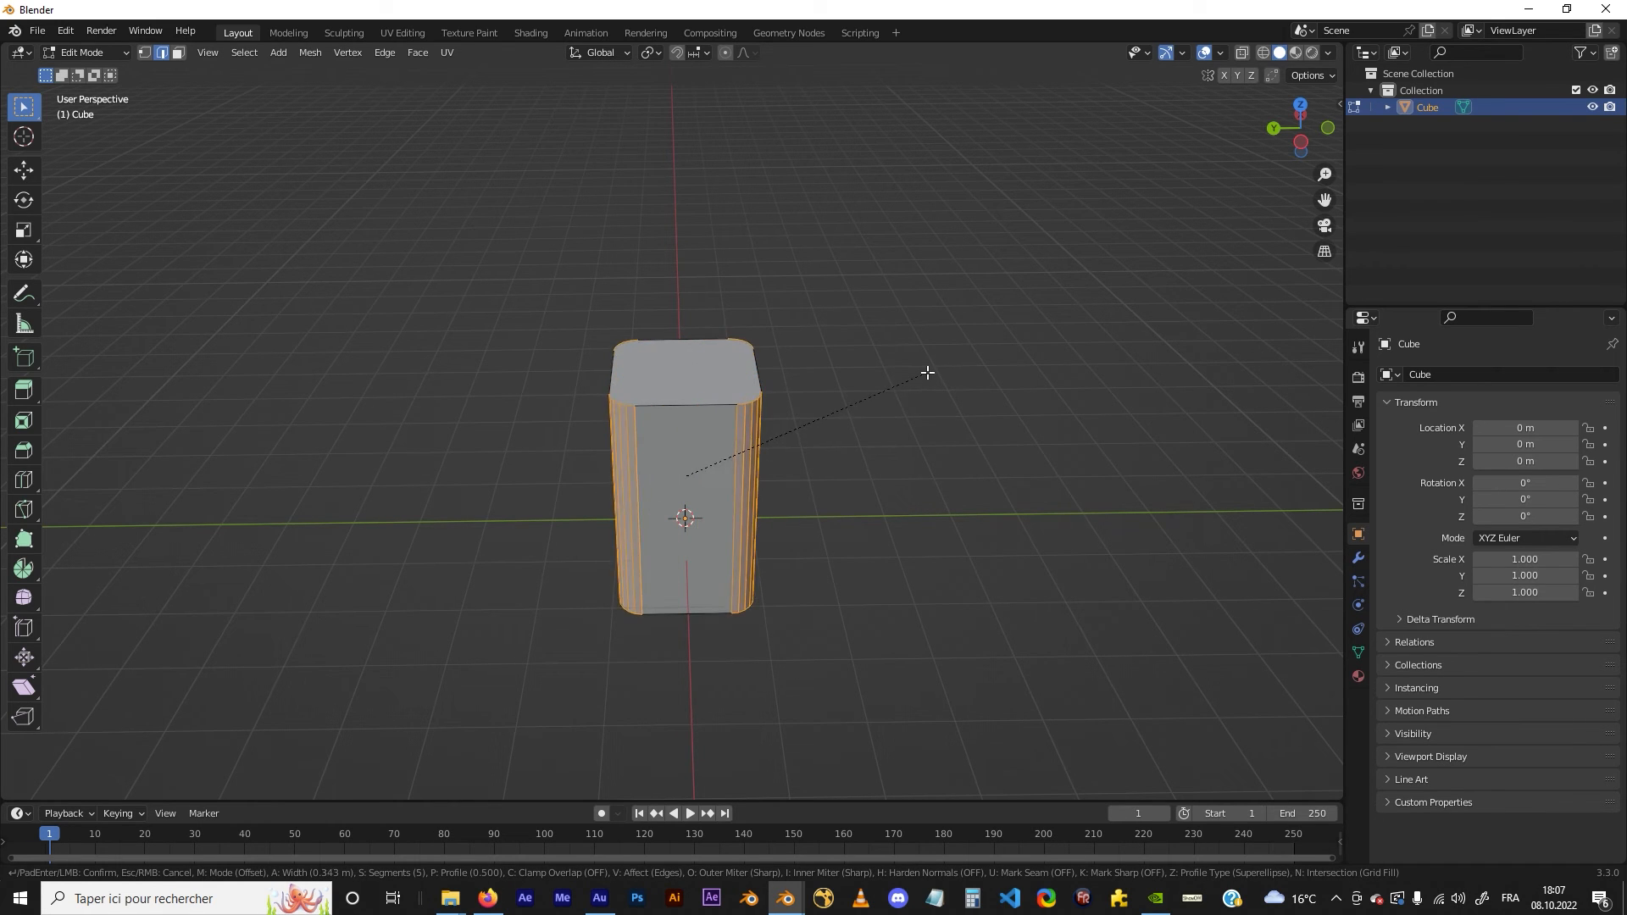
{"action": "scroll", "coordinate": [927, 373], "scroll_direction": "down", "scroll_amount": 4}
{"action": "left_click", "coordinate": [935, 374]}
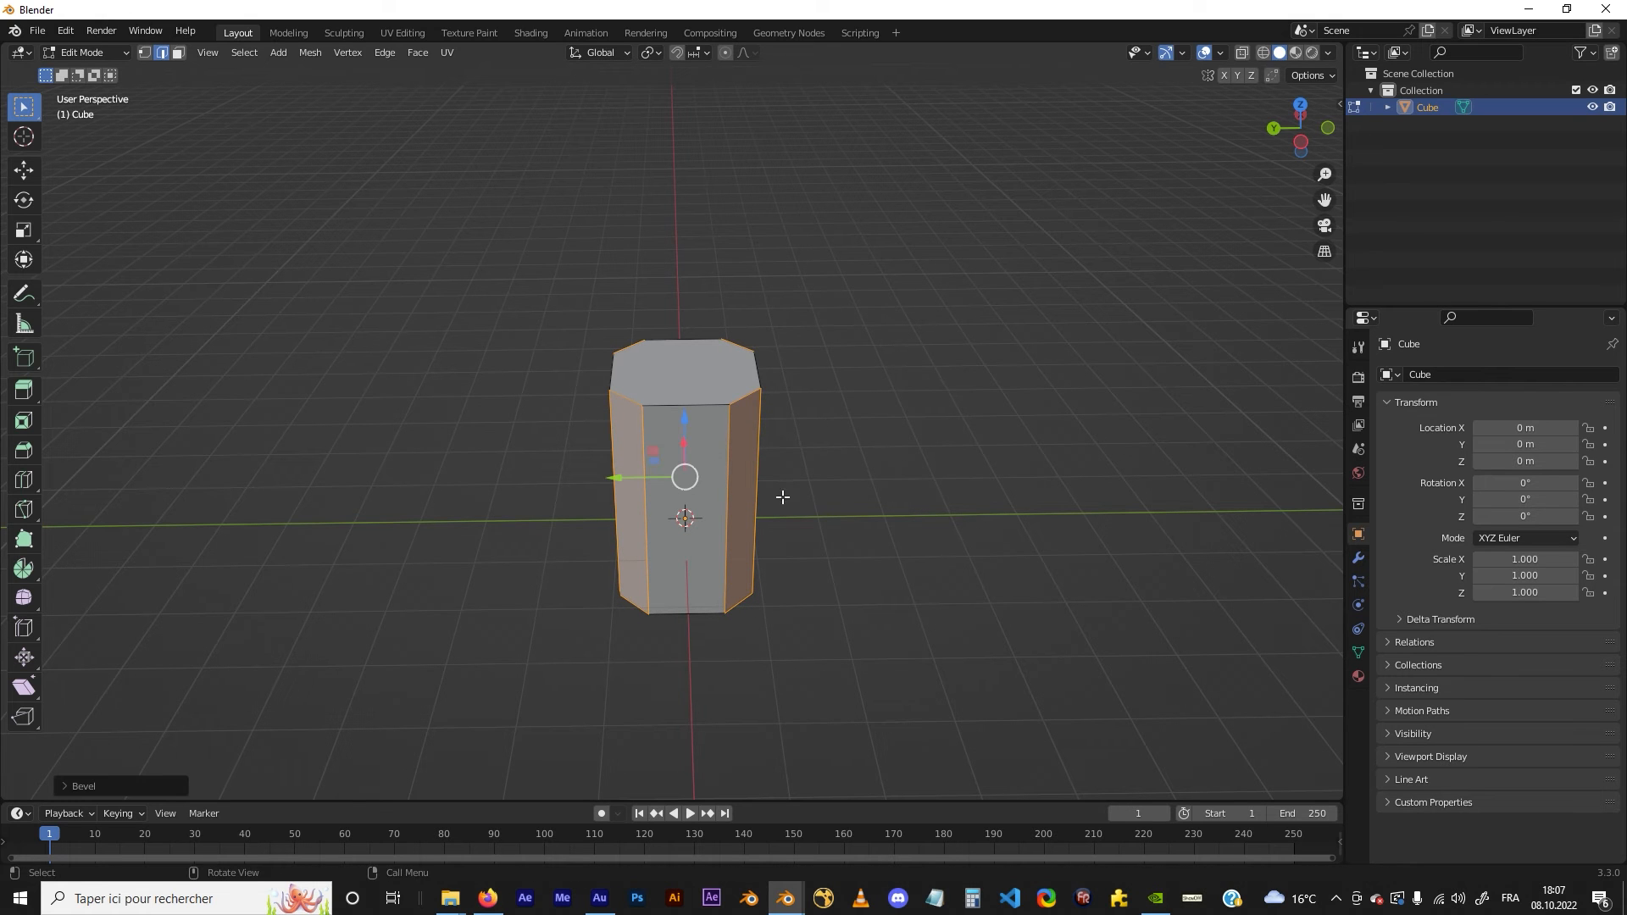
Select all eight vertical edges around the octagonal block
{"action": "left_click", "coordinate": [600, 479]}
{"action": "left_click", "coordinate": [770, 461], "text": "shift"}
{"action": "middle_click_drag", "start_coordinate": [770, 461], "coordinate": [594, 500]}
{"action": "left_click", "coordinate": [733, 478], "text": "shift"}
{"action": "left_click", "coordinate": [768, 484], "text": "shift"}
{"action": "left_click", "coordinate": [782, 486], "text": "shift"}
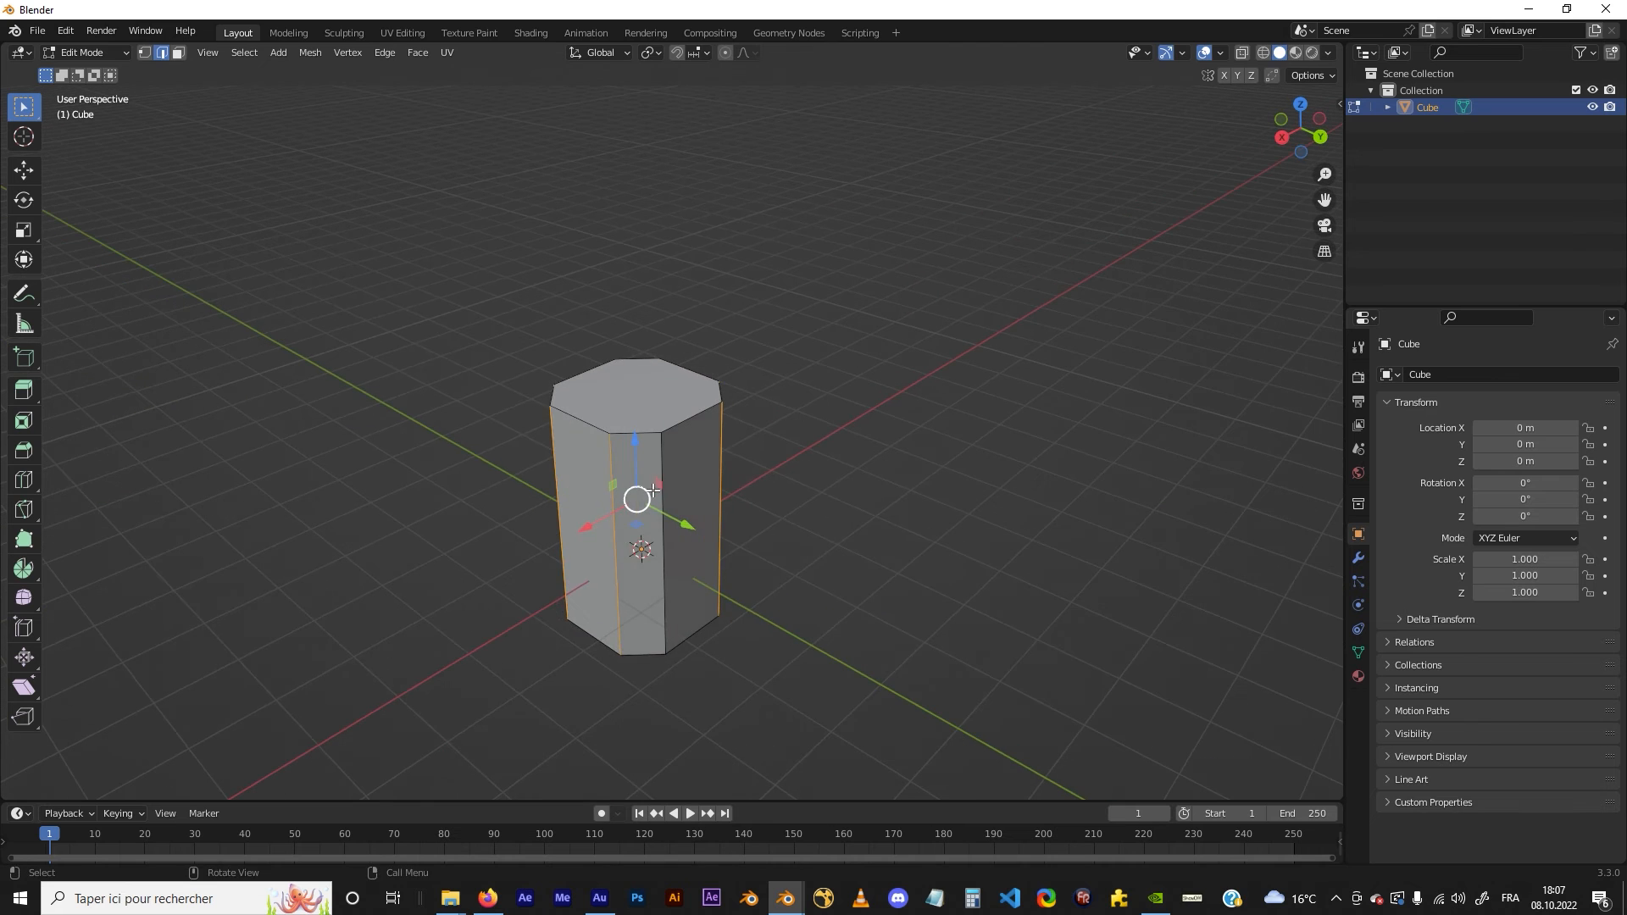
{"action": "left_click_drag", "start_coordinate": [653, 484], "coordinate": [713, 515], "text": "shift"}
{"action": "key", "text": "ctrl+z"}
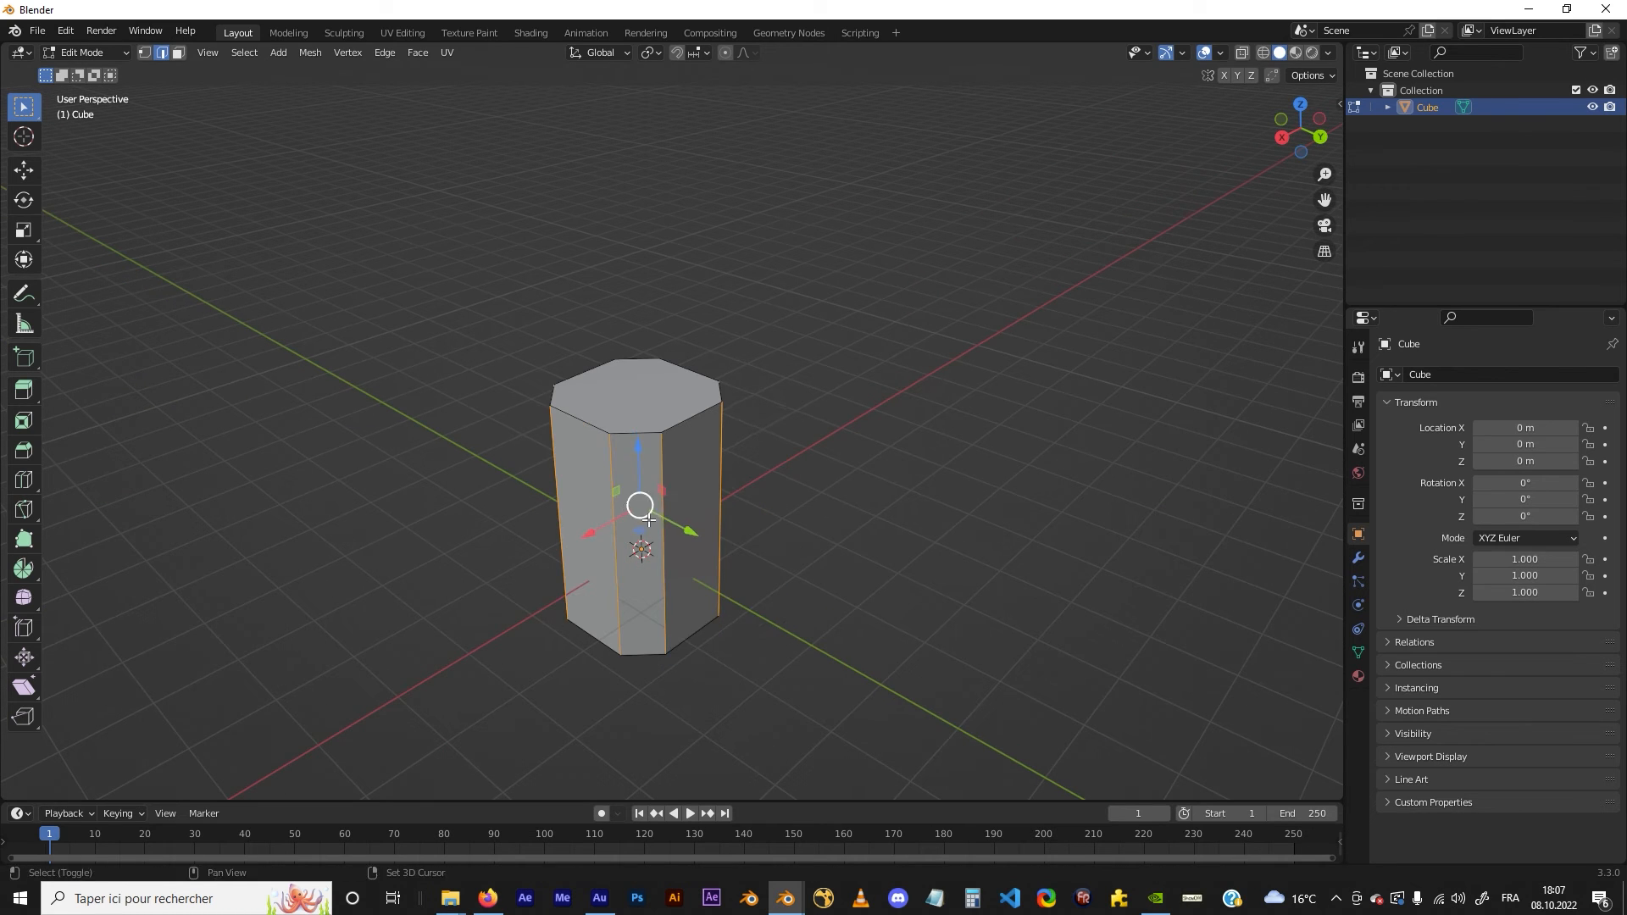
Bevel the eight vertical edges about 0.03 m wide with 5 segments
{"action": "middle_click_drag", "start_coordinate": [644, 504], "coordinate": [799, 499]}
{"action": "scroll", "coordinate": [800, 498], "scroll_direction": "up", "scroll_amount": 2}
{"action": "key", "text": "ctrl+b"}
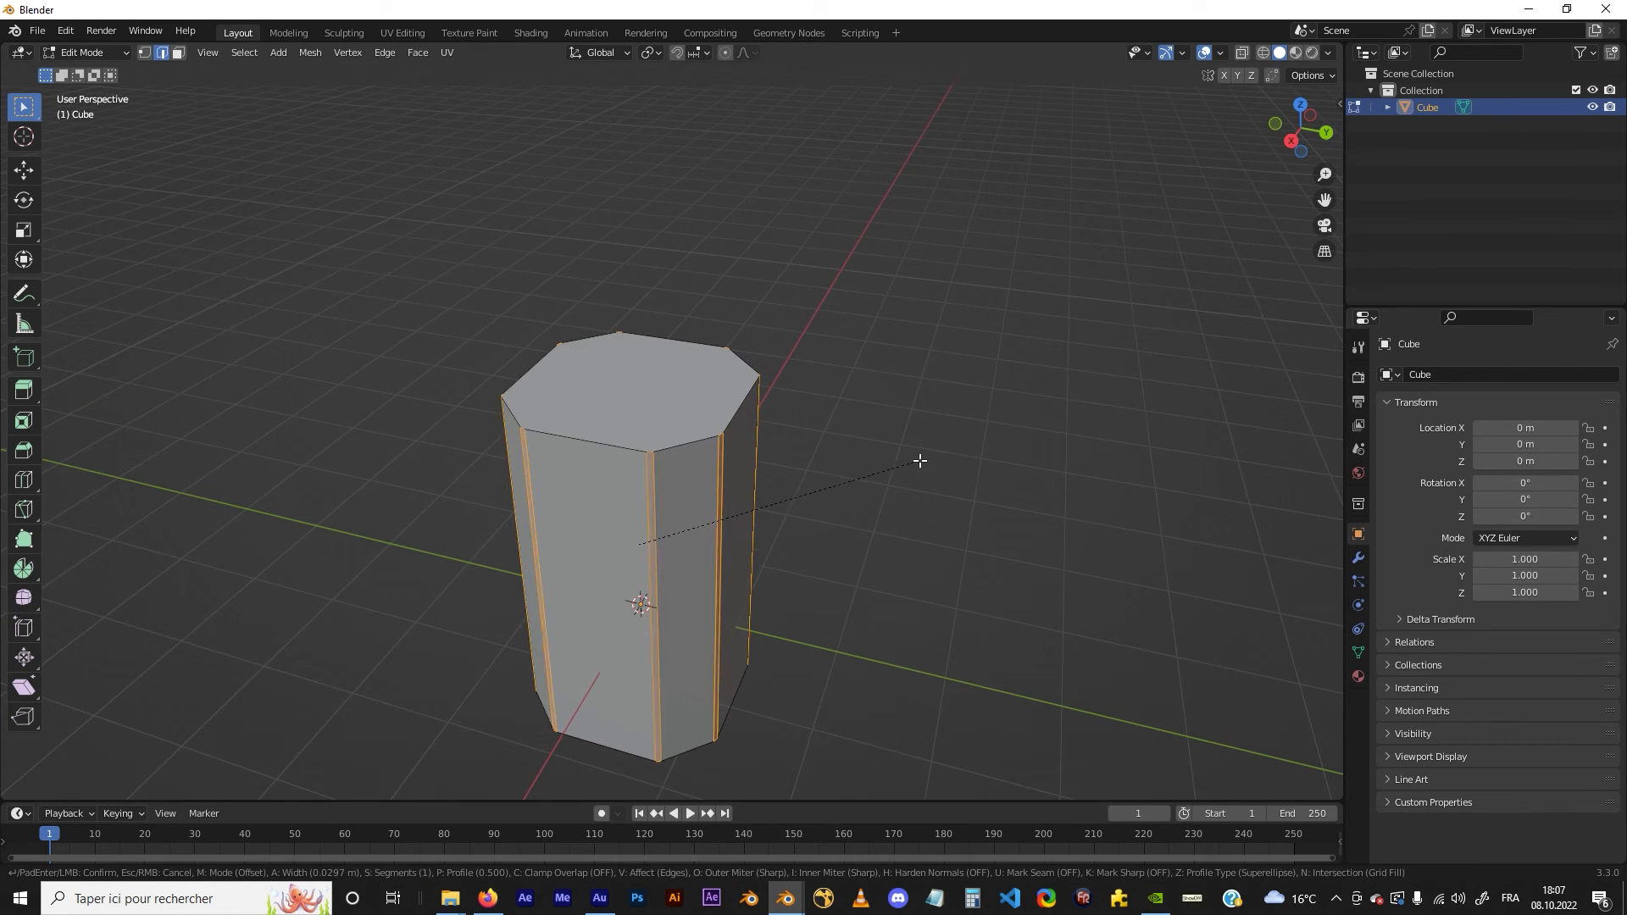
{"action": "scroll", "coordinate": [920, 460], "scroll_direction": "up", "scroll_amount": 3}
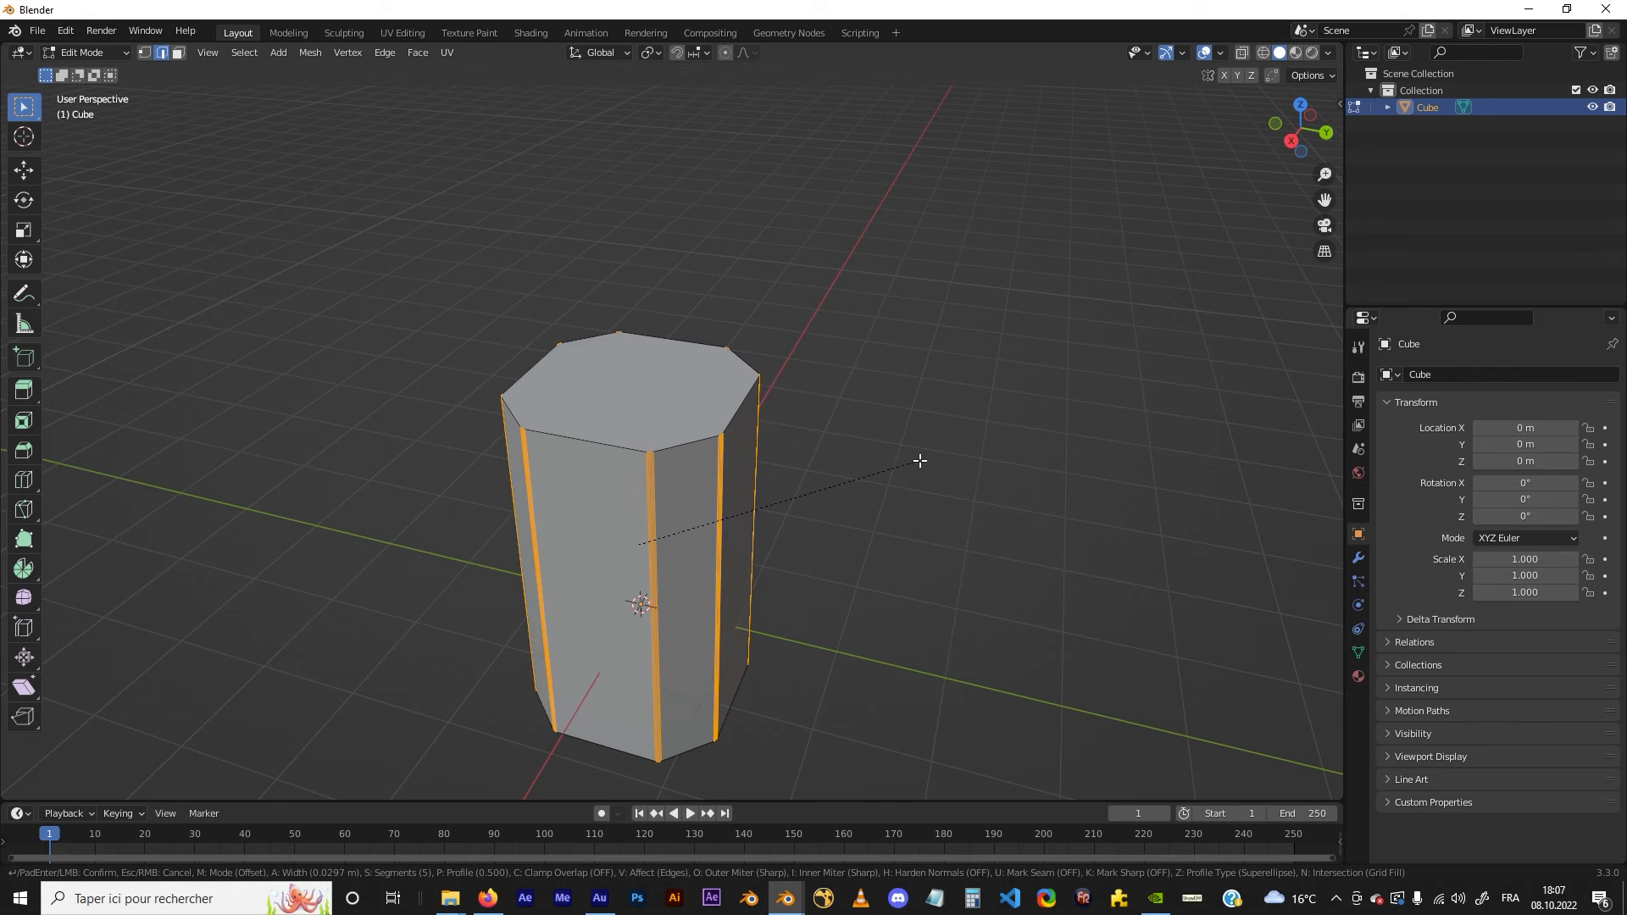
{"action": "left_click", "coordinate": [920, 461]}
Switch to Object Mode, deselect the block and examine its rounded vertical edges from several angles and distances
{"action": "key", "text": "Tab"}
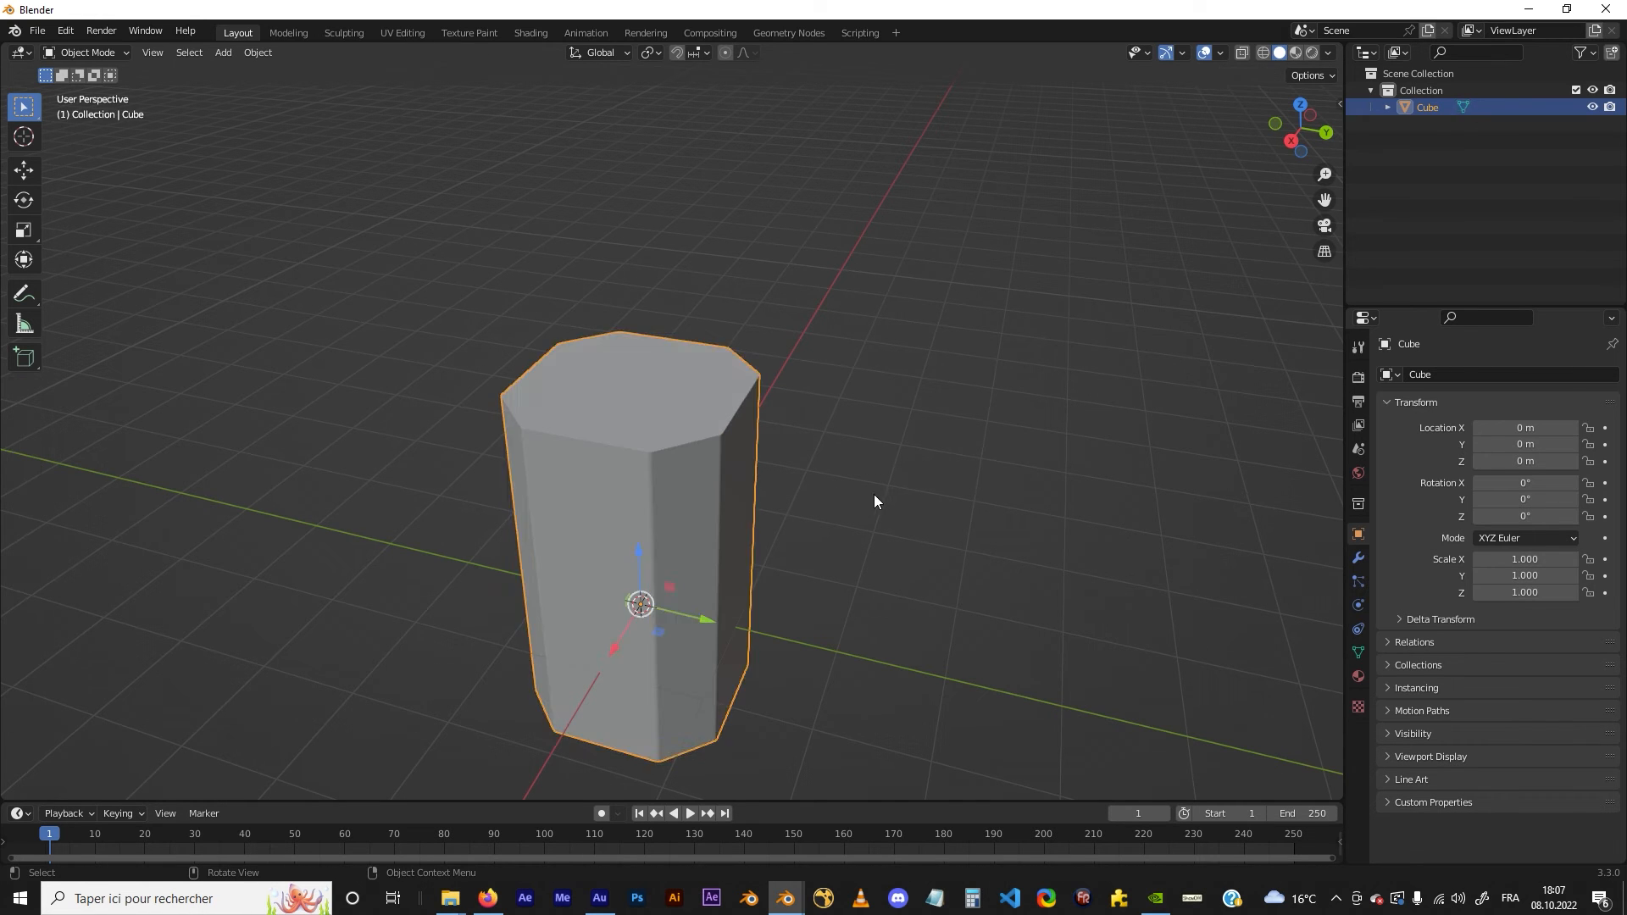
{"action": "left_click", "coordinate": [878, 491]}
{"action": "middle_click_drag", "start_coordinate": [832, 487], "coordinate": [795, 472]}
{"action": "scroll", "coordinate": [802, 447], "scroll_direction": "down", "scroll_amount": 2}
{"action": "scroll", "coordinate": [746, 483], "scroll_direction": "up", "scroll_amount": 4}
{"action": "scroll", "coordinate": [697, 493], "scroll_direction": "down", "scroll_amount": 2}
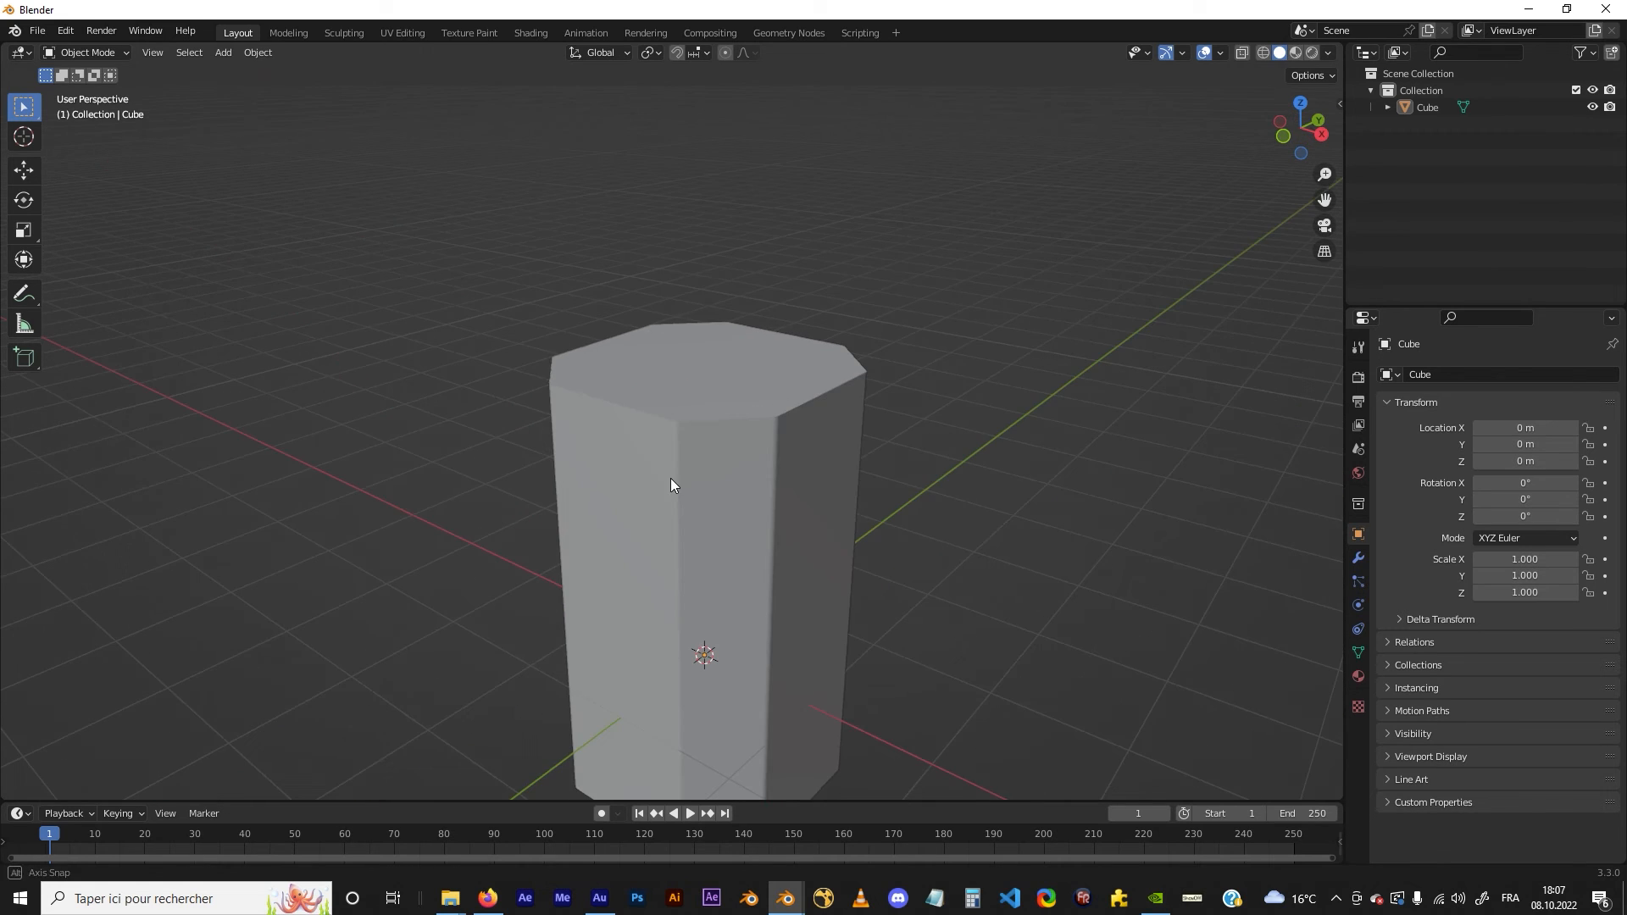
{"action": "middle_click_drag", "start_coordinate": [672, 479], "coordinate": [768, 470]}
{"action": "scroll", "coordinate": [768, 471], "scroll_direction": "down", "scroll_amount": 2}
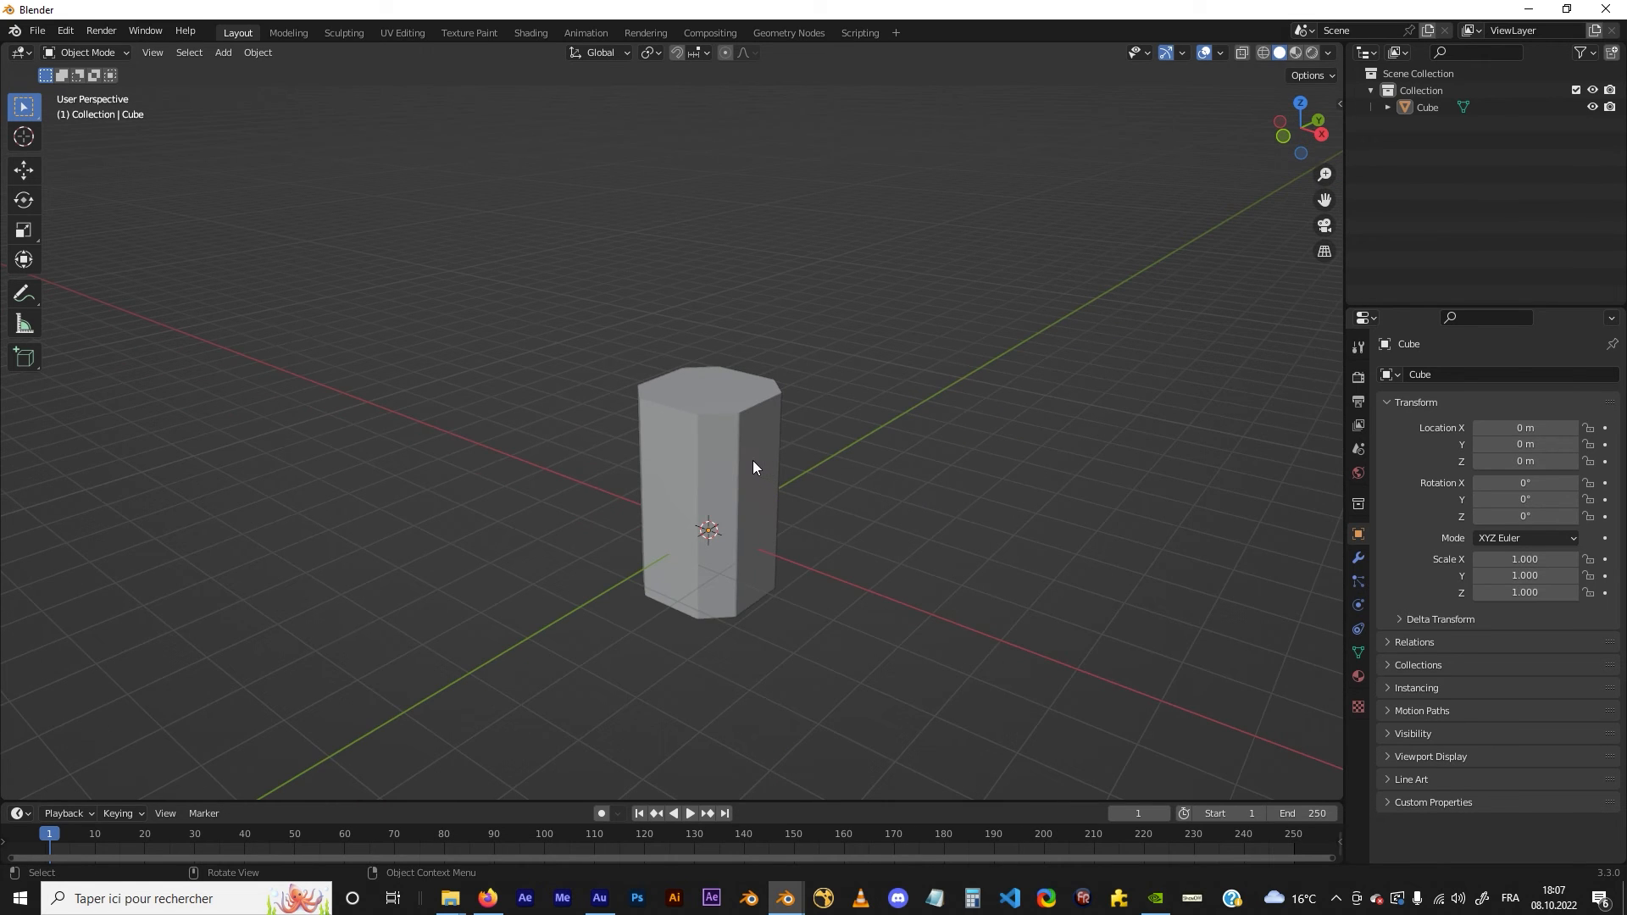
Return to Edit Mode and undo both bevels to restore the rectangular block
{"action": "key", "text": "Tab"}
{"action": "key", "text": "Tab"}
{"action": "key", "text": "Tab"}
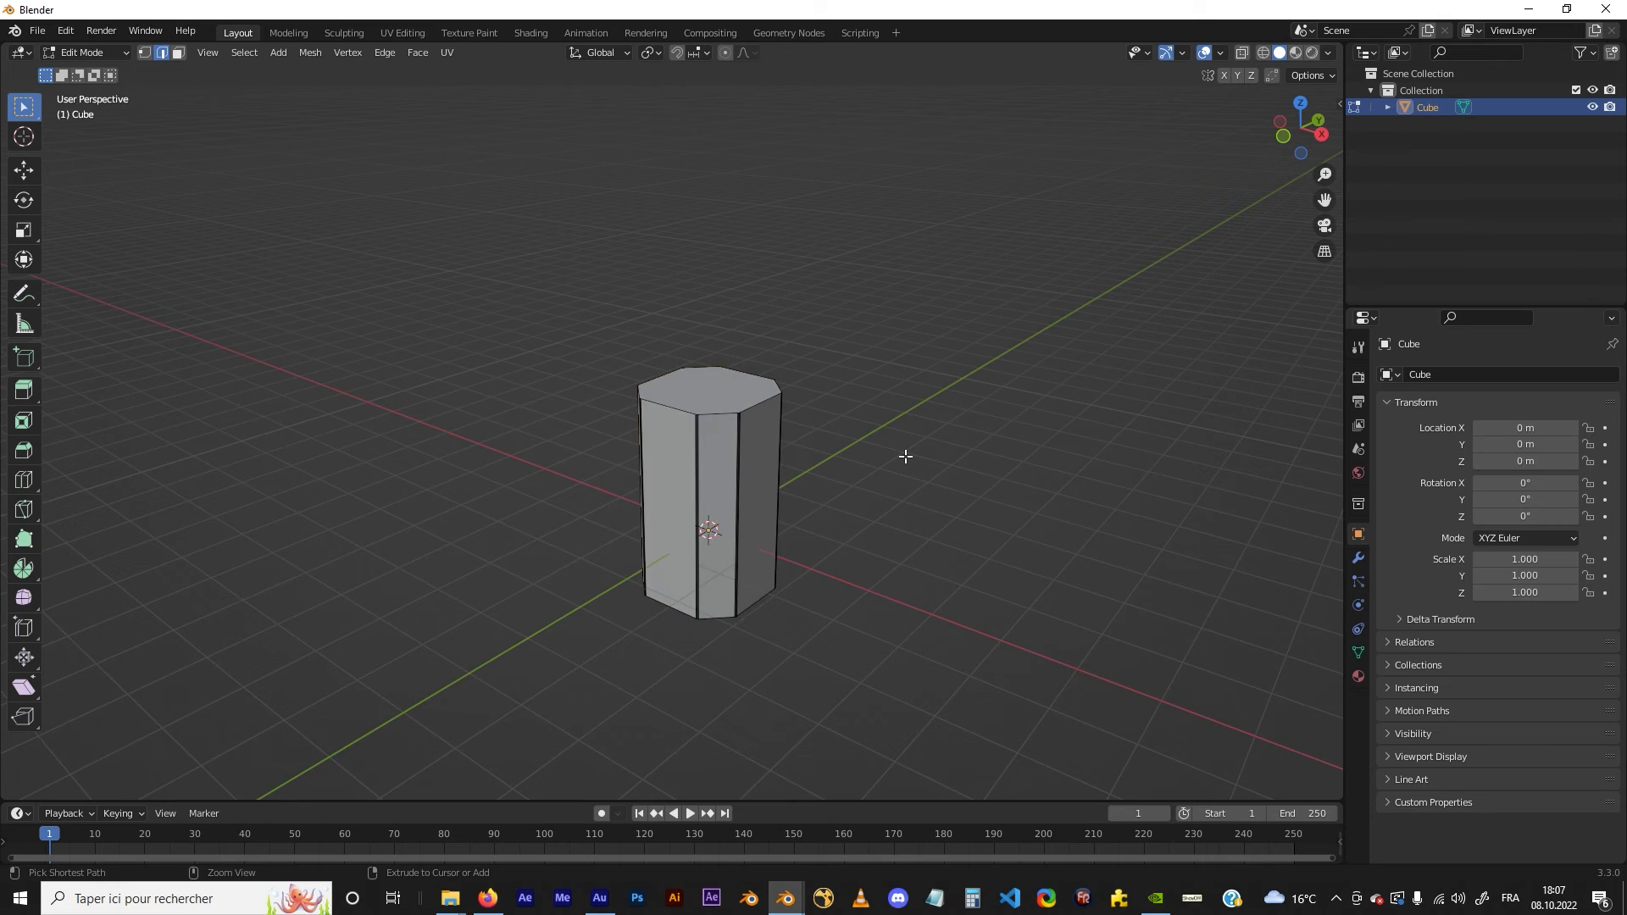
{"action": "key", "text": "ctrl+z"}
{"action": "key", "text": "ctrl+z"}
{"action": "key", "text": "ctrl+z"}
{"action": "key", "text": "ctrl+z"}
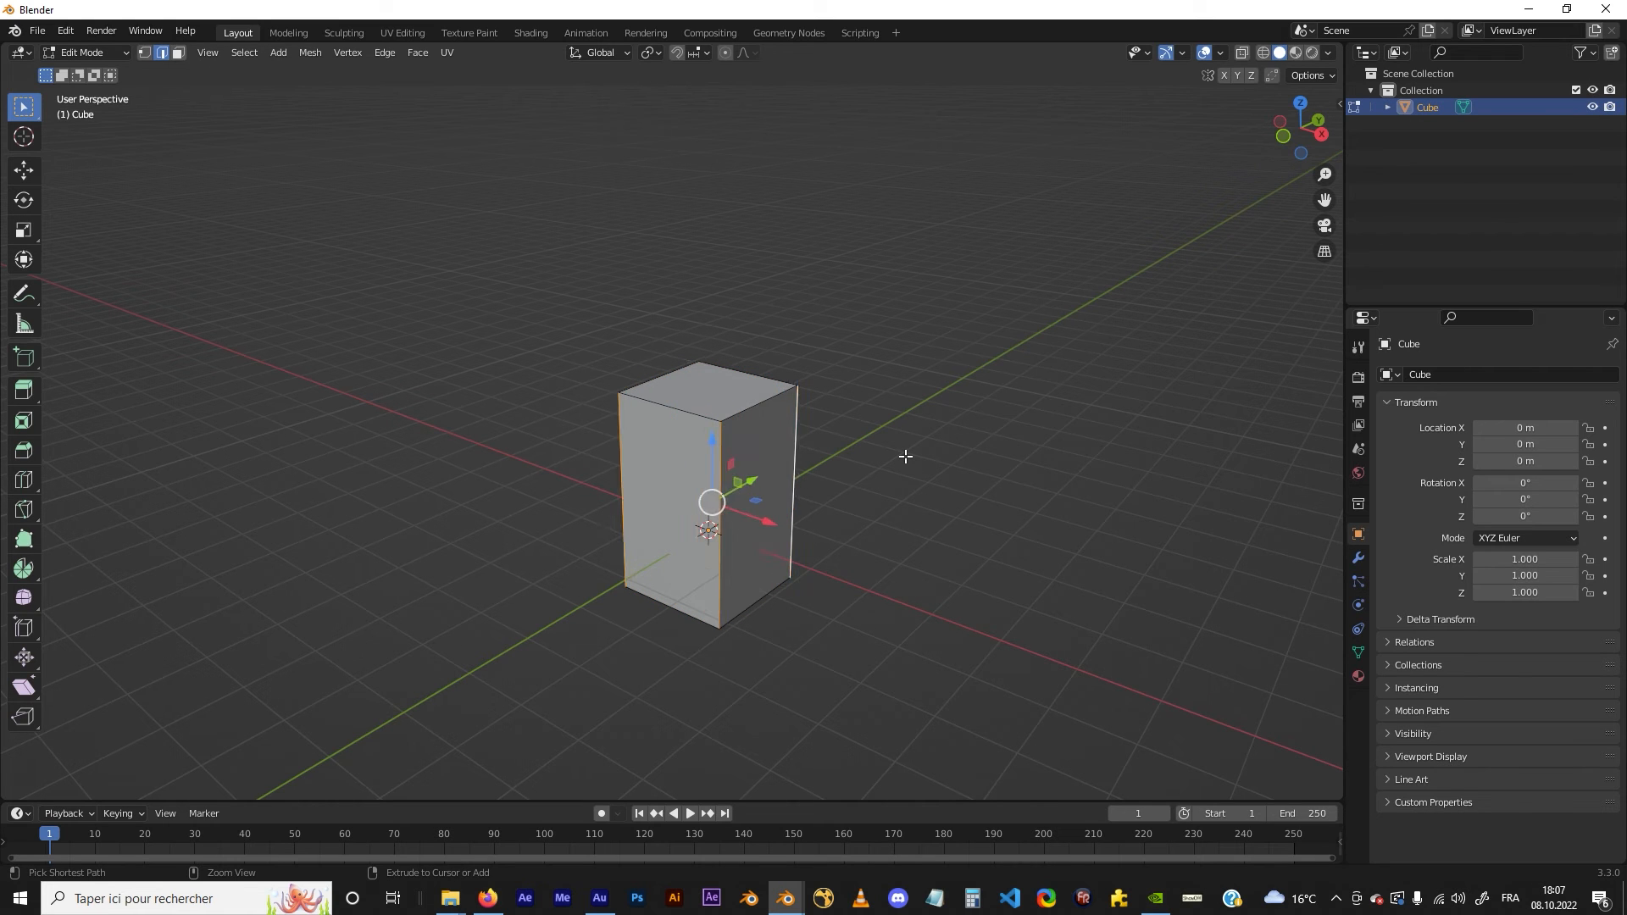
Clear the edge selection and select the block's four side faces in face selection mode
{"action": "left_click", "coordinate": [906, 456]}
{"action": "scroll", "coordinate": [805, 471], "scroll_direction": "up", "scroll_amount": 2}
{"action": "scroll", "coordinate": [903, 455], "scroll_direction": "down", "scroll_amount": 2}
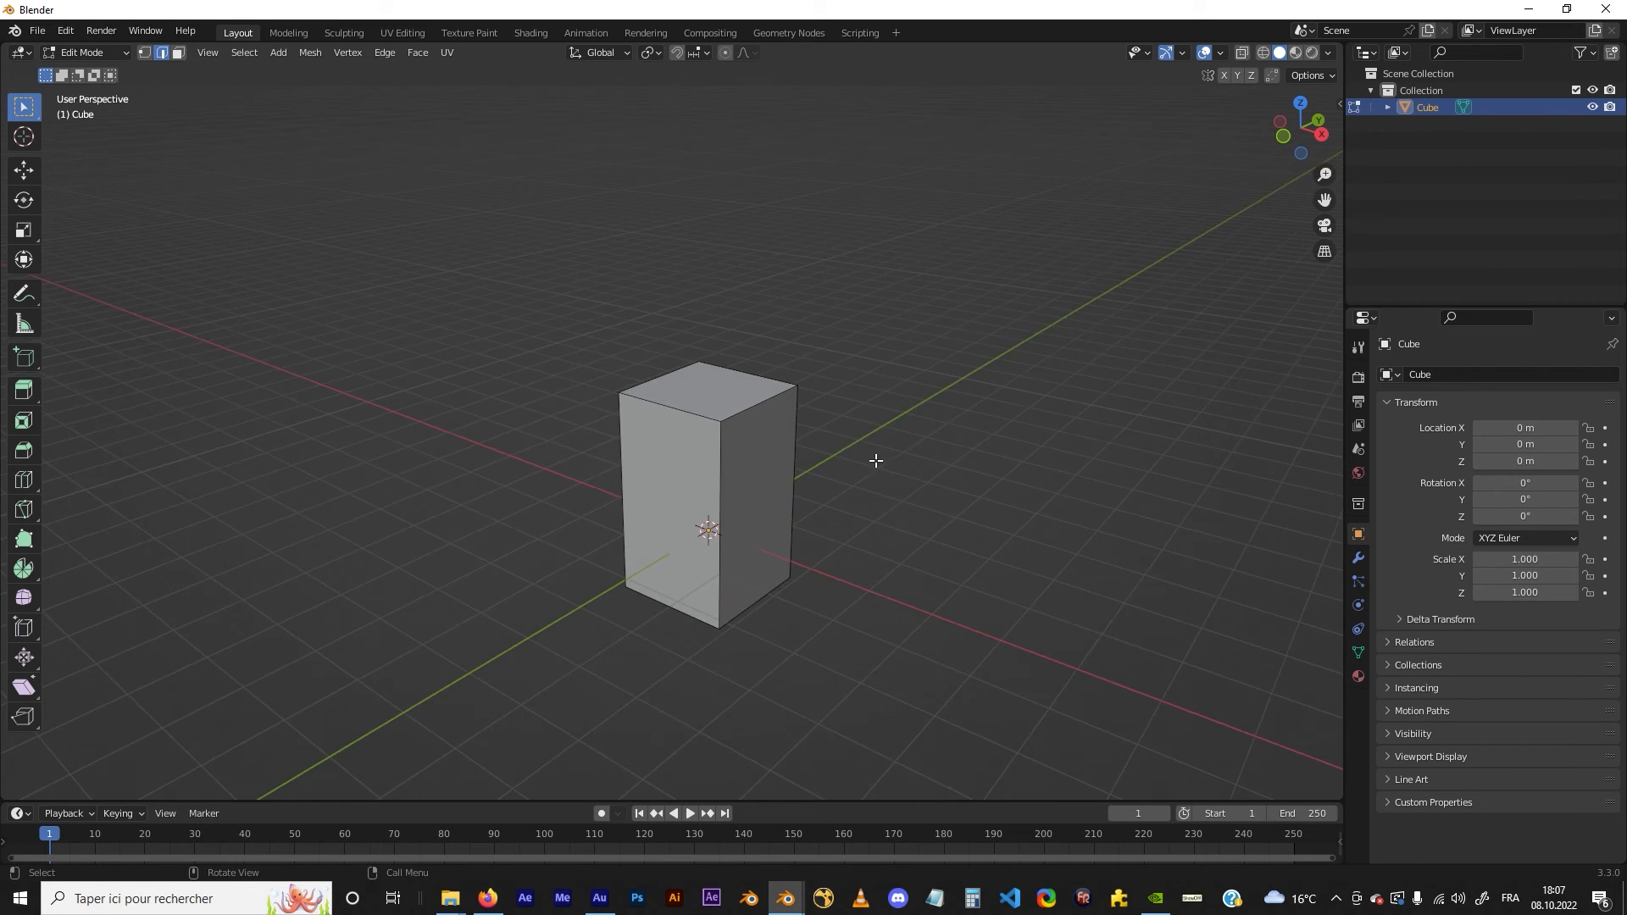
{"action": "left_click", "coordinate": [720, 464]}
{"action": "left_click", "coordinate": [651, 462], "text": "shift"}
{"action": "middle_click_drag", "start_coordinate": [650, 462], "coordinate": [744, 456]}
{"action": "left_click", "coordinate": [639, 442], "text": "shift"}
{"action": "left_click", "coordinate": [576, 430], "text": "shift"}
{"action": "middle_click_drag", "start_coordinate": [575, 430], "coordinate": [812, 409]}
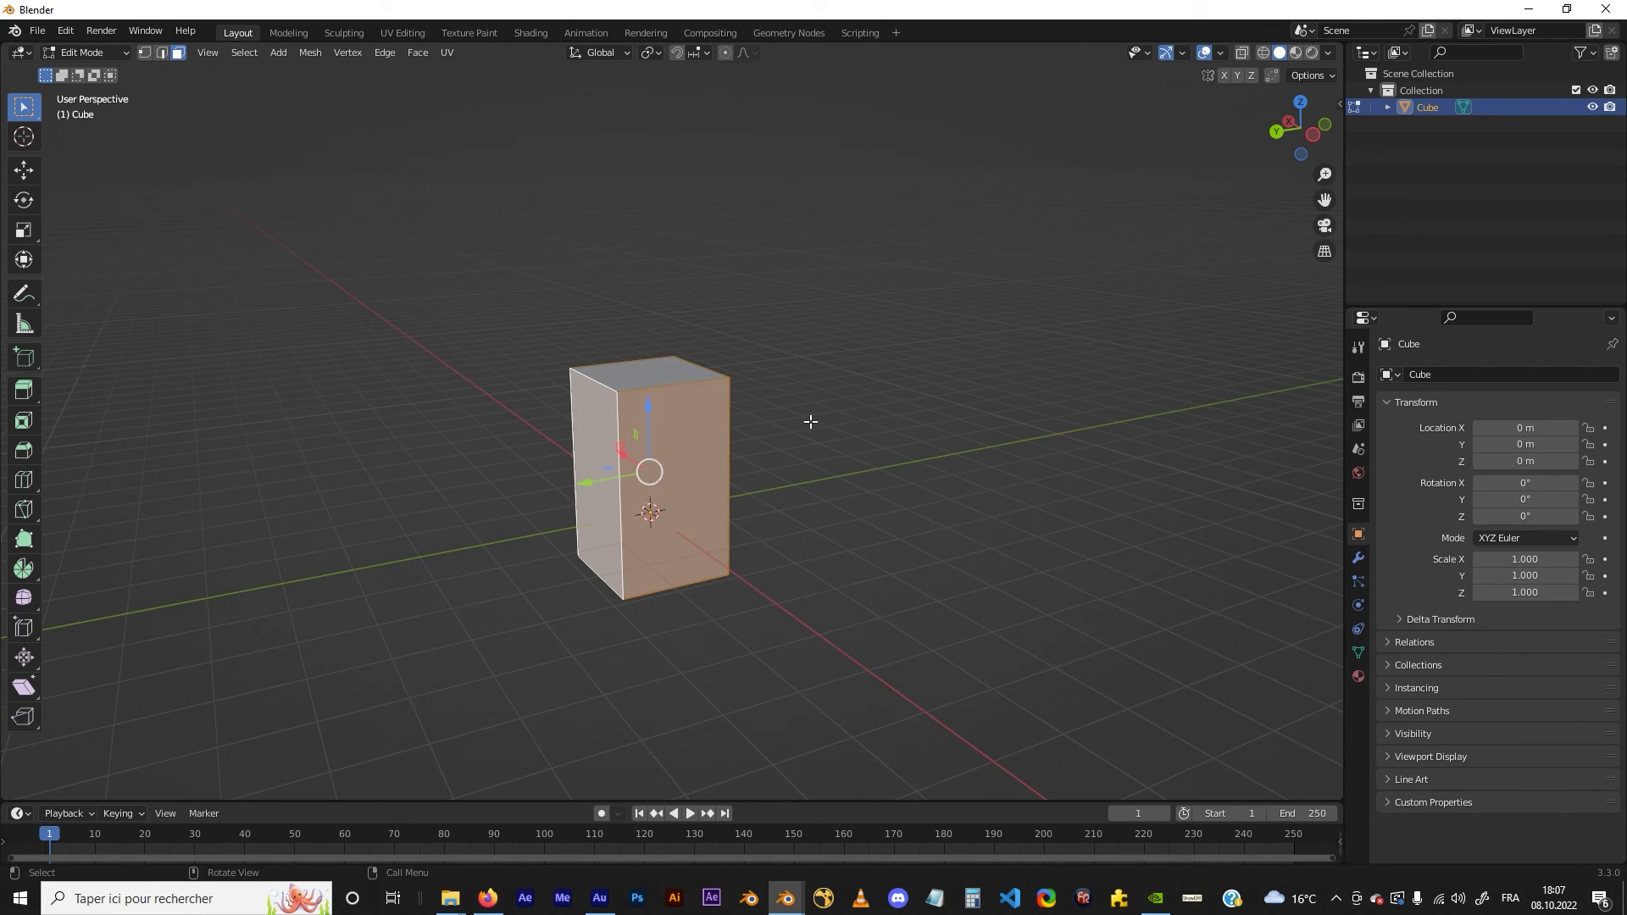
Select only the block's top face, inset it, and extrude the inset face upward into a narrow column
{"action": "middle_click_drag", "start_coordinate": [810, 421], "coordinate": [752, 418]}
{"action": "left_click", "coordinate": [651, 371]}
{"action": "key", "text": "i"}
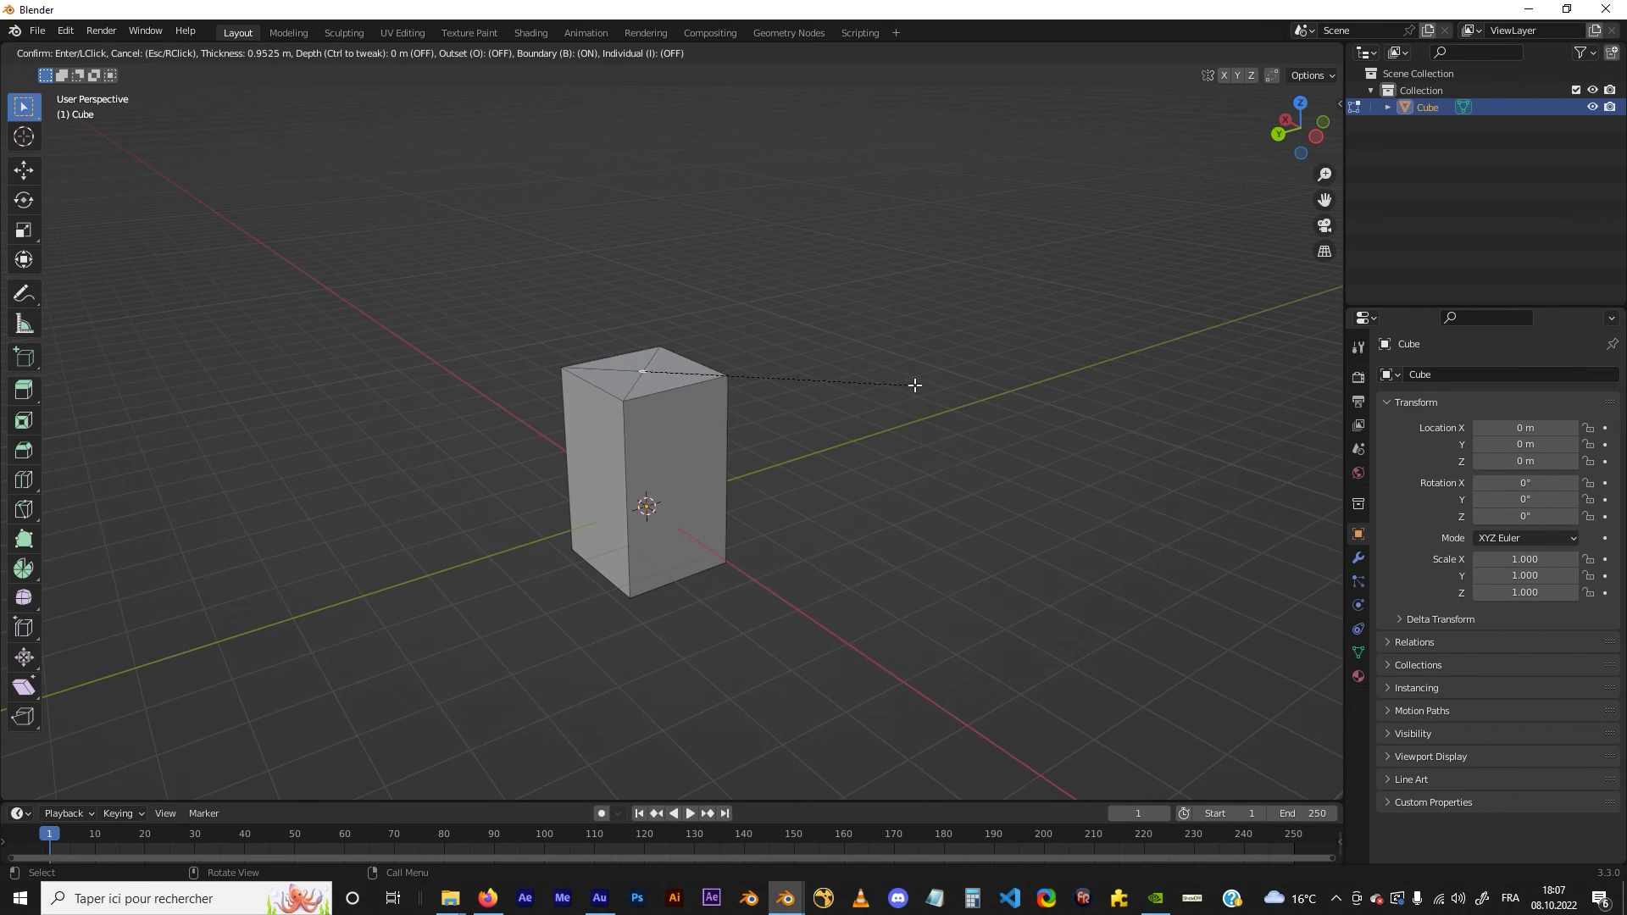
{"action": "left_click", "coordinate": [926, 385]}
{"action": "key", "text": "e"}
{"action": "left_click", "coordinate": [933, 288]}
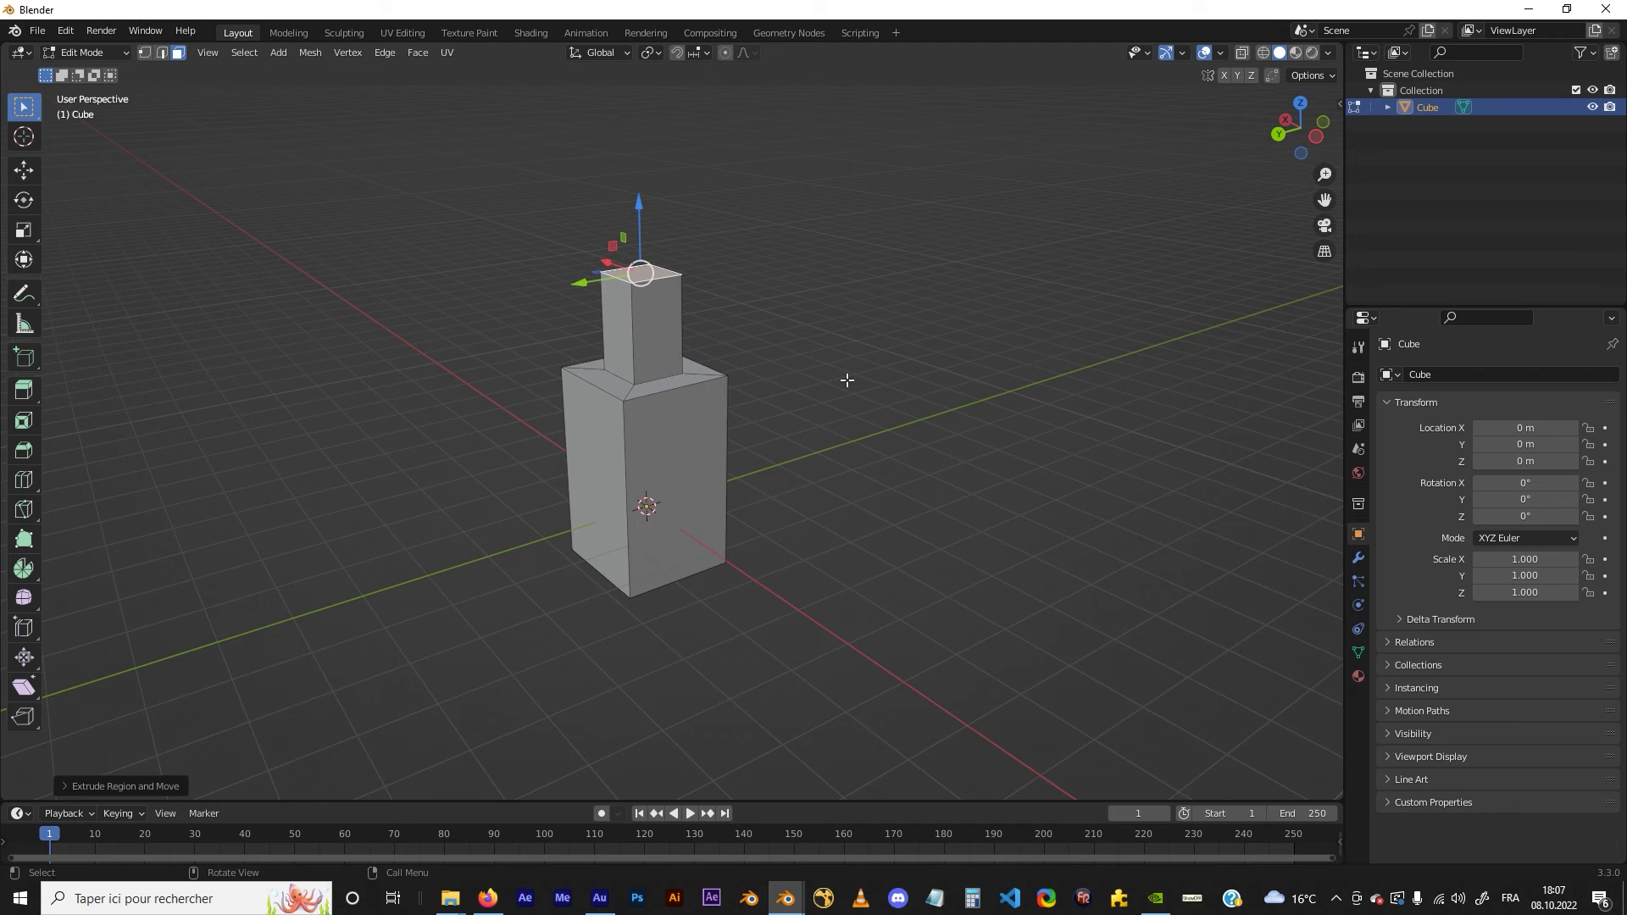
Undo the top face's extrusion and inset
{"action": "key", "text": "ctrl+z"}
{"action": "key", "text": "ctrl+z"}
{"action": "middle_click_drag", "start_coordinate": [846, 378], "coordinate": [821, 418]}
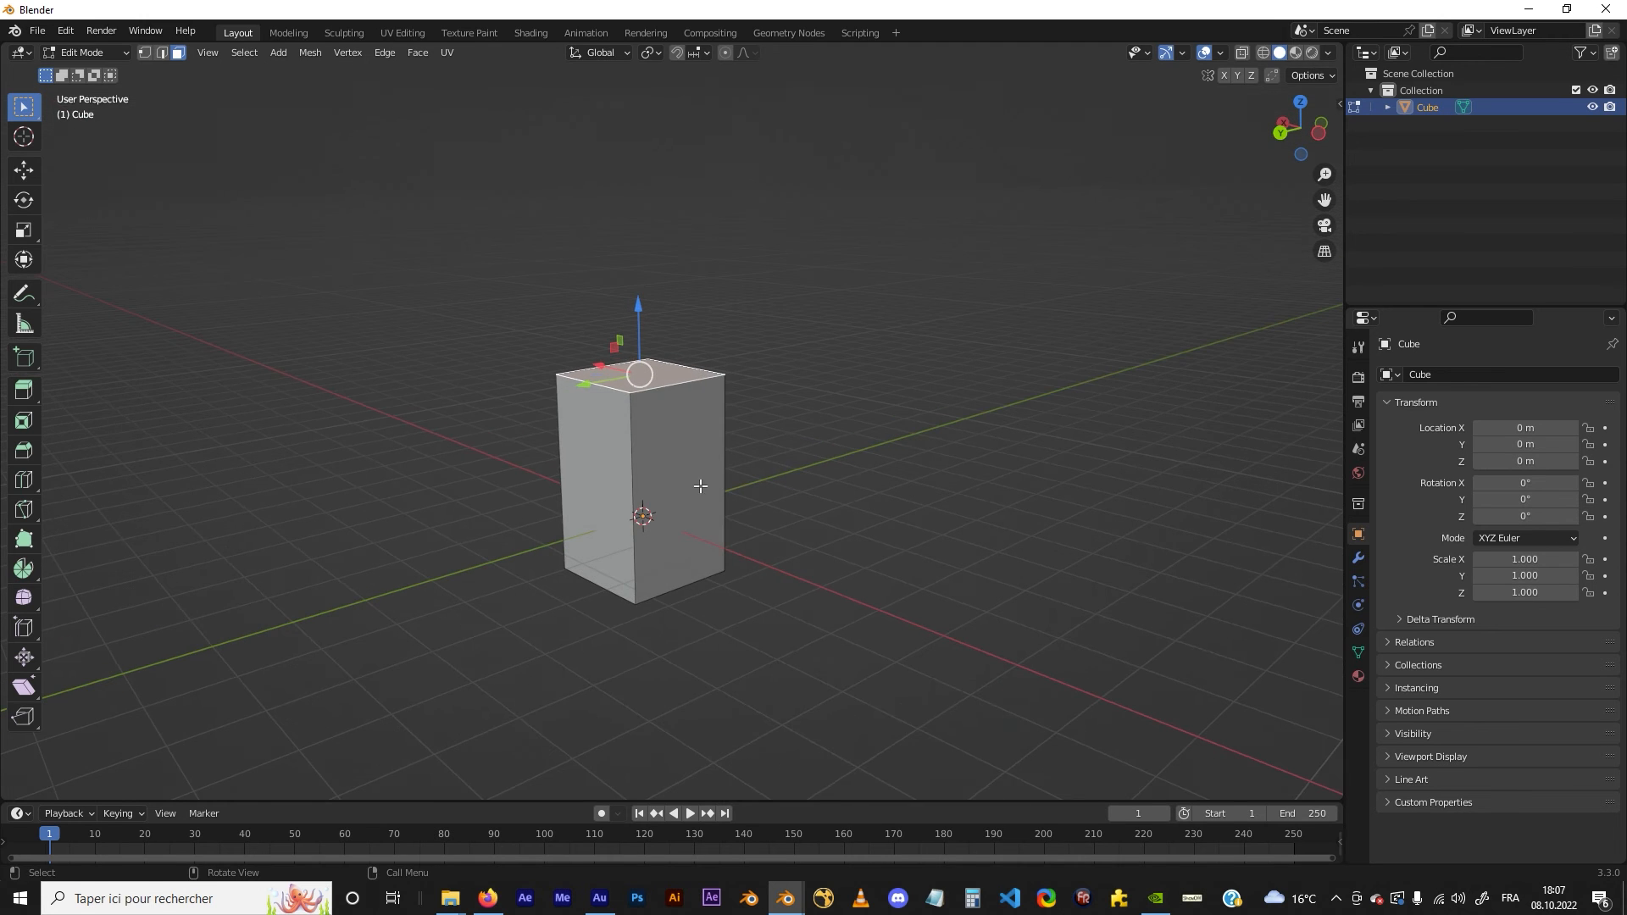
Select the side faces around the block, leaving the top face out
{"action": "left_click", "coordinate": [676, 457]}
{"action": "middle_click_drag", "start_coordinate": [676, 457], "coordinate": [750, 483]}
{"action": "left_click", "coordinate": [655, 478], "text": "shift"}
{"action": "middle_click_drag", "start_coordinate": [751, 483], "coordinate": [751, 452], "text": "shift"}
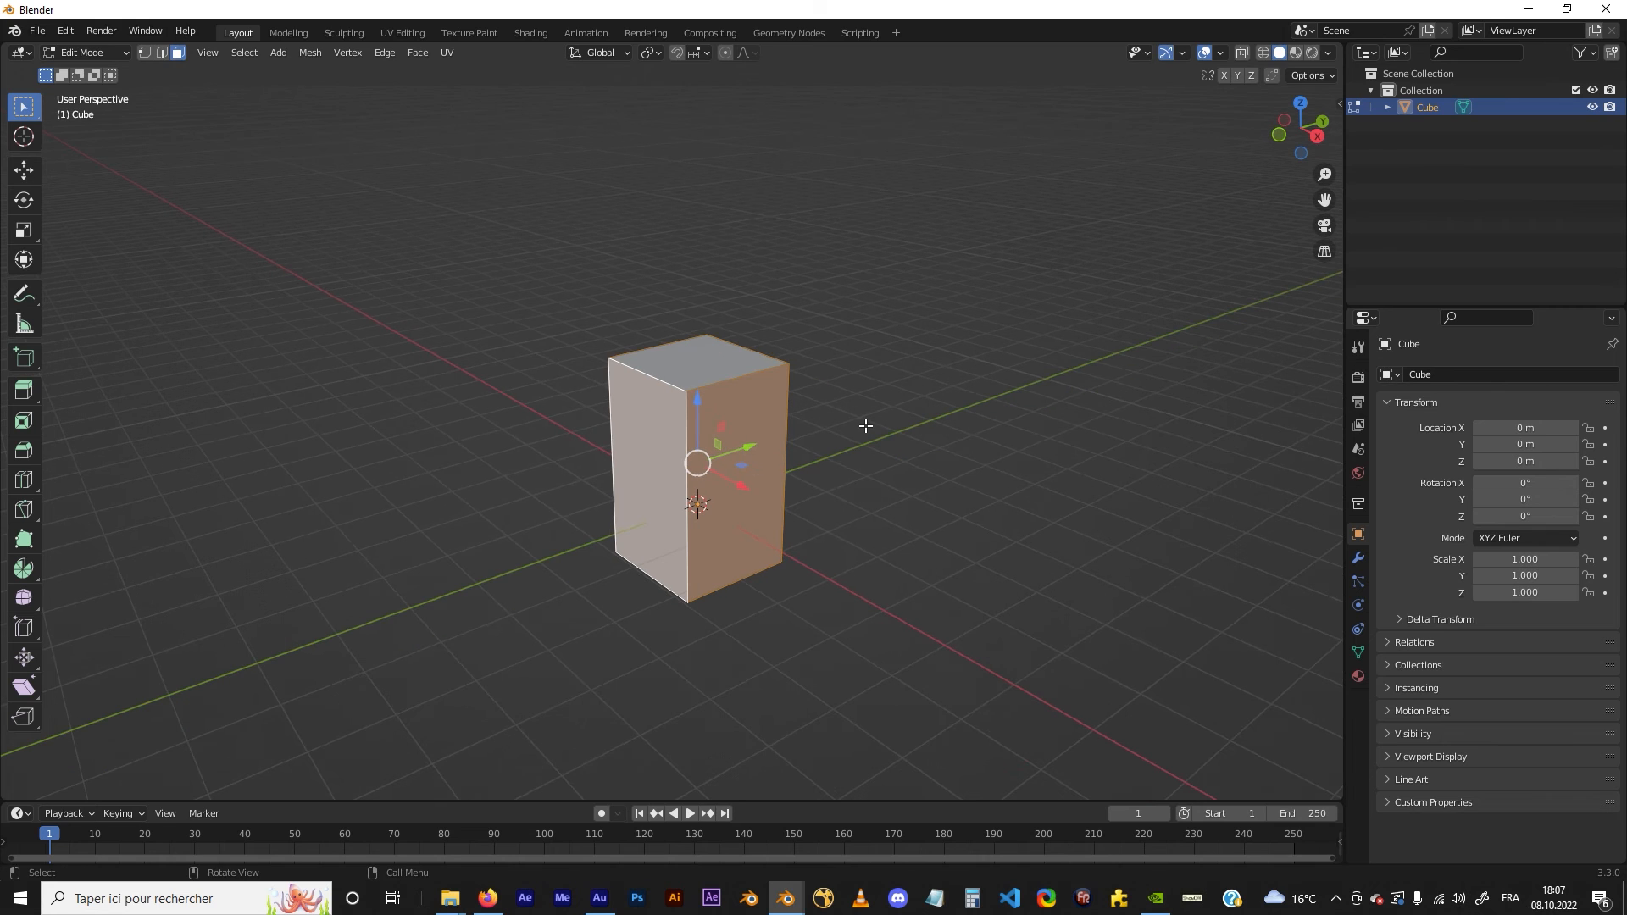
Try extruding the block's four side faces along their normals by about 0.61 m, and undo it
{"action": "key", "text": "alt+e"}
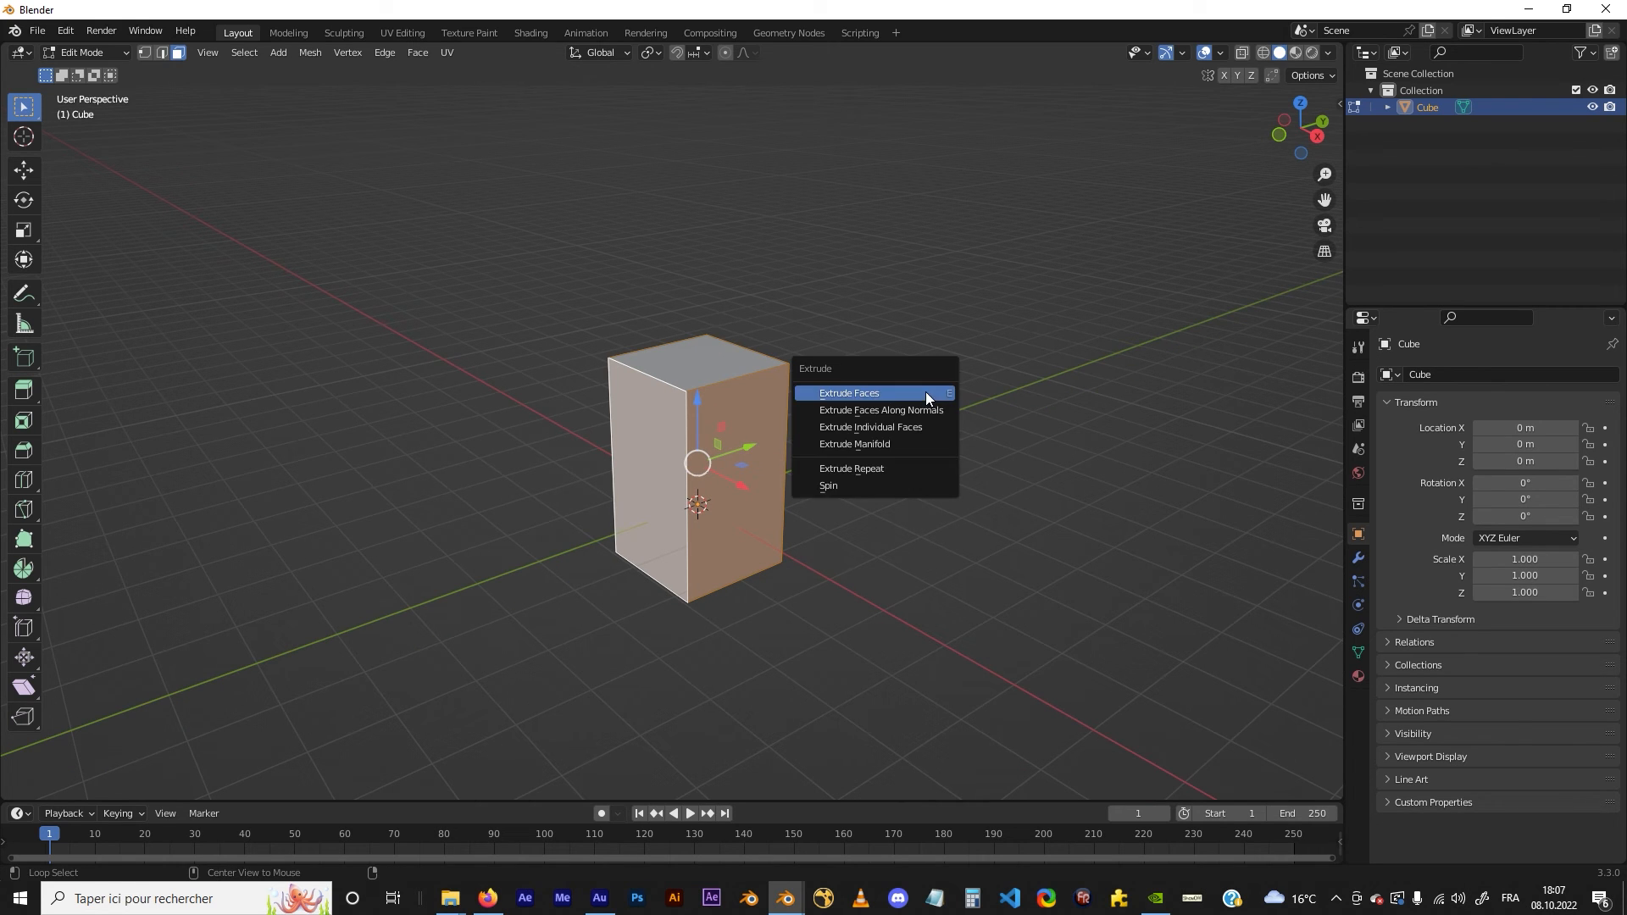
{"action": "left_click", "coordinate": [865, 427]}
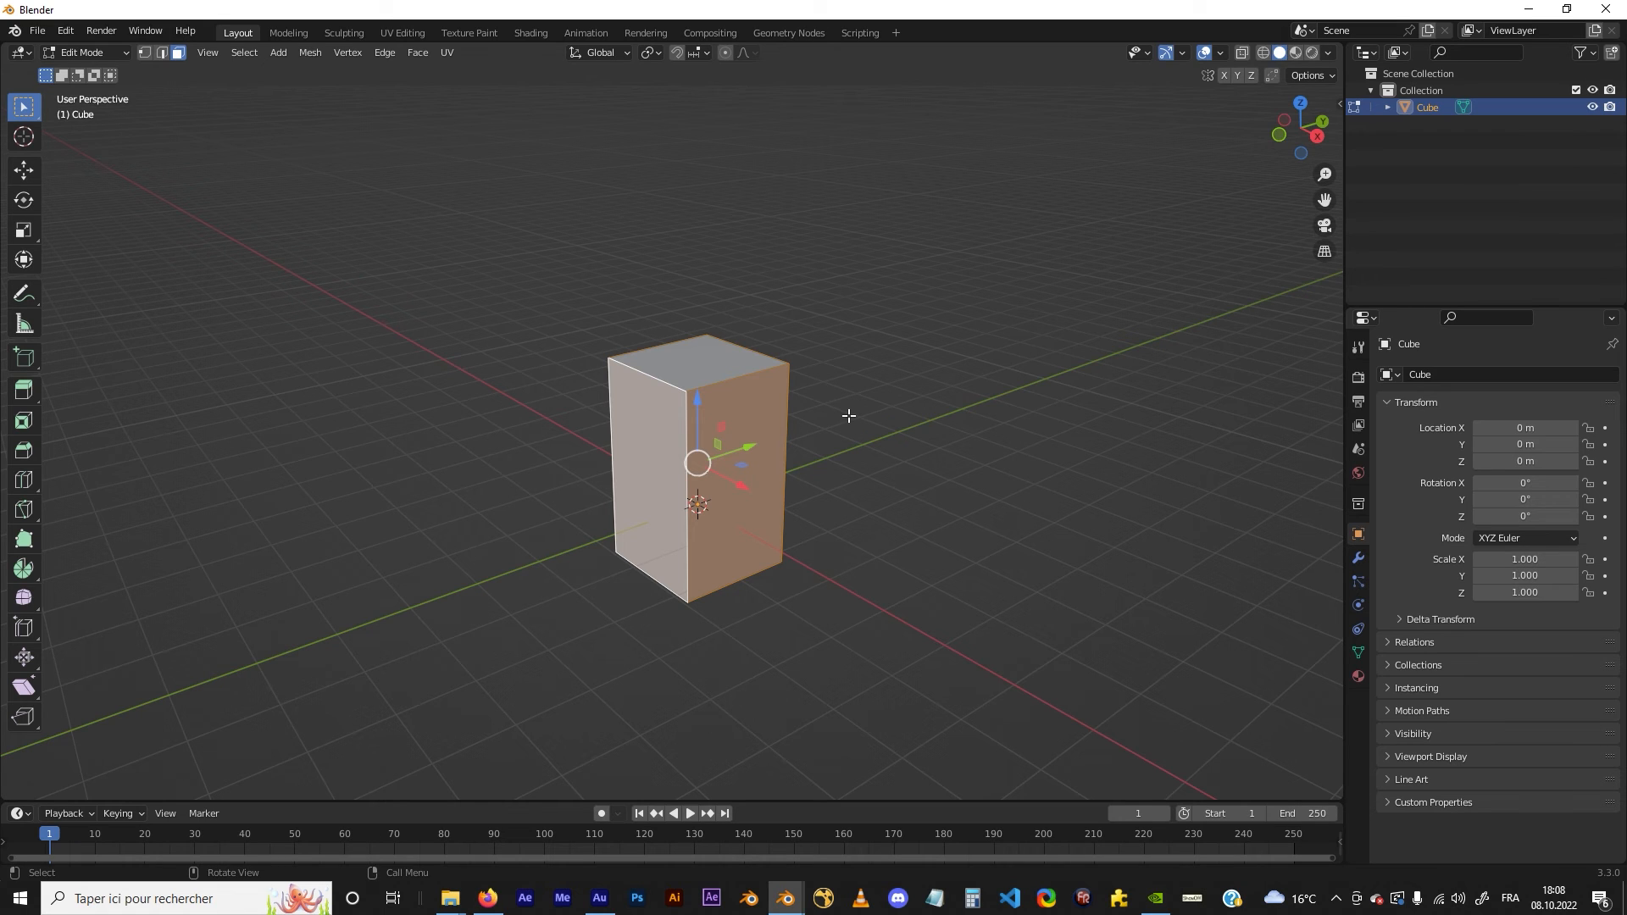
{"action": "key", "text": "alt+e"}
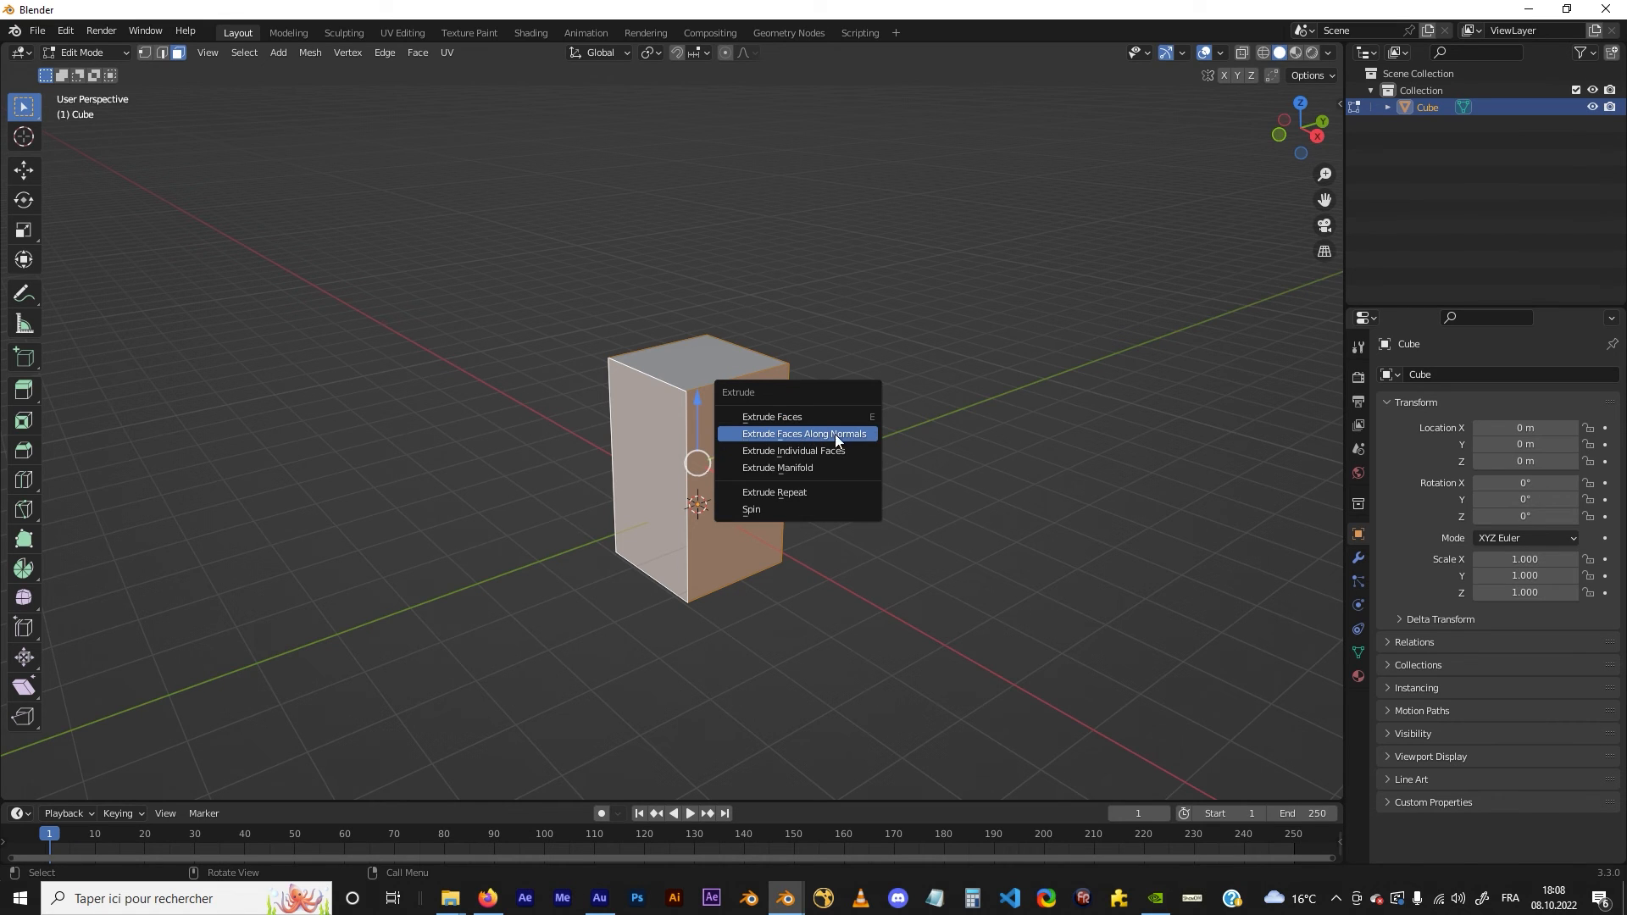
{"action": "left_click", "coordinate": [817, 434]}
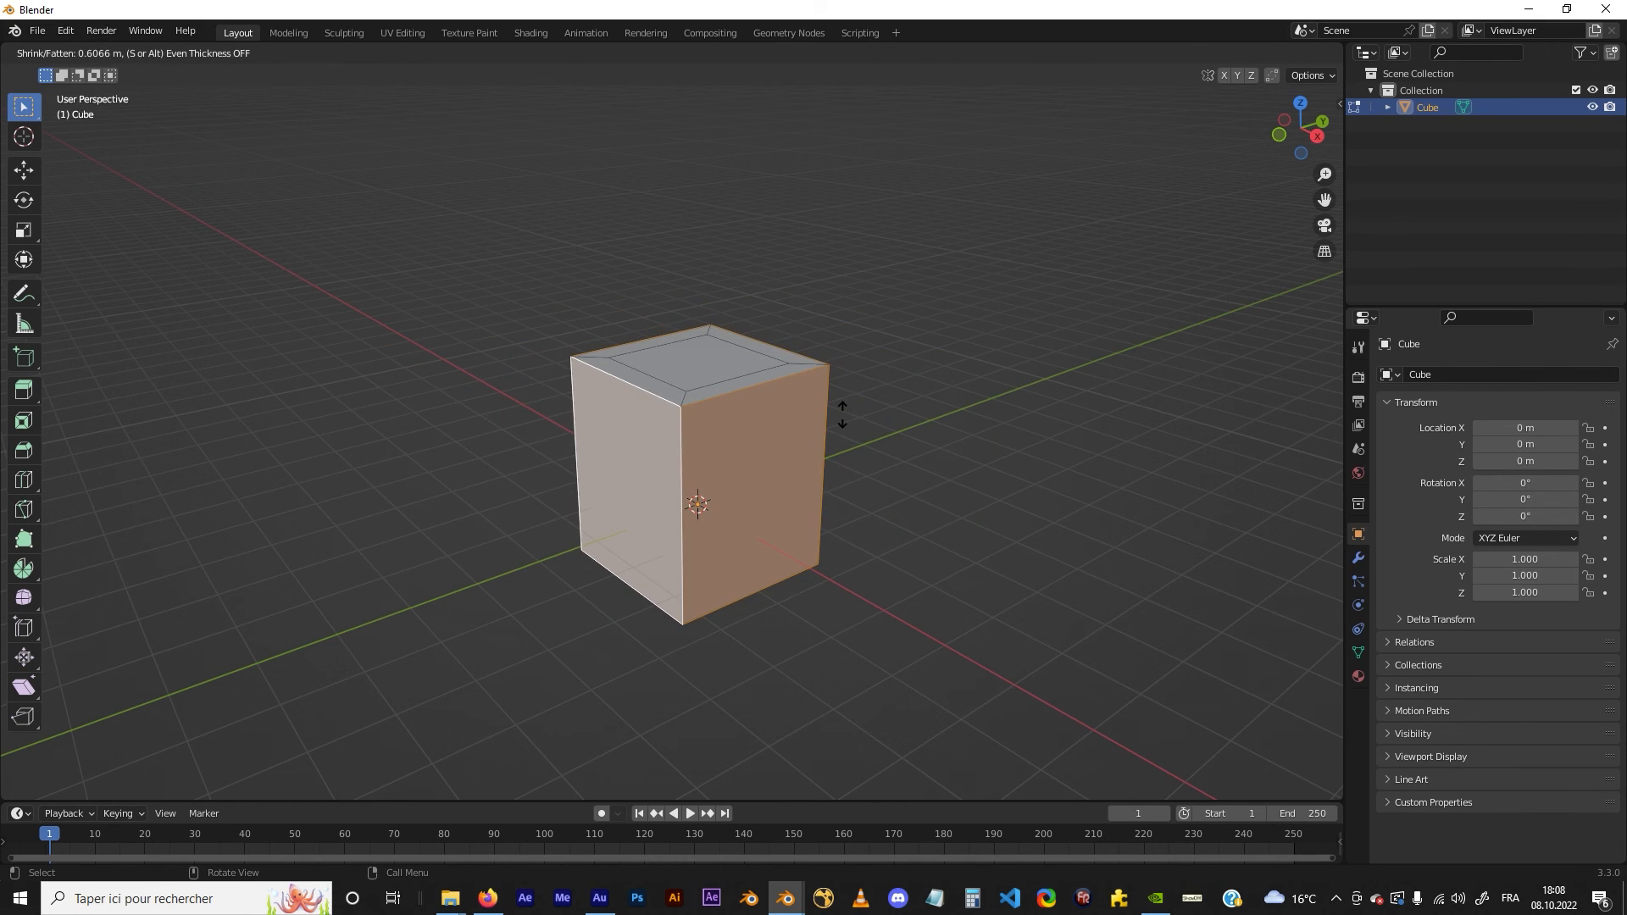
{"action": "left_click", "coordinate": [843, 415]}
{"action": "key", "text": "ctrl+z"}
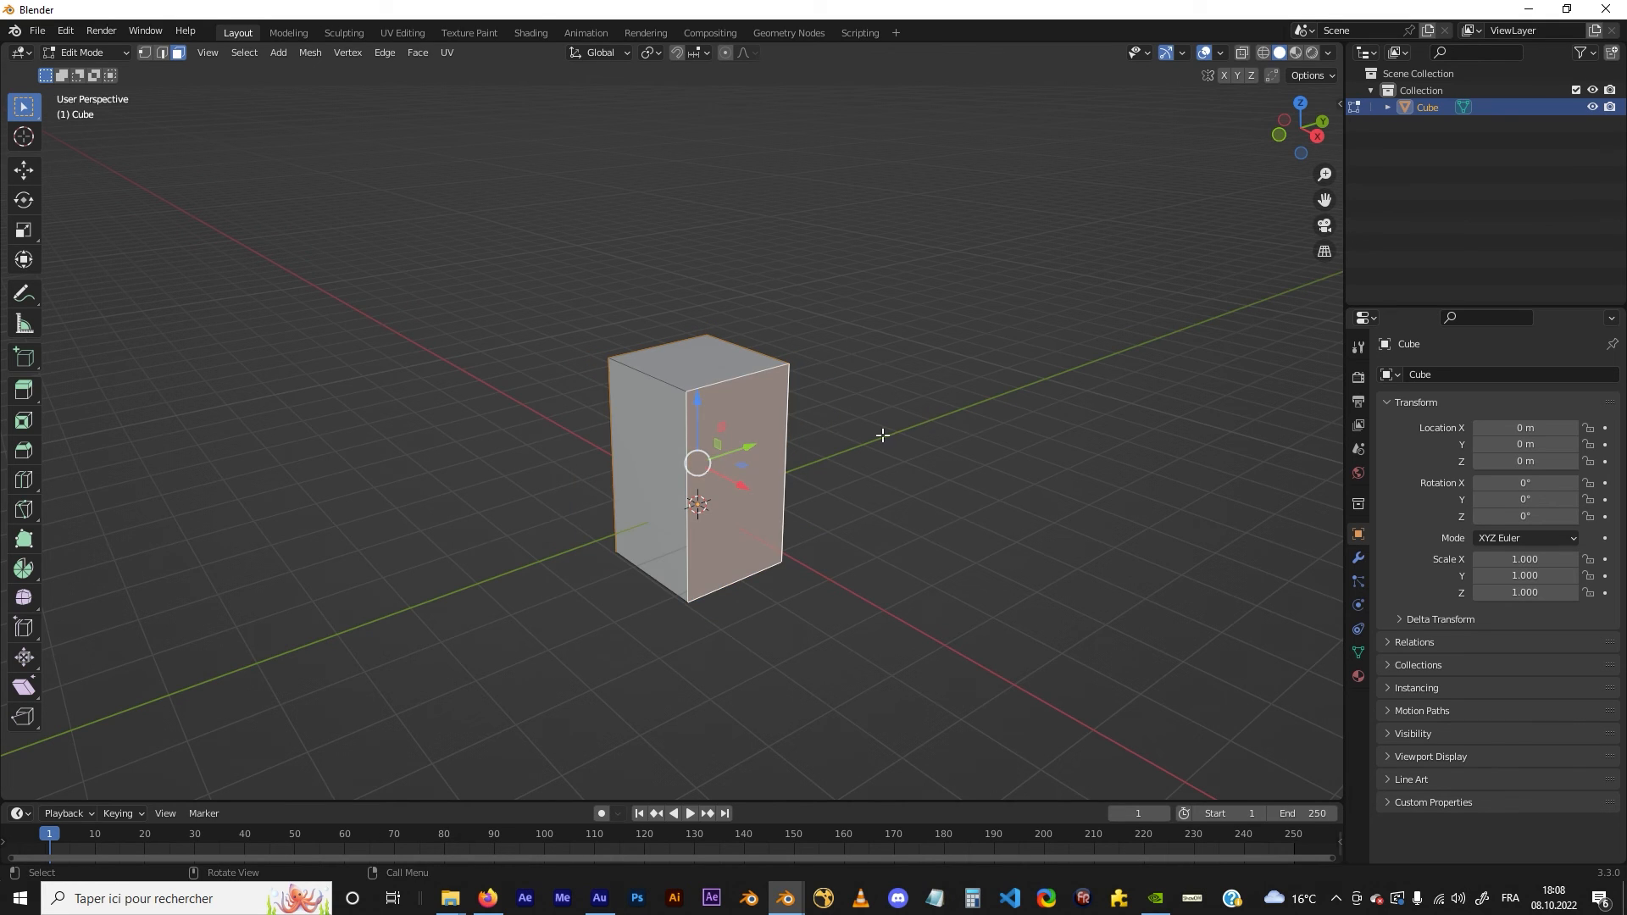
Extrude the block's four side faces outward as individual faces to form a cross shape, and clear the selection
{"action": "key", "text": "alt+e"}
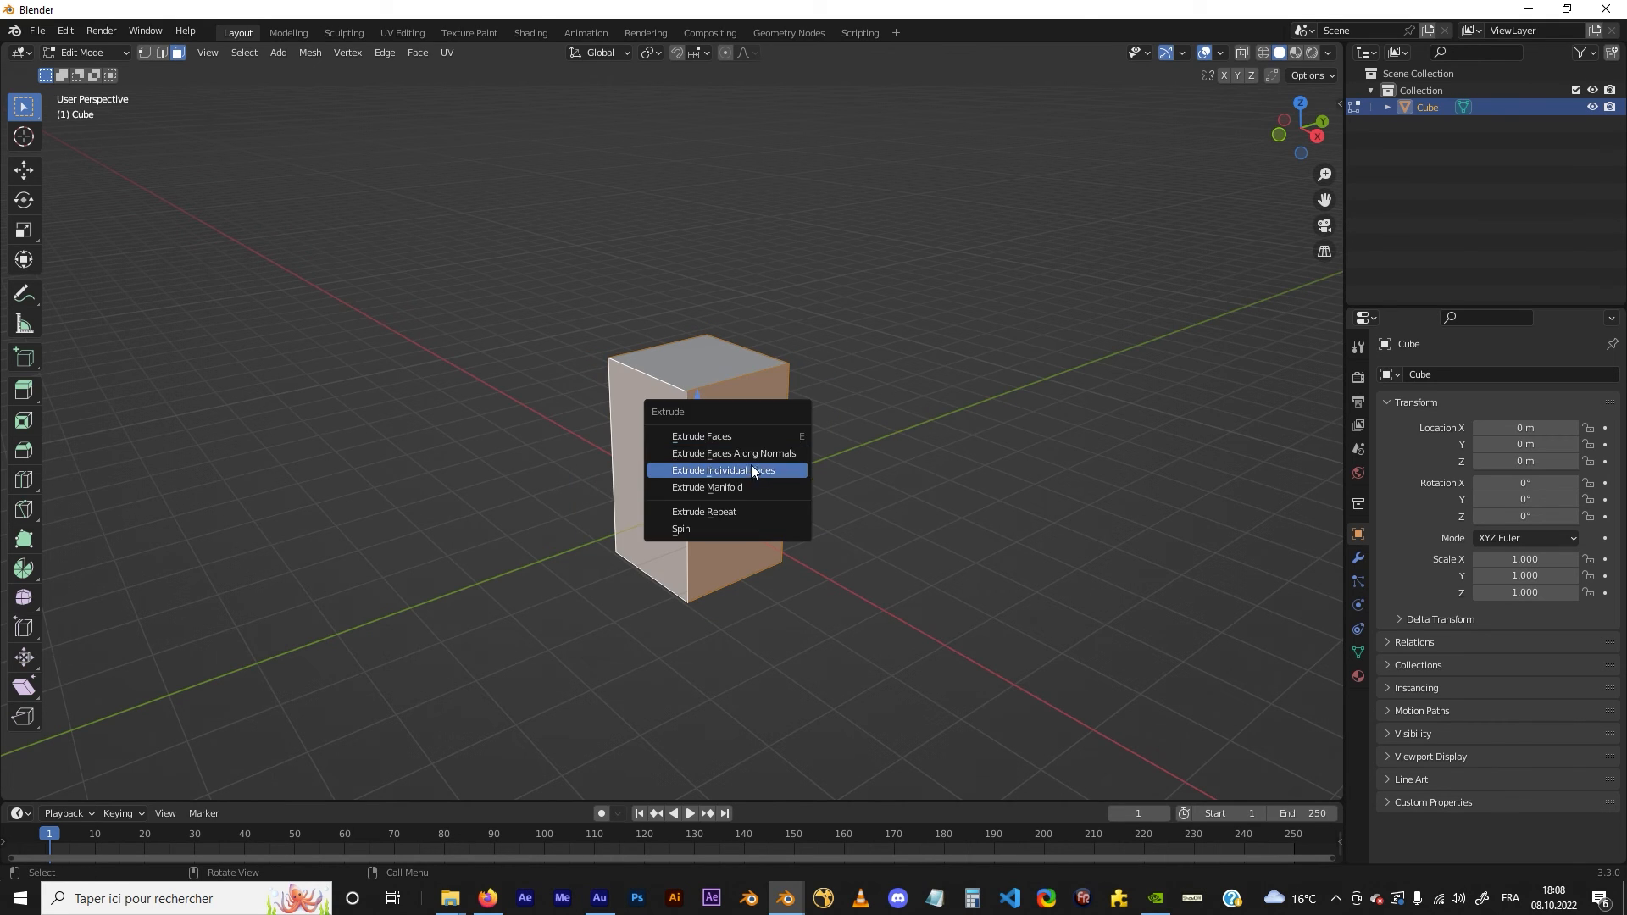
{"action": "left_click", "coordinate": [723, 469]}
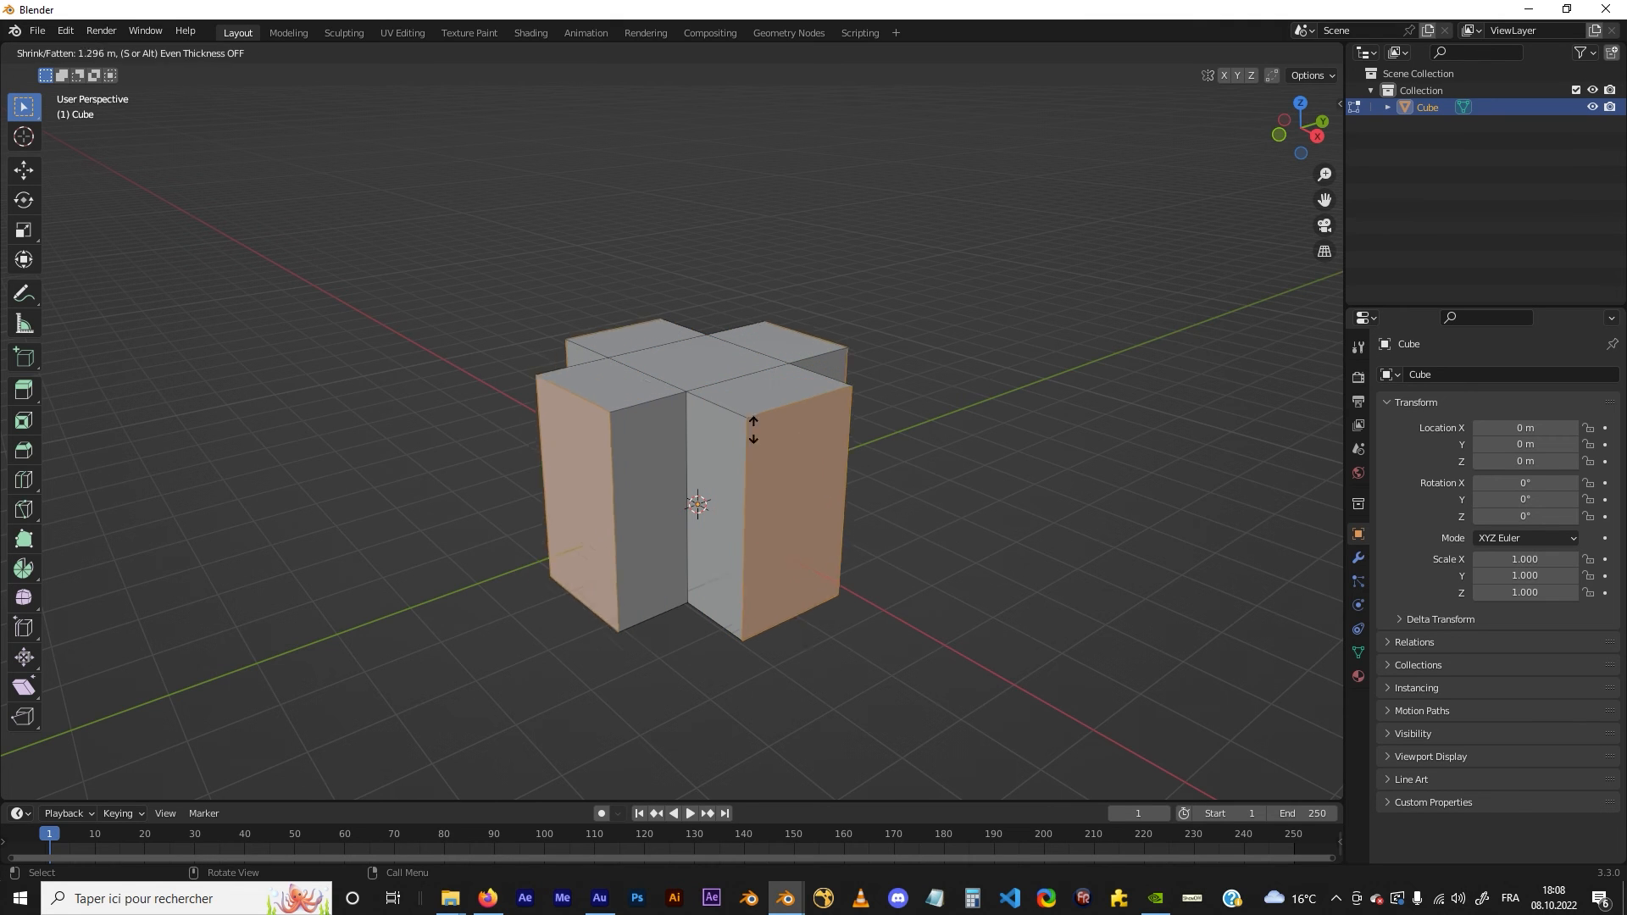
{"action": "left_click", "coordinate": [763, 409]}
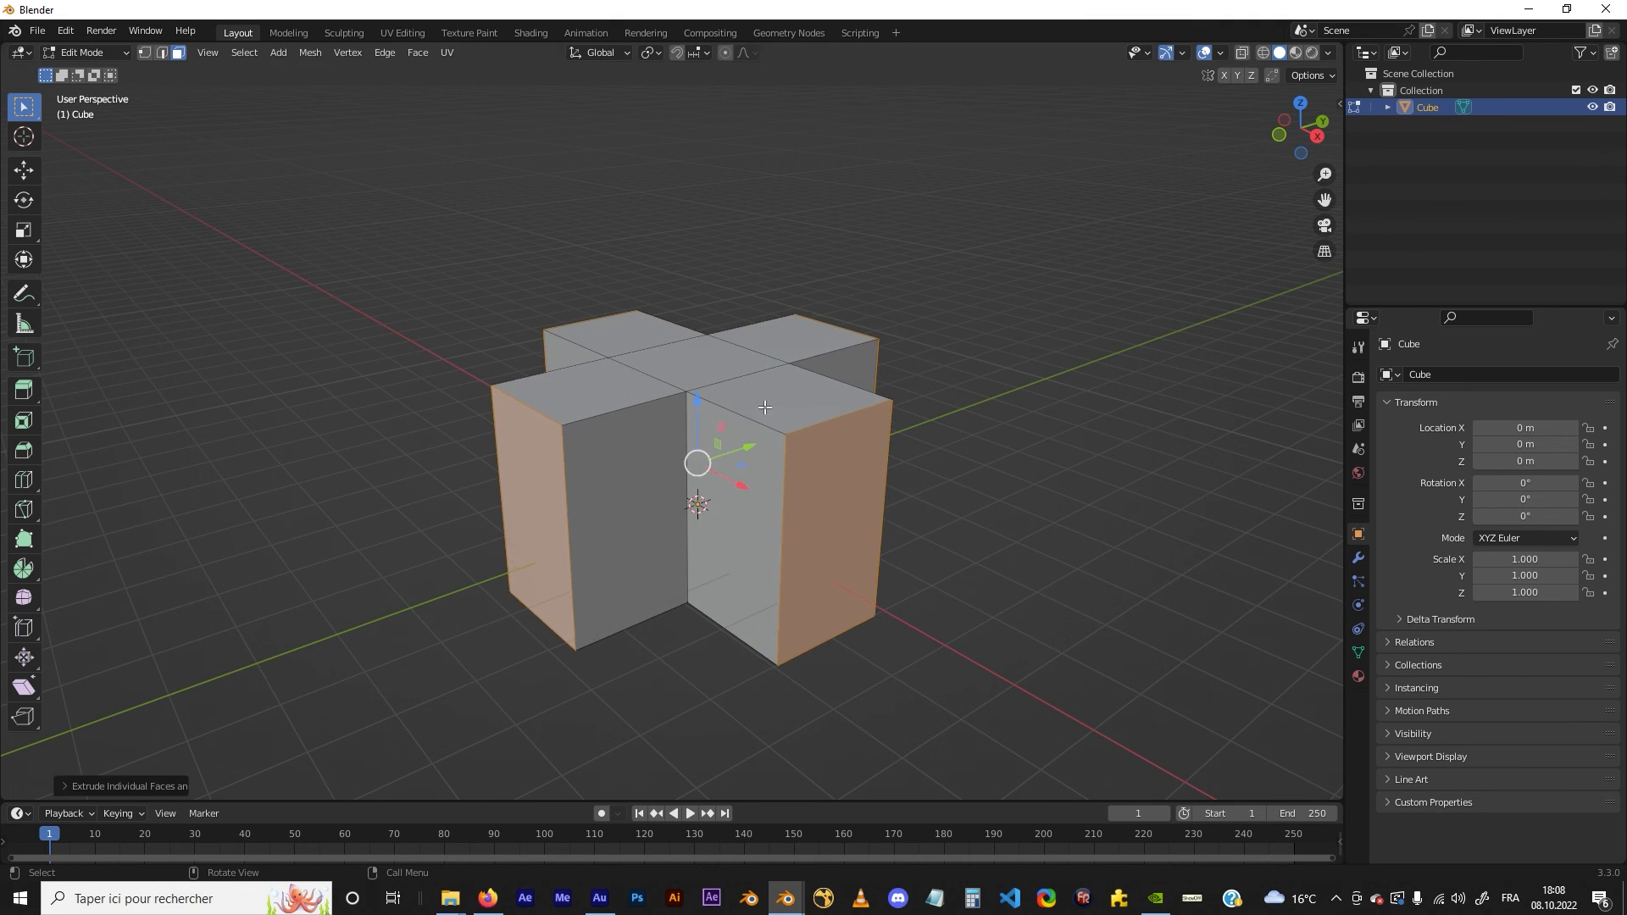
{"action": "scroll", "coordinate": [773, 428], "scroll_direction": "down", "scroll_amount": 1}
{"action": "middle_click_drag", "start_coordinate": [774, 446], "coordinate": [803, 450]}
{"action": "left_click", "coordinate": [972, 423]}
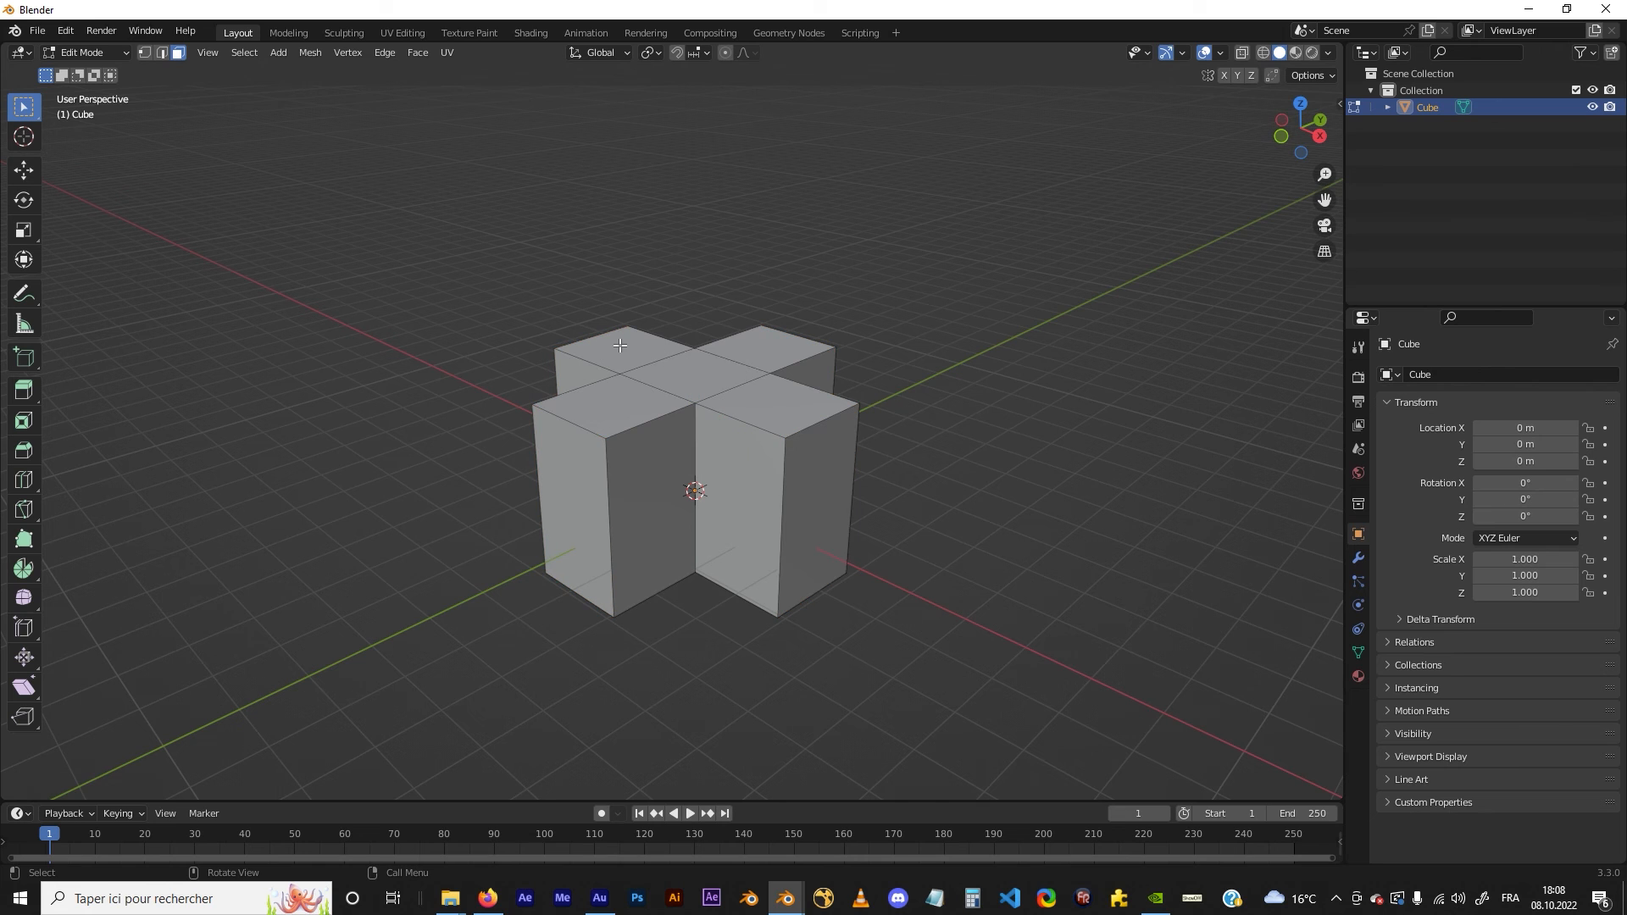
Select the cross's five top faces and inset them by about 0.49 m with the Individual option on
{"action": "left_click", "coordinate": [625, 347]}
{"action": "left_click", "coordinate": [637, 401], "text": "shift"}
{"action": "left_click", "coordinate": [764, 352], "text": "shift"}
{"action": "left_click", "coordinate": [708, 375], "text": "shift"}
{"action": "left_click", "coordinate": [769, 404], "text": "shift"}
{"action": "scroll", "coordinate": [805, 387], "scroll_direction": "up", "scroll_amount": 2}
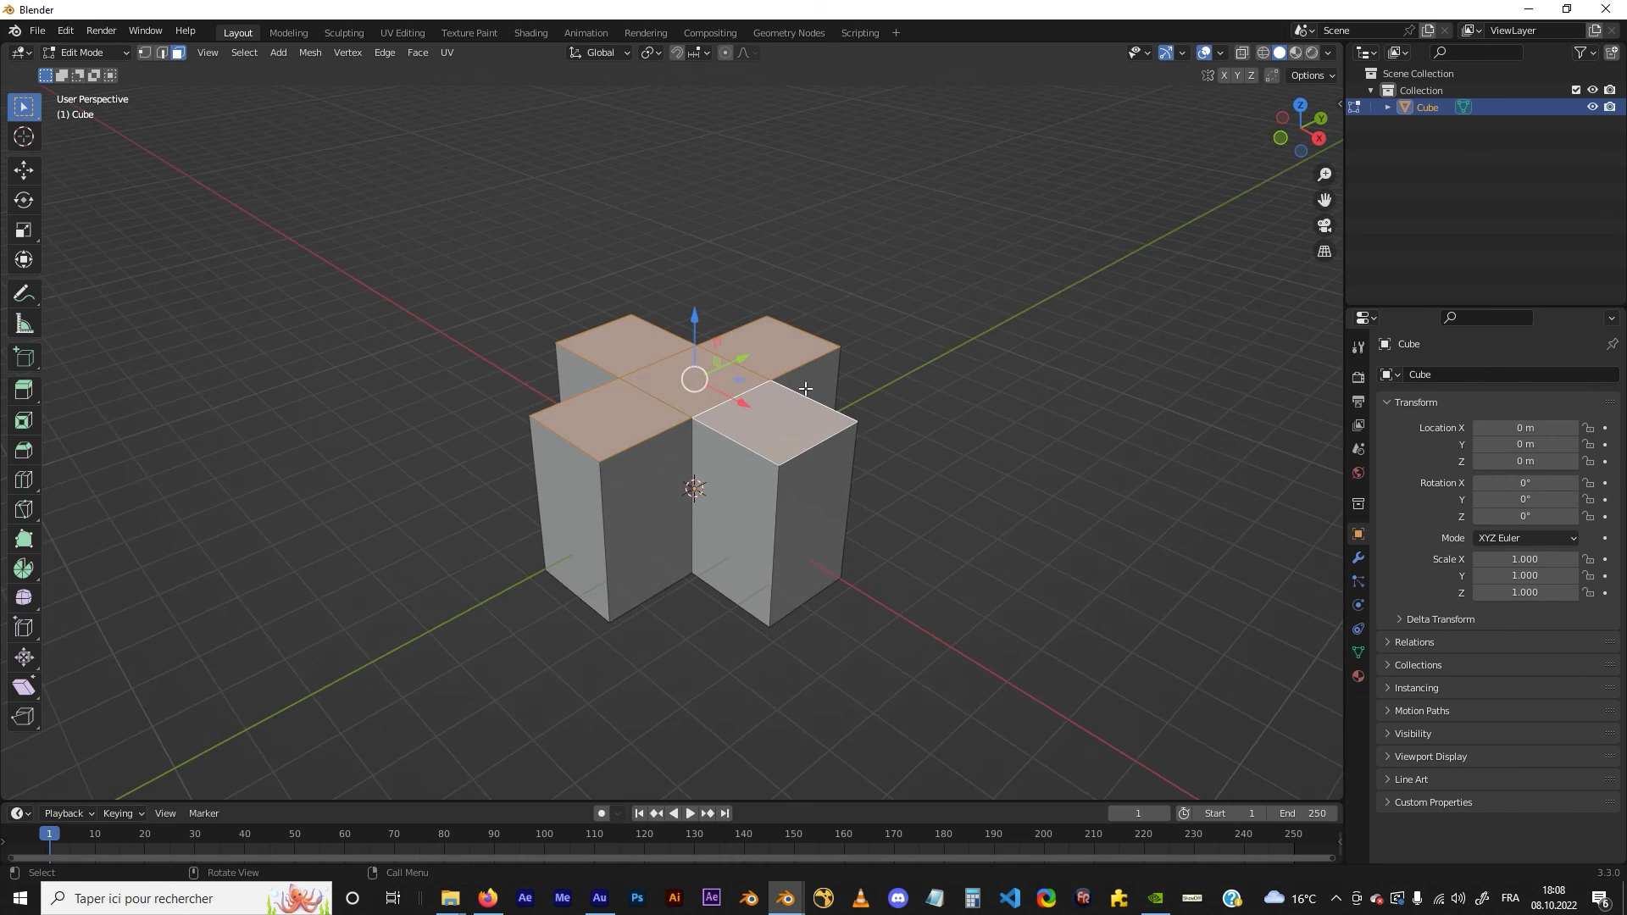
{"action": "key", "text": "i"}
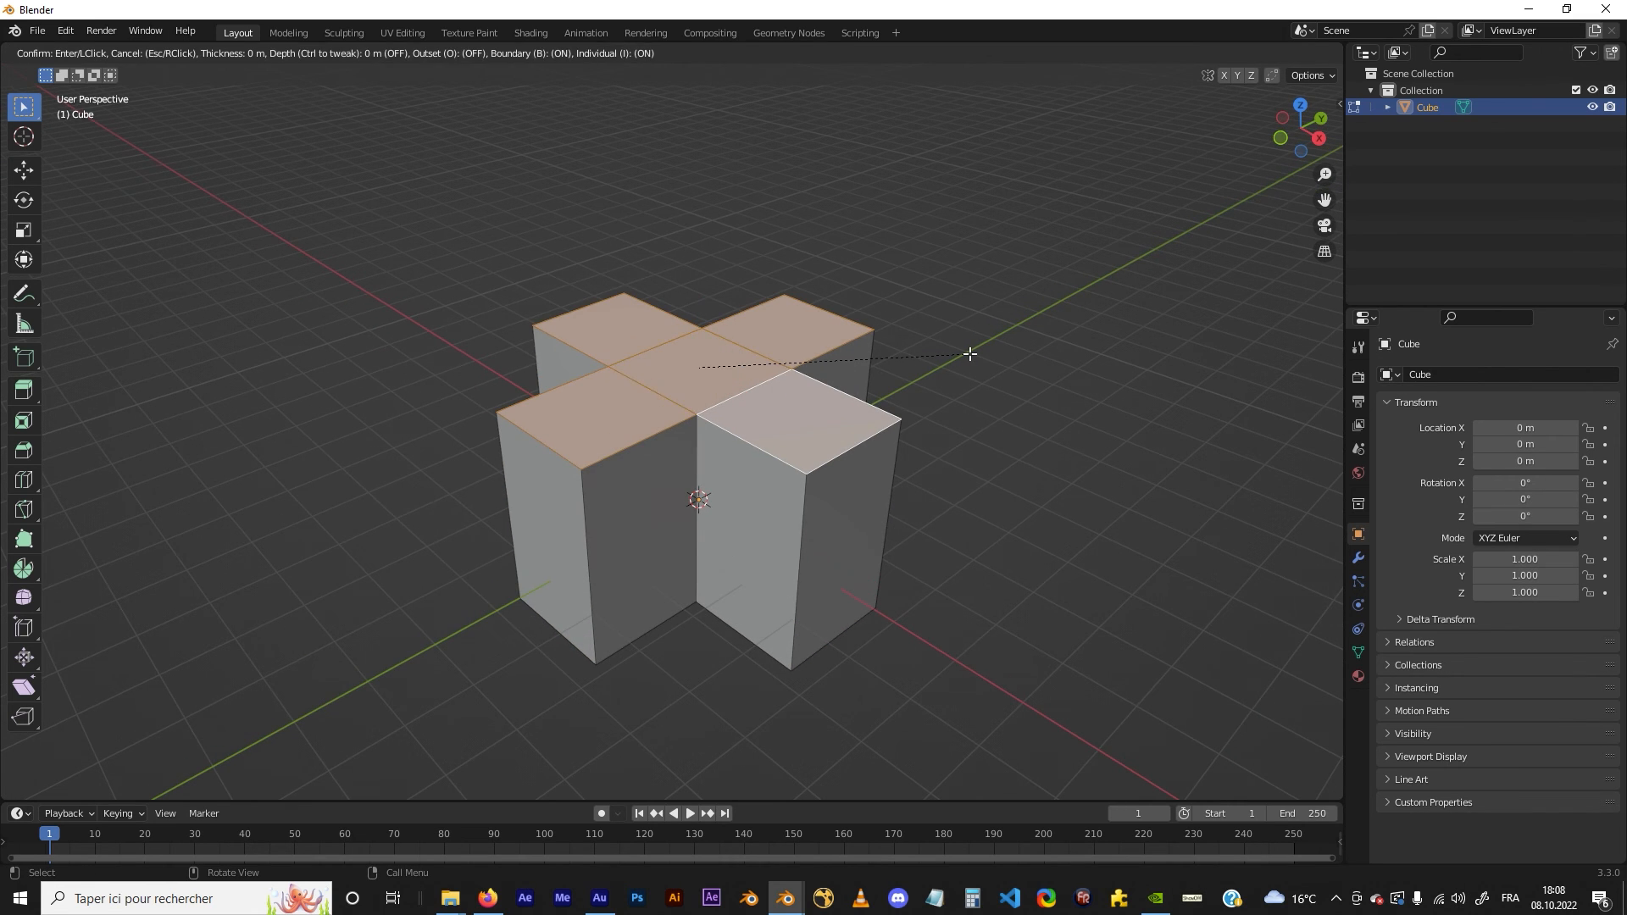
{"action": "key", "text": "i"}
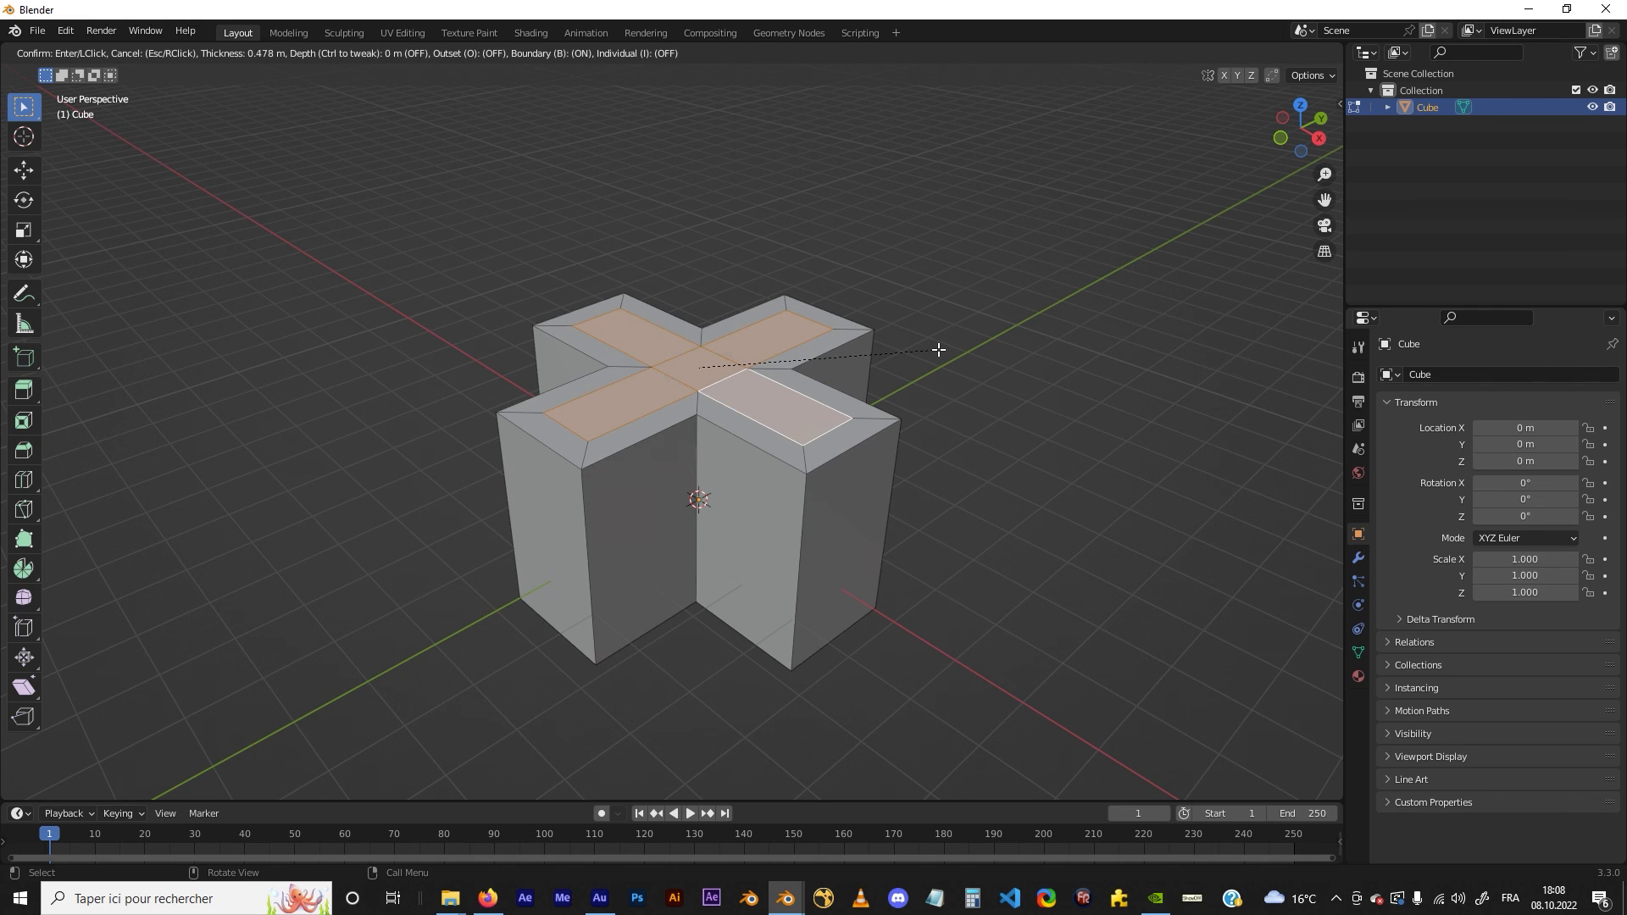
{"action": "key", "text": "i"}
{"action": "key", "text": "i"}
{"action": "key", "text": "i"}
{"action": "key", "text": "i"}
{"action": "key", "text": "i"}
{"action": "key", "text": "i"}
{"action": "key", "text": "i"}
{"action": "key", "text": "i"}
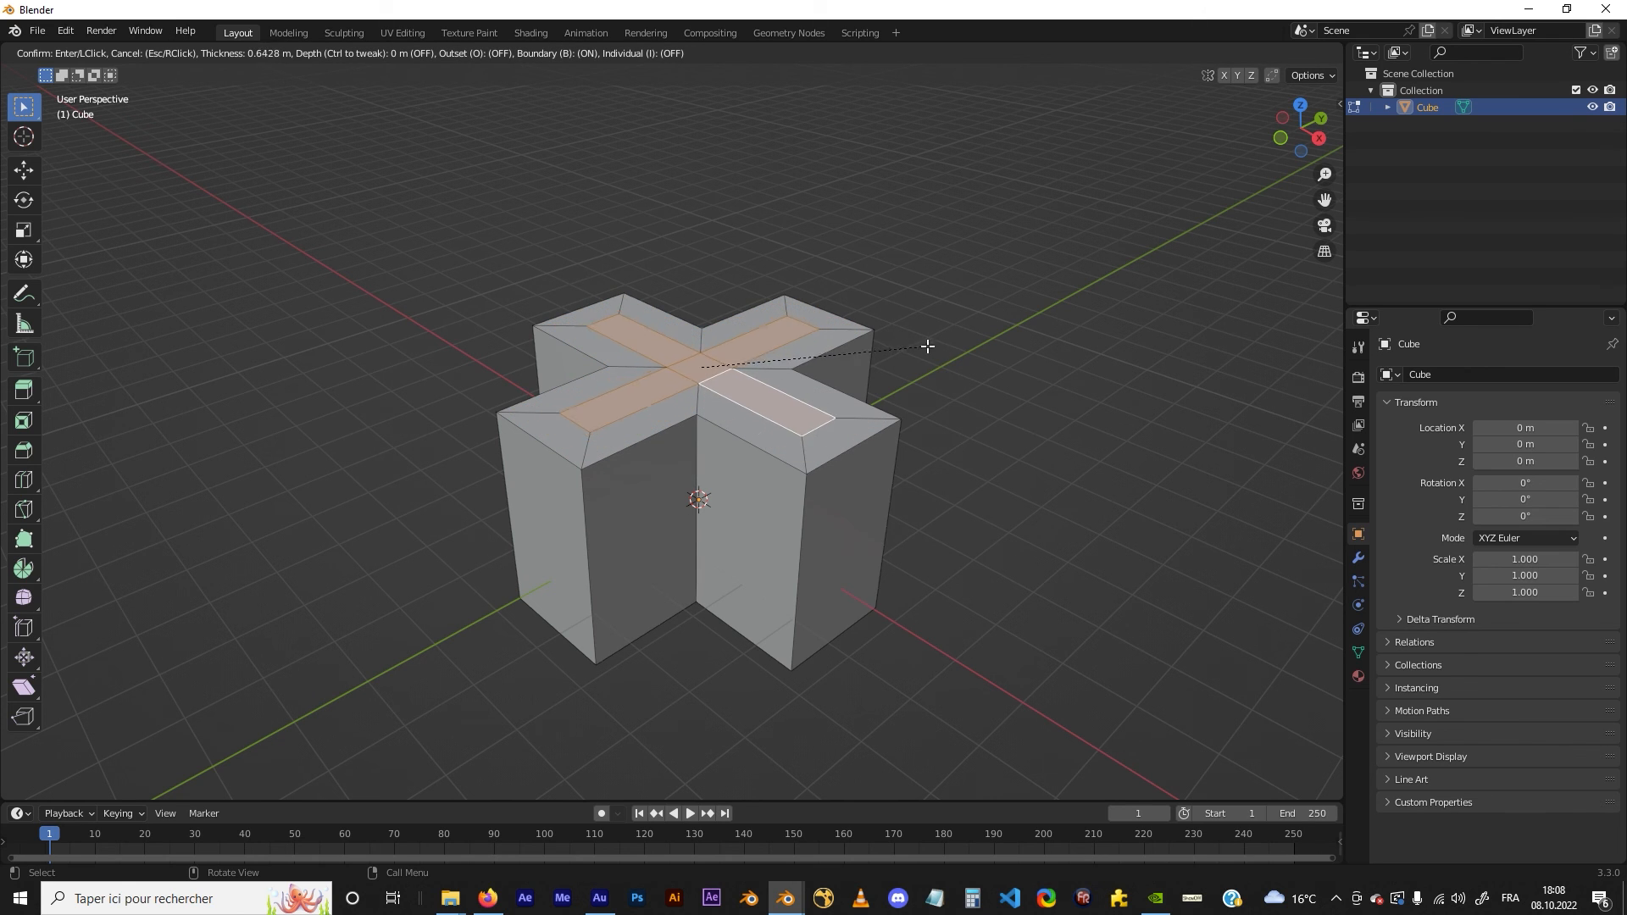
{"action": "key", "text": "i"}
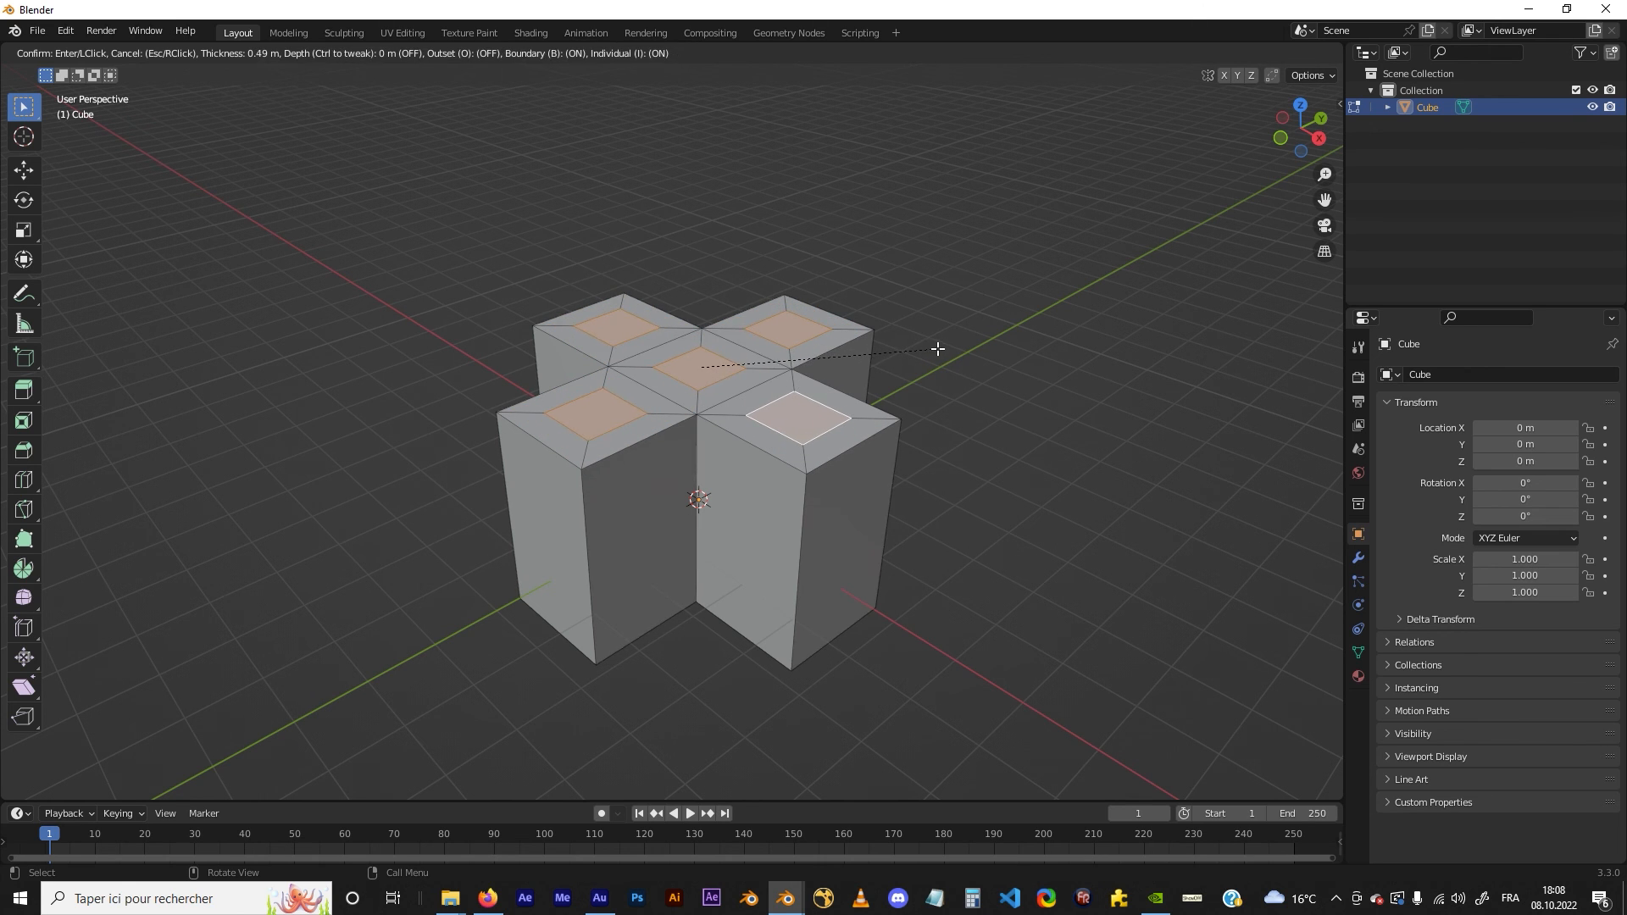
{"action": "left_click", "coordinate": [938, 347]}
Extrude the five inset faces upward into columns, and extrude again to add a short section on top of each
{"action": "key", "text": "e"}
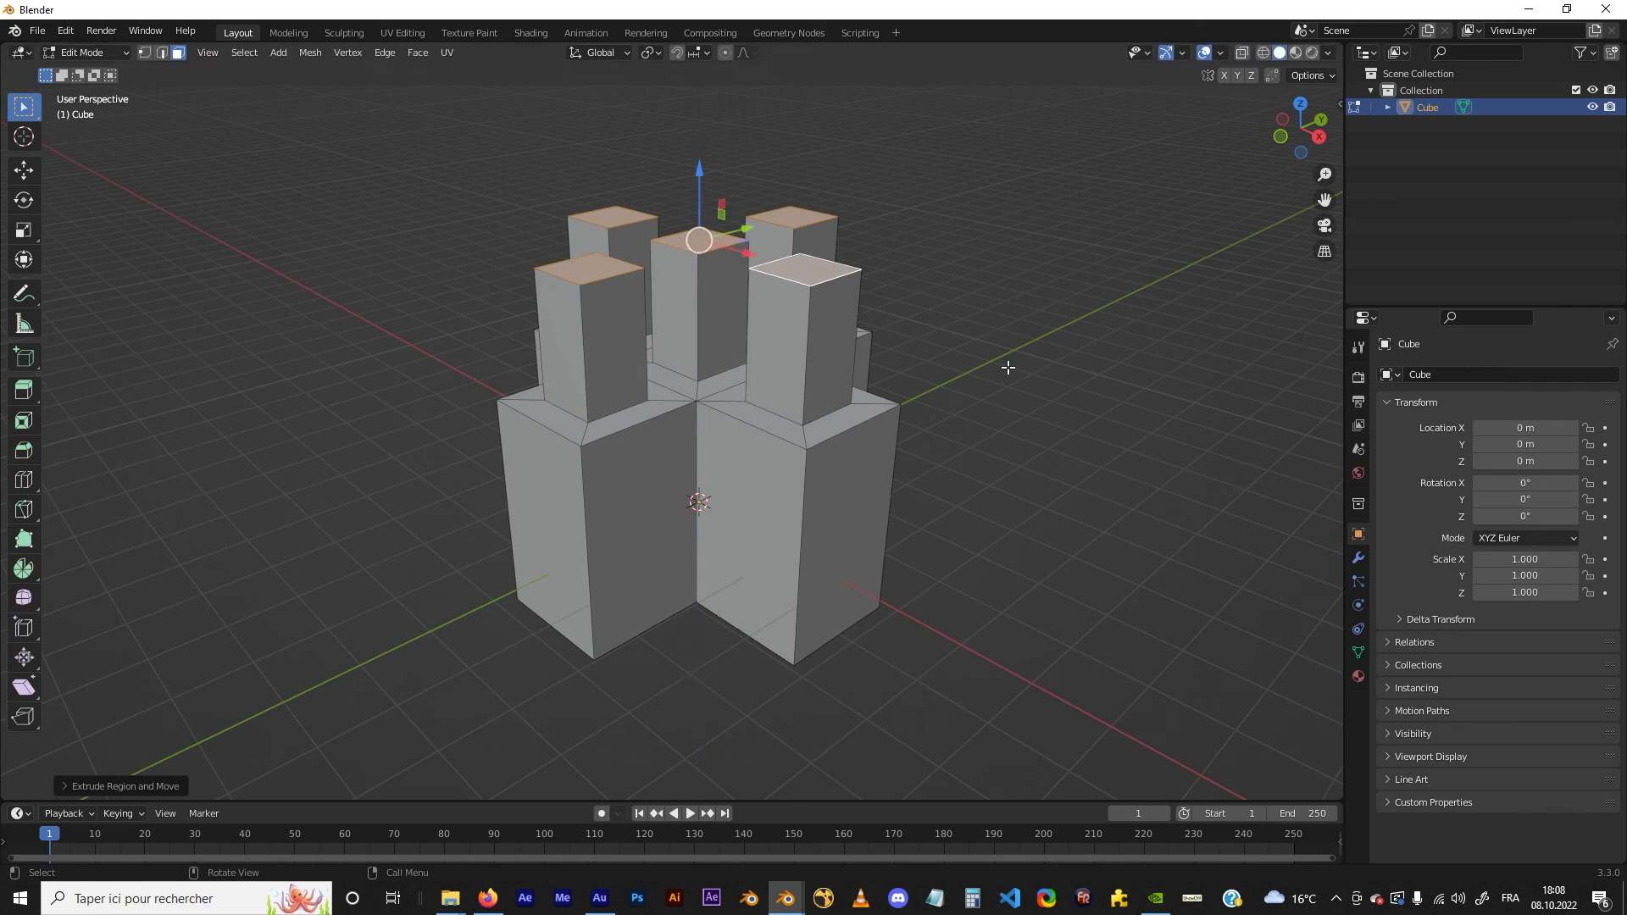
{"action": "left_click", "coordinate": [1007, 329]}
{"action": "left_click", "coordinate": [1004, 271]}
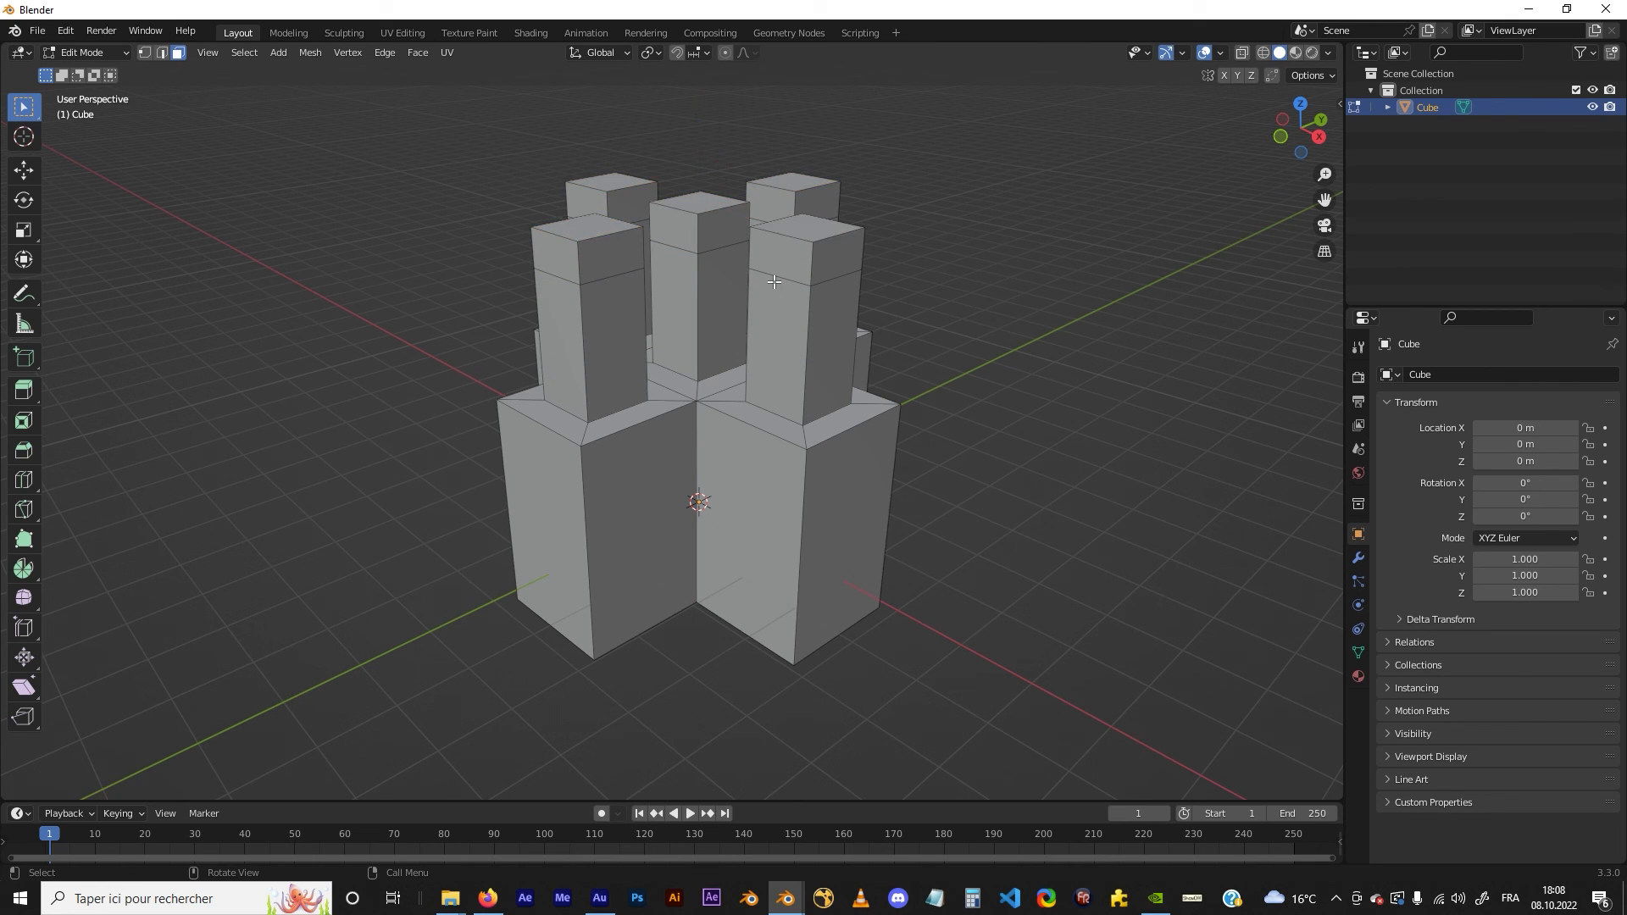
Select the side faces around all five columns' short top sections and extrude them outward about 0.3 m as individual faces
{"action": "middle_click_drag", "start_coordinate": [1004, 272], "coordinate": [726, 273]}
{"action": "left_click", "coordinate": [639, 275], "text": "alt"}
{"action": "left_click", "coordinate": [548, 254], "text": "alt"}
{"action": "middle_click_drag", "start_coordinate": [549, 255], "coordinate": [693, 269]}
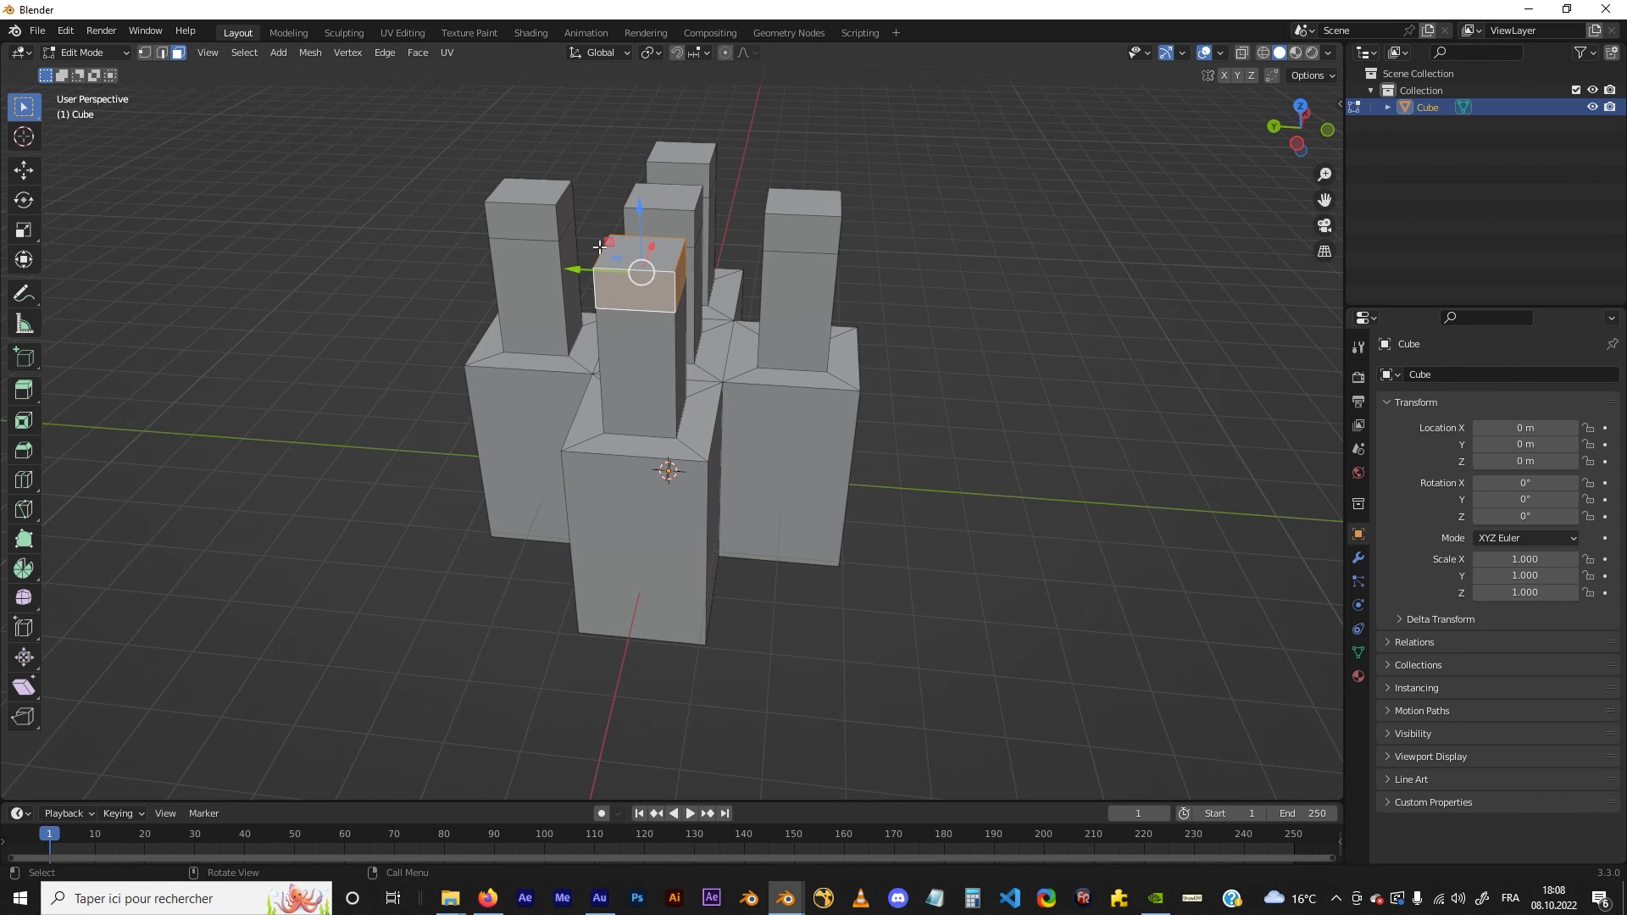
{"action": "left_click", "coordinate": [555, 228], "text": "alt+shift"}
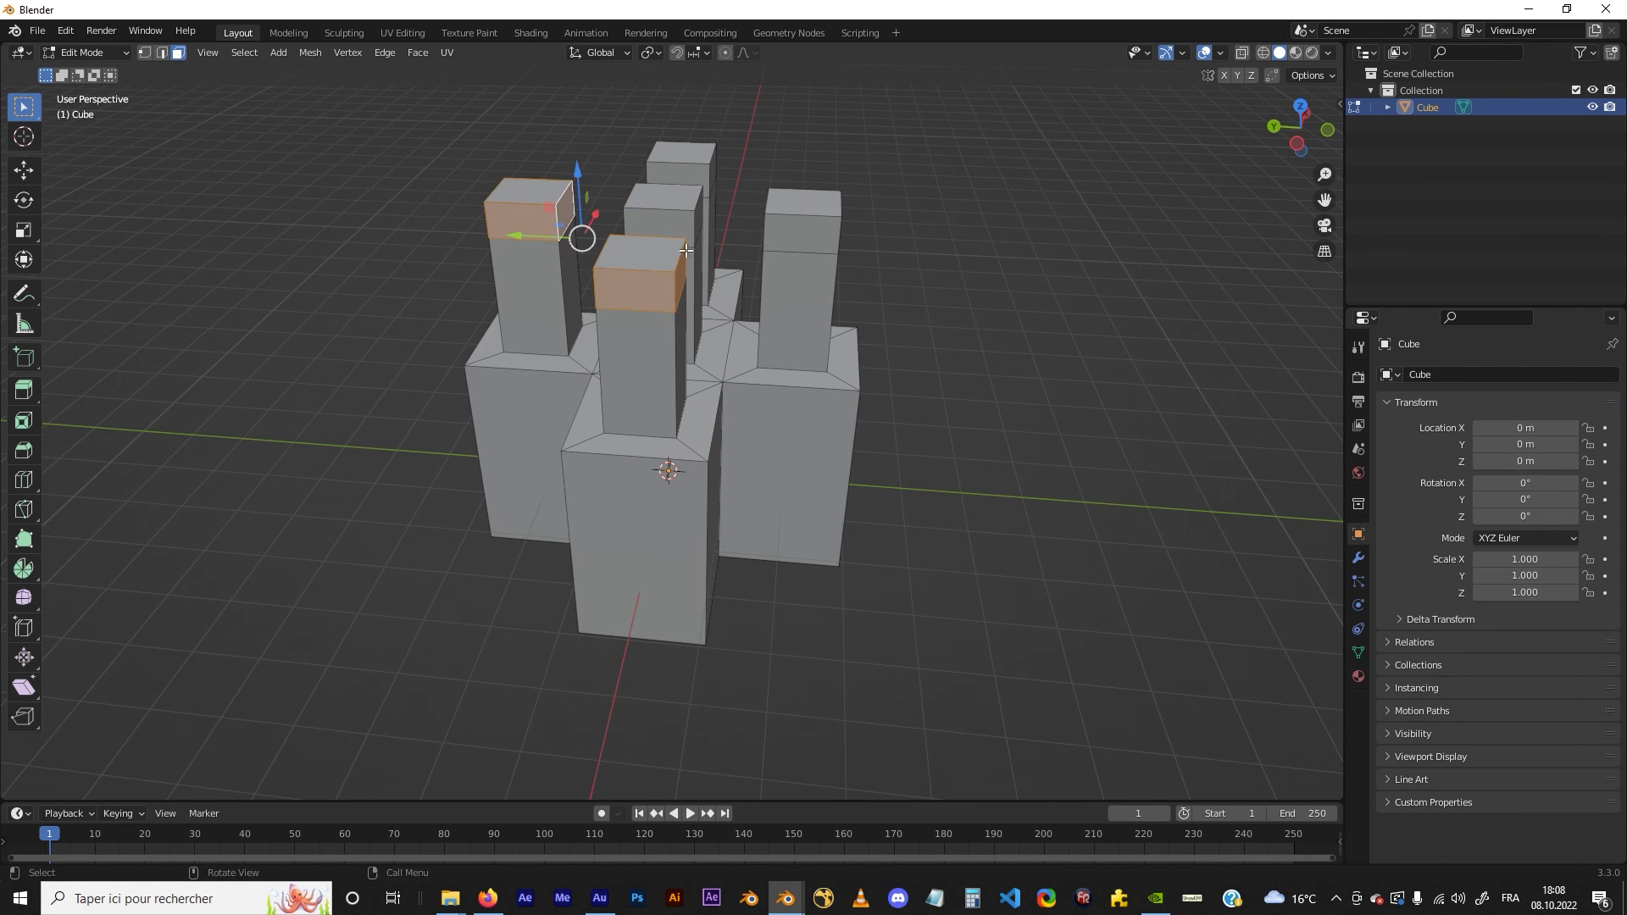
{"action": "middle_click_drag", "start_coordinate": [555, 227], "coordinate": [678, 220]}
{"action": "left_click", "coordinate": [686, 212], "text": "alt+shift"}
{"action": "left_click", "coordinate": [760, 196], "text": "alt+shift"}
{"action": "left_click", "coordinate": [816, 276], "text": "alt+shift"}
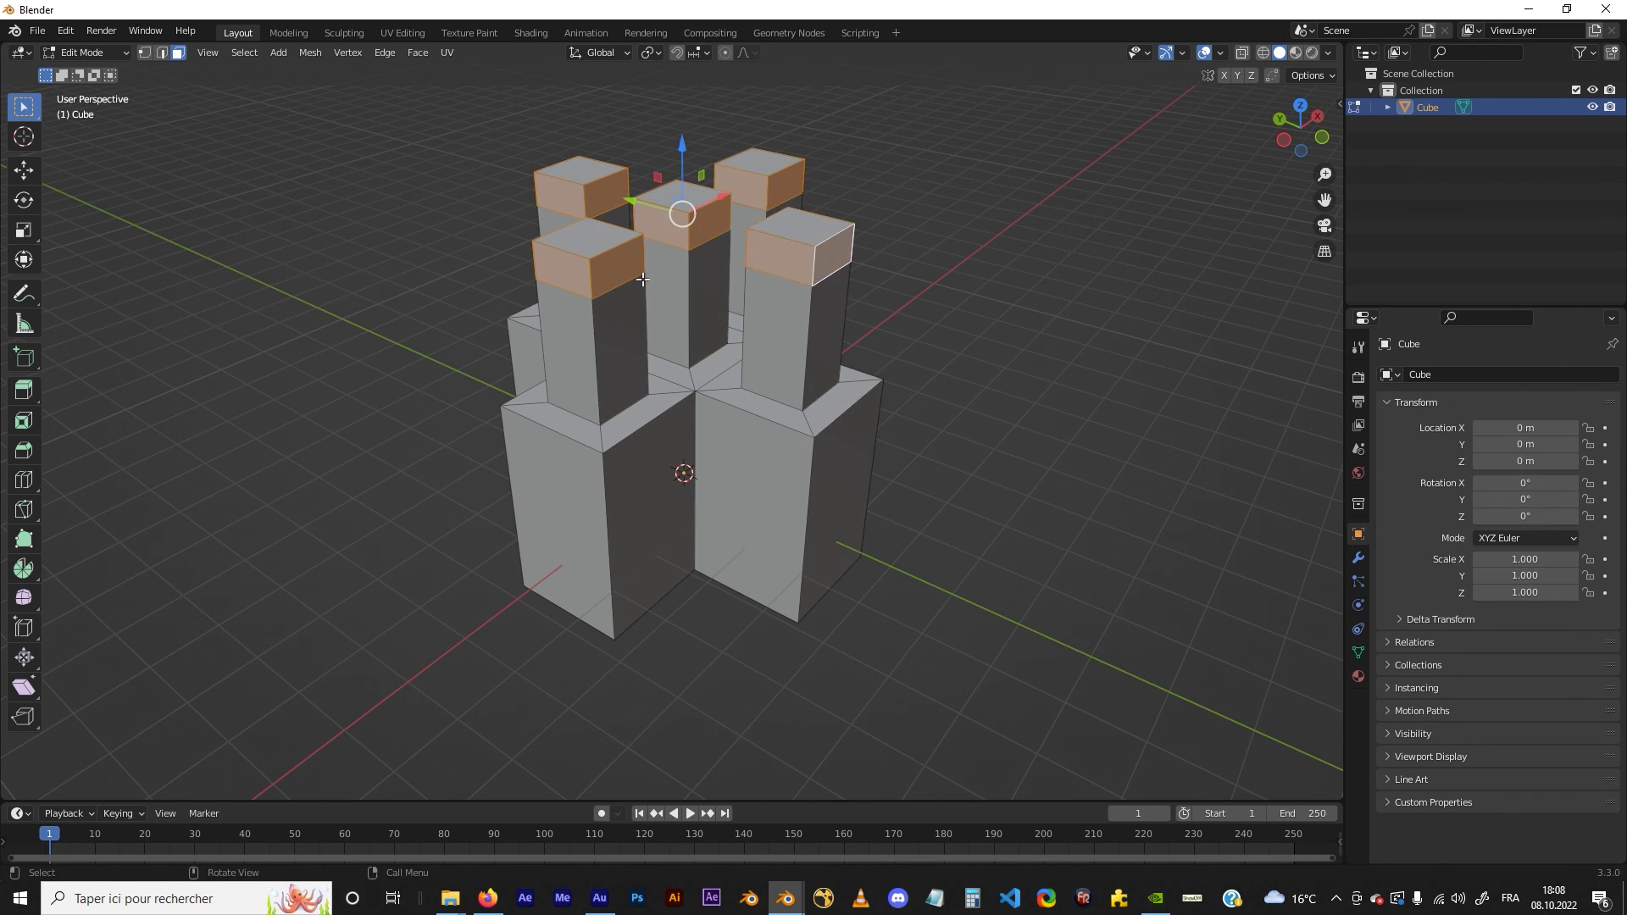
{"action": "middle_click_drag", "start_coordinate": [816, 275], "coordinate": [665, 289]}
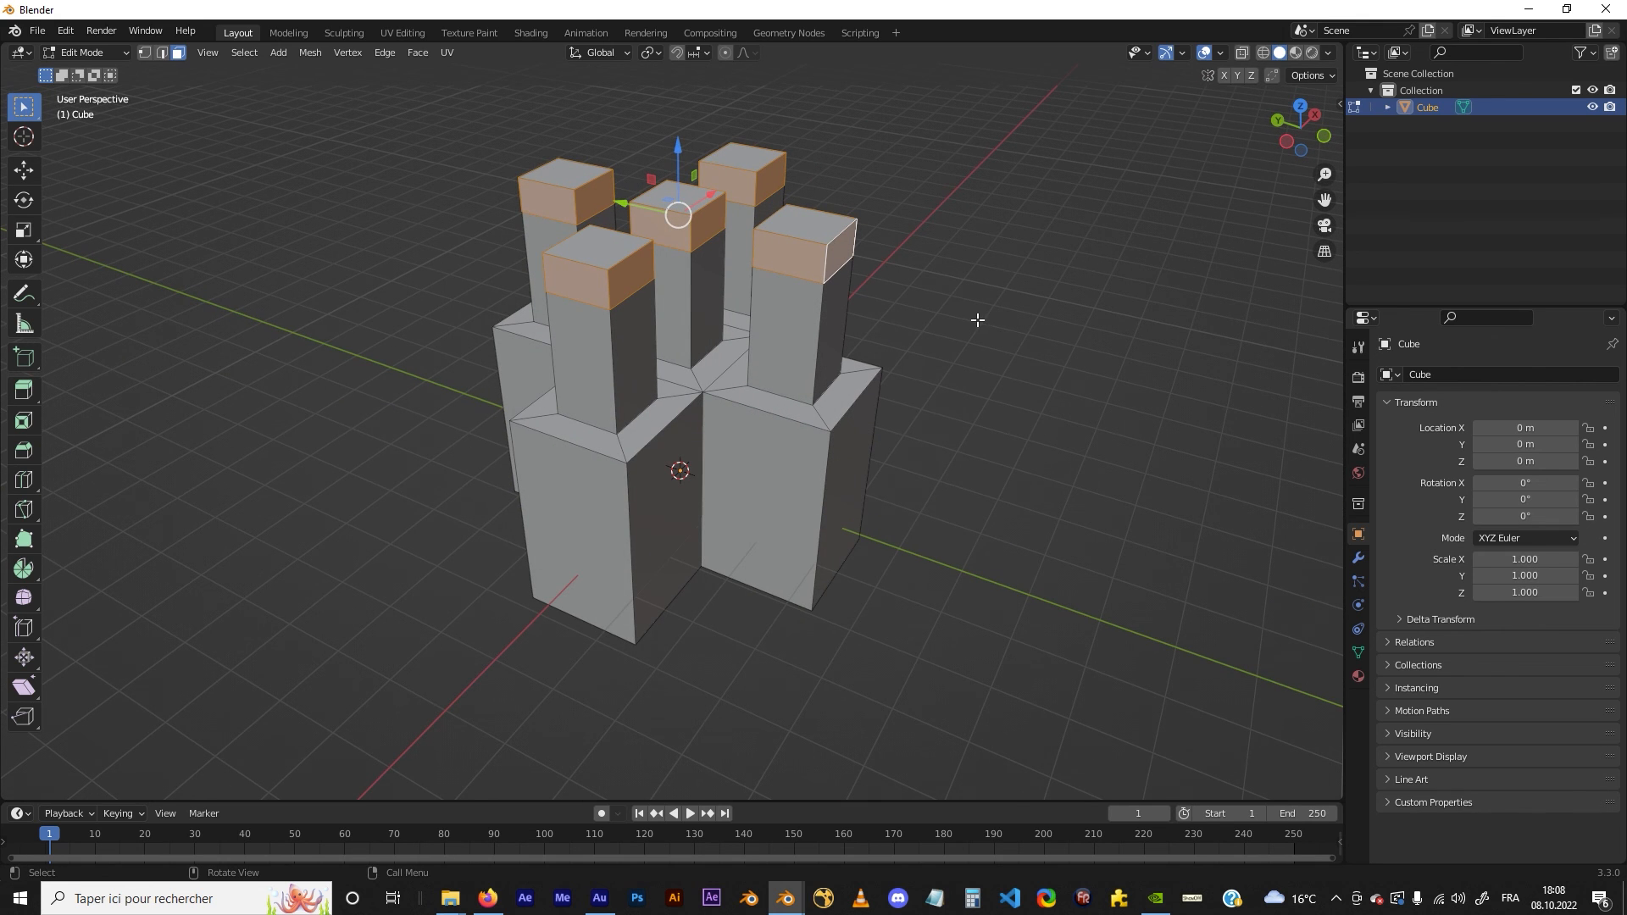
{"action": "key", "text": "alt+e"}
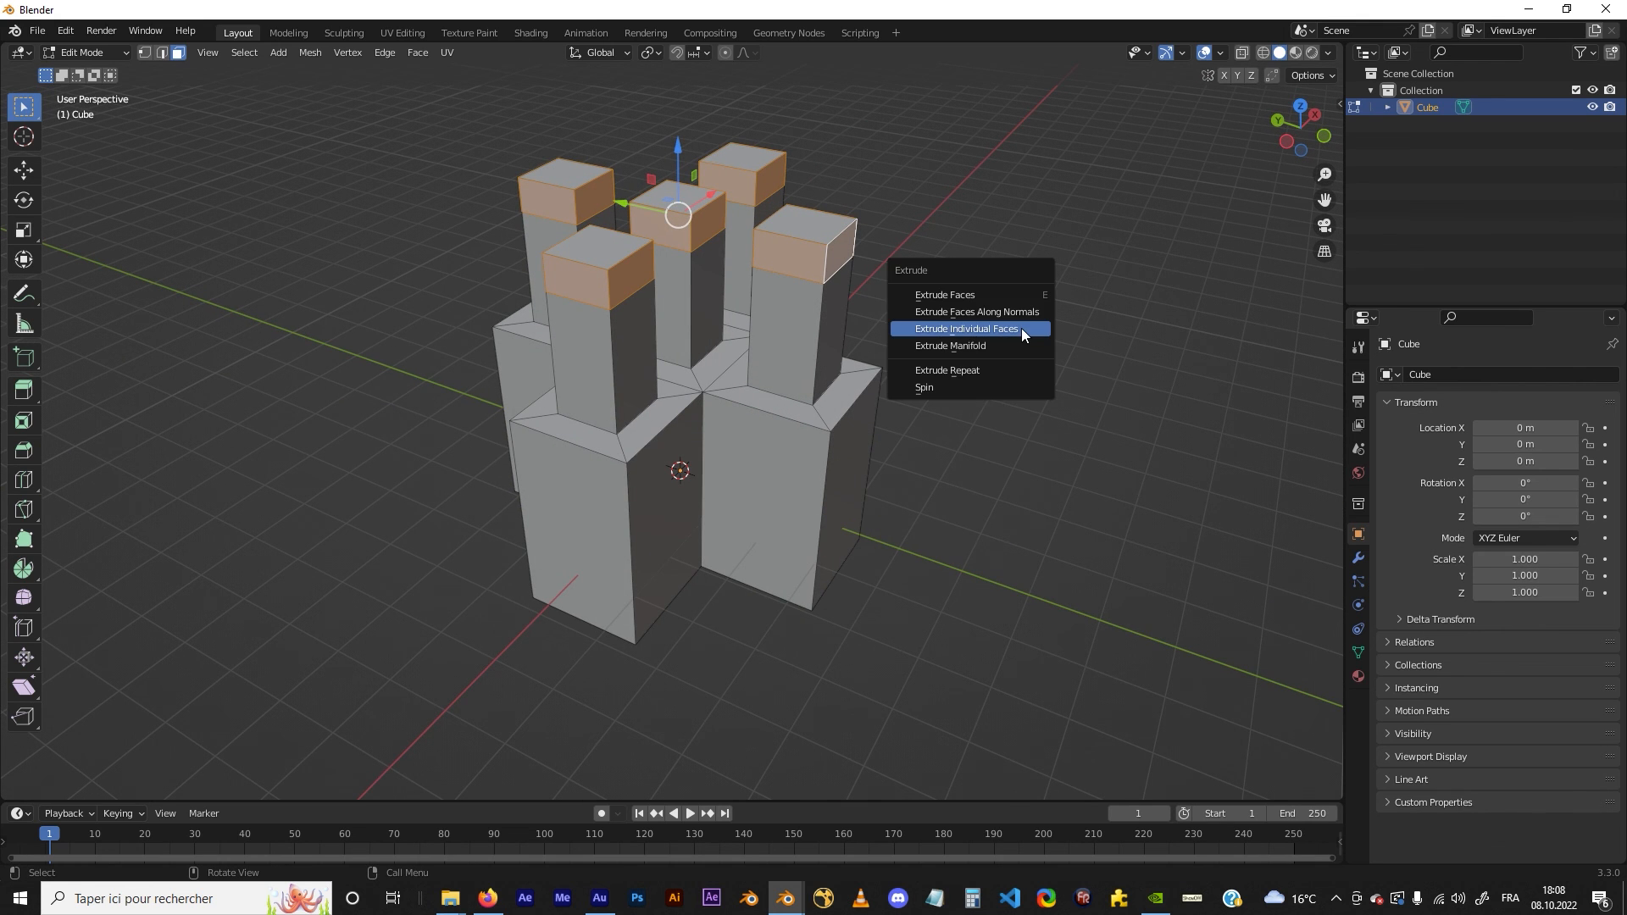
{"action": "left_click", "coordinate": [990, 333]}
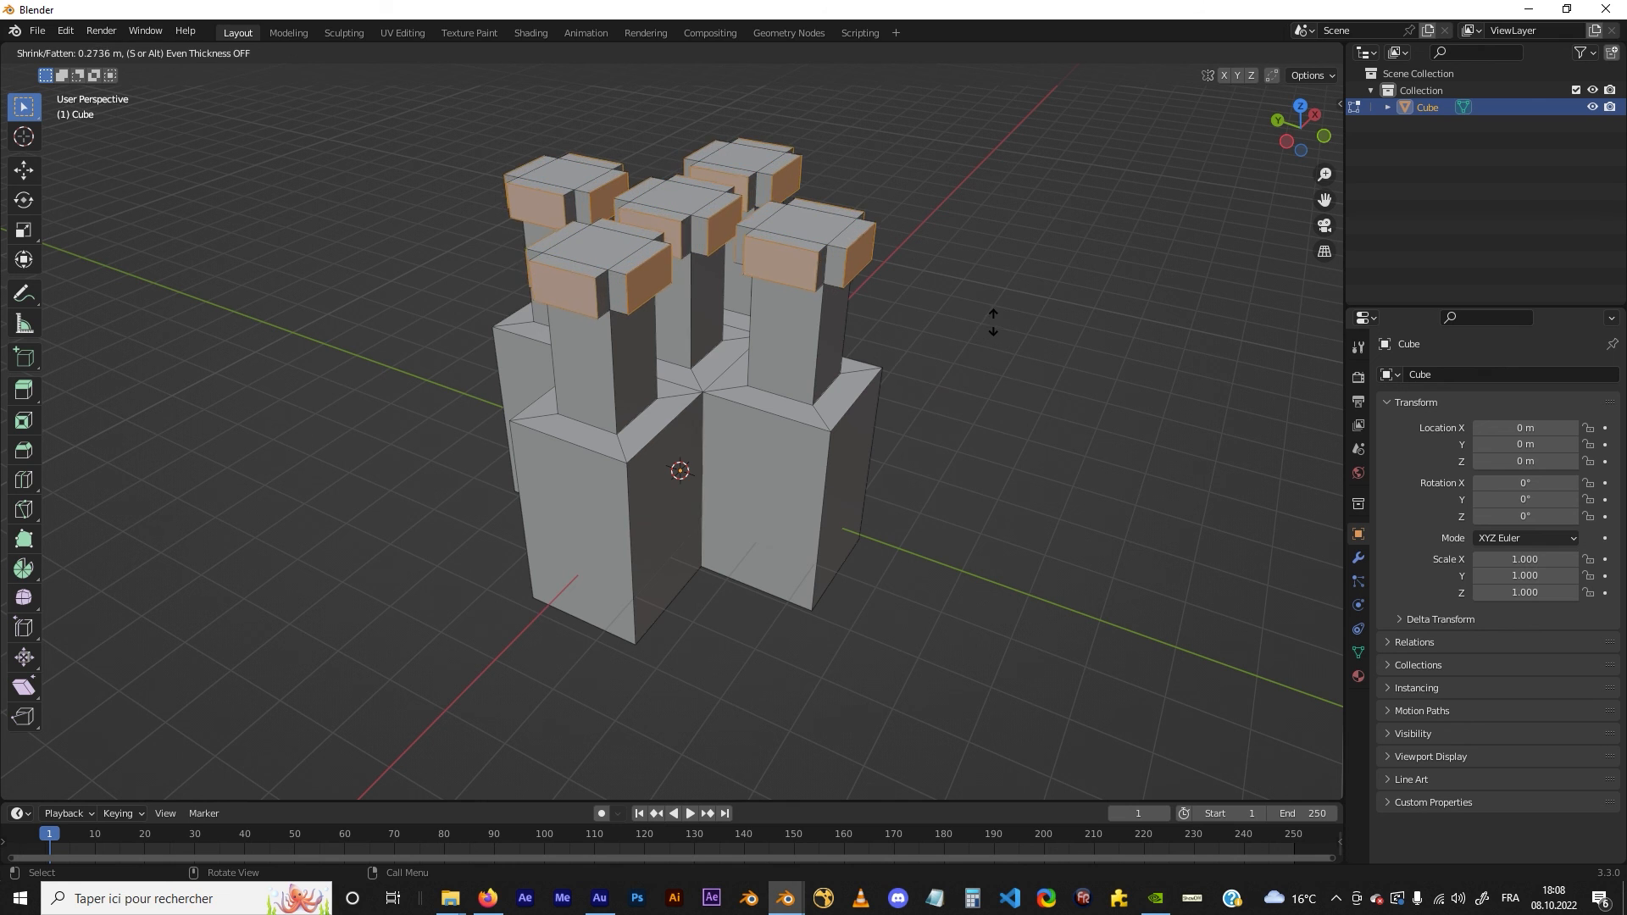
{"action": "left_click", "coordinate": [994, 322]}
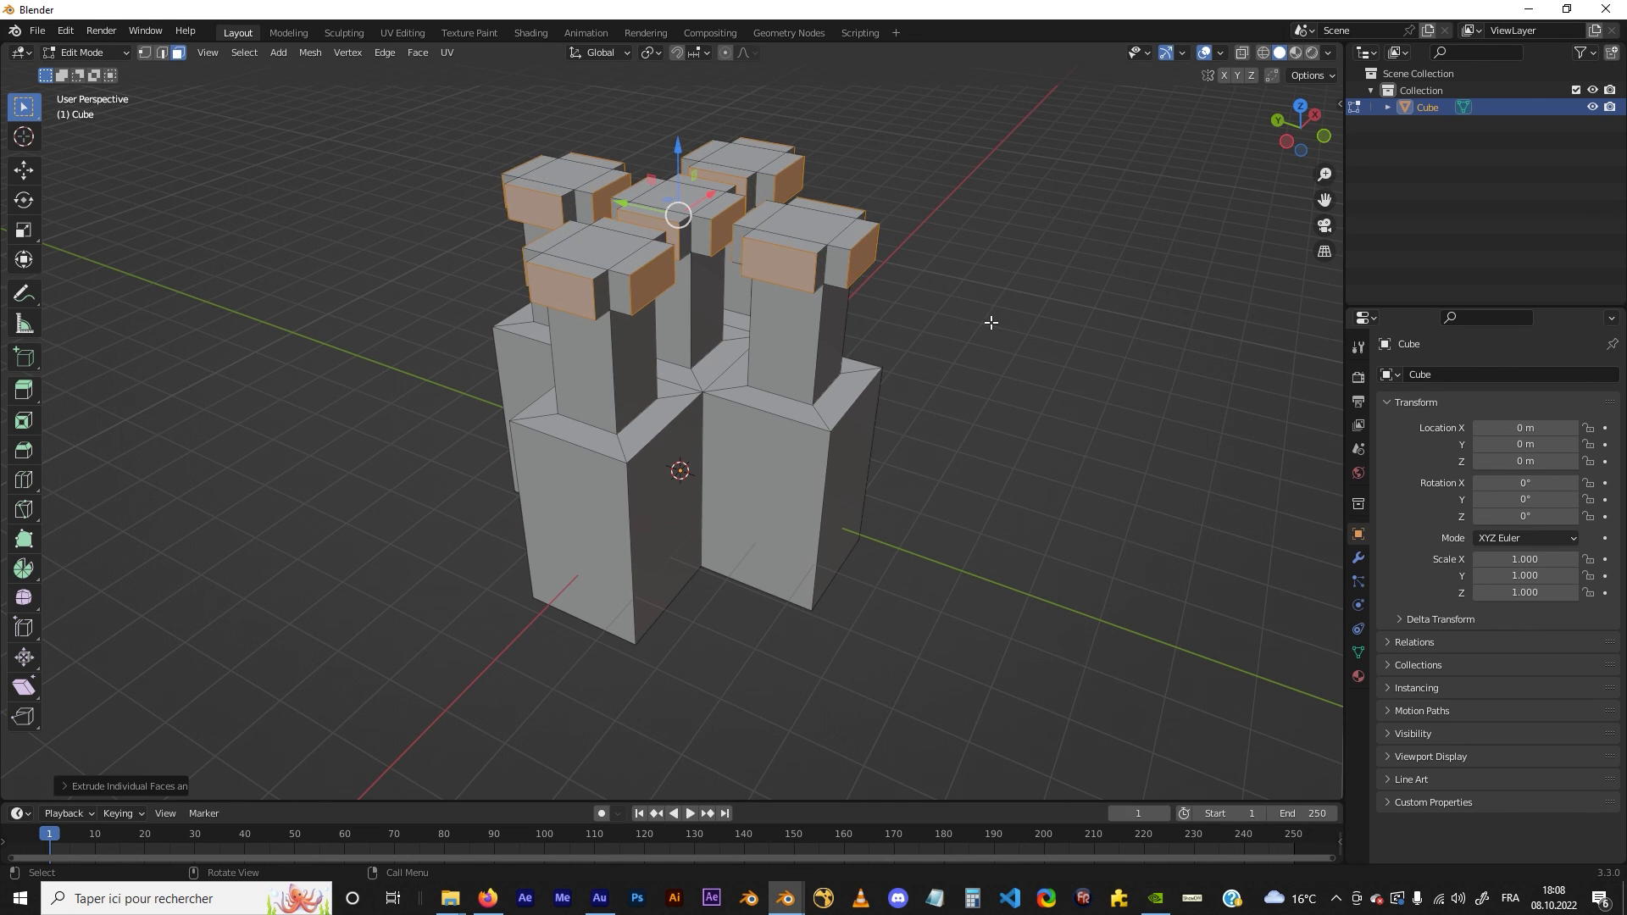
{"action": "middle_click_drag", "start_coordinate": [939, 300], "coordinate": [881, 281]}
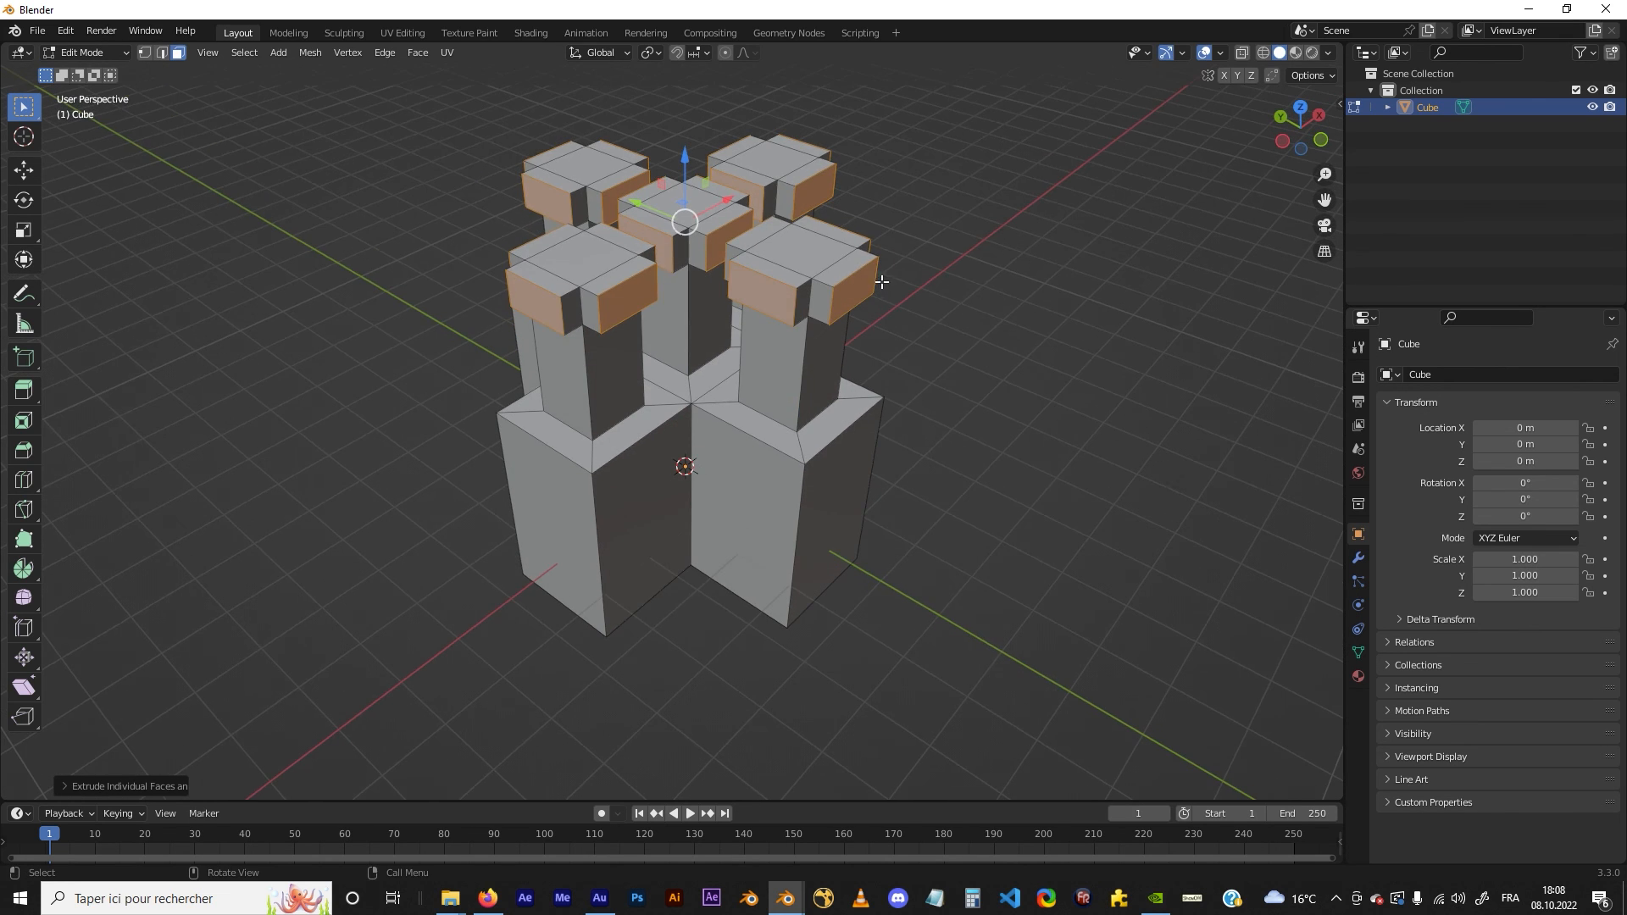
Select only the four outer ledge top faces on each of the near-left and far-left towers
{"action": "left_click", "coordinate": [538, 241]}
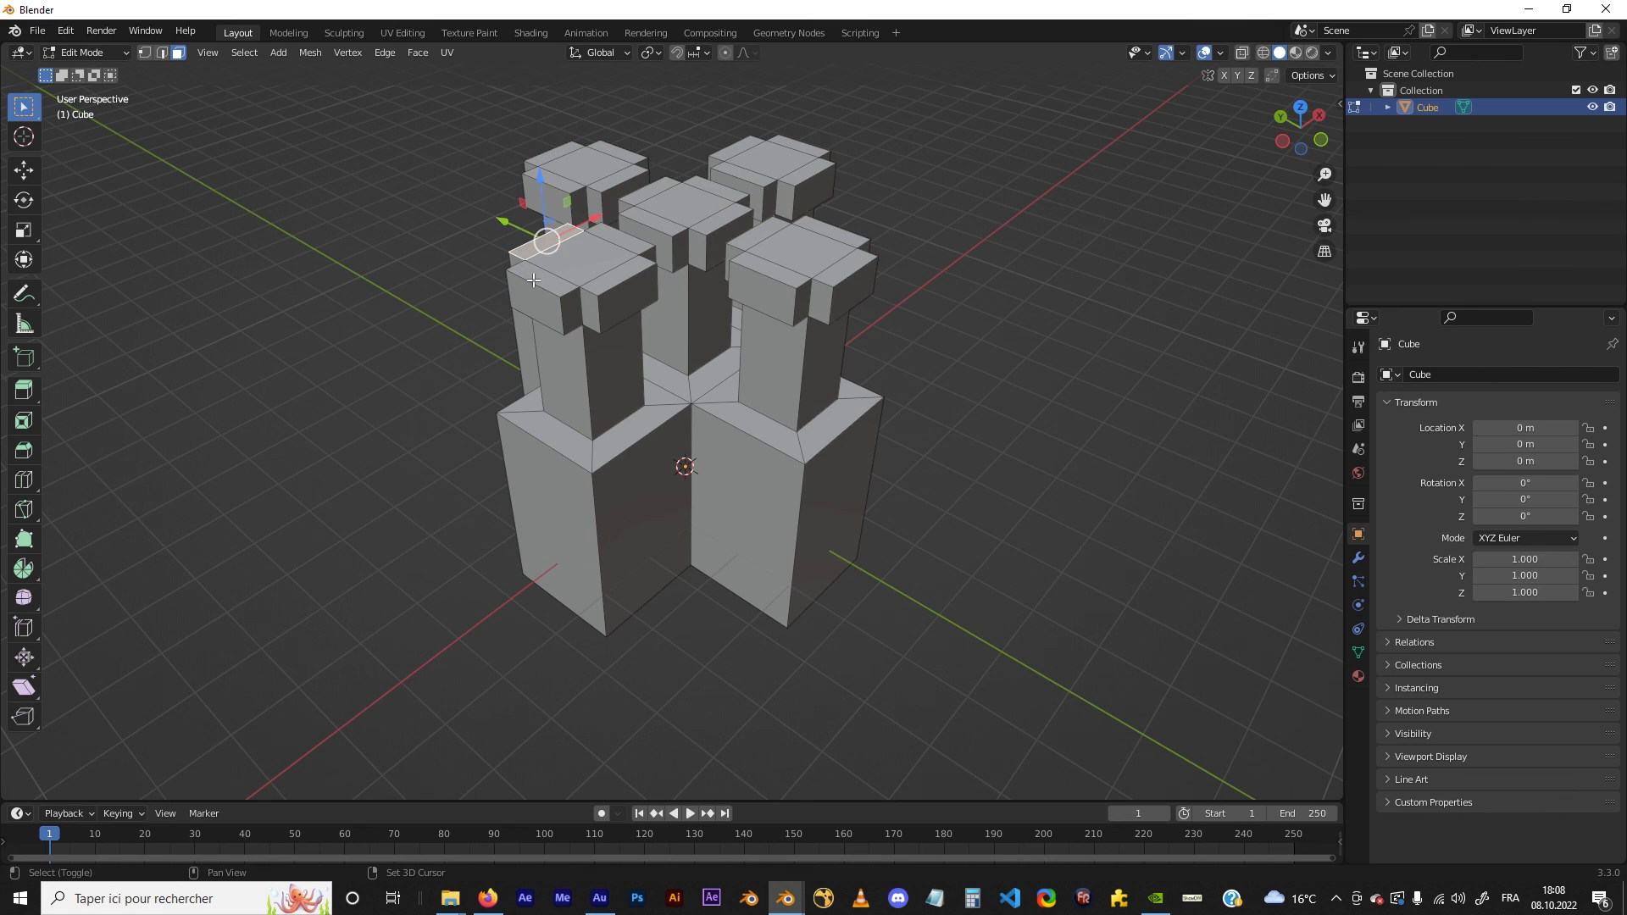
{"action": "left_click", "coordinate": [543, 278], "text": "shift"}
{"action": "left_click", "coordinate": [622, 238], "text": "shift"}
{"action": "left_click", "coordinate": [626, 275], "text": "shift"}
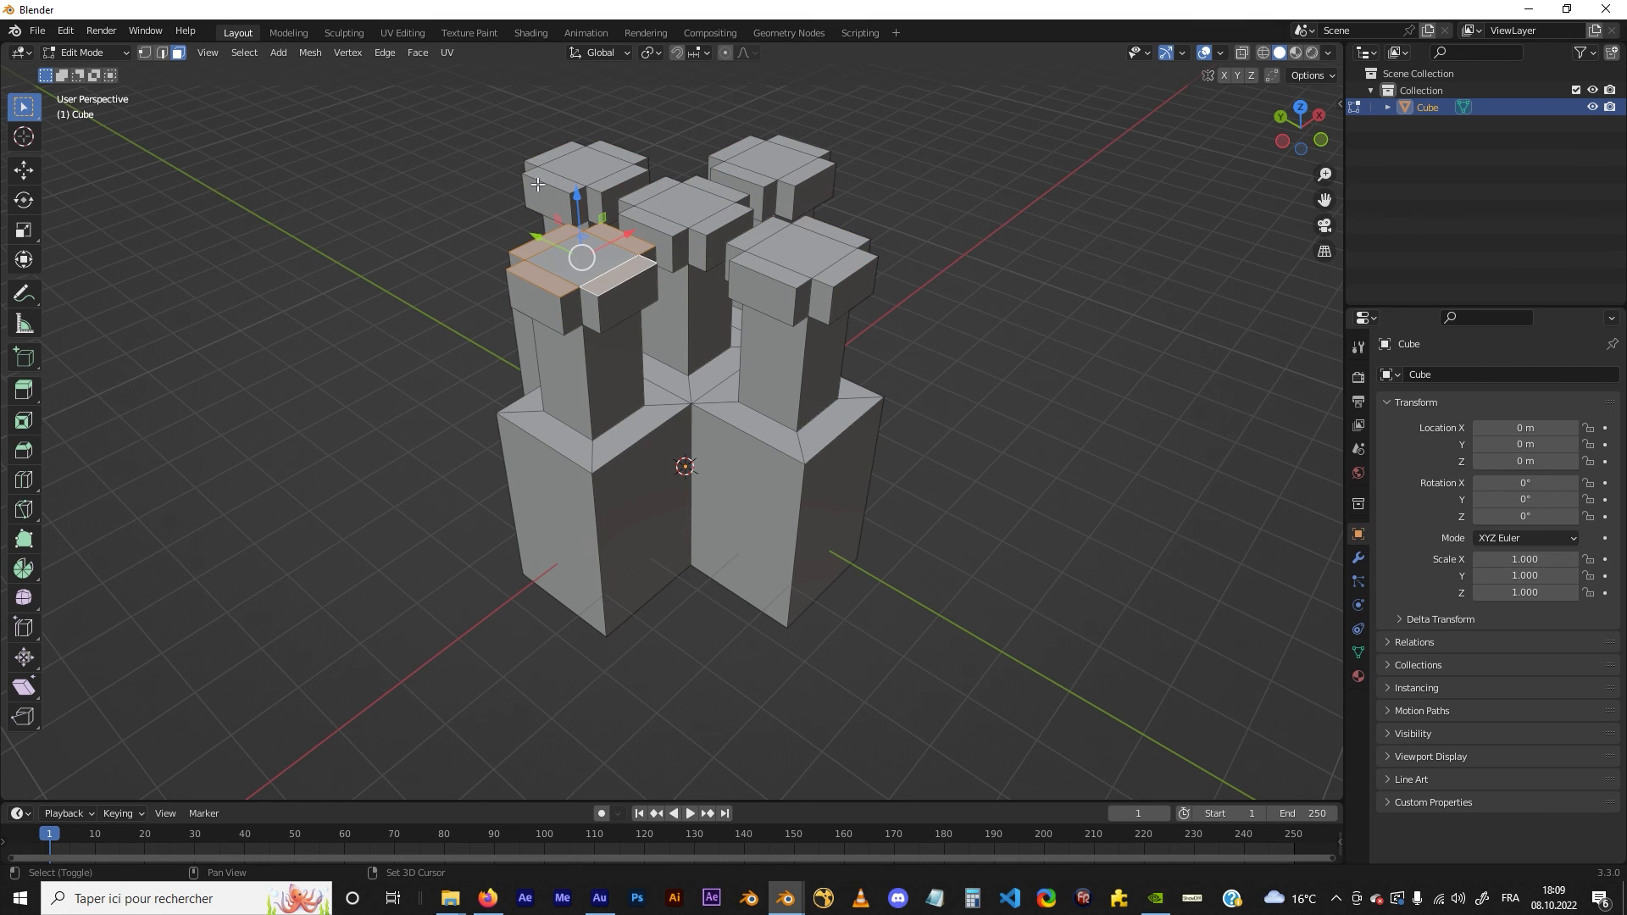
{"action": "left_click", "coordinate": [538, 185], "text": "shift"}
{"action": "left_click", "coordinate": [545, 175], "text": "shift"}
{"action": "left_click", "coordinate": [556, 156], "text": "shift"}
{"action": "left_click", "coordinate": [618, 174], "text": "shift"}
{"action": "left_click", "coordinate": [618, 151], "text": "shift"}
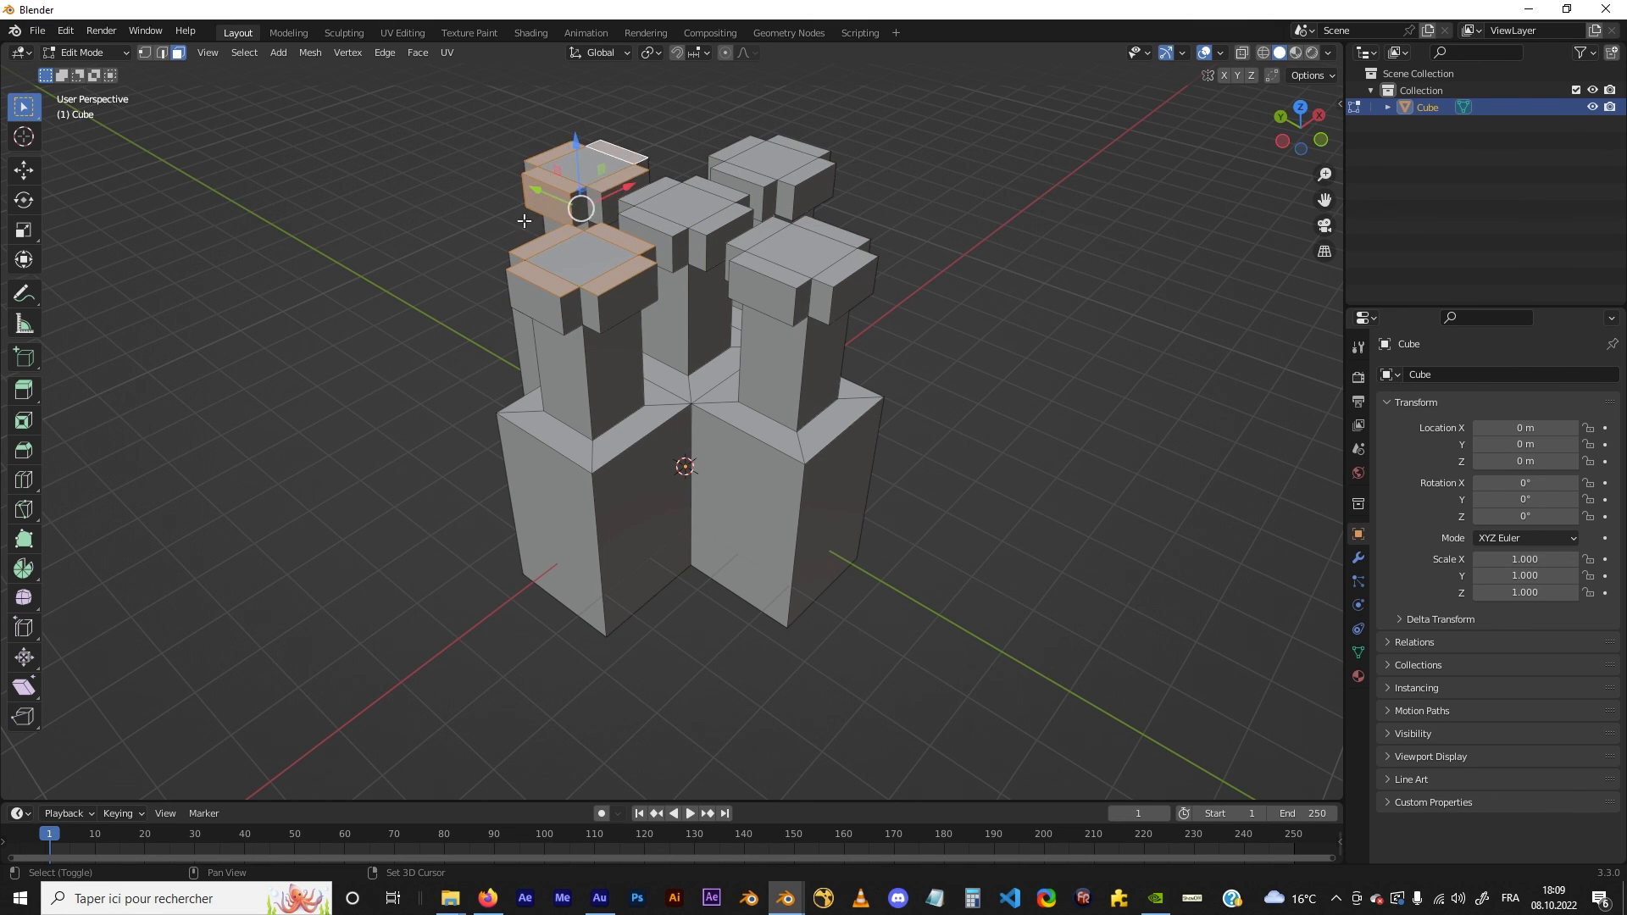
{"action": "left_click_drag", "start_coordinate": [487, 199], "coordinate": [532, 221], "text": "ctrl"}
Add the outer ledge top faces of the central and far-right towers to the selection, leaving out their middle faces
{"action": "left_click", "coordinate": [650, 188], "text": "shift"}
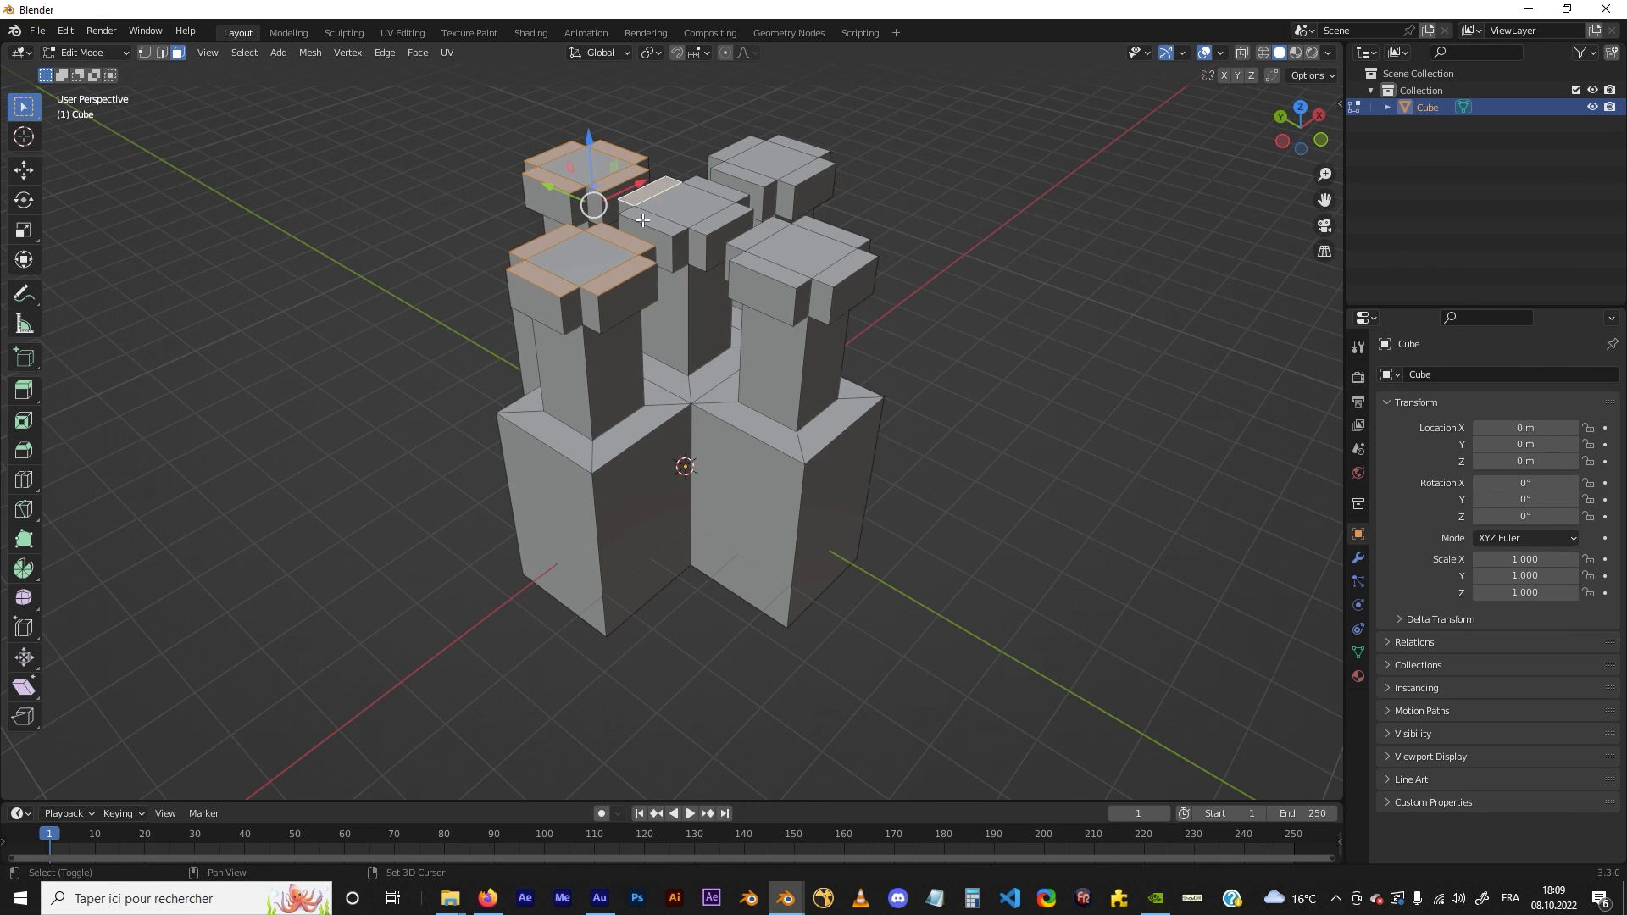
{"action": "left_click", "coordinate": [643, 218], "text": "shift"}
{"action": "left_click", "coordinate": [715, 191], "text": "shift"}
{"action": "left_click", "coordinate": [727, 210], "text": "shift"}
{"action": "left_click", "coordinate": [757, 167], "text": "shift"}
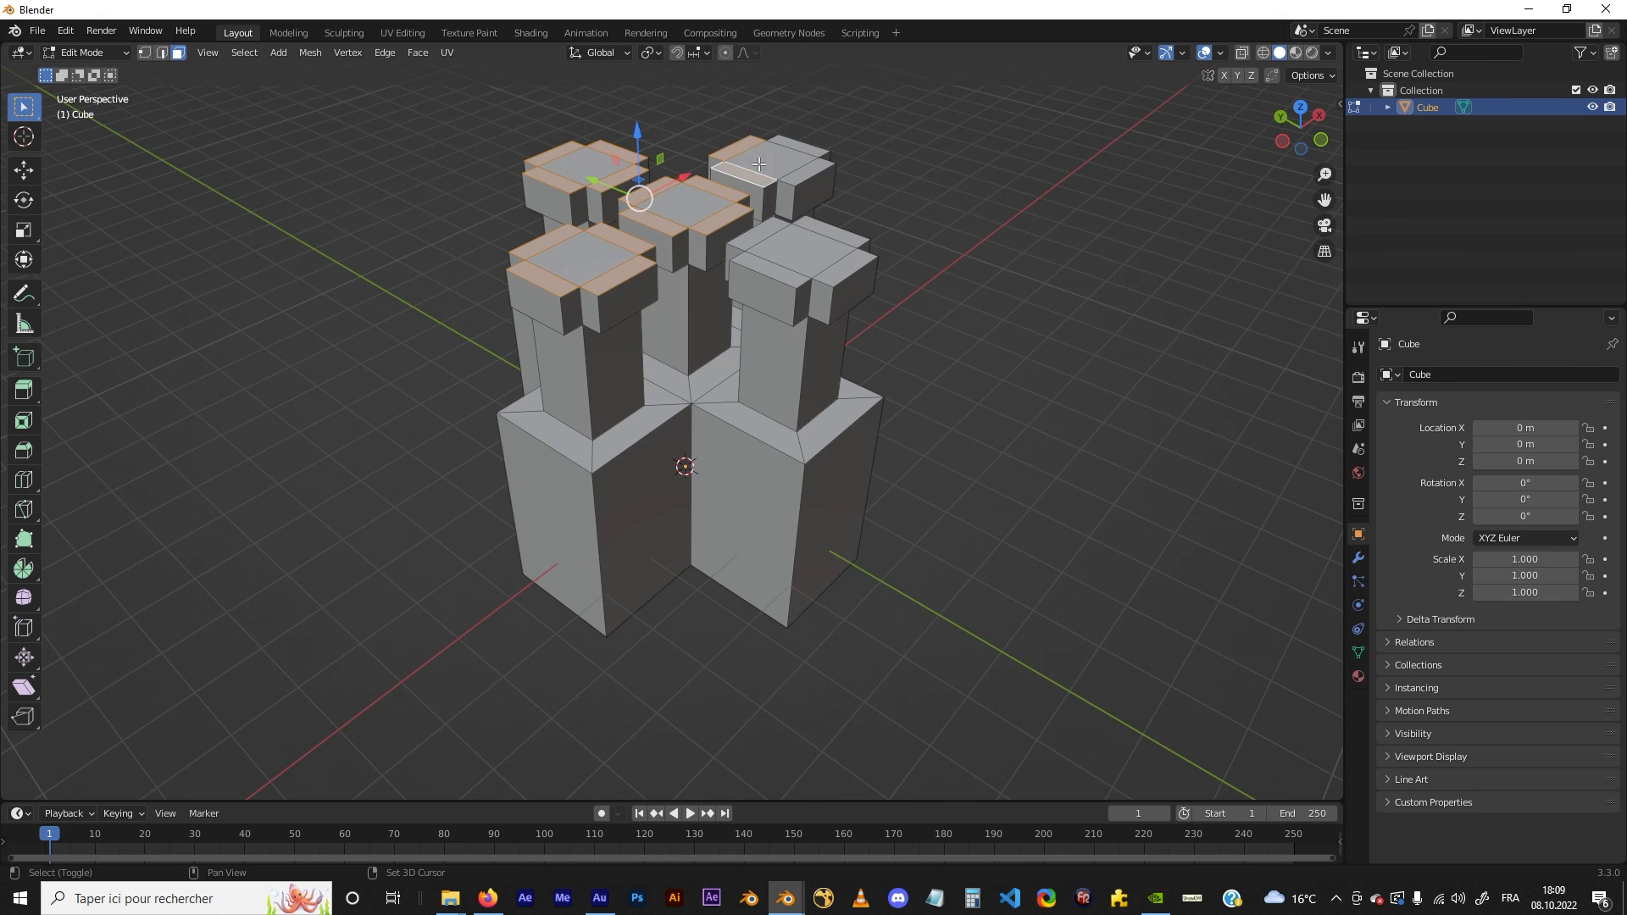
{"action": "left_click", "coordinate": [808, 155], "text": "shift"}
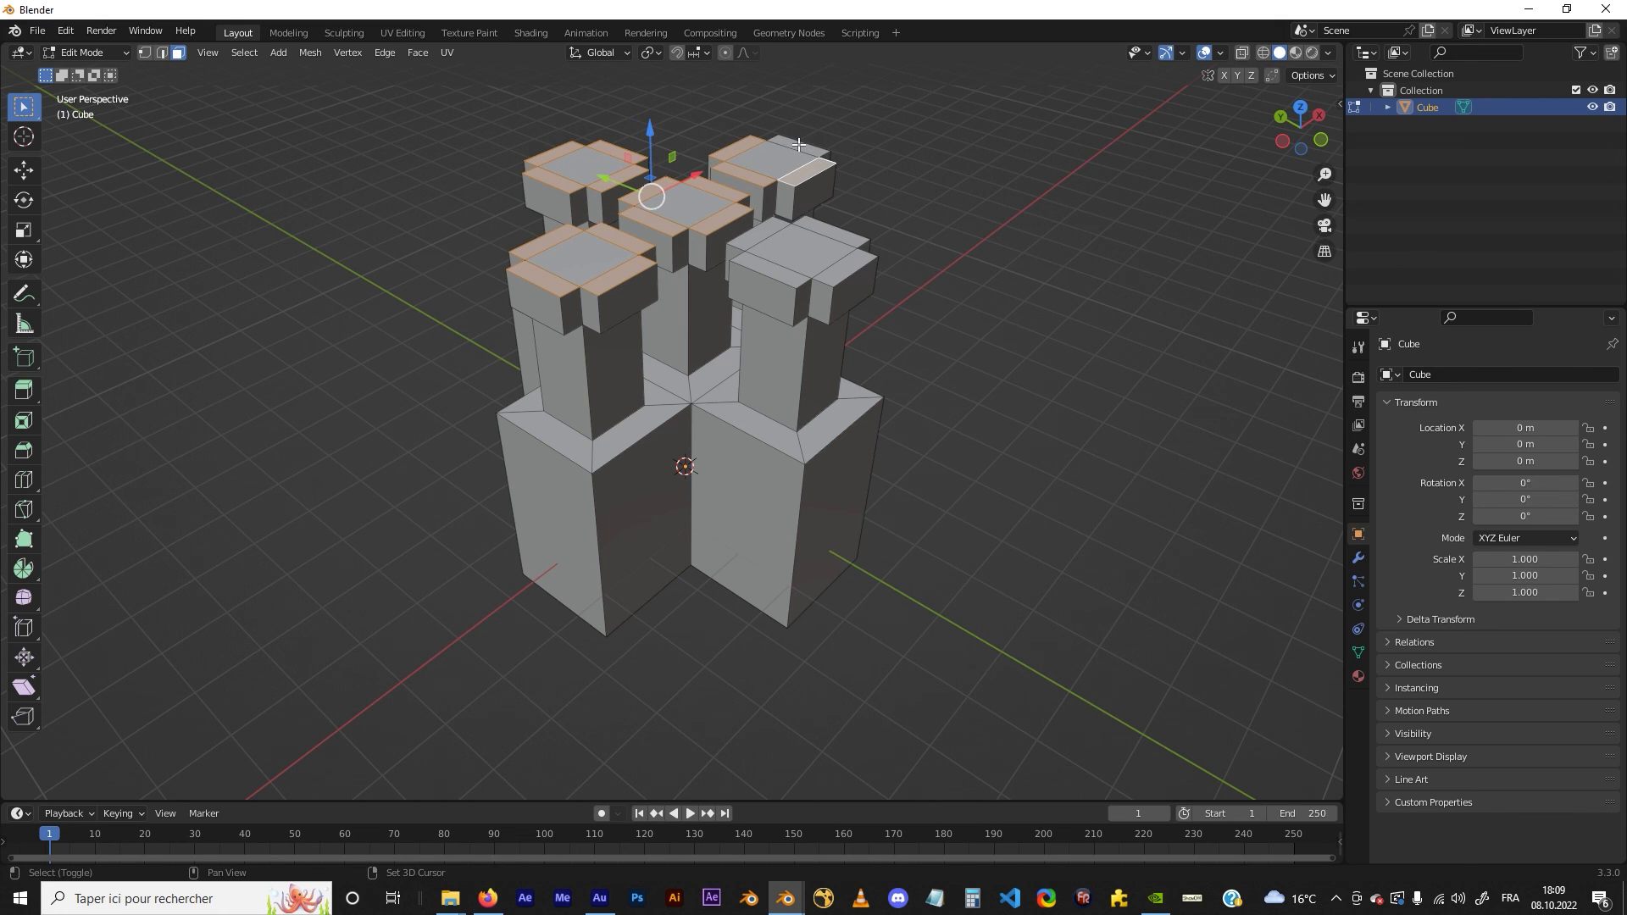
{"action": "left_click", "coordinate": [811, 145], "text": "ctrl"}
{"action": "left_click", "coordinate": [800, 145], "text": "shift"}
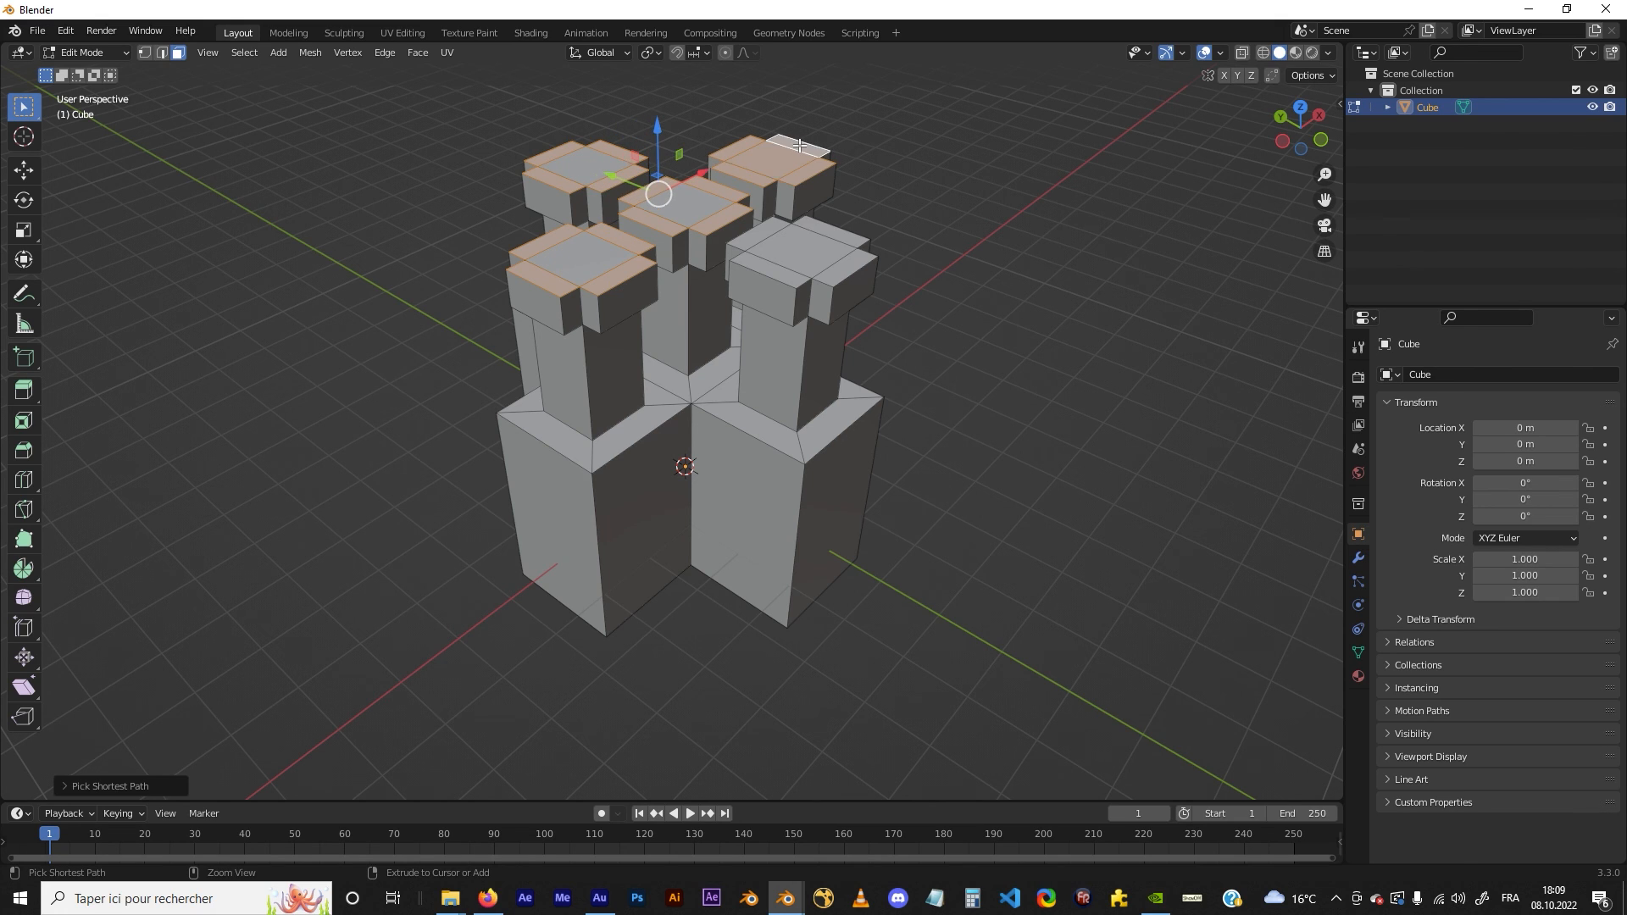
{"action": "left_click", "coordinate": [780, 157], "text": "shift"}
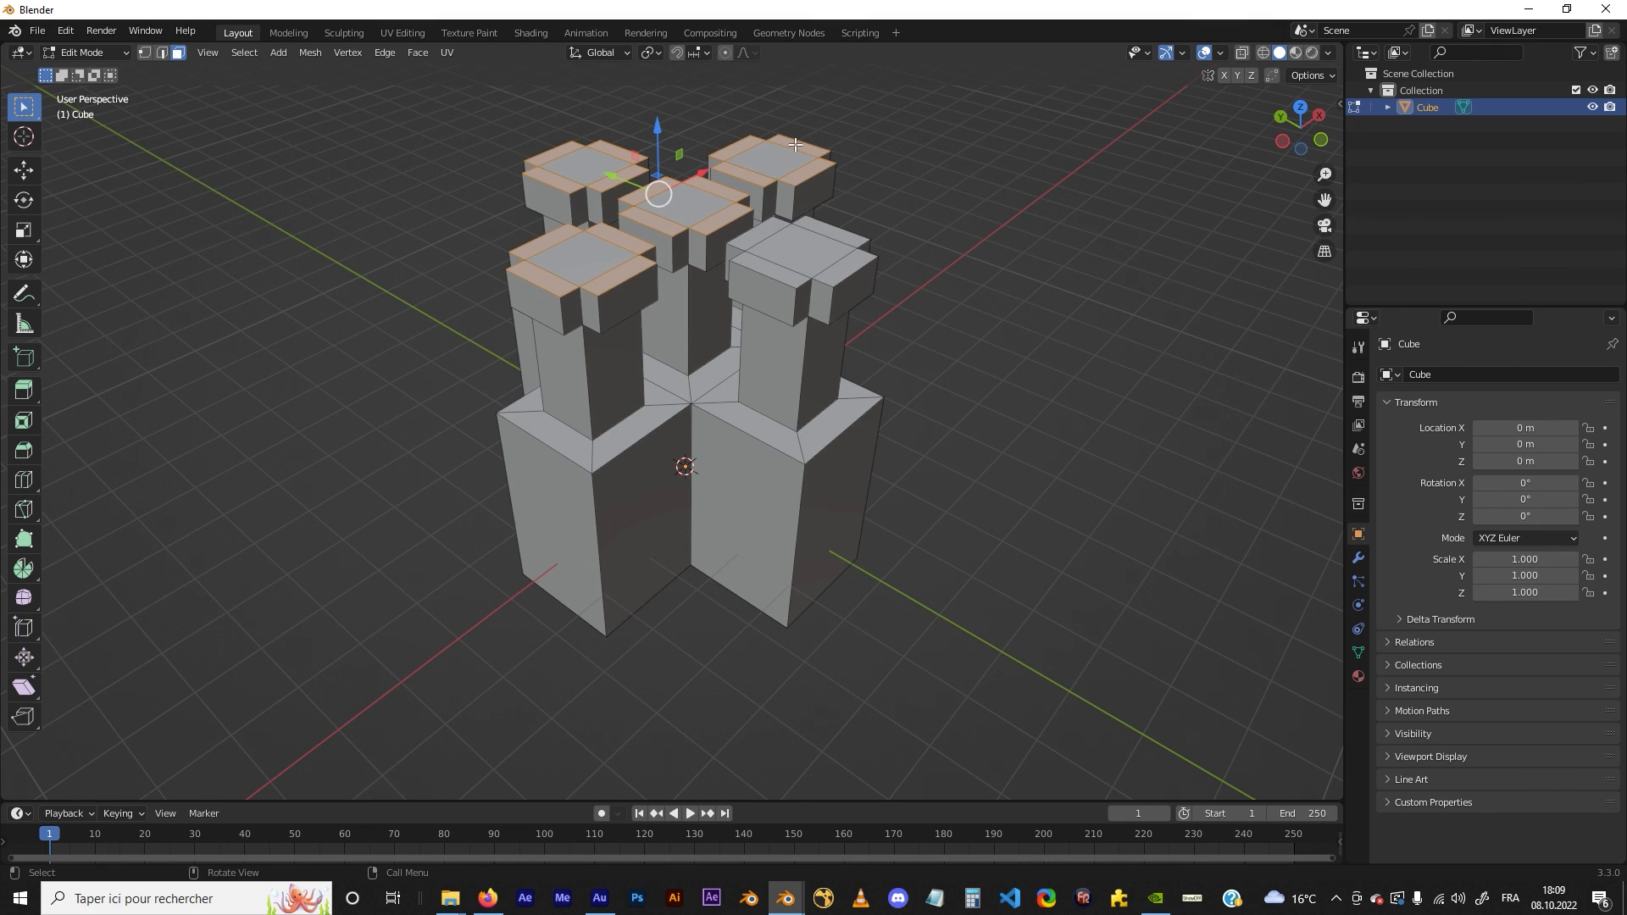
Add the last tower's four ledge top faces to the selection and extrude all selected ledges upward about 0.81 m
{"action": "left_click", "coordinate": [756, 240], "text": "shift"}
{"action": "left_click", "coordinate": [754, 268], "text": "shift"}
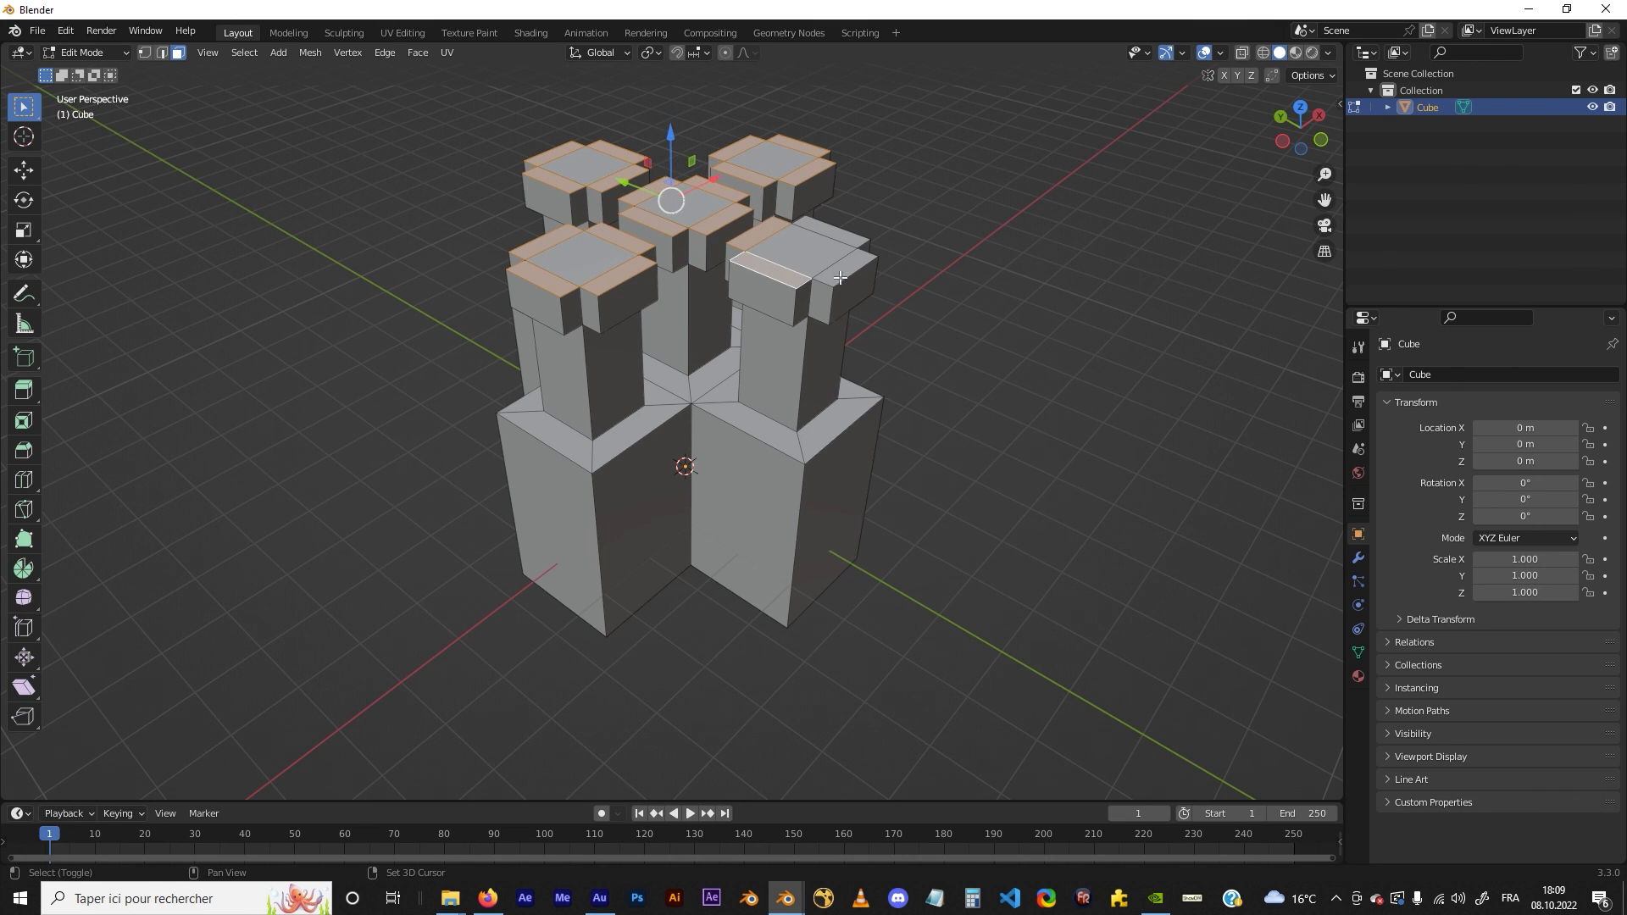
{"action": "left_click", "coordinate": [845, 276], "text": "shift"}
{"action": "left_click", "coordinate": [841, 235], "text": "shift"}
{"action": "key", "text": "e"}
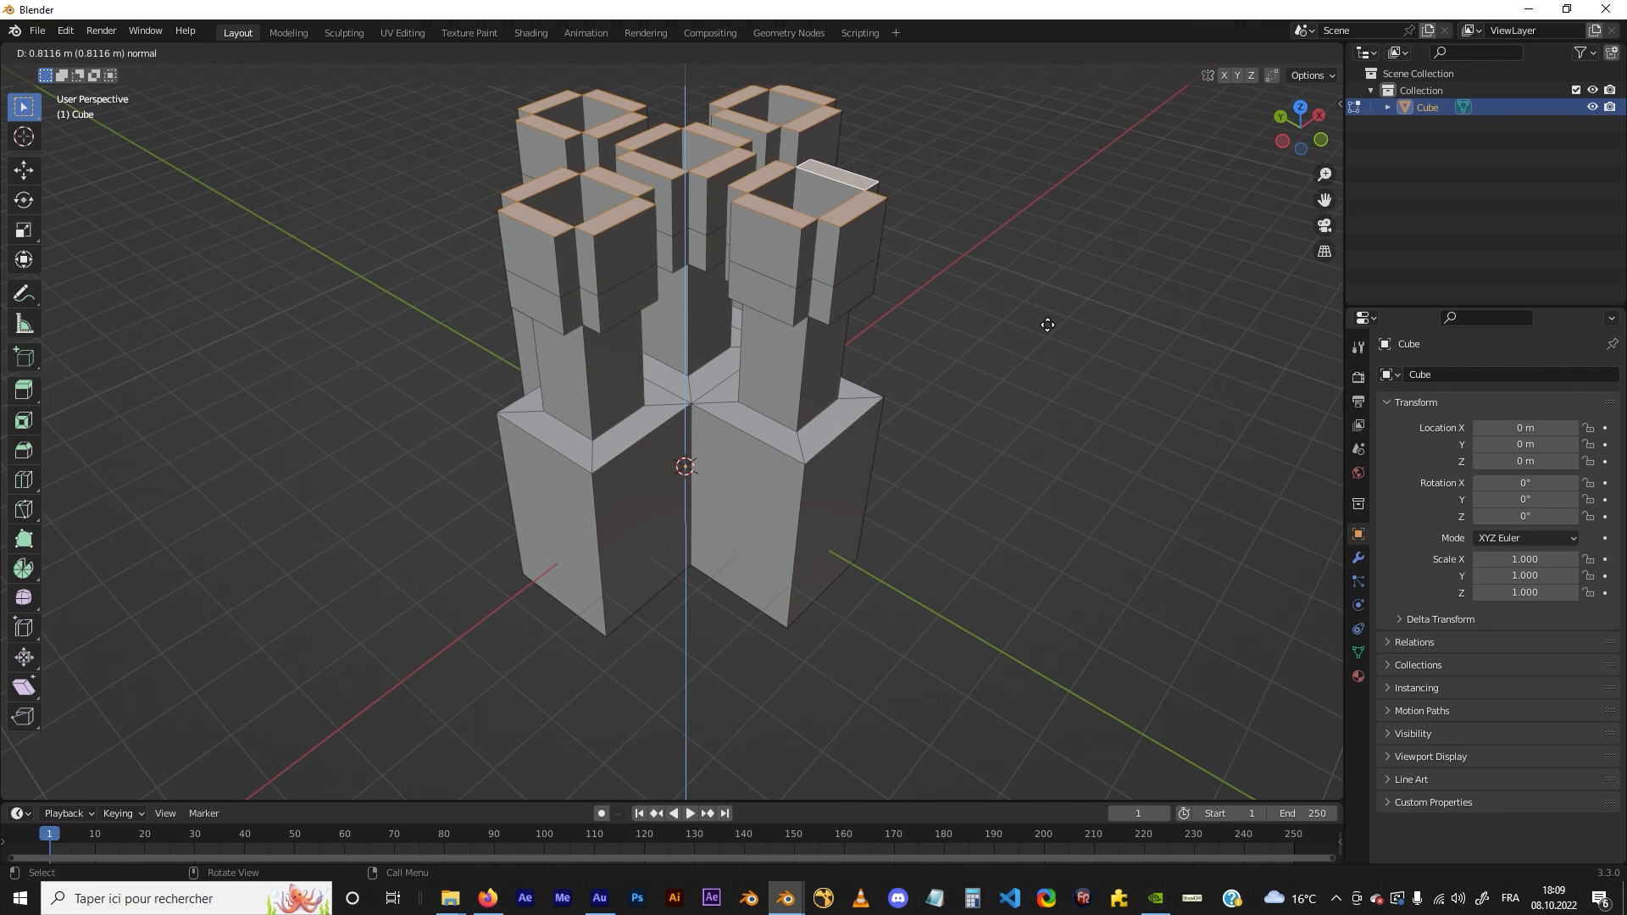
{"action": "left_click", "coordinate": [1047, 325]}
Switch from Edit Mode to Object Mode, deselect the castle-like object and view it from around
{"action": "middle_click_drag", "start_coordinate": [751, 286], "coordinate": [900, 441], "text": "shift"}
{"action": "scroll", "coordinate": [735, 384], "scroll_direction": "down", "scroll_amount": 3}
{"action": "key", "text": "Tab"}
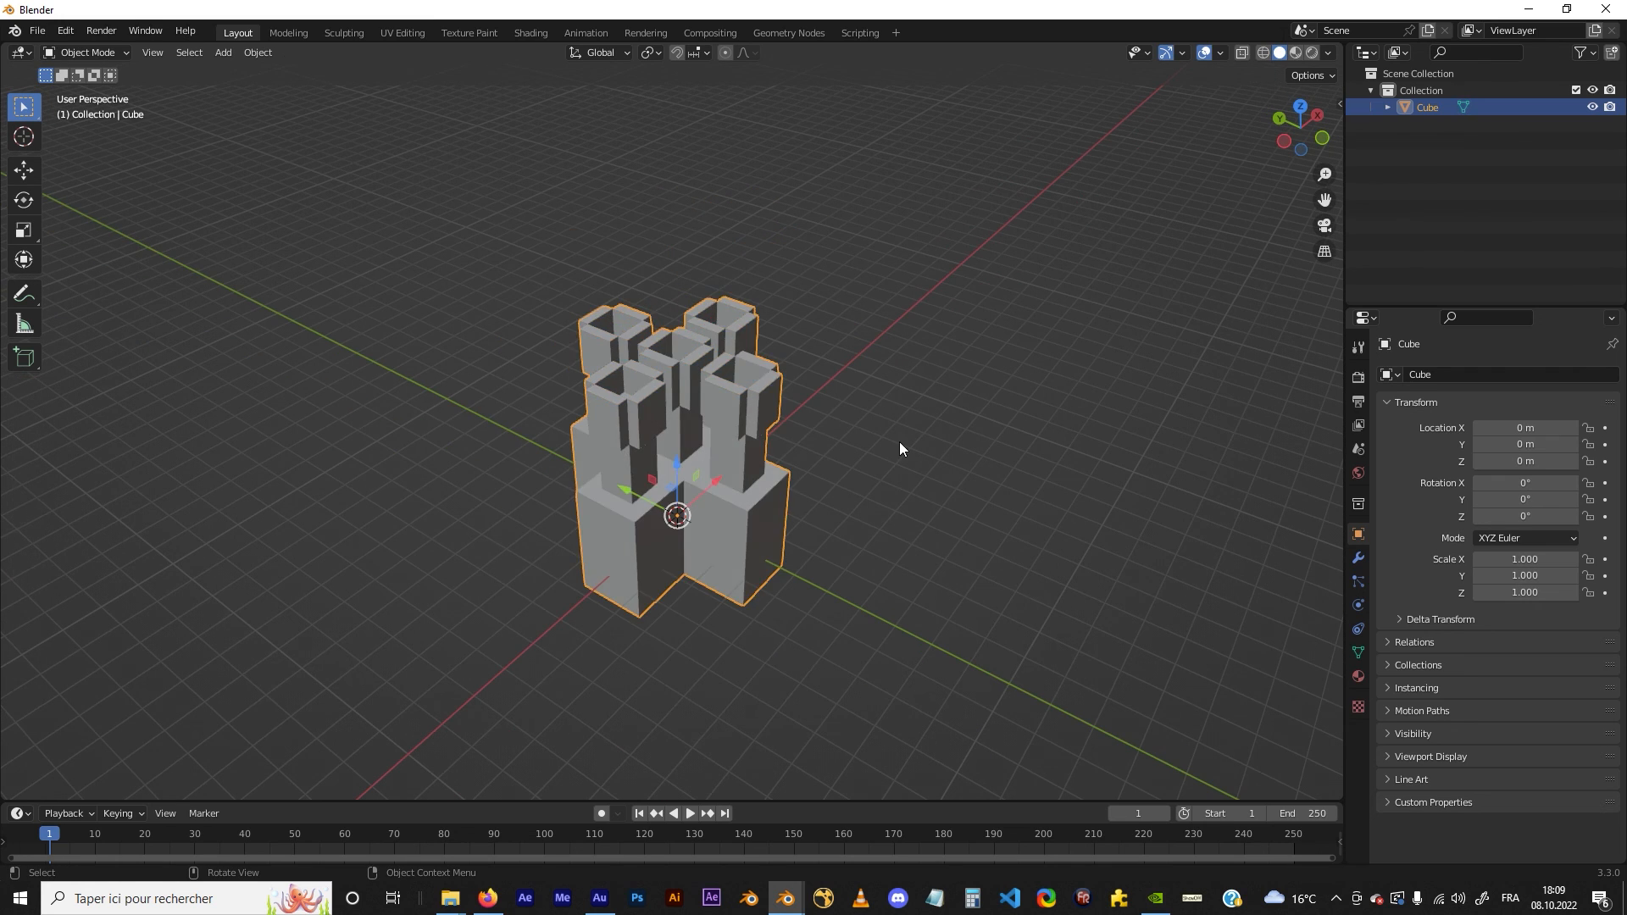
{"action": "key", "text": "alt+a"}
{"action": "scroll", "coordinate": [775, 434], "scroll_direction": "up", "scroll_amount": 3}
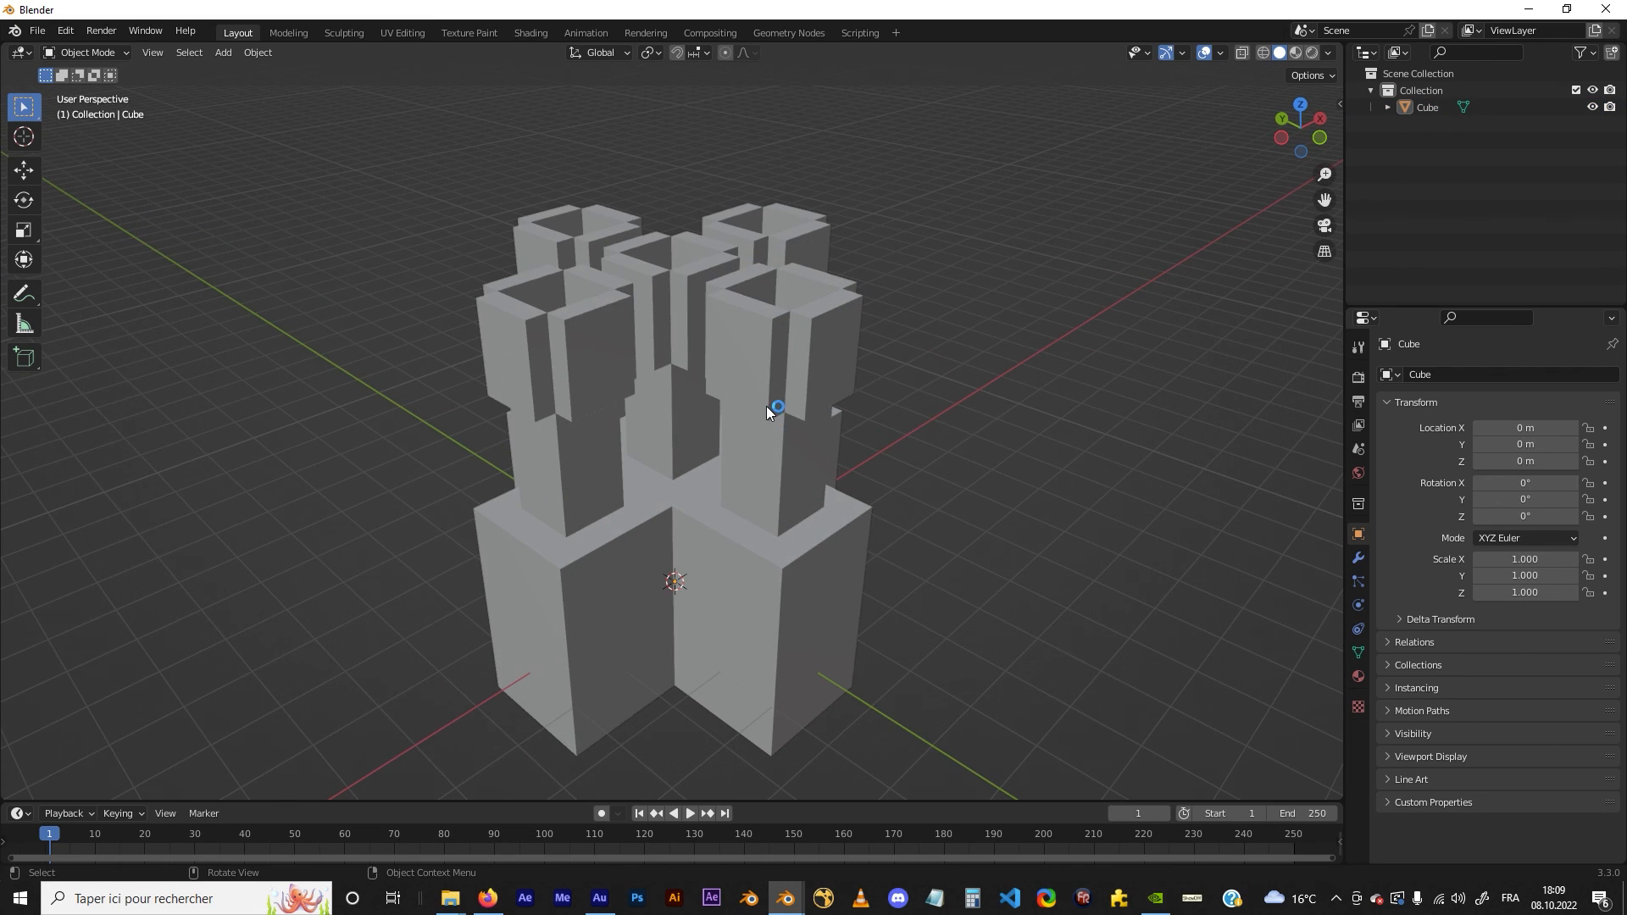
{"action": "scroll", "coordinate": [924, 456], "scroll_direction": "down", "scroll_amount": 3}
{"action": "middle_click_drag", "start_coordinate": [924, 456], "coordinate": [944, 368]}
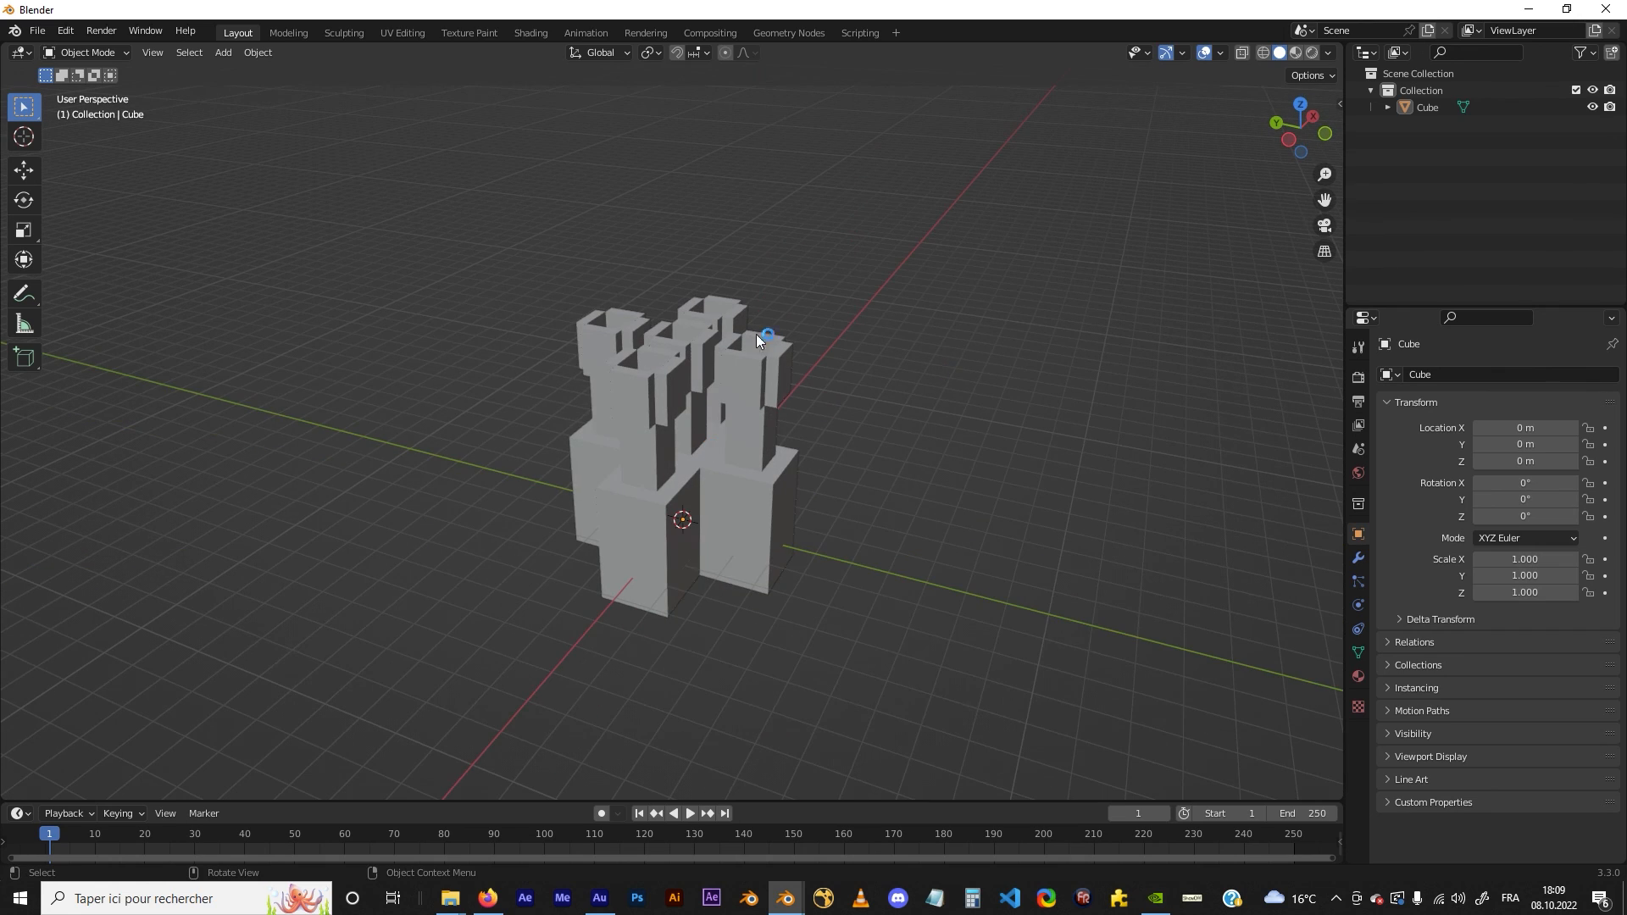